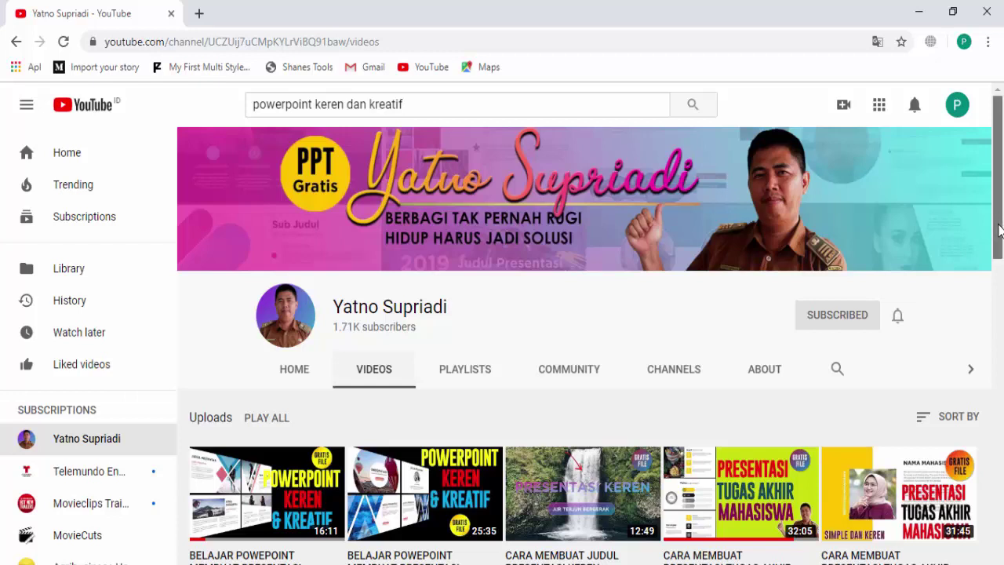
- Scroll through the YouTube channel's Videos tab to browse its uploads
mouse_move(998, 224)
left_mouse_down()
mouse_move(1001, 249)
mouse_move(1001, 223)
left_mouse_up()
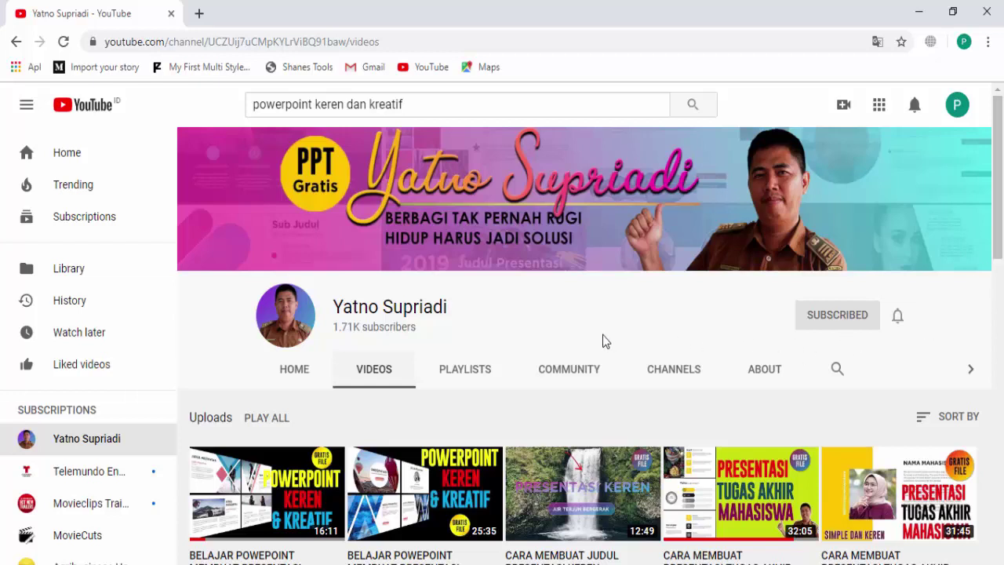
scroll(598, 338, "down", 1)
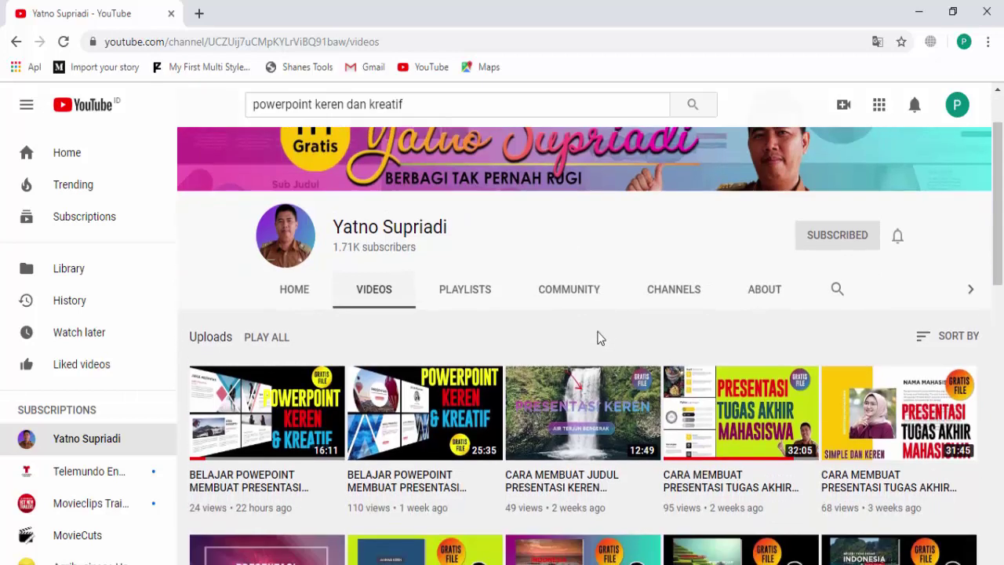
scroll(592, 341, "down", 2)
scroll(628, 451, "down", 1)
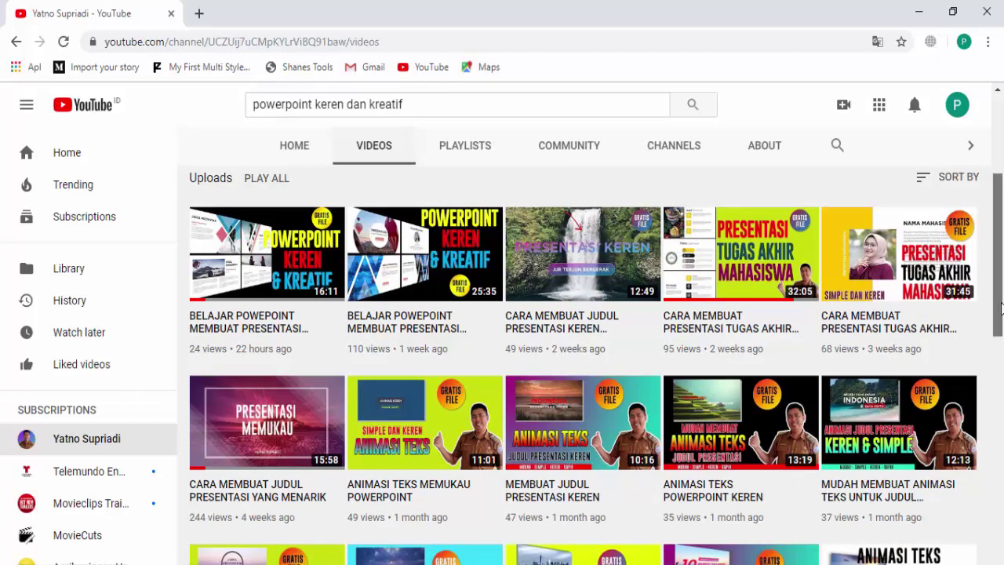
left_click_drag(1001, 313, 1003, 215)
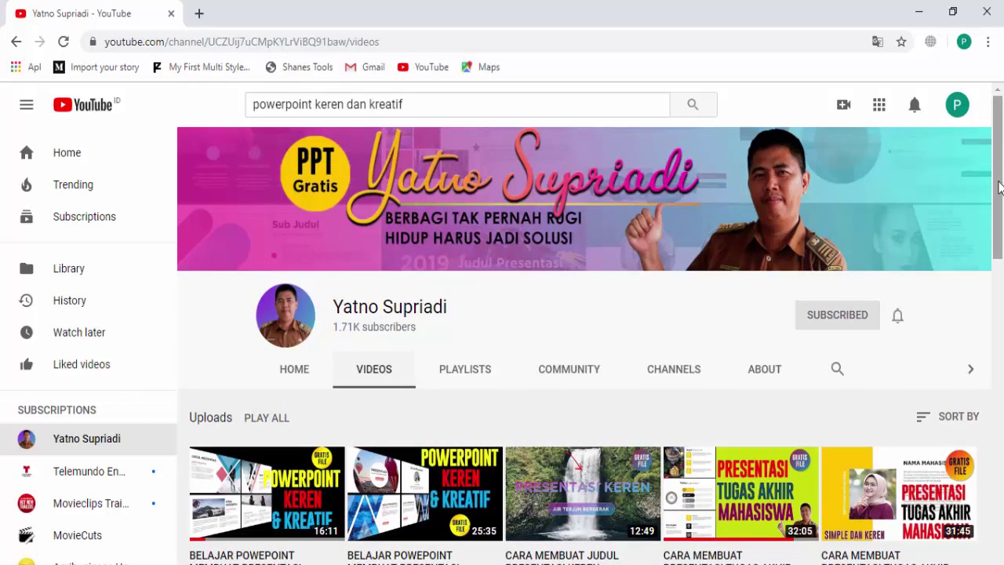
left_click_drag(1000, 187, 1000, 232)
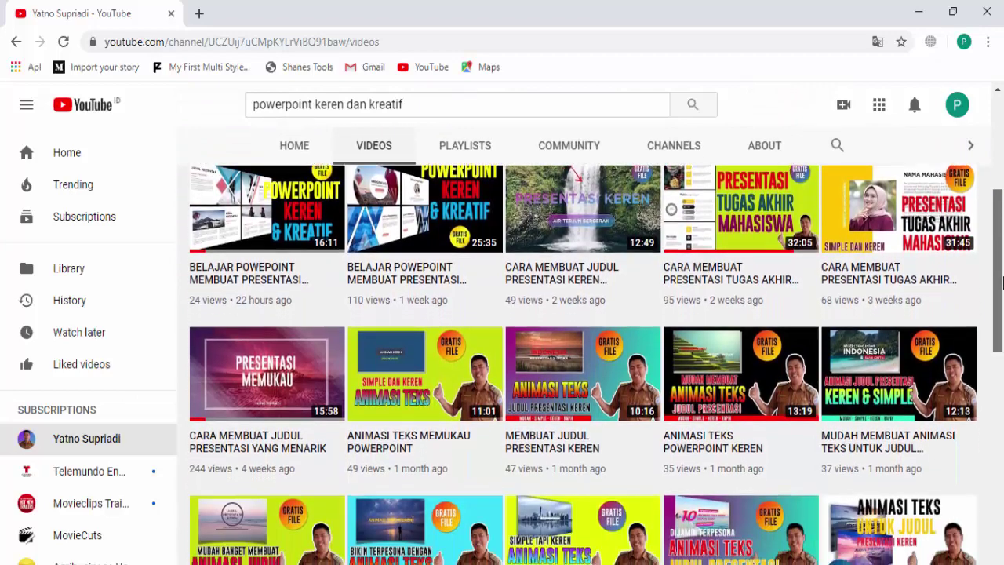
mouse_move(1000, 232)
left_mouse_down()
mouse_move(1002, 292)
mouse_move(1000, 180)
left_mouse_up()
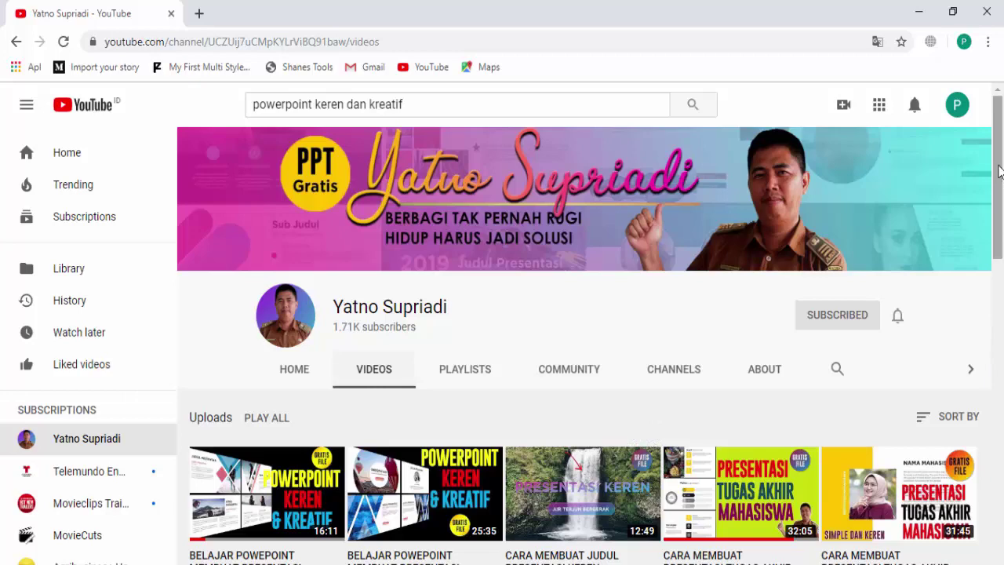
left_click_drag(999, 171, 1000, 227)
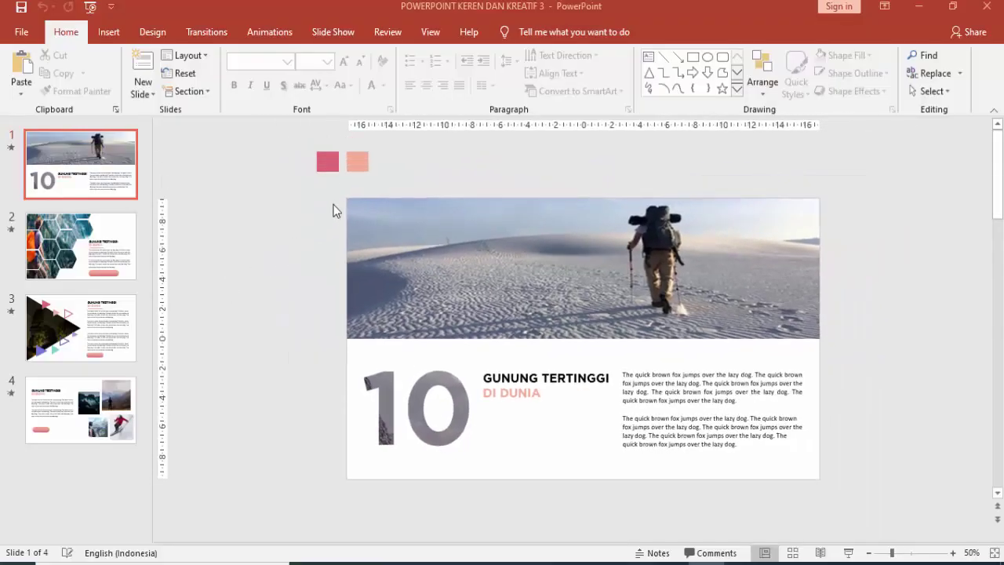
- Select both the darker pink and salmon squares sitting beside the first slide
left_click(330, 161)
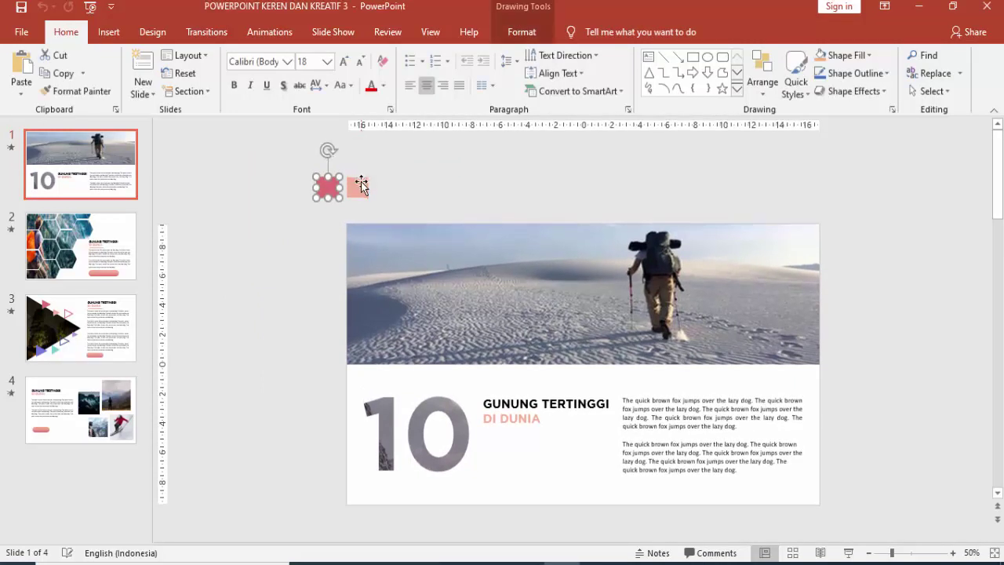
left_click(359, 186, "shift")
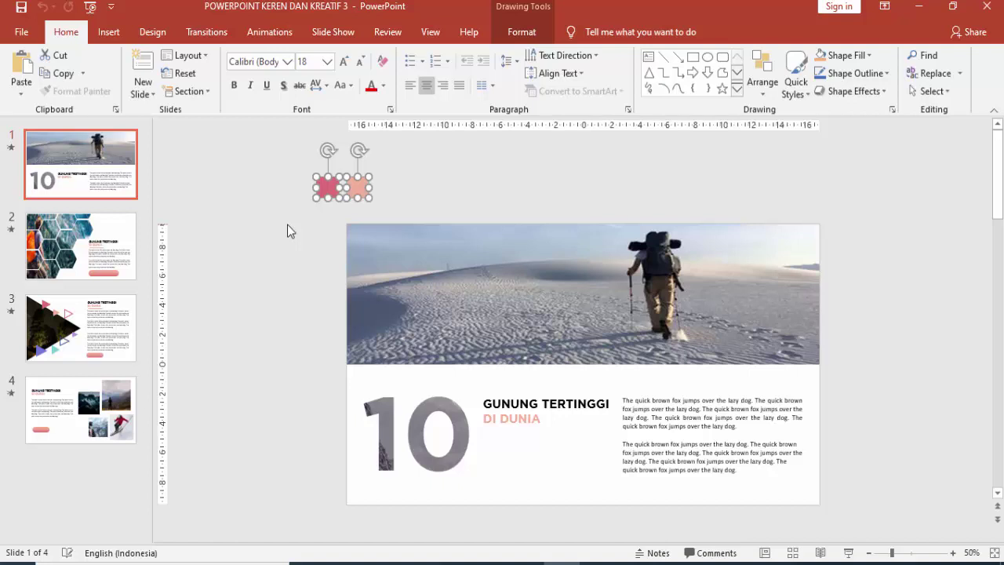
left_click(288, 224)
left_click(358, 187)
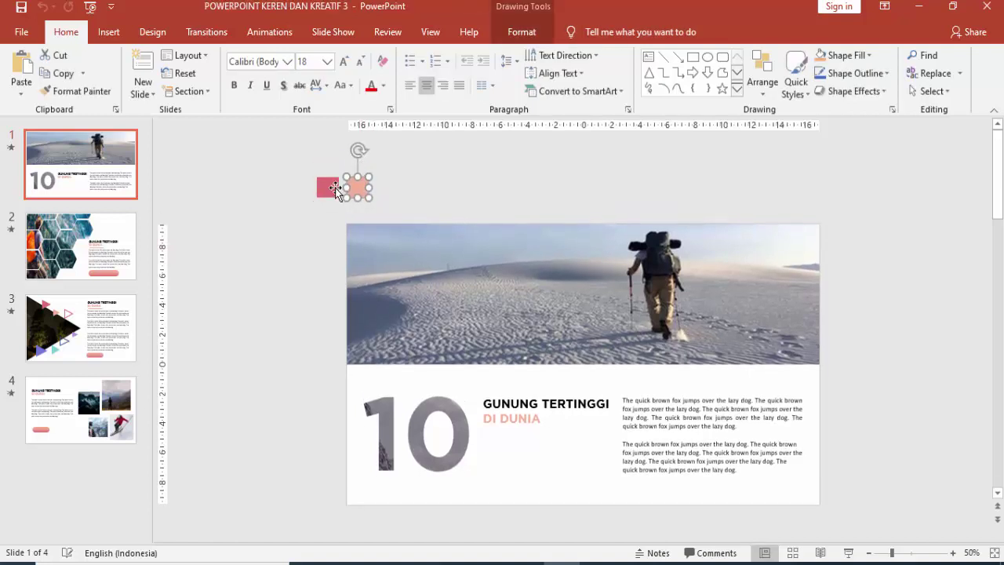
left_click(335, 189, "shift")
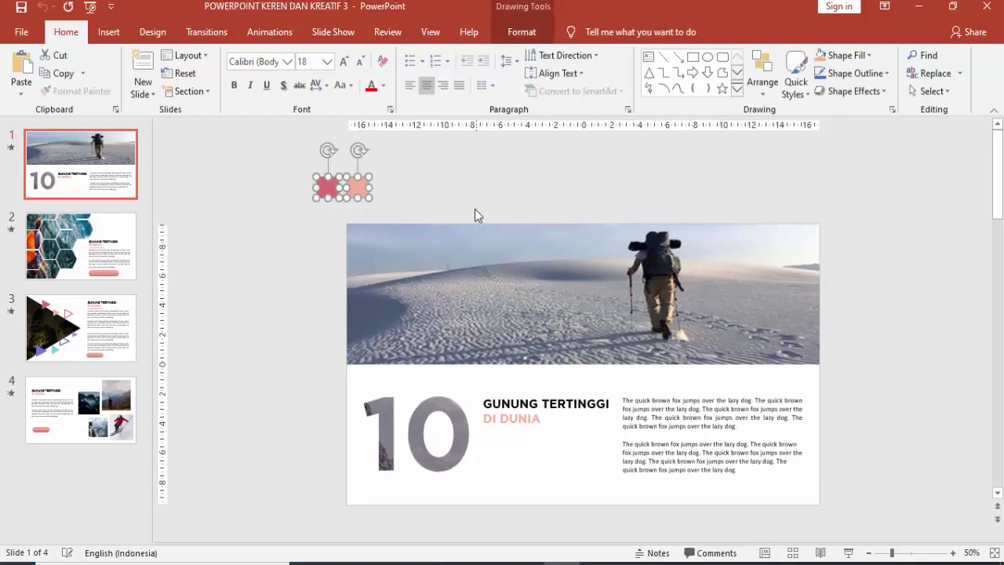
- Create a new blank presentation and paste the two pink squares into it
left_click(21, 32)
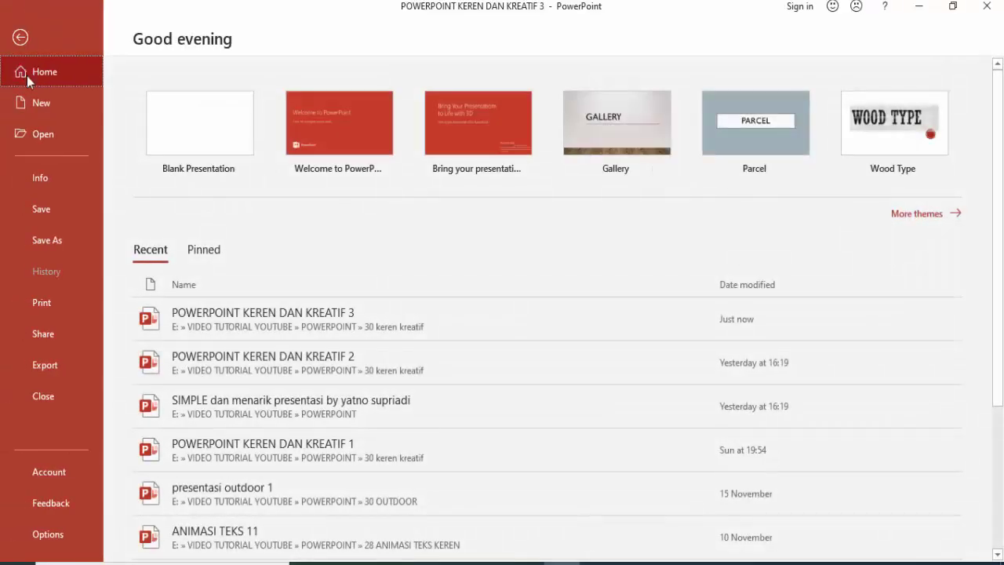
left_click(41, 106)
left_click(189, 122)
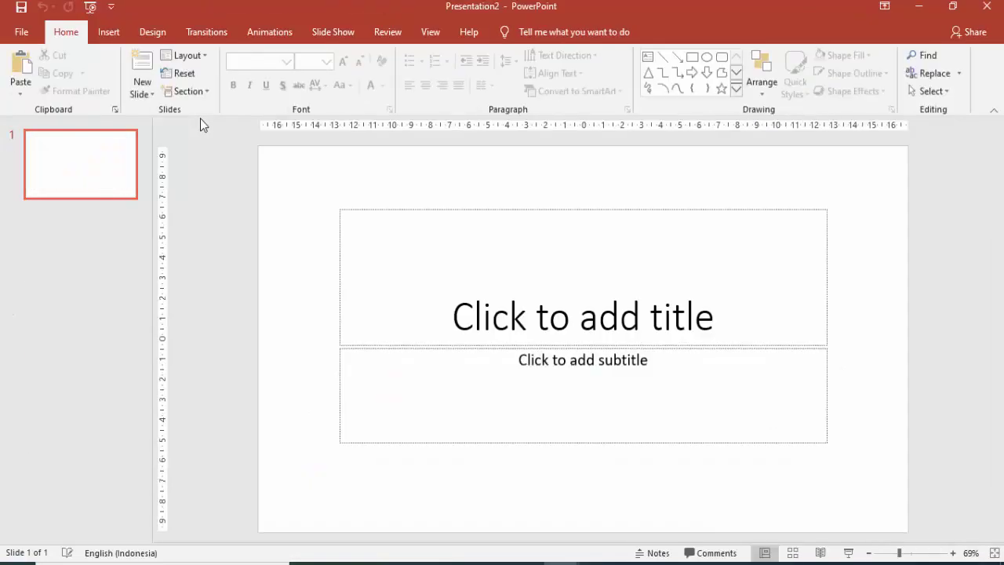
scroll(349, 182, "down", 1)
scroll(348, 180, "down", 1)
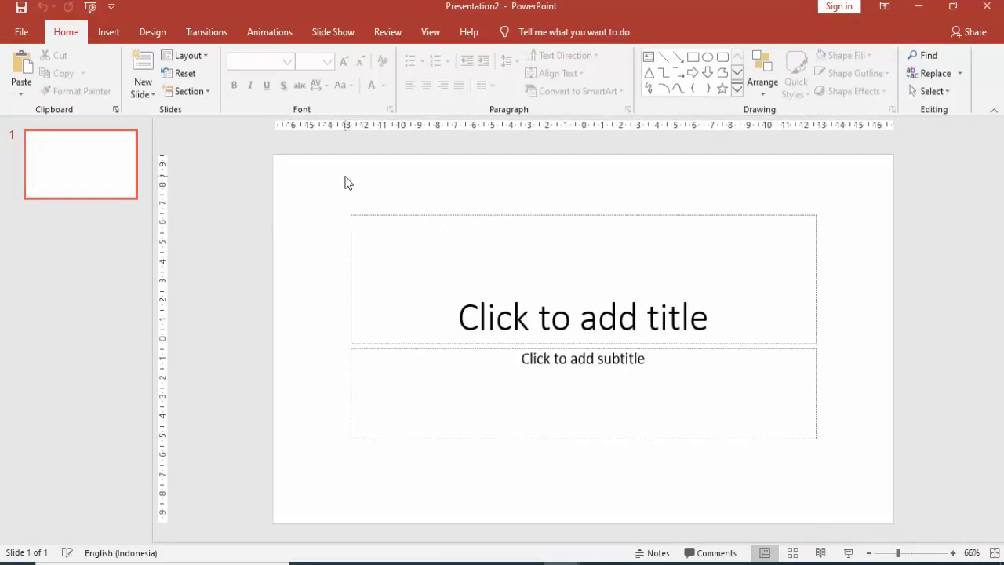
scroll(347, 180, "down", 1)
scroll(393, 204, "down", 2)
key("ctrl+v")
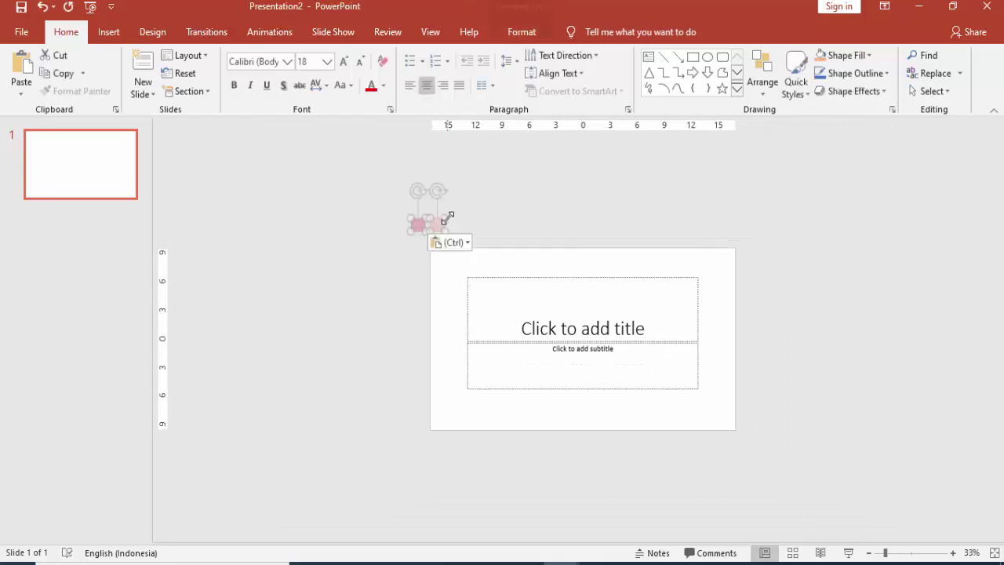
- Delete the title and subtitle placeholders from the new slide
left_click(511, 276)
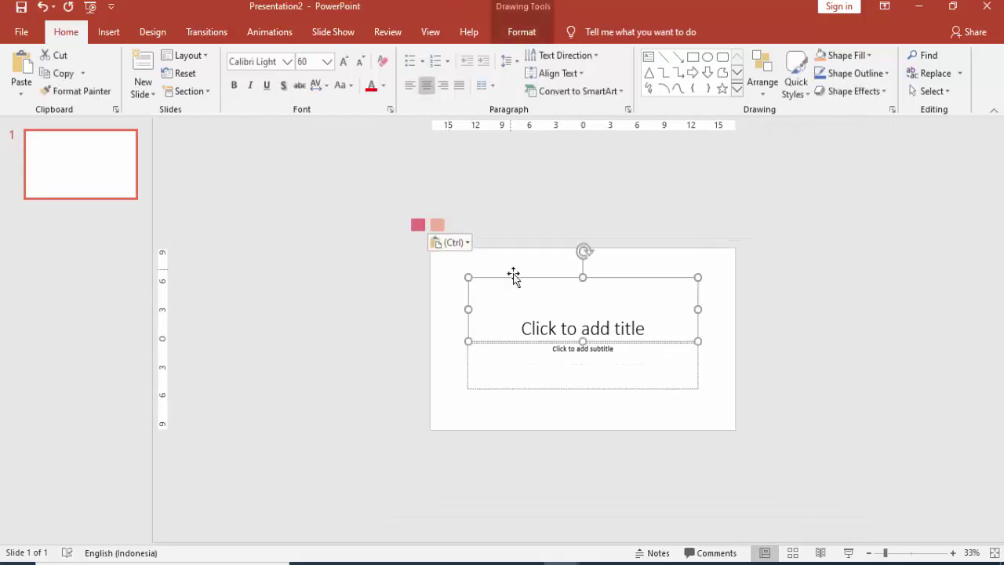
key("Delete")
left_click(525, 341)
key("Delete")
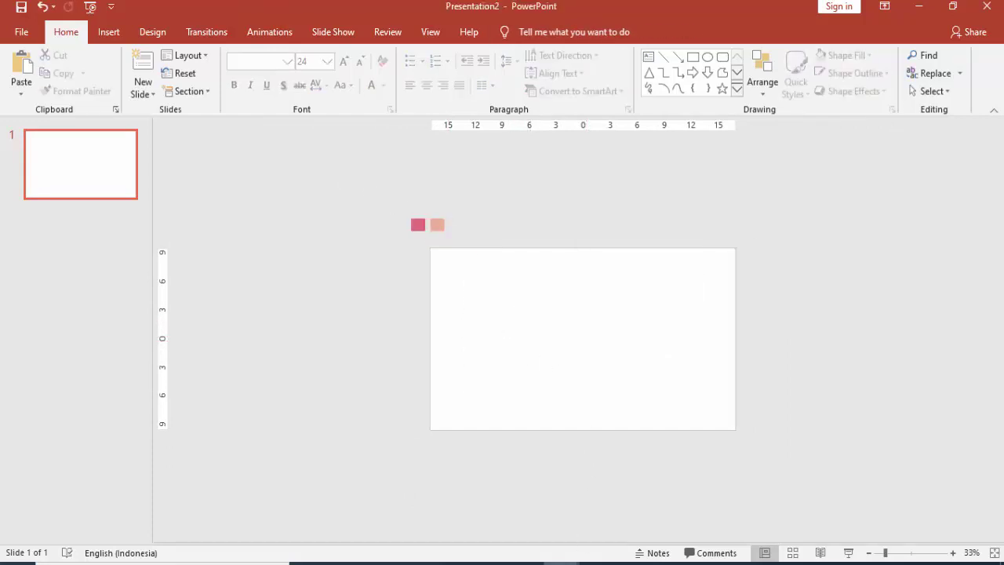
- Close the original 'POWERPOINT KEREN DAN KREATIF 3' presentation window
left_click(511, 534)
left_click(467, 164)
scroll(467, 164, "down", 2)
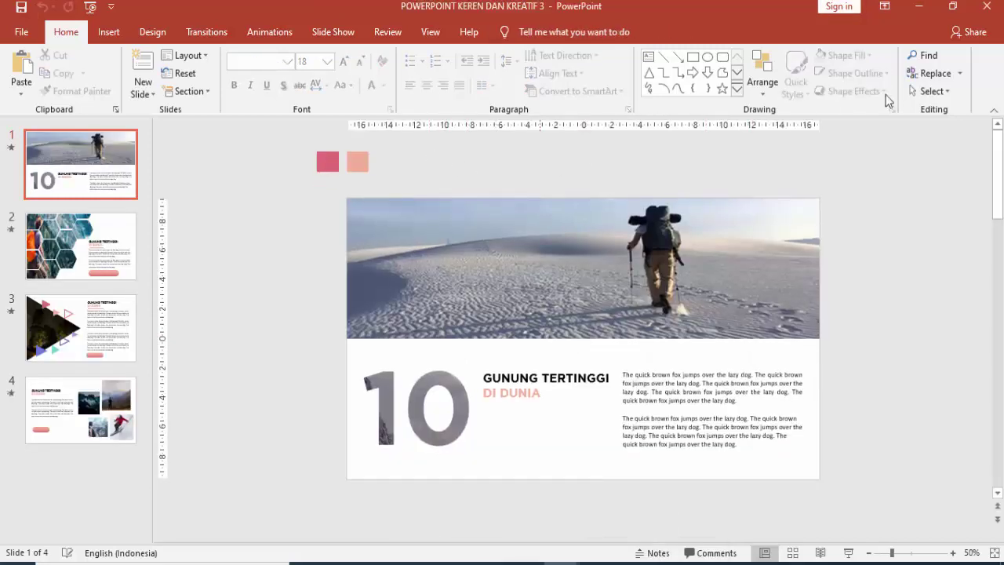
left_click(988, 12)
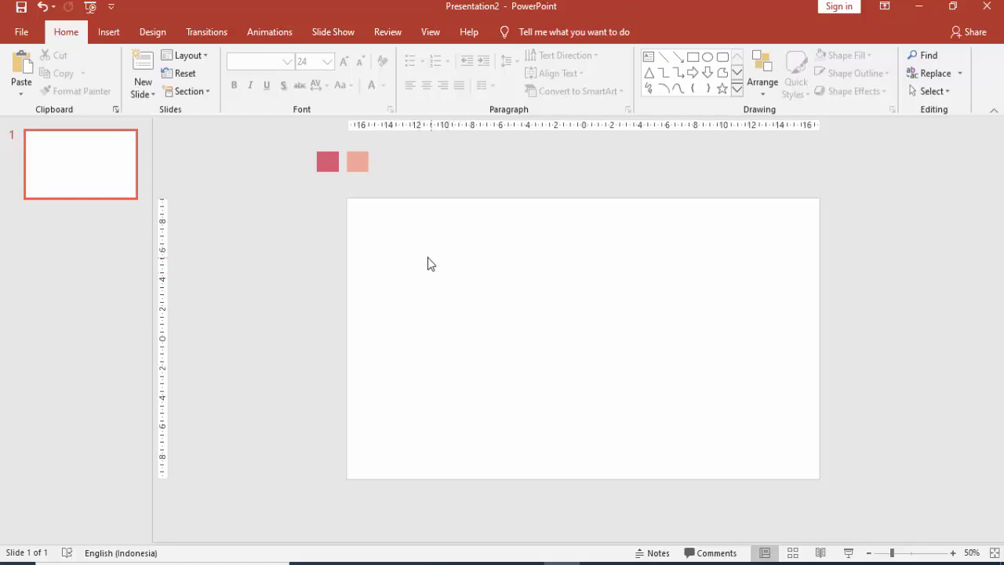
- Draw a large Isosceles Triangle from Insert > Shapes on the slide's right side
left_click(109, 32)
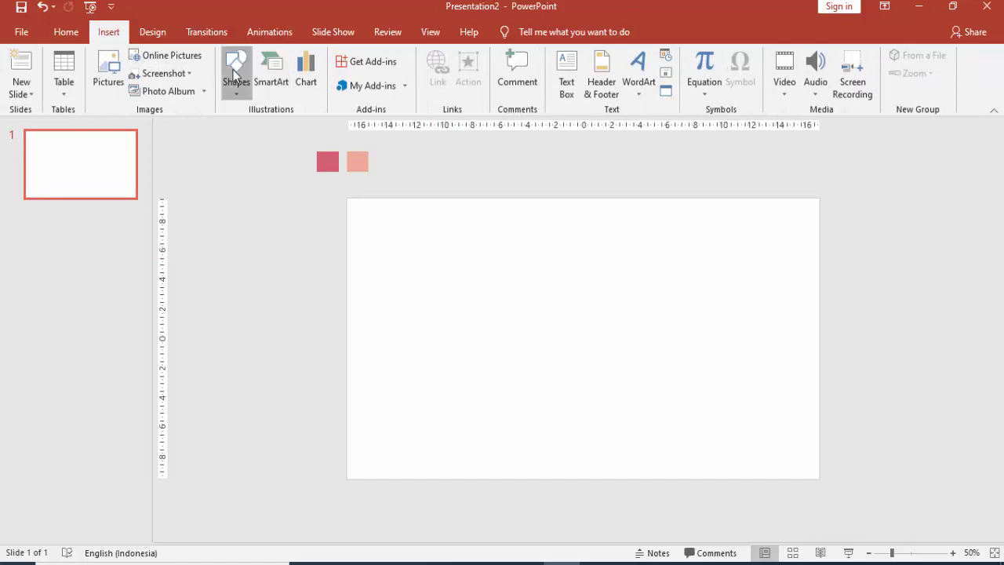
left_click(237, 78)
left_click(315, 127)
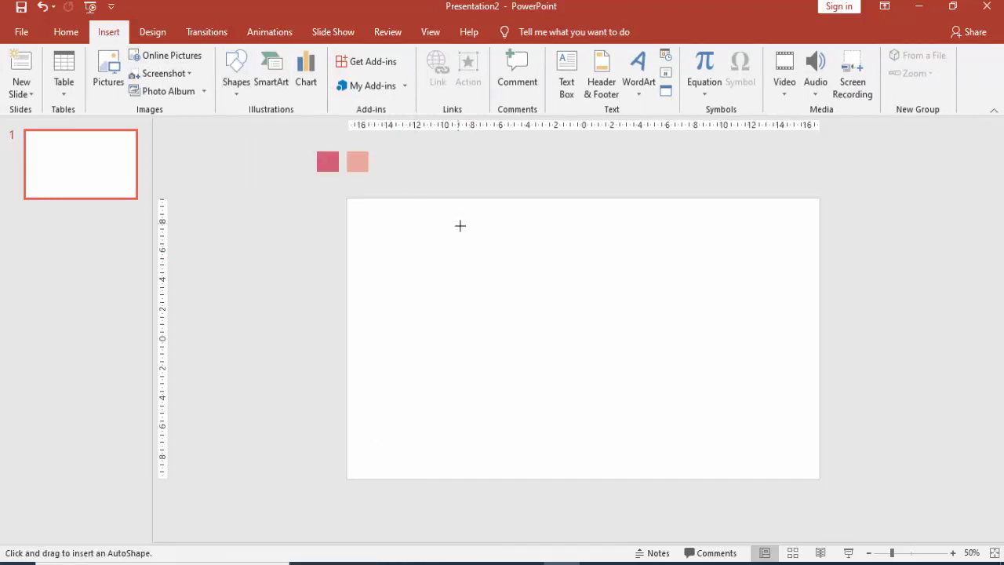
left_click_drag(549, 219, 778, 423)
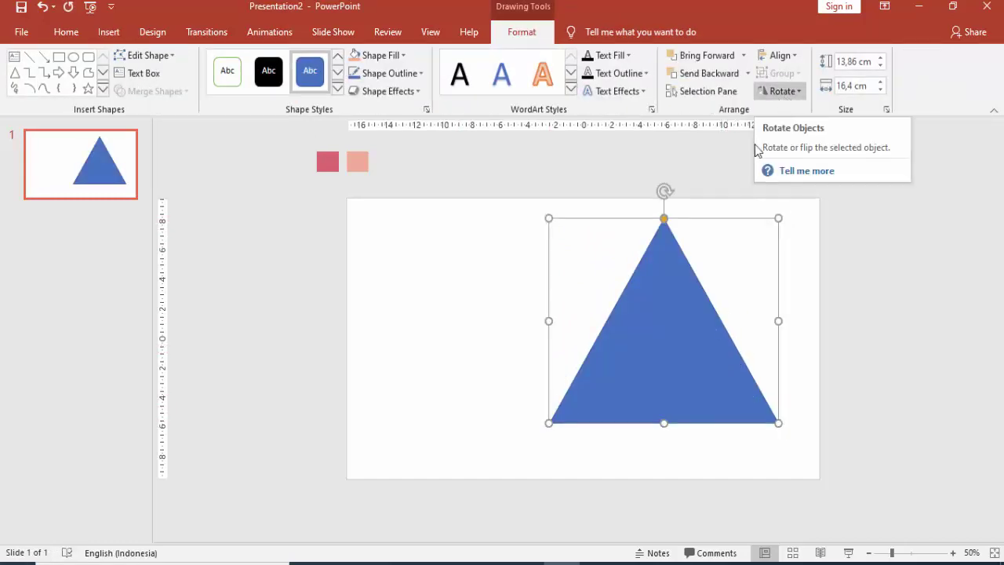
- In Edit Points, make the triangle's bottom-left, bottom-right and top points smooth
right_click(697, 292)
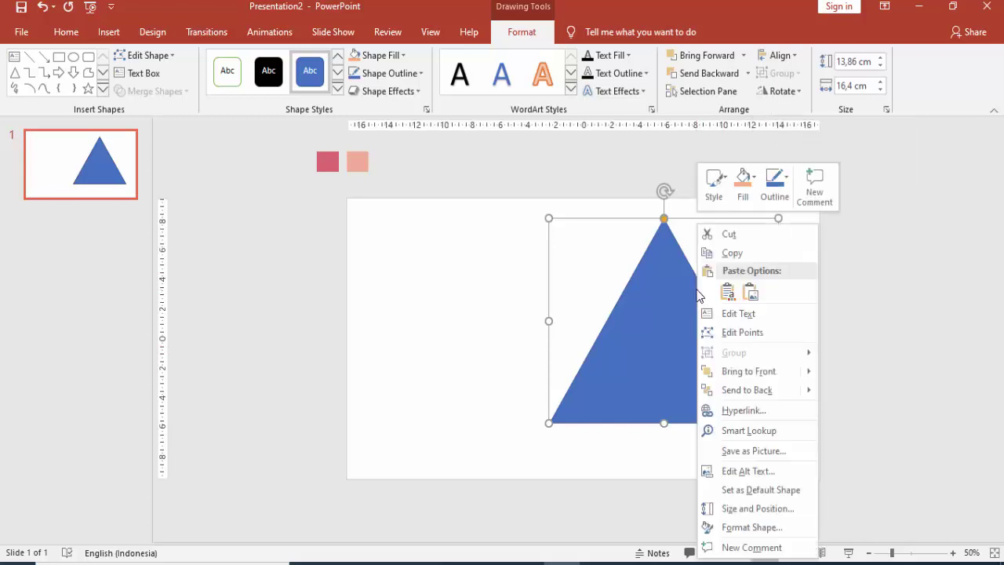
left_click(723, 332)
left_click(548, 424)
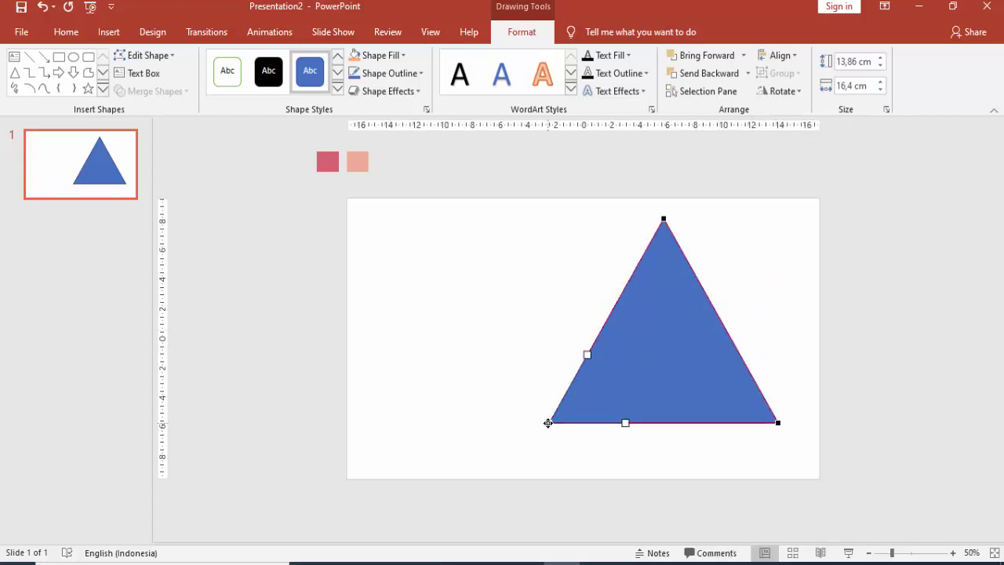
right_click(549, 423)
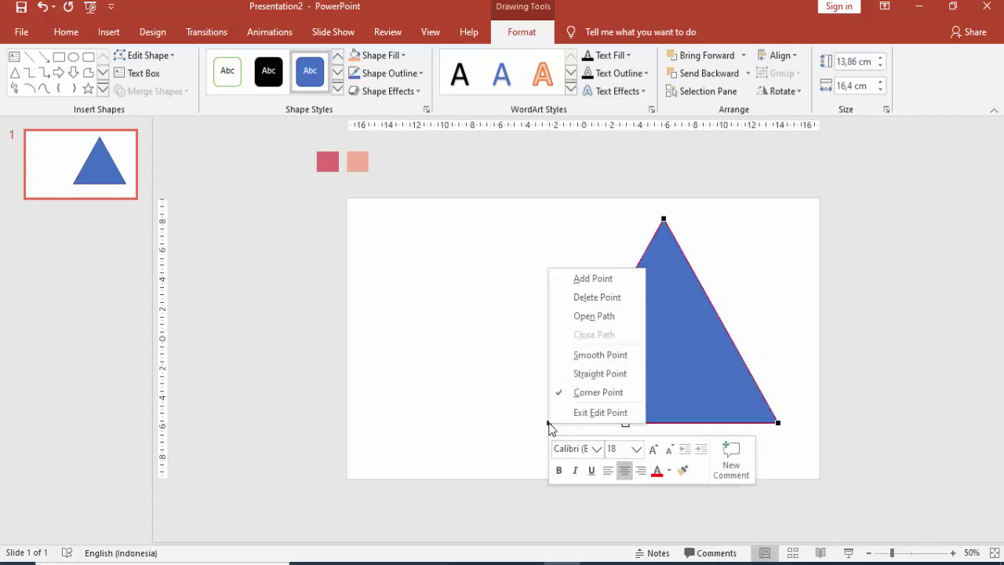
left_click(577, 360)
left_click(777, 423)
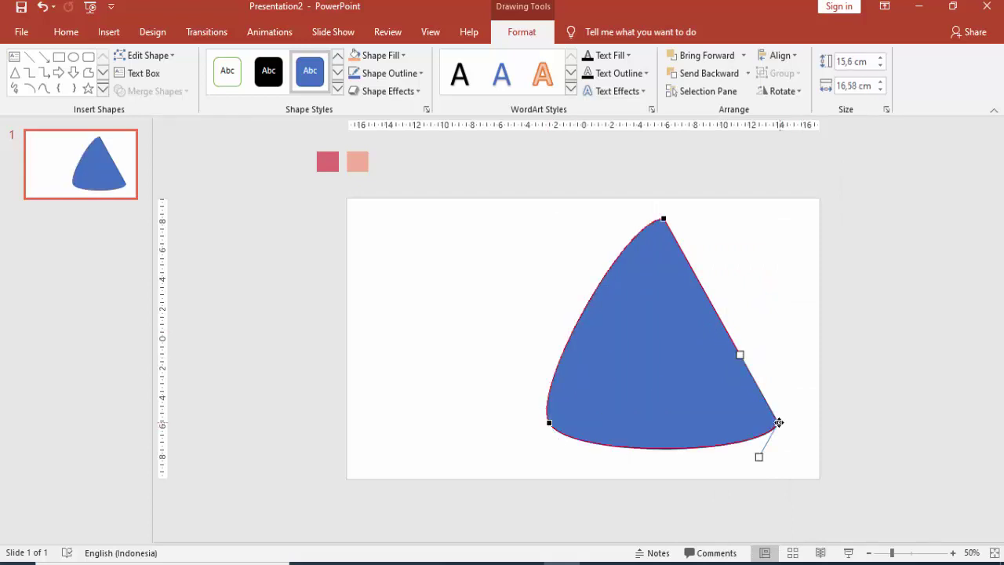
right_click(778, 422)
left_click(812, 356)
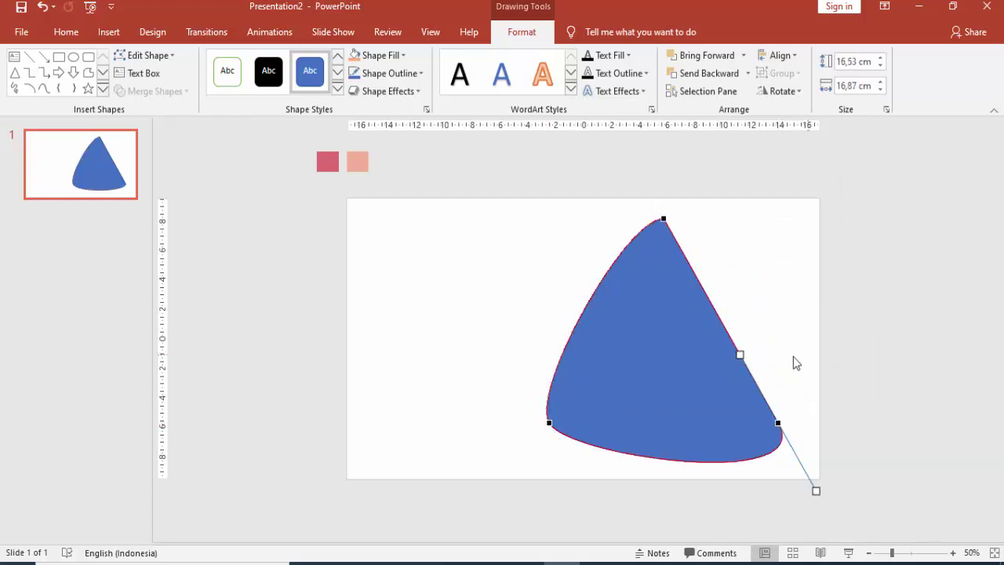
left_click(664, 218)
right_click(665, 217)
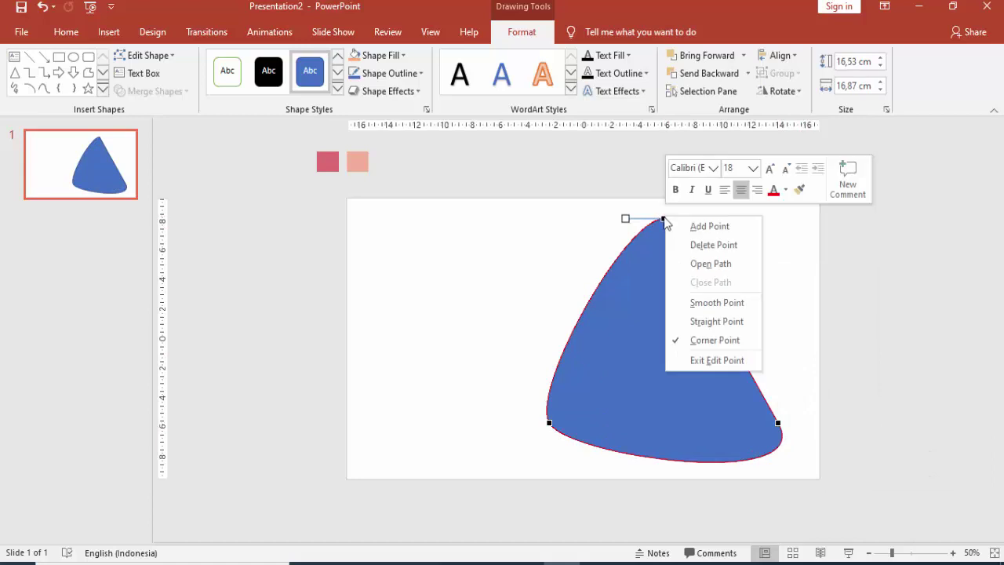
left_click(694, 303)
- Drag the points and handles to bulge the sides into a rounded teardrop shape
left_click_drag(663, 218, 745, 204)
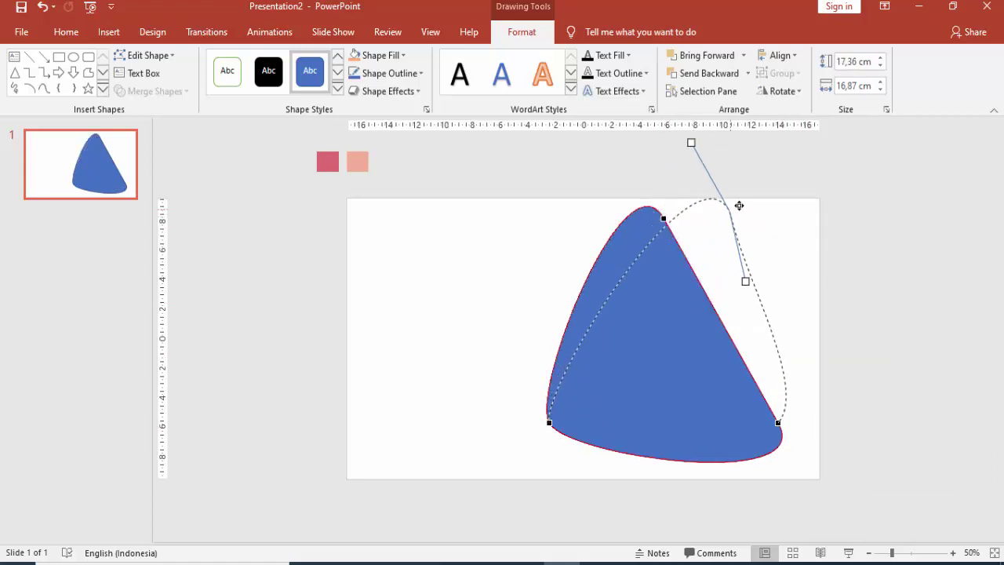
left_click_drag(758, 286, 837, 304)
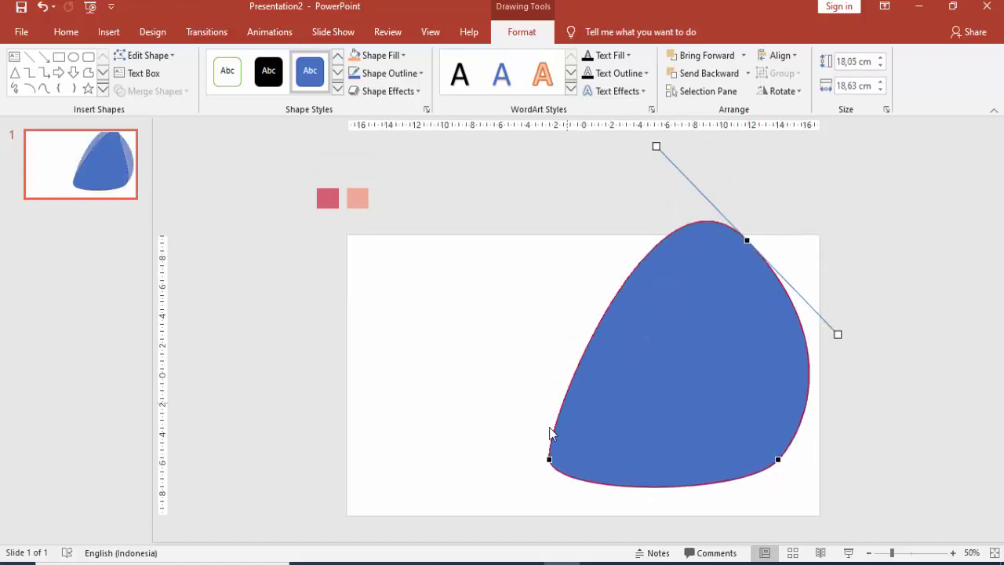
left_click_drag(551, 459, 556, 285)
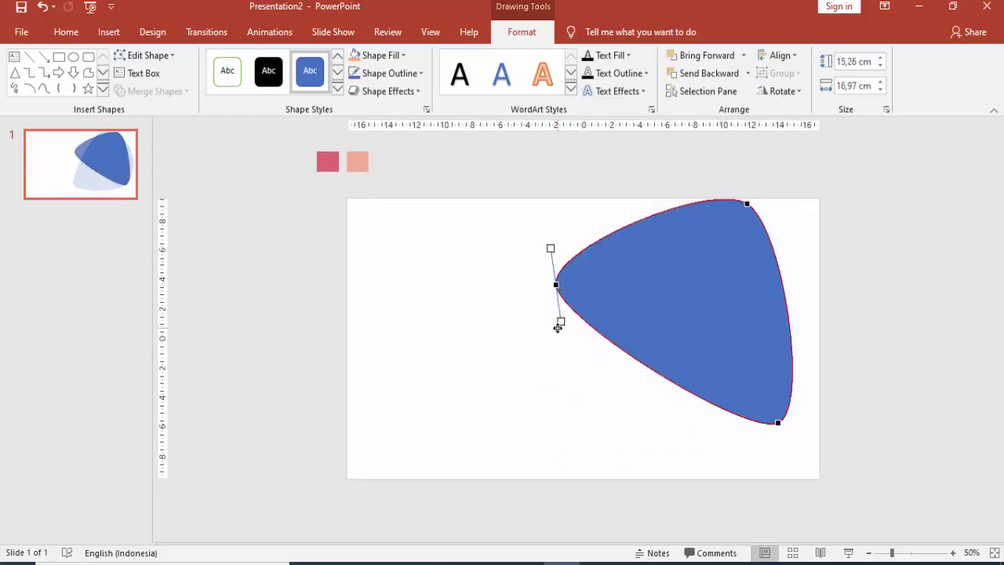
left_click_drag(561, 330, 567, 380)
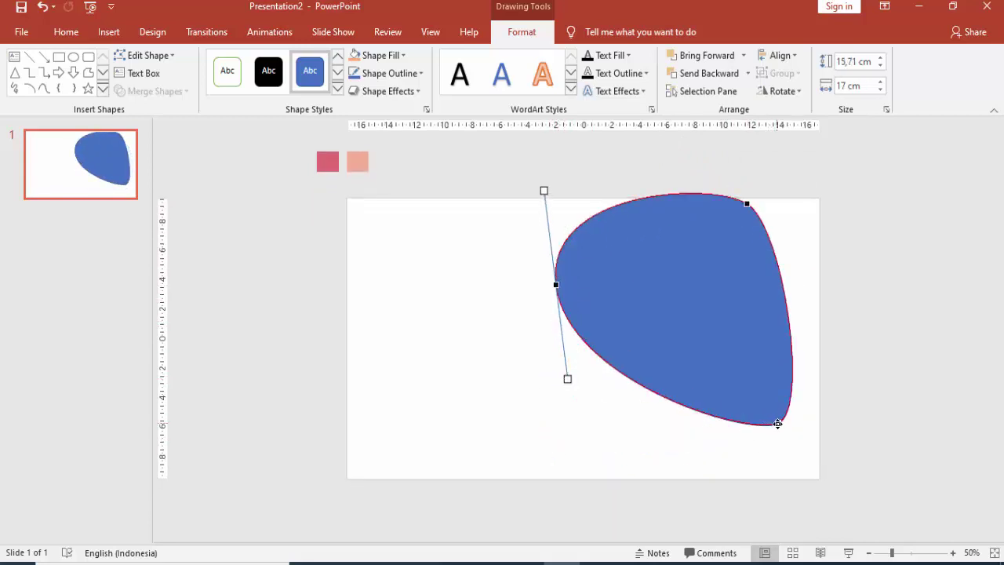
left_click_drag(777, 423, 827, 425)
left_click_drag(747, 204, 838, 175)
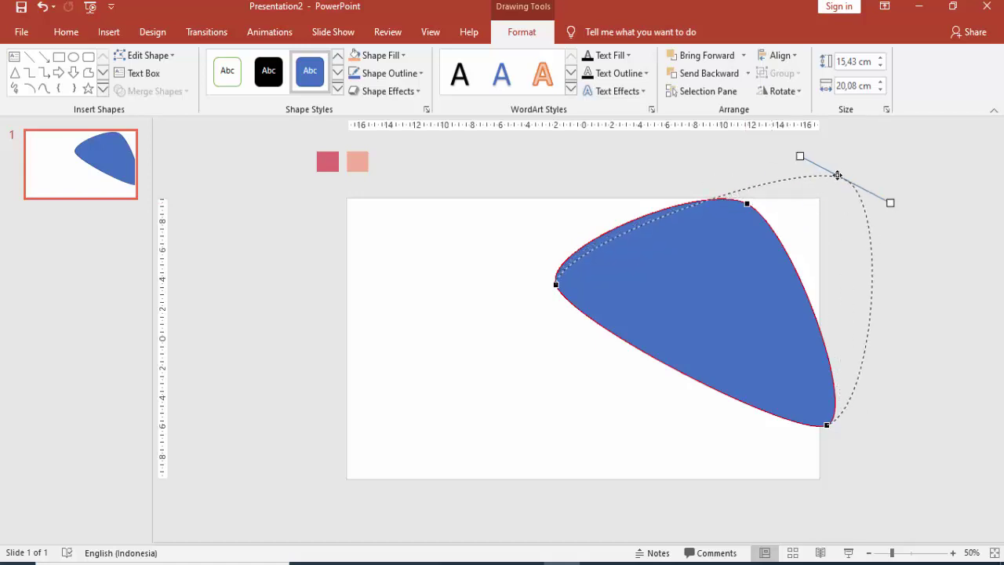
left_click(556, 285)
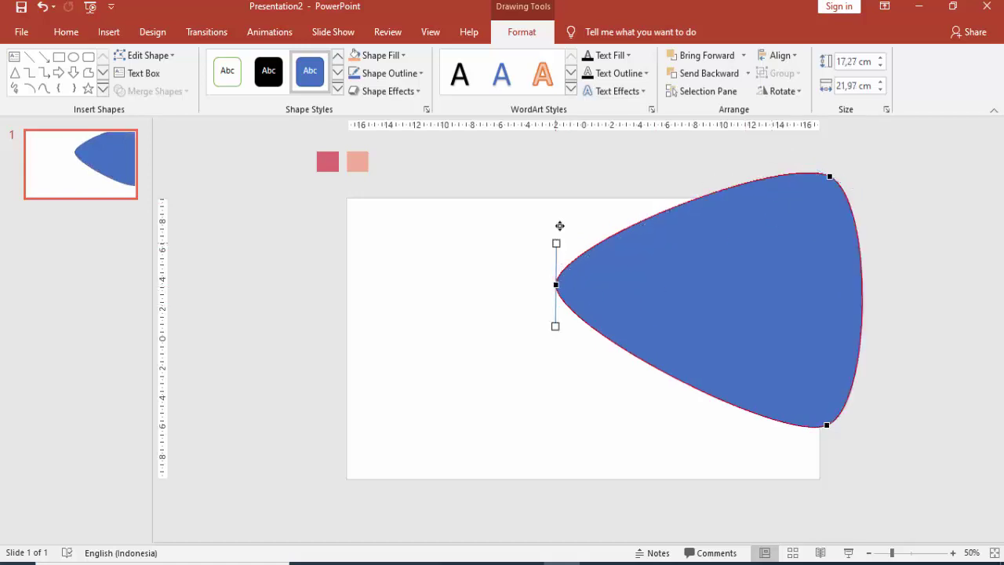
mouse_move(556, 243)
left_mouse_down()
mouse_move(565, 168)
mouse_move(551, 270)
left_mouse_up()
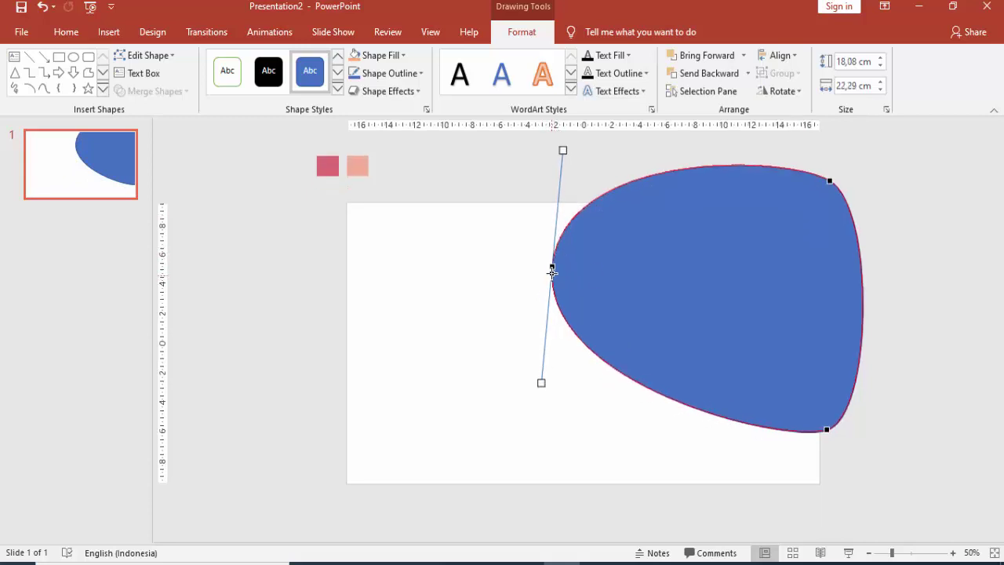
mouse_move(824, 428)
left_mouse_down()
mouse_move(758, 430)
mouse_move(834, 418)
left_mouse_up()
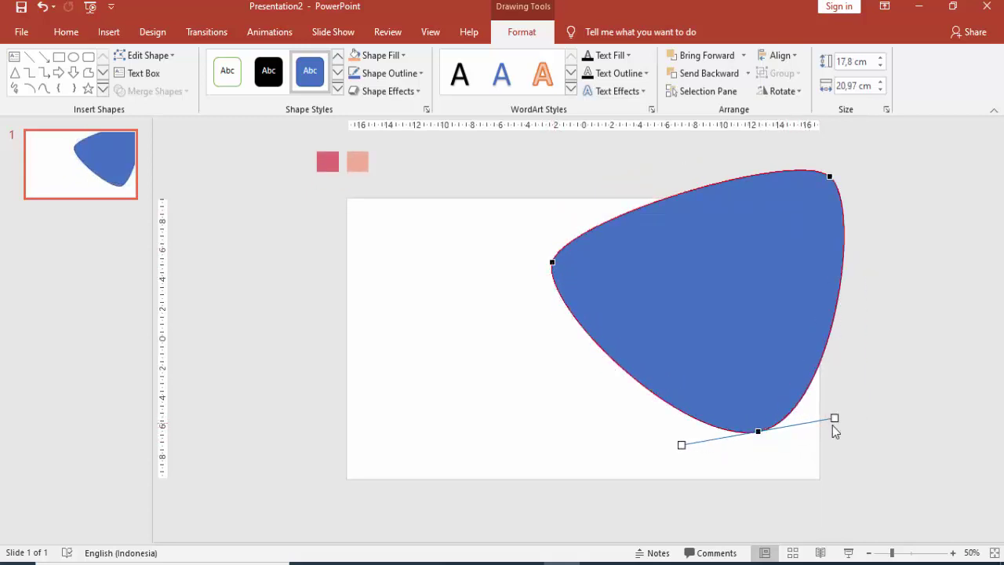
- Refine the top edge, right bulge and bottom point into a smooth blob, then exit editing
left_click(550, 263)
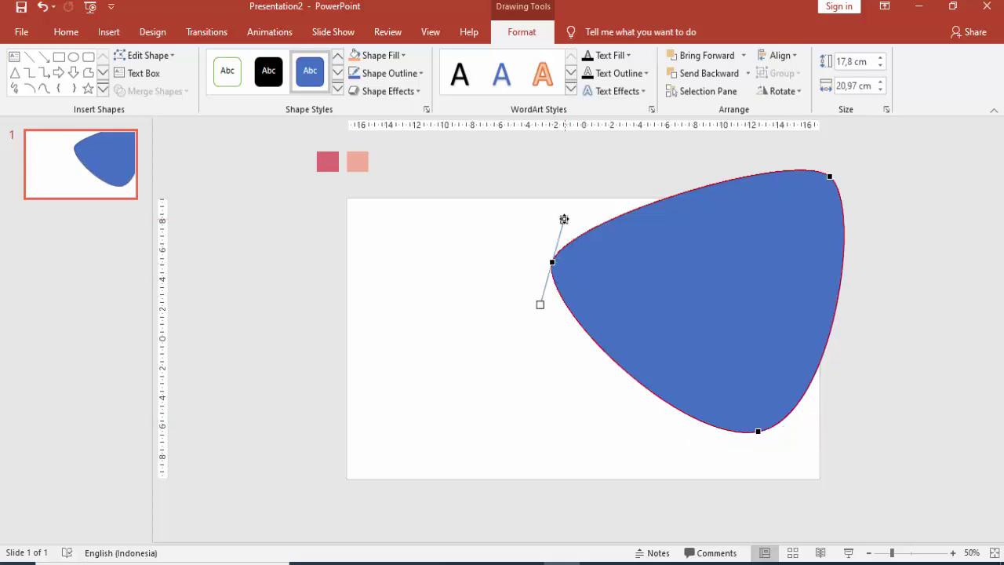
left_click_drag(562, 218, 572, 172)
left_click_drag(830, 176, 825, 189)
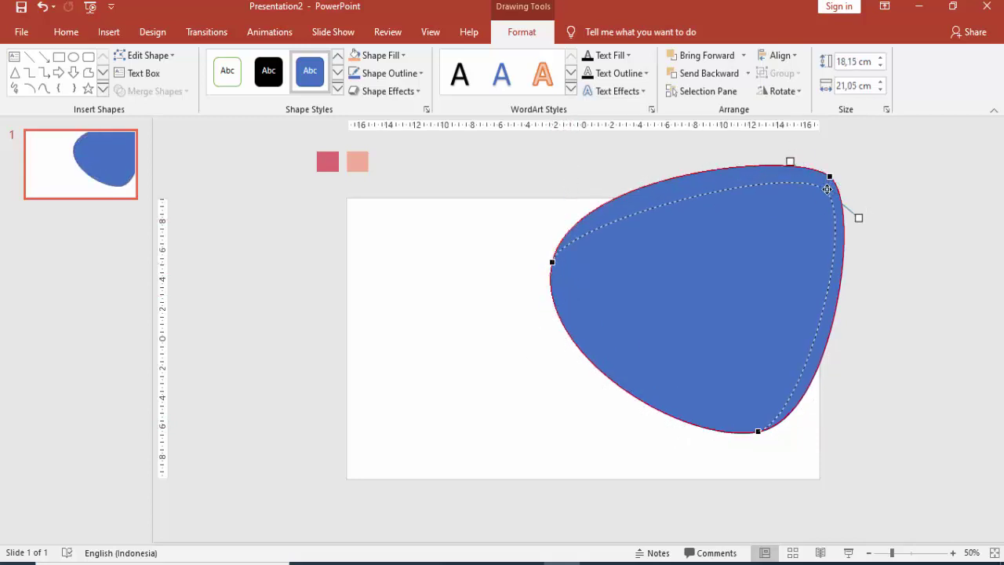
left_click_drag(860, 219, 874, 297)
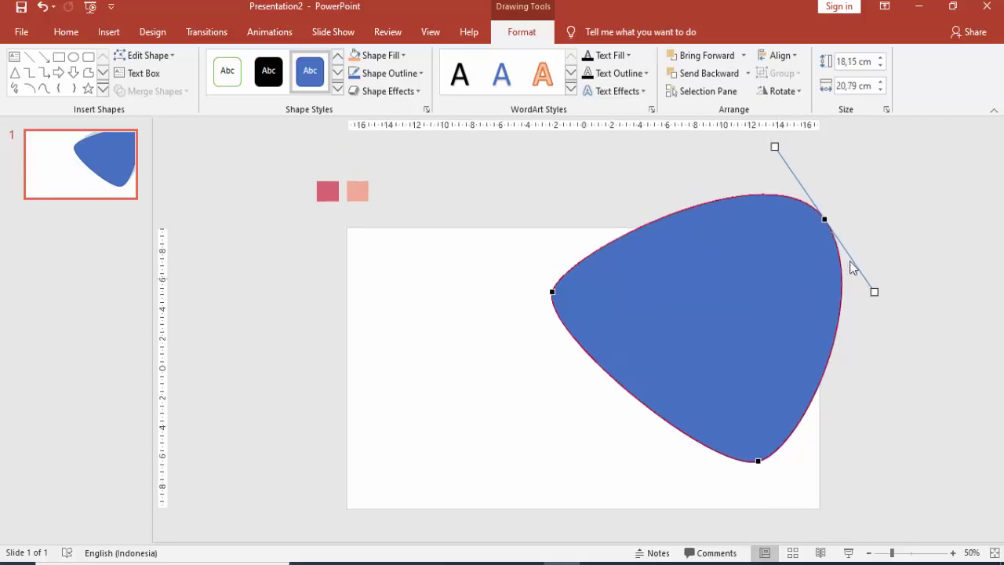
left_click_drag(827, 219, 830, 206)
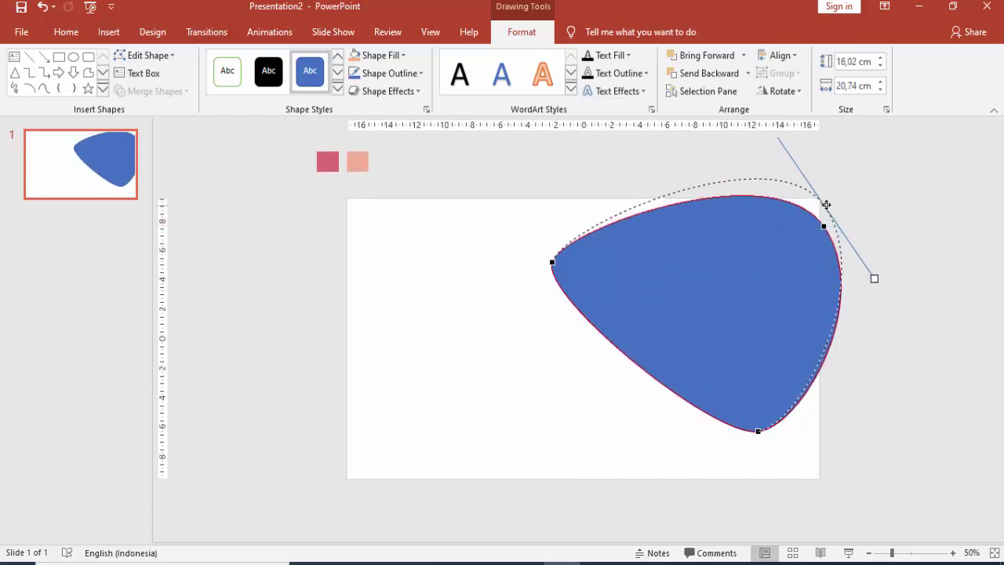
left_click(552, 262)
left_click_drag(563, 225, 562, 187)
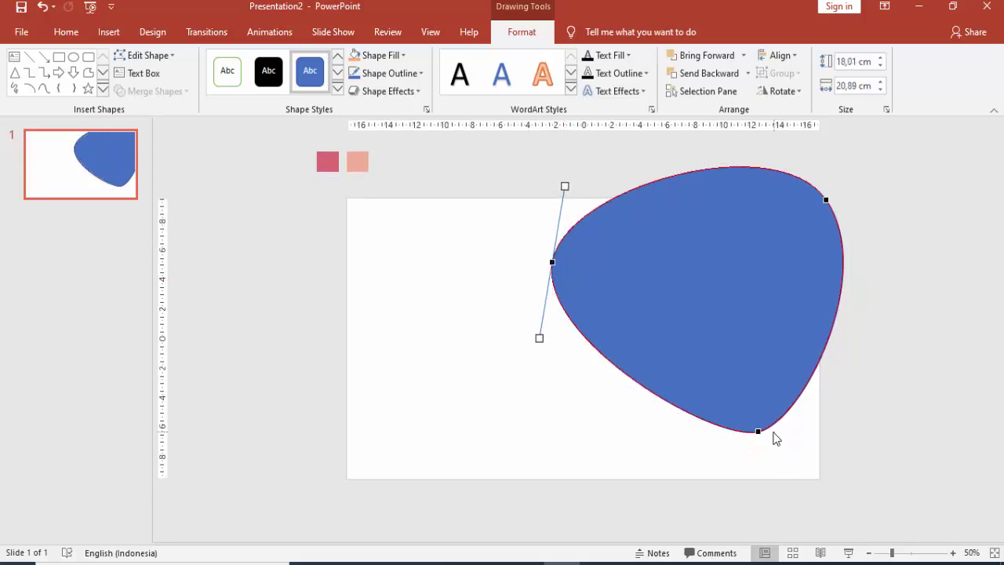
left_click(758, 430)
mouse_move(758, 430)
left_mouse_down()
mouse_move(761, 444)
mouse_move(827, 443)
left_mouse_up()
left_click(552, 262)
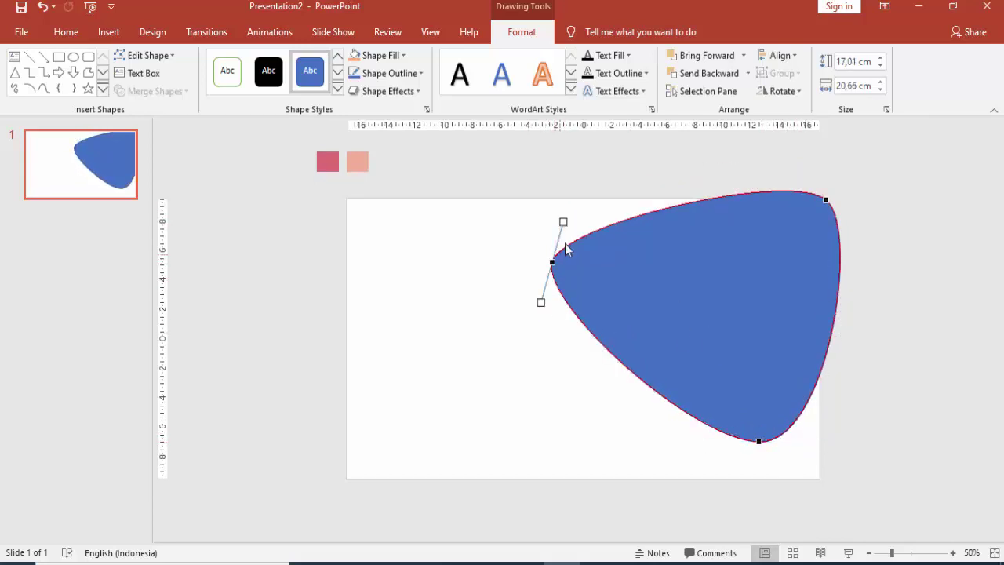
left_click_drag(565, 224, 569, 184)
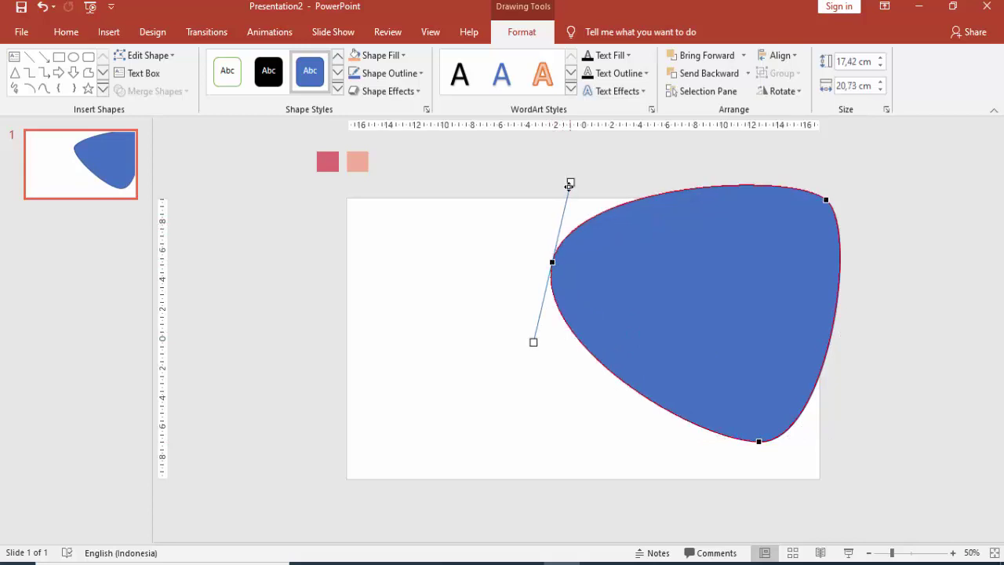
left_click(631, 259)
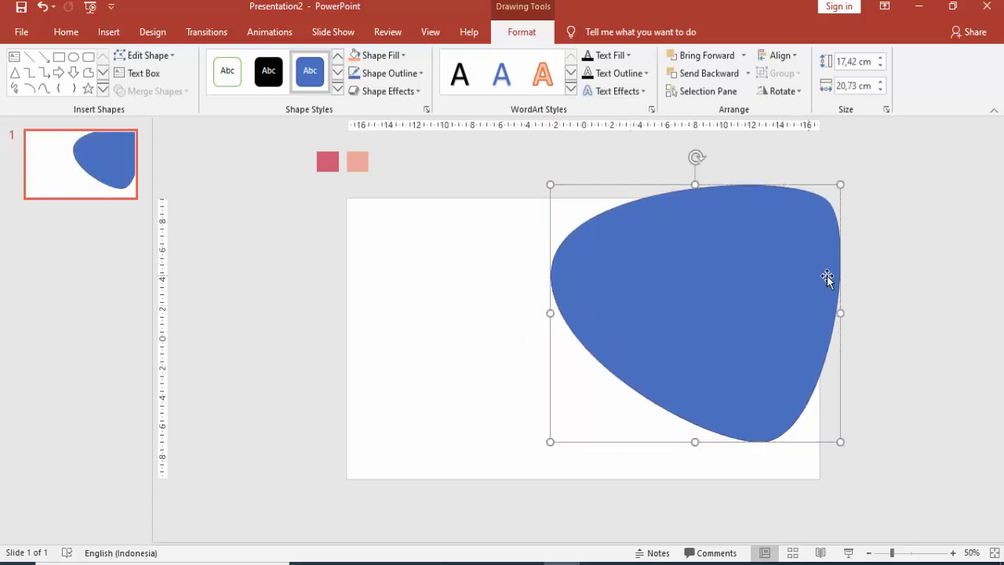
- Deselect the blob and pick the Oval from Insert > Shapes
left_click(893, 274)
left_click(108, 32)
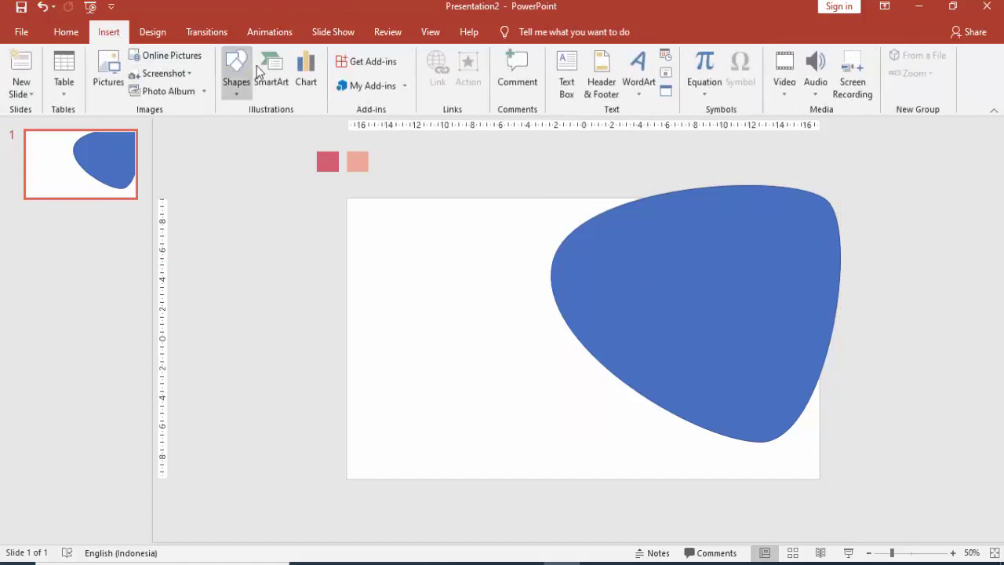
left_click(237, 71)
left_click(287, 136)
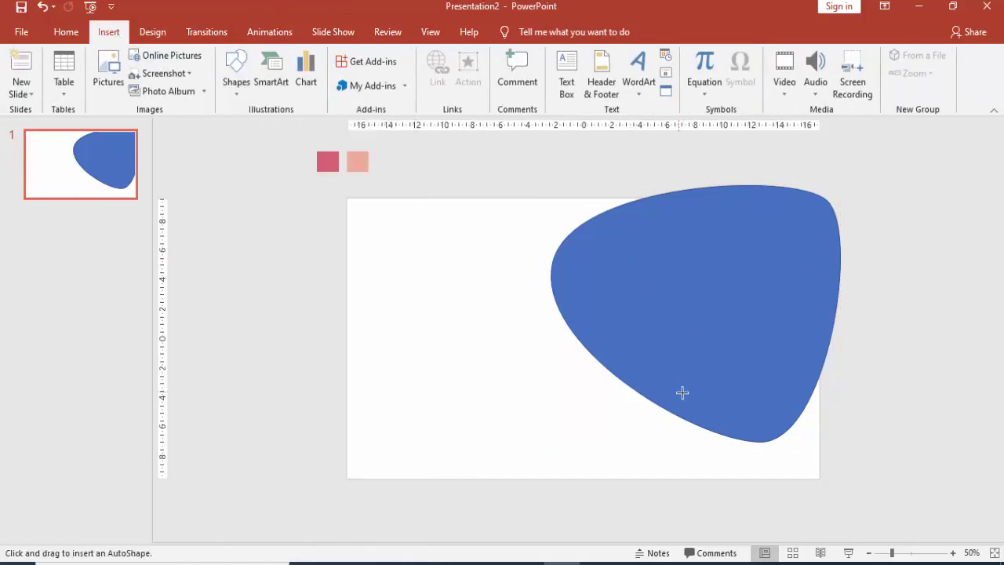
- Draw an oval over the blue shape, widen it leftward and fill it peach
left_click_drag(665, 217, 787, 377)
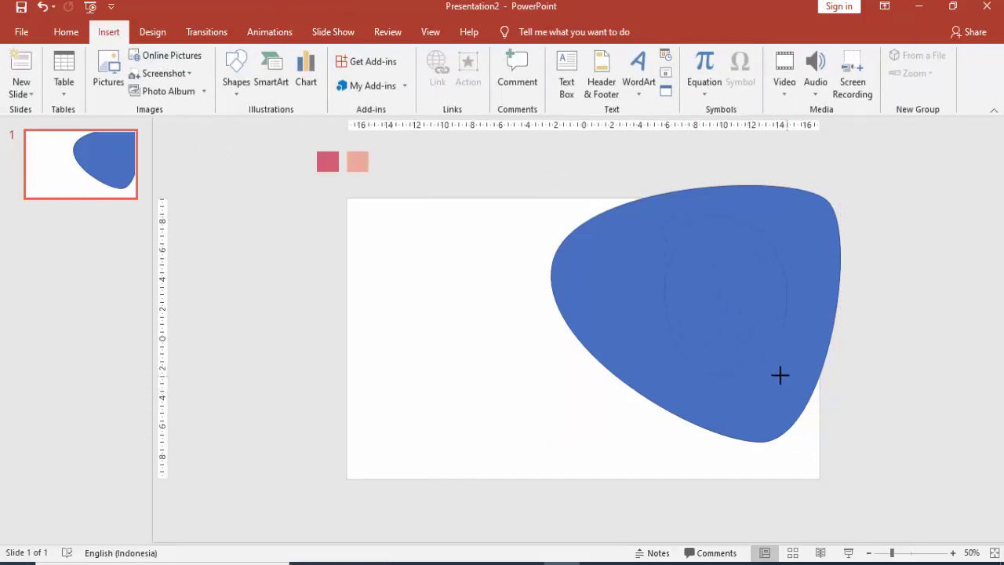
left_click_drag(662, 292, 648, 296)
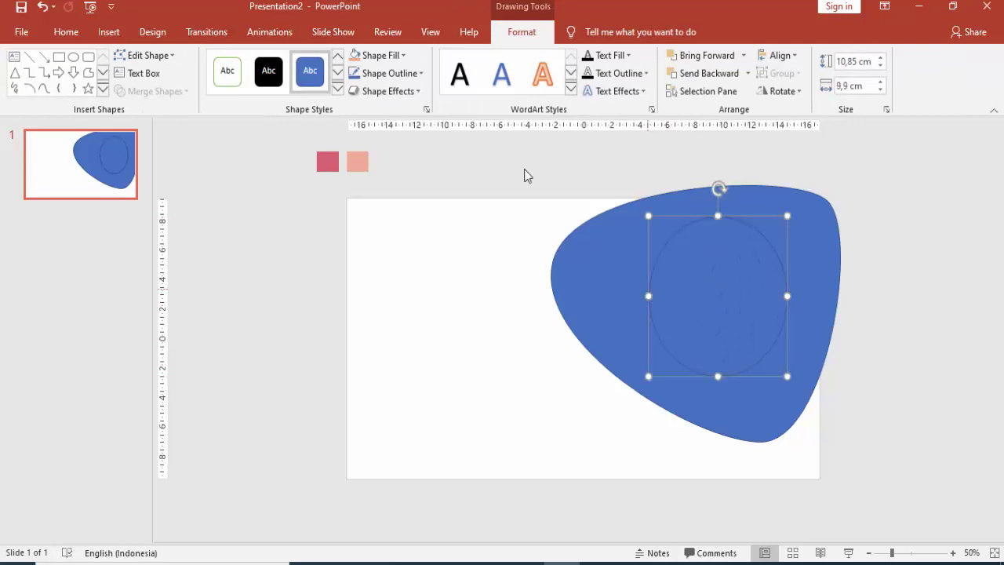
left_click(354, 55)
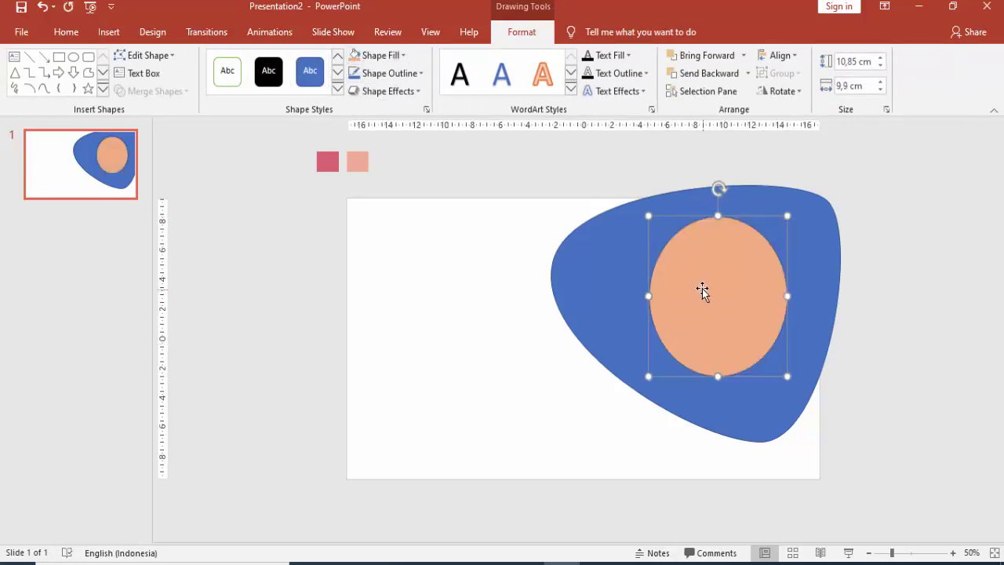
- Edit the oval's points, pulling its left, top, bottom and right curves outward
right_click(703, 288)
left_click(728, 332)
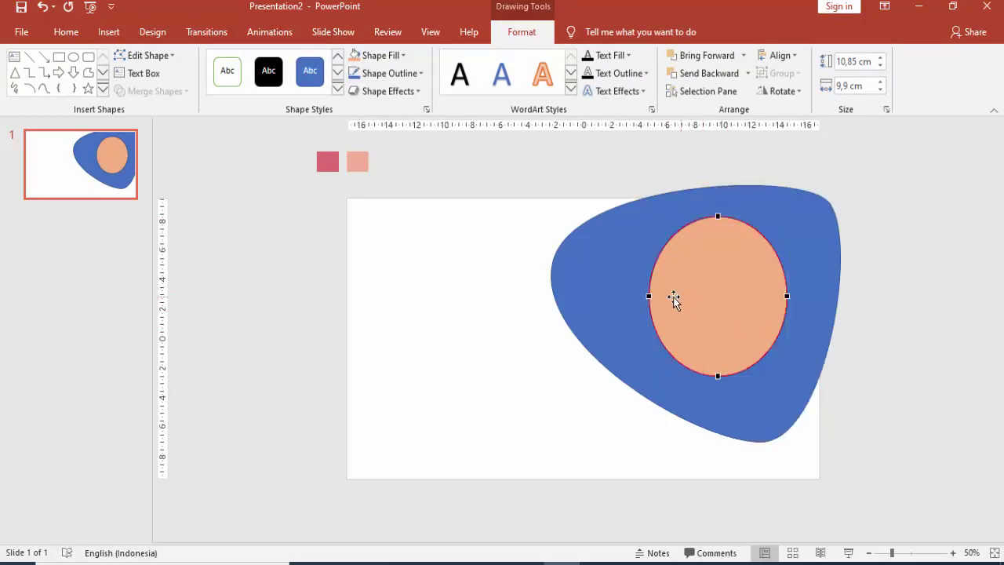
left_click_drag(649, 295, 630, 289)
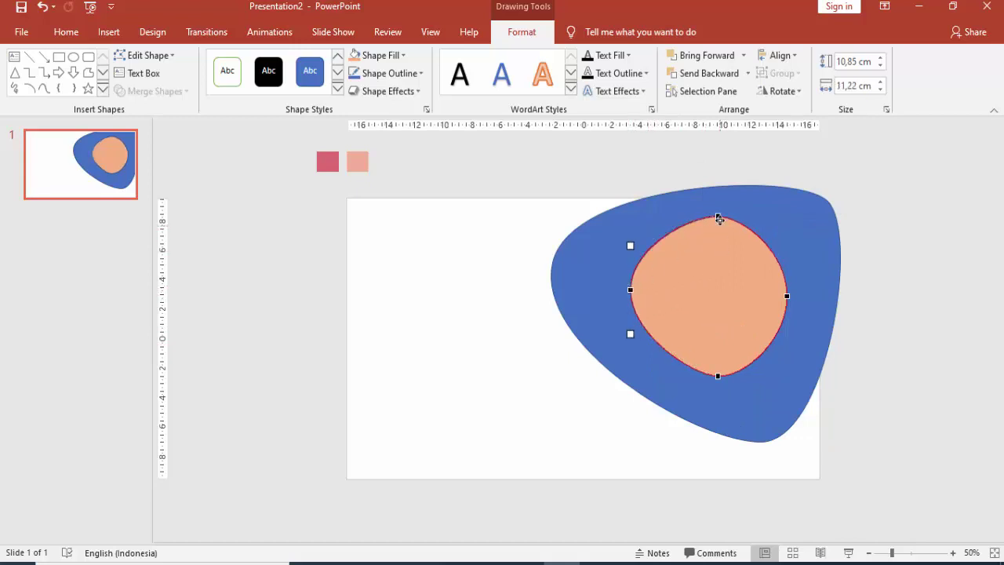
mouse_move(719, 219)
left_mouse_down()
mouse_move(722, 192)
mouse_move(669, 183)
left_mouse_up()
left_click_drag(630, 293, 615, 288)
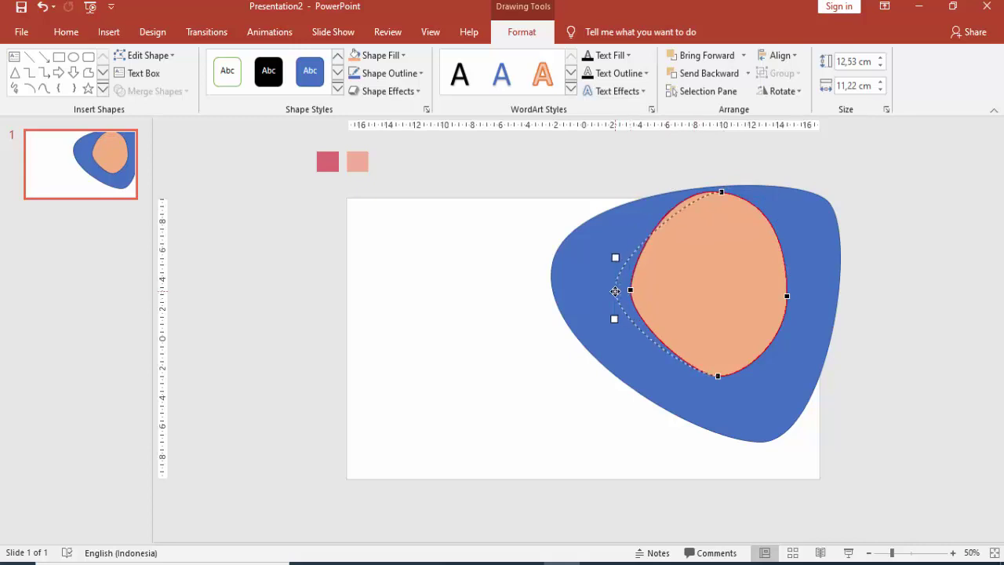
left_click(720, 192)
left_click_drag(694, 190, 657, 186)
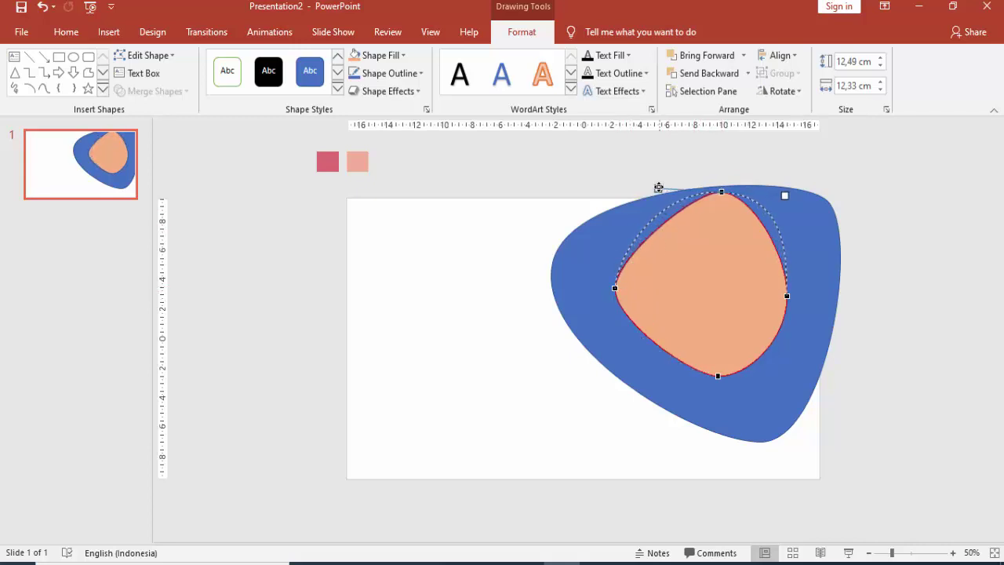
left_click(718, 376)
mouse_move(712, 377)
left_mouse_down()
mouse_move(710, 387)
mouse_move(775, 395)
left_mouse_up()
left_click_drag(787, 297, 802, 298)
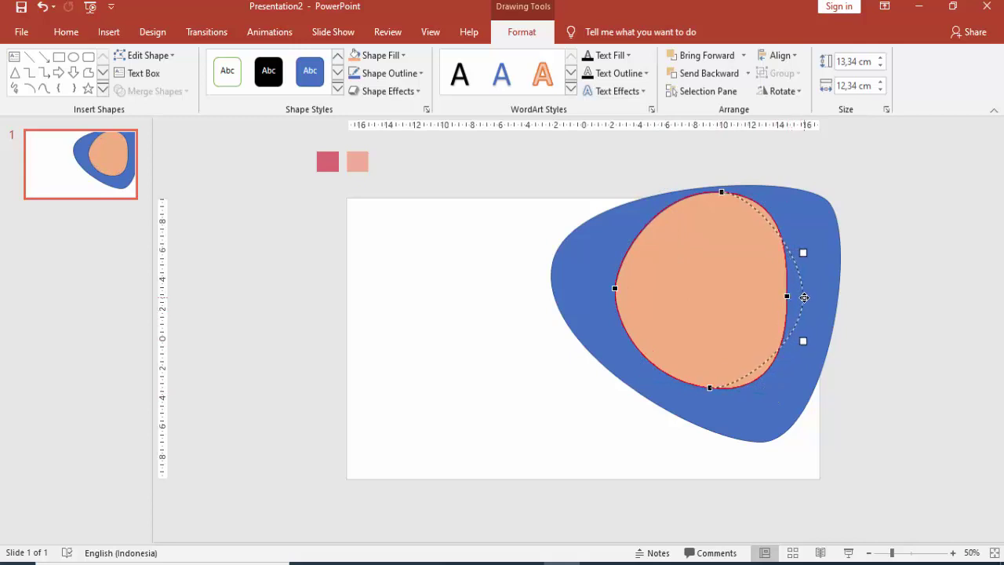
left_click_drag(802, 252, 802, 231)
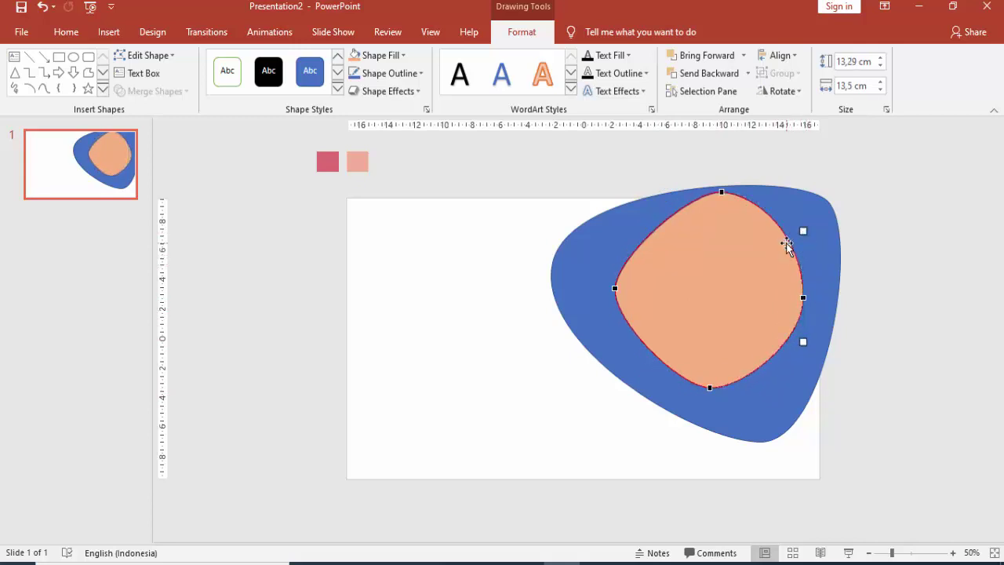
- Fine-tune the orange shape's top, bottom, left and right curves, then exit editing
left_click(722, 191)
left_click_drag(692, 190, 667, 190)
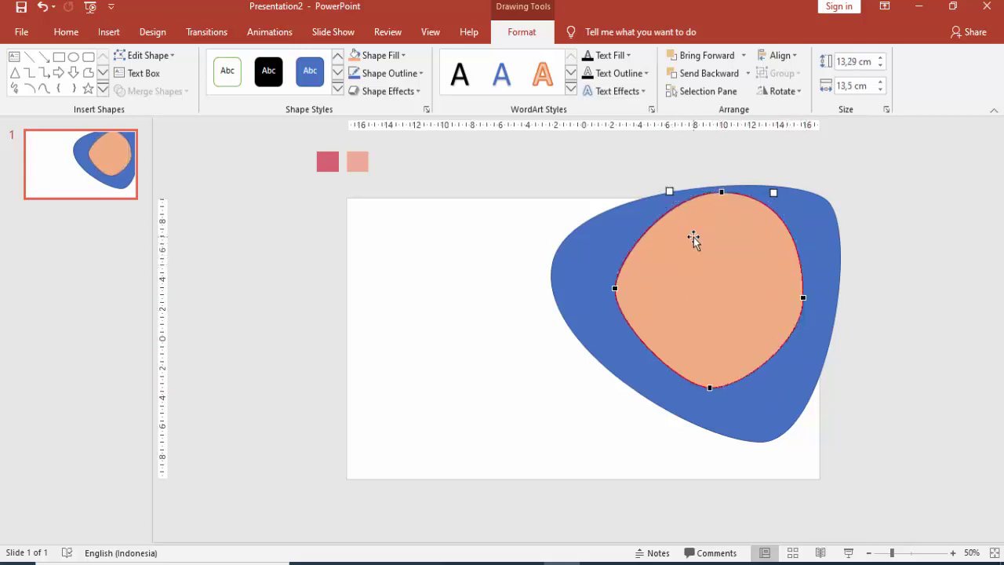
left_click(710, 388)
mouse_move(739, 389)
left_mouse_down()
mouse_move(764, 400)
mouse_move(712, 392)
left_mouse_up()
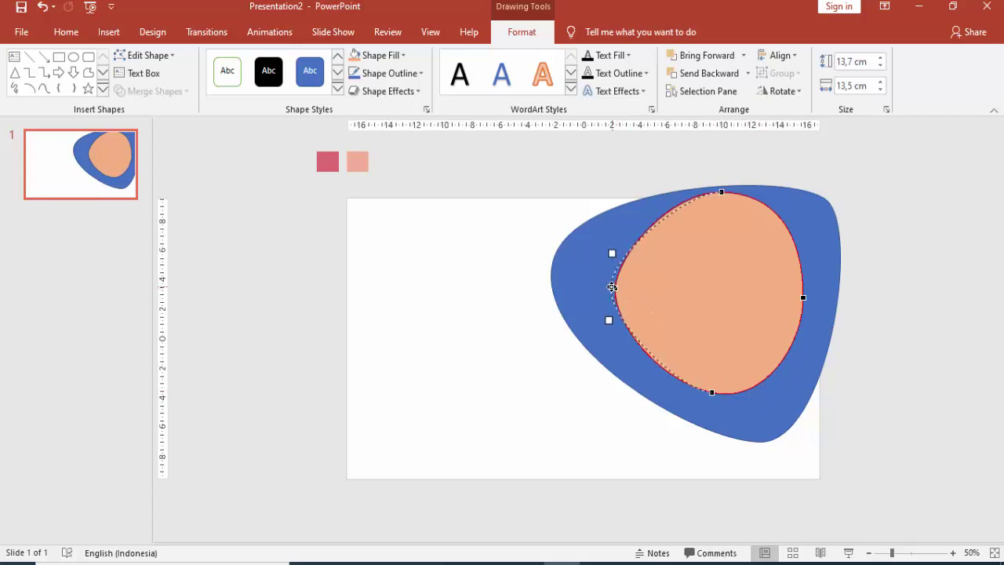
left_click_drag(617, 288, 613, 233)
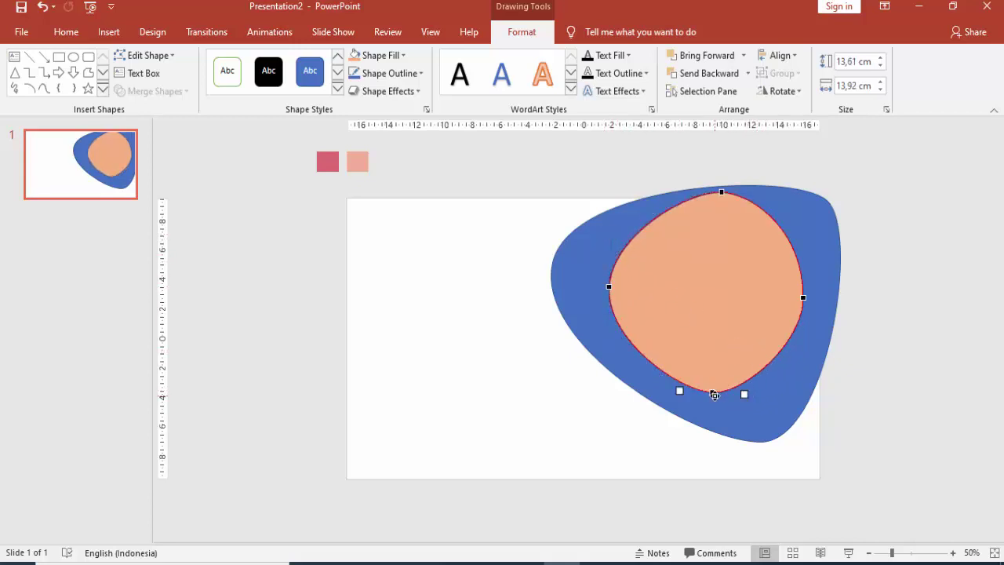
left_click_drag(745, 395, 756, 398)
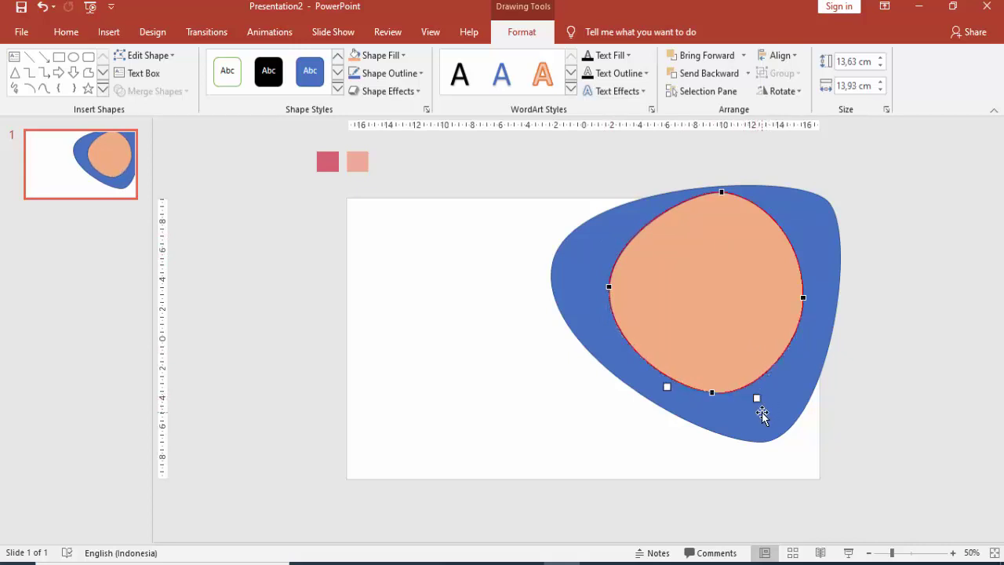
left_click(723, 192)
left_click_drag(690, 191, 680, 186)
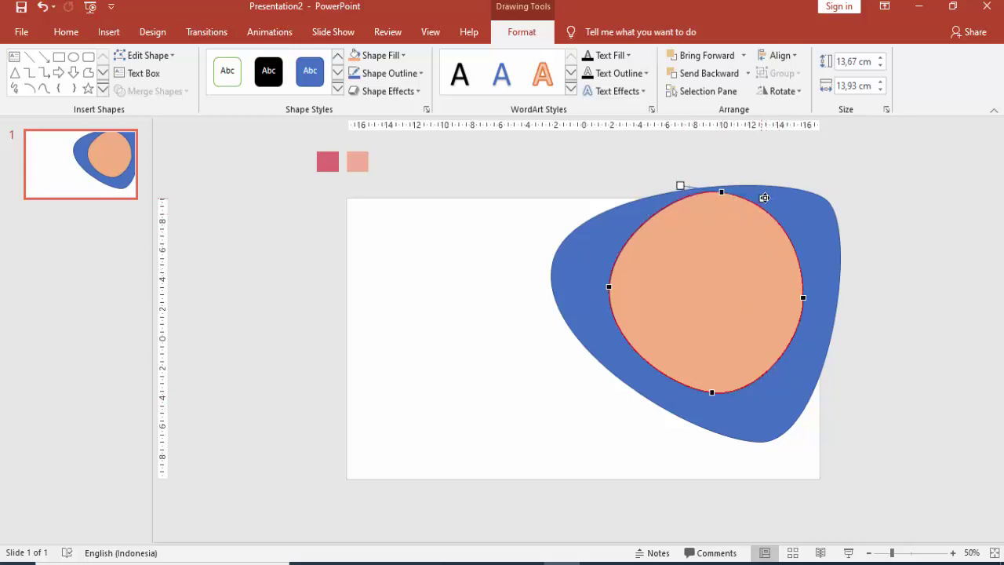
left_click_drag(763, 198, 770, 198)
left_click(805, 299)
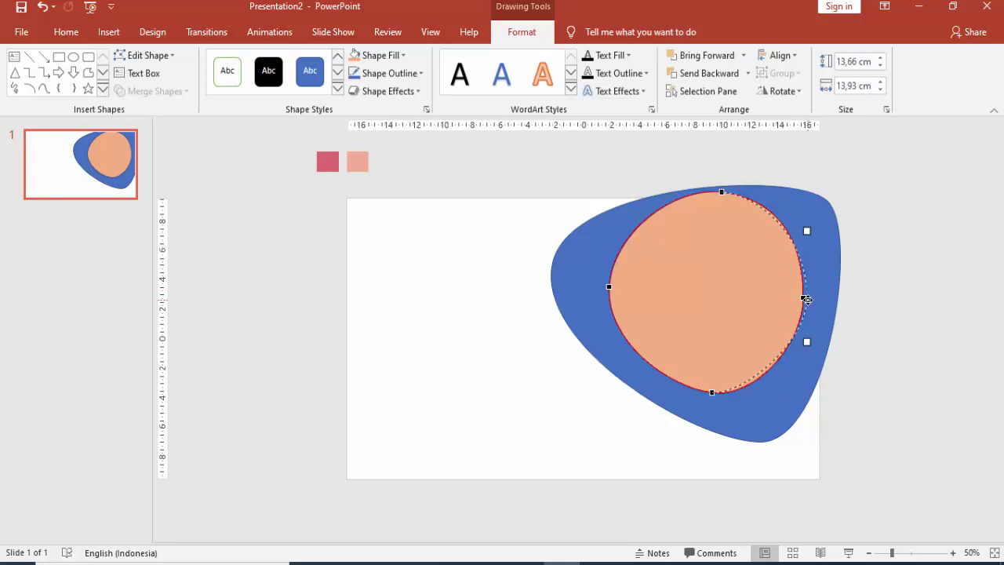
left_click_drag(807, 340, 804, 353)
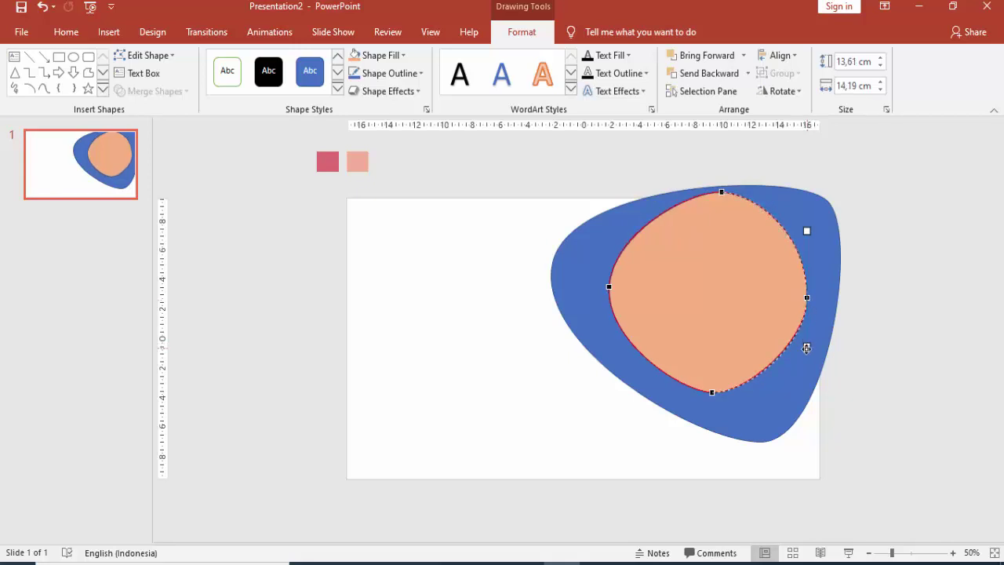
left_click(891, 329)
left_click(724, 232)
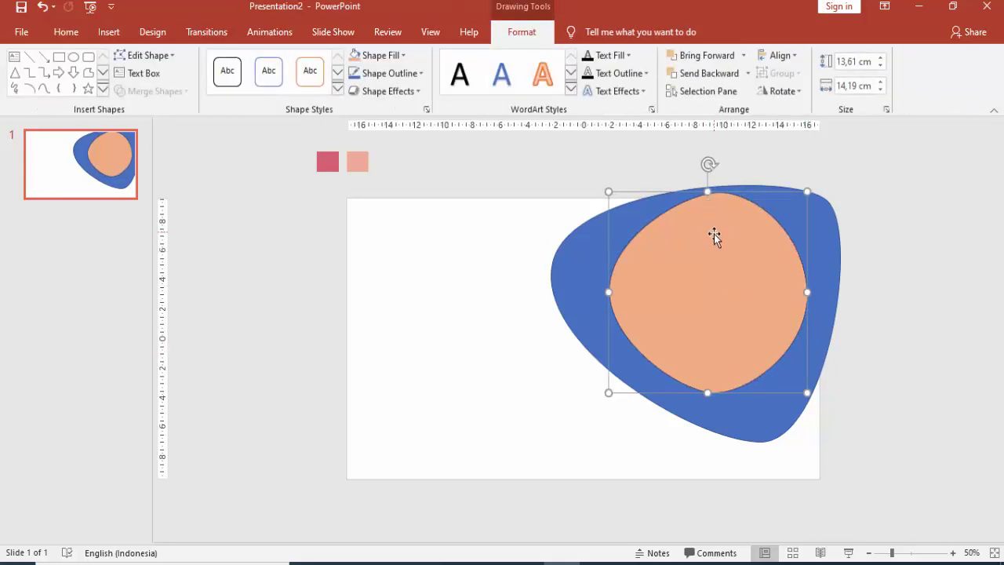
- Duplicate the orange shape, fill the copy light blue, shrink it and centre it
left_click_drag(714, 241, 713, 243)
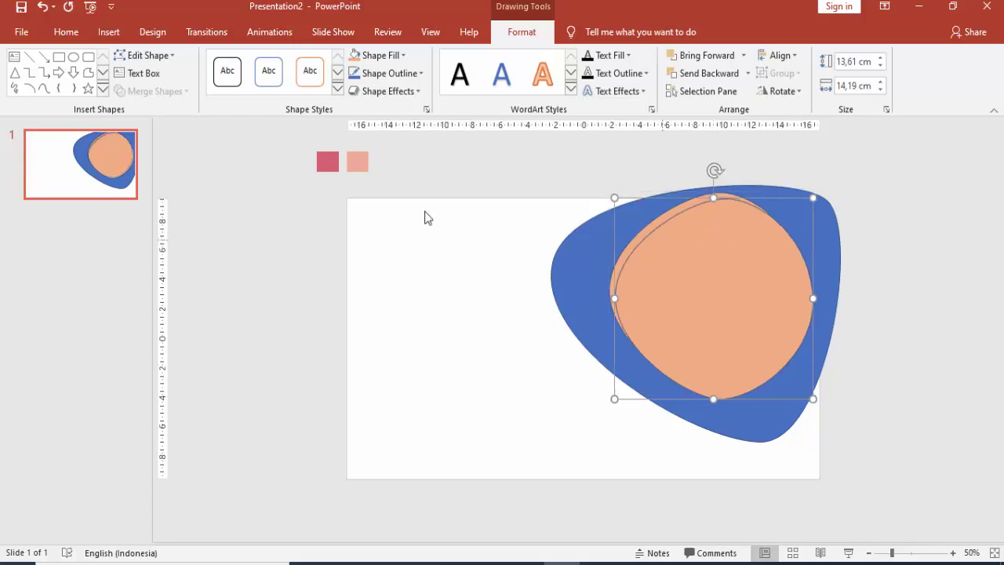
left_click(402, 56)
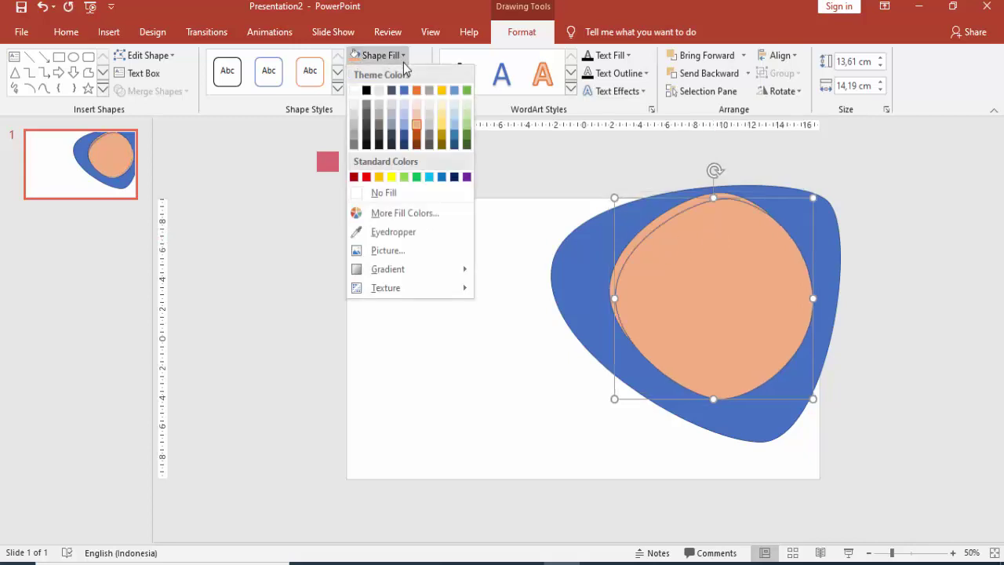
left_click(403, 113)
left_click_drag(814, 200, 790, 216)
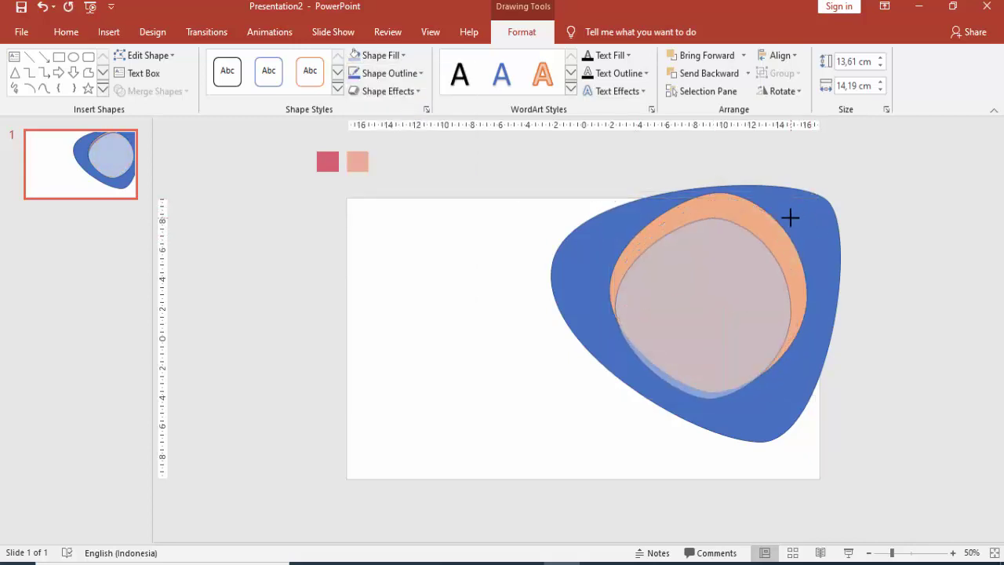
left_click_drag(735, 271, 739, 263)
- Edit the light-blue shape's points to reshape its top, left and bottom curves
right_click(739, 267)
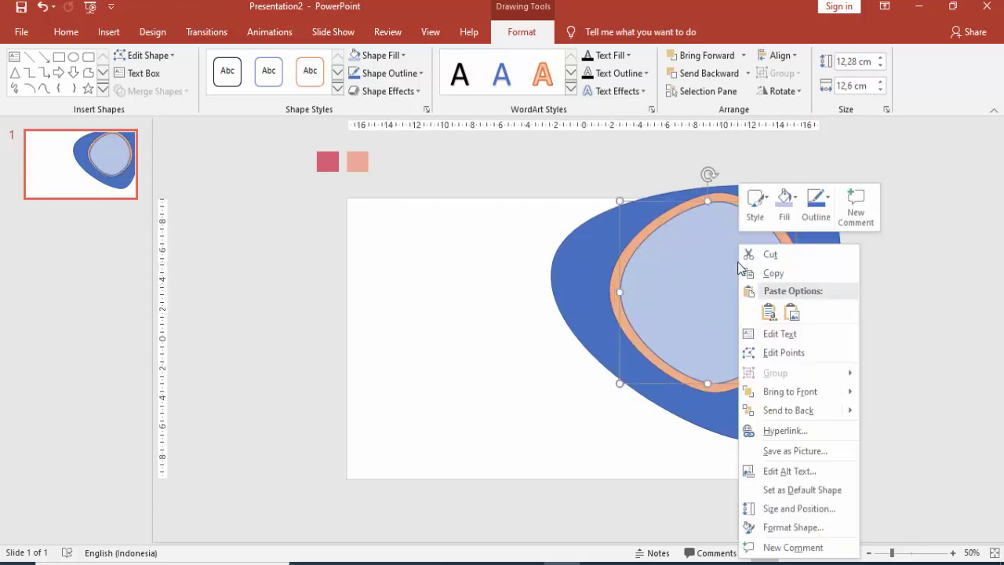
left_click(762, 349)
left_click_drag(720, 205, 720, 196)
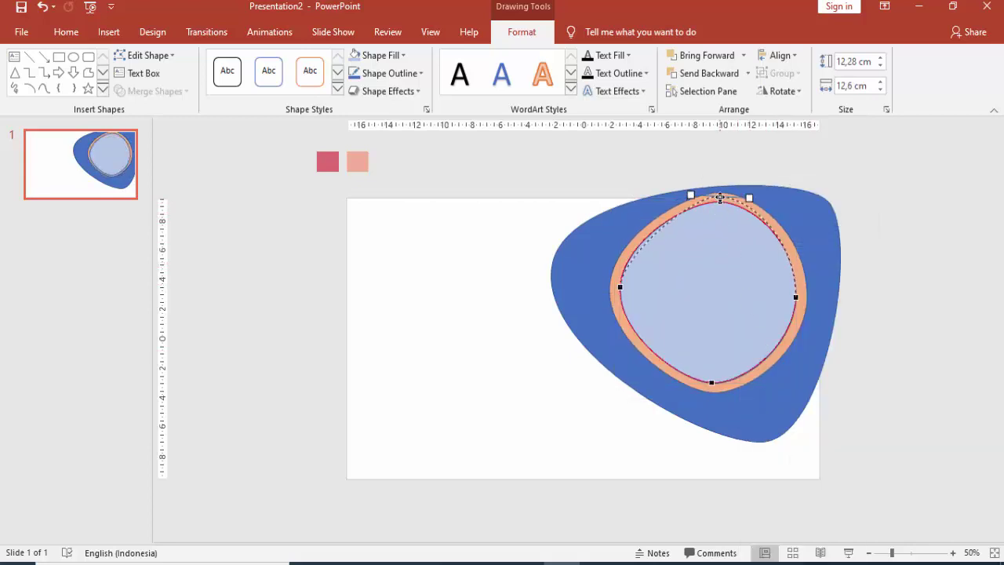
left_click(620, 284)
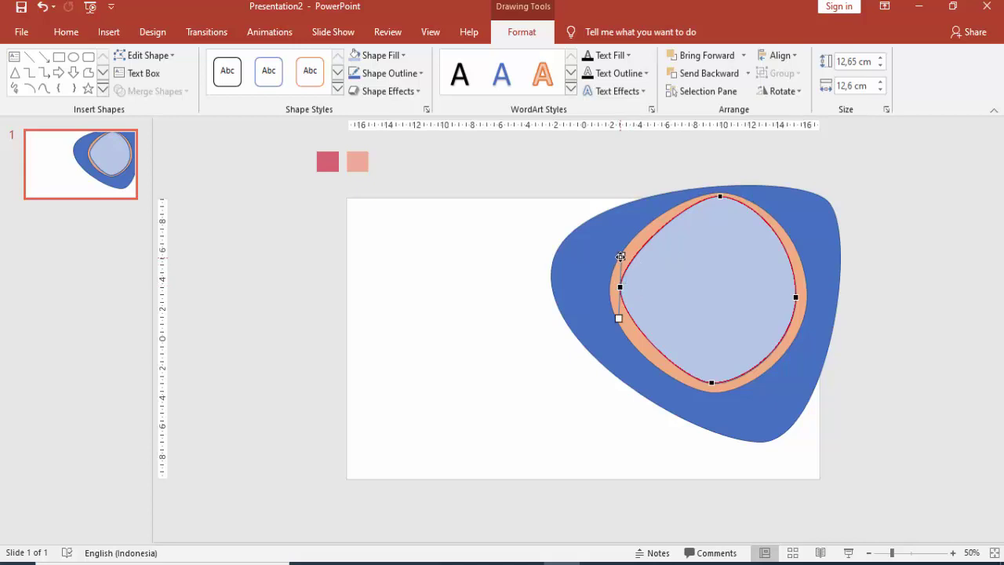
left_click_drag(620, 257, 622, 231)
left_click_drag(619, 330, 619, 345)
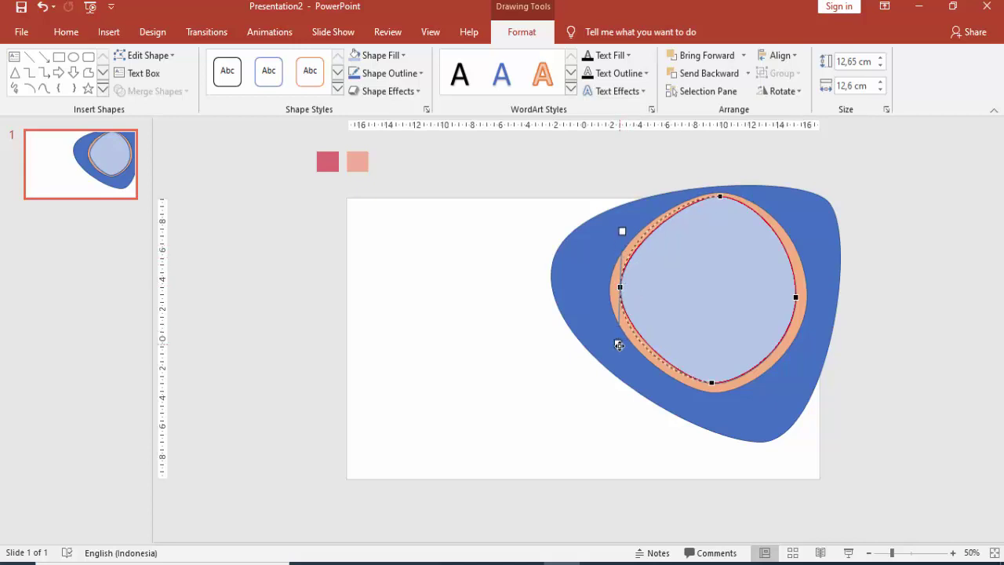
left_click(712, 383)
left_click_drag(711, 382, 756, 386)
left_click_drag(675, 385, 663, 383)
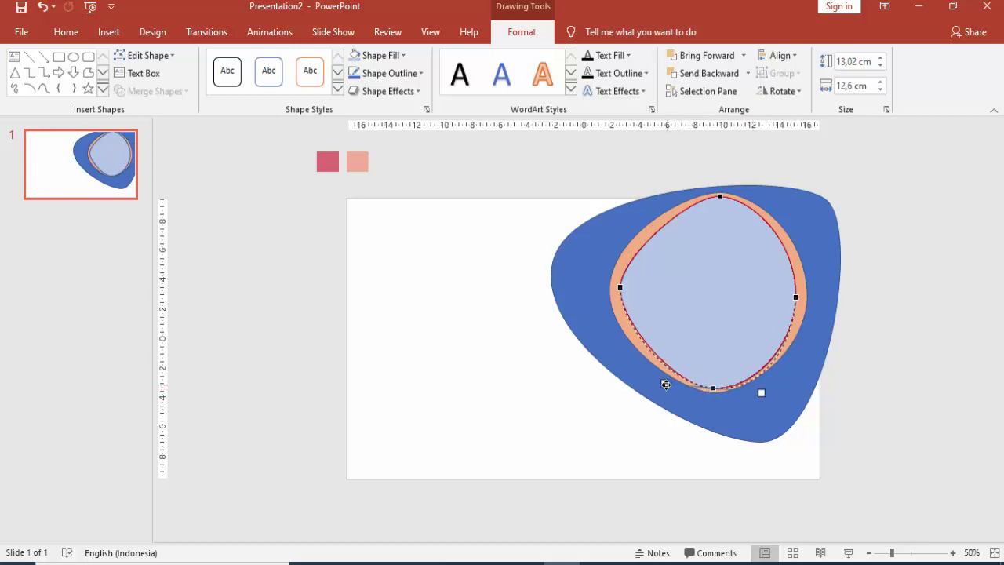
left_click(795, 297)
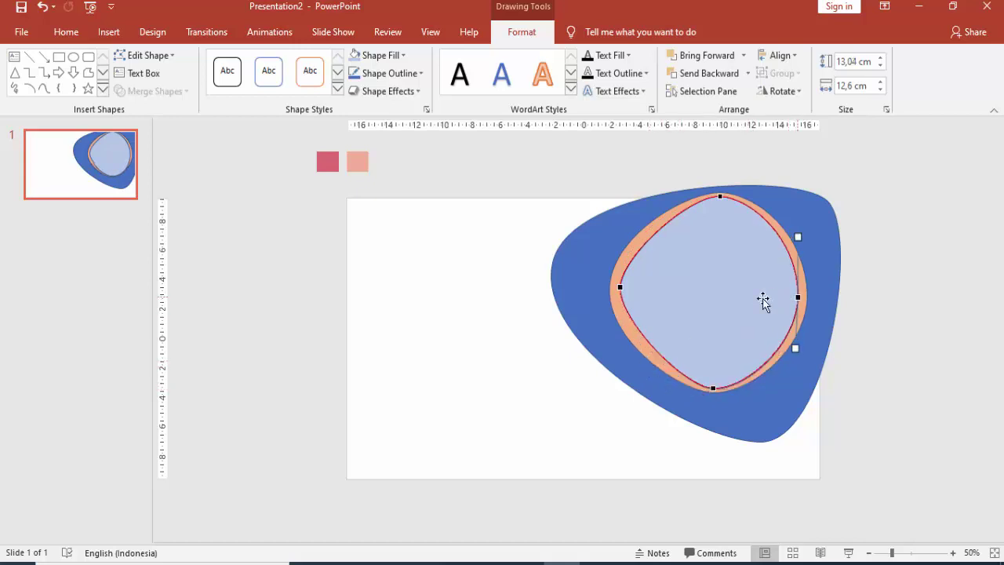
left_click(733, 293)
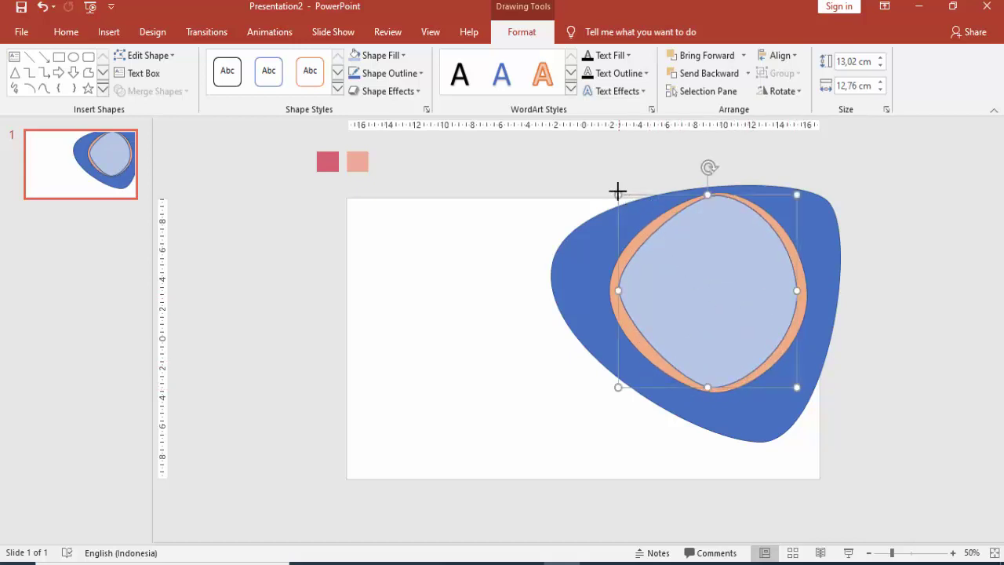
- Resize the light-blue shape to 12,78 × 12,83 cm and readjust its left curves
left_click_drag(618, 190, 617, 197)
right_click(693, 247)
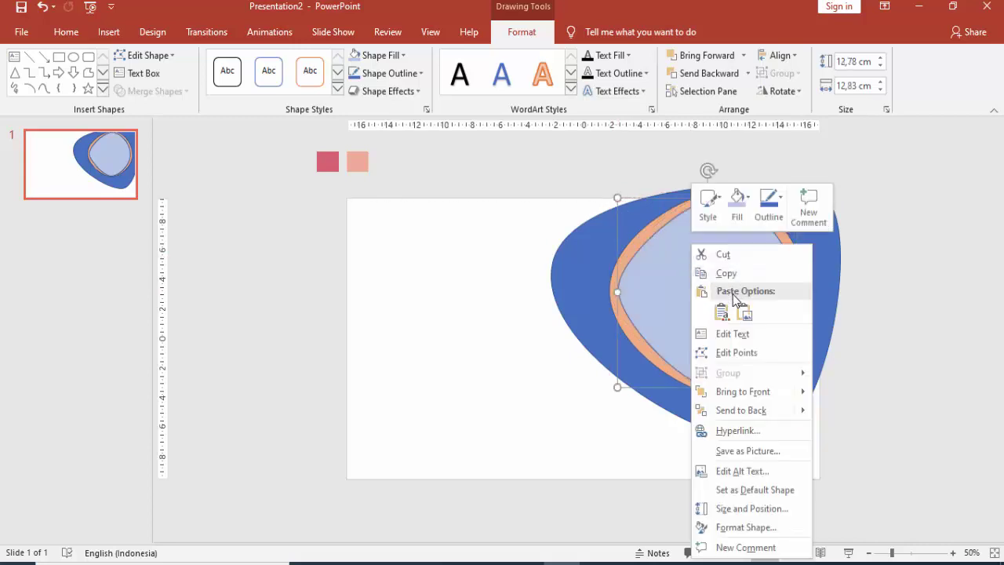
left_click(728, 352)
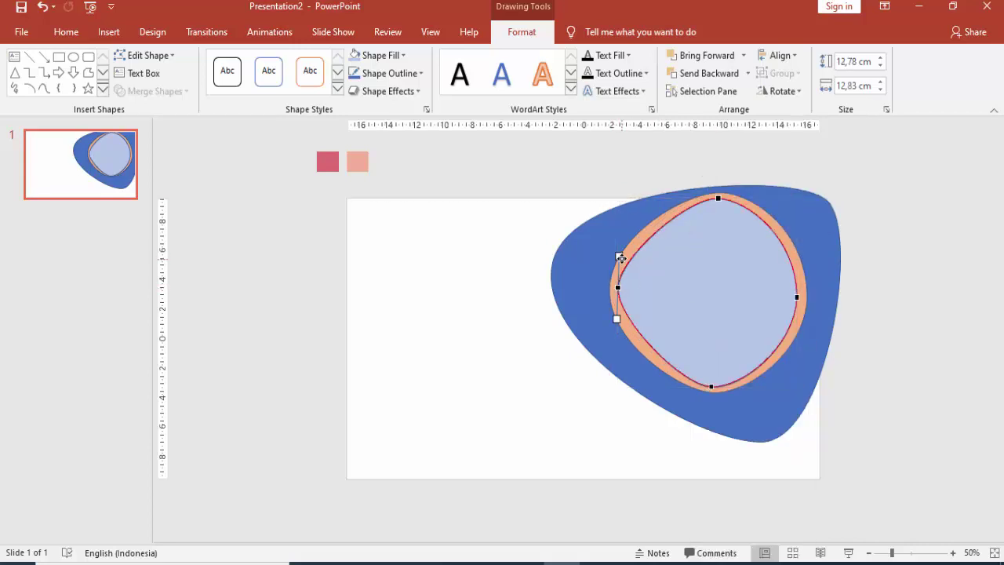
left_click_drag(621, 258, 615, 244)
left_click_drag(621, 332, 618, 339)
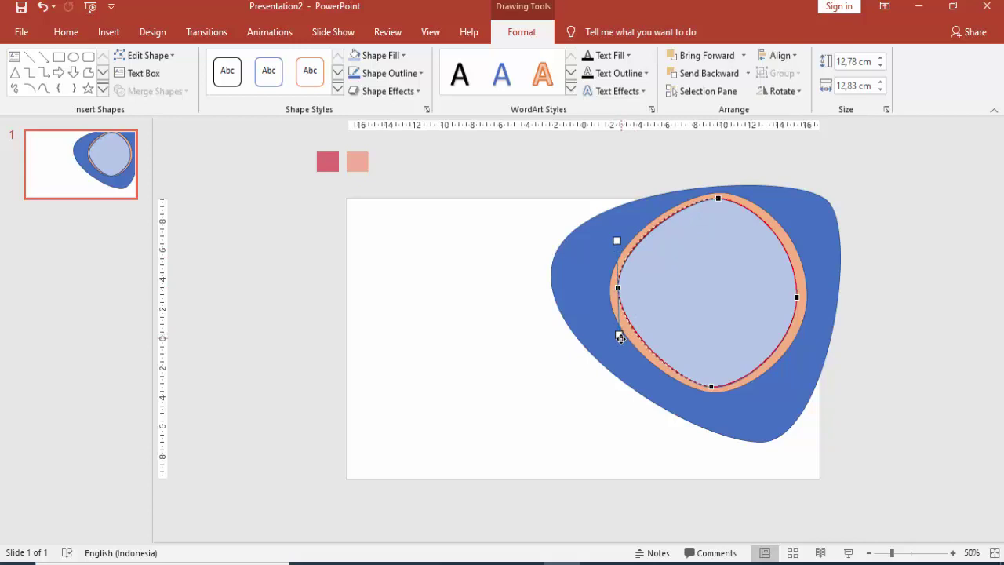
left_click(808, 246)
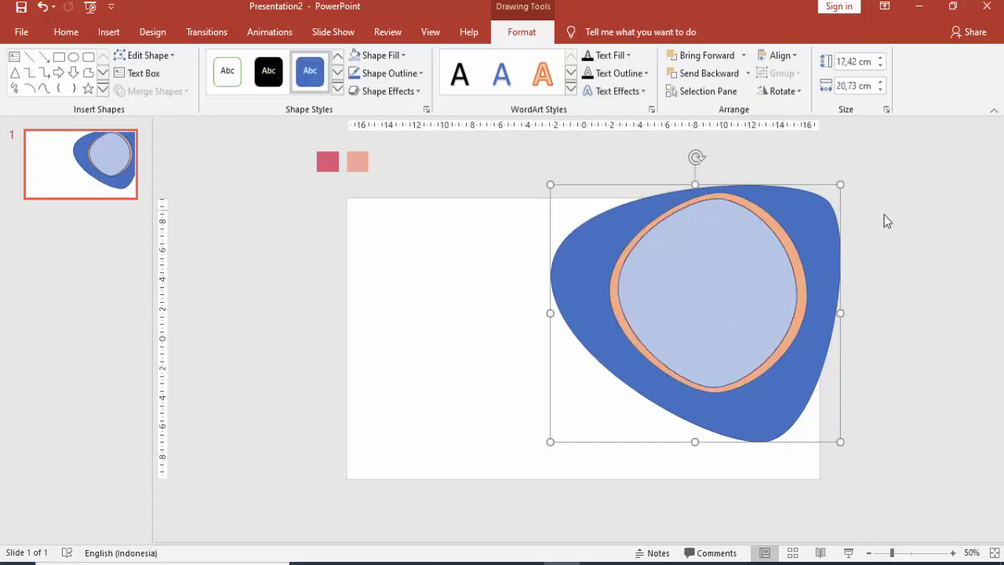
- In Format Shape, confirm the orange and light-blue shapes have no outline
right_click(819, 228)
left_click(868, 513)
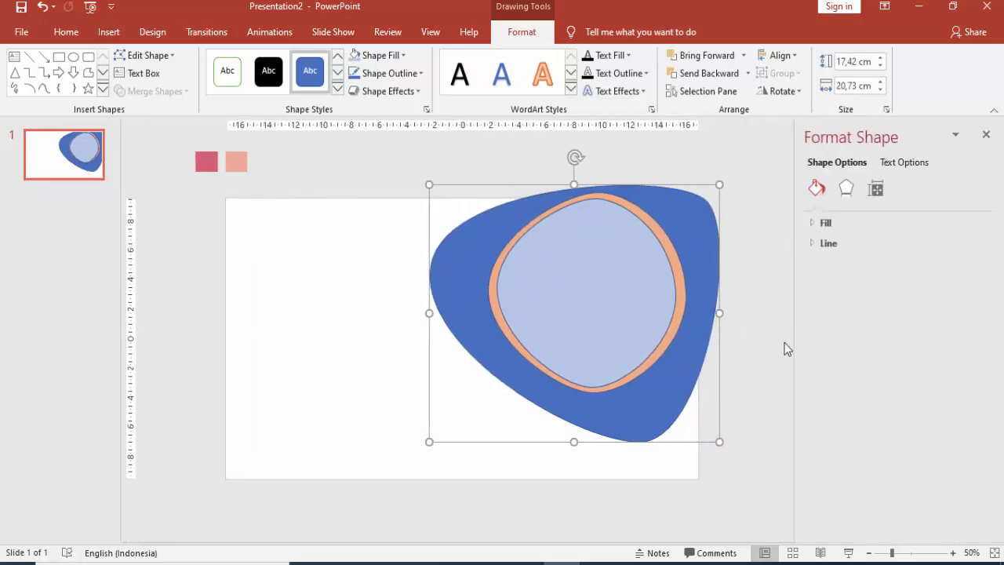
left_click(813, 243)
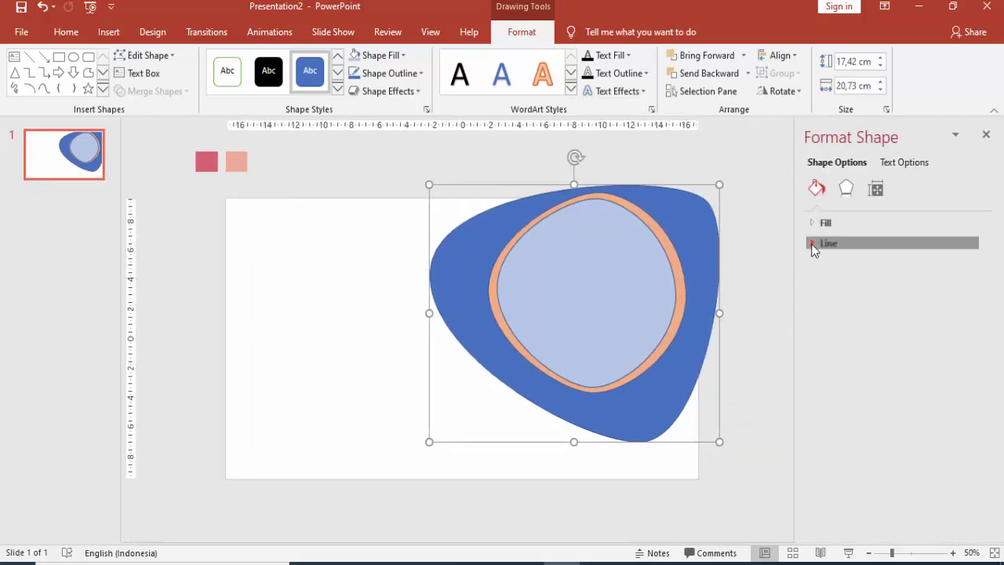
left_click(681, 265)
left_click(844, 266)
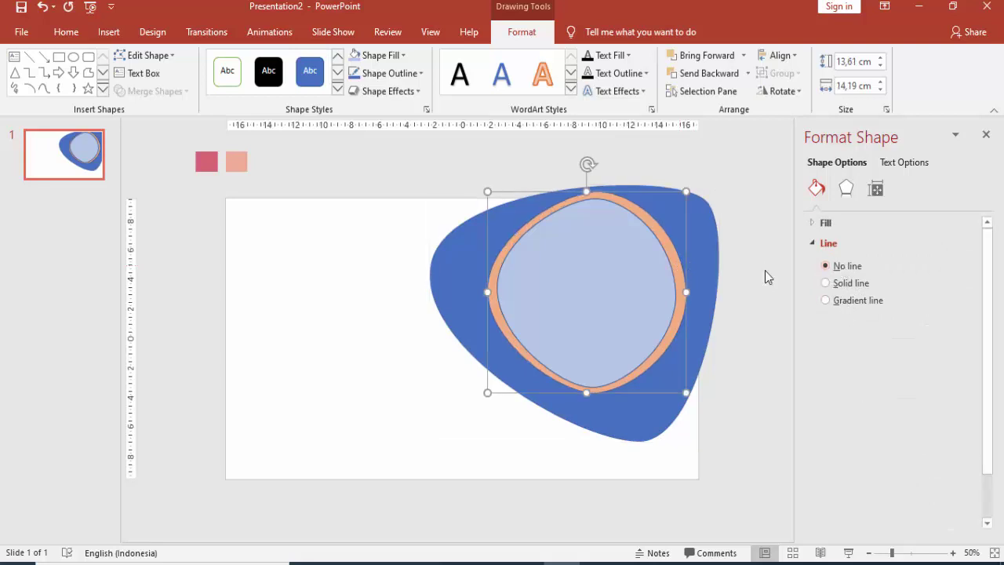
left_click(641, 272)
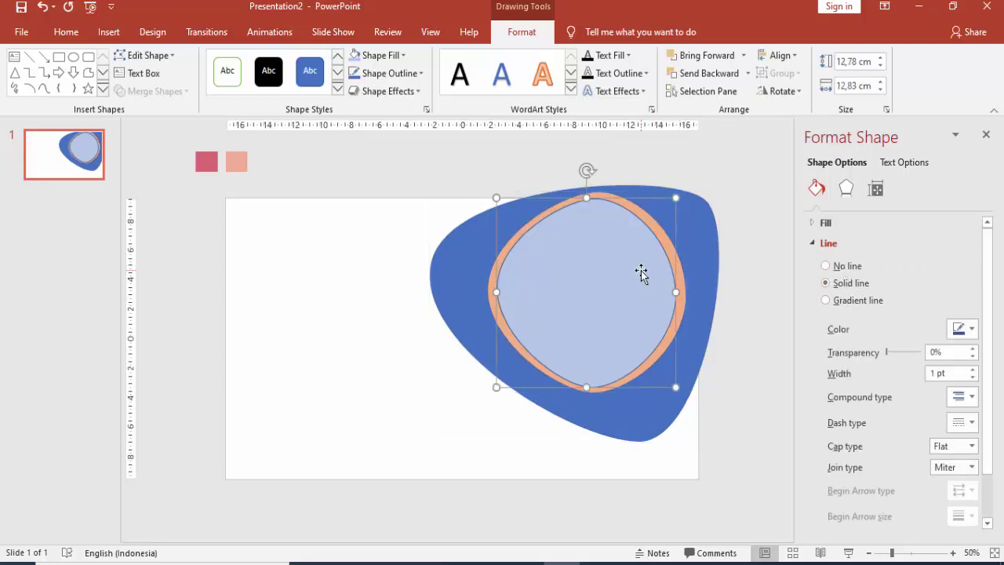
left_click(813, 245)
- Give the outer shape a gradient fill with its first stop eyedropped to pink
left_click(714, 224)
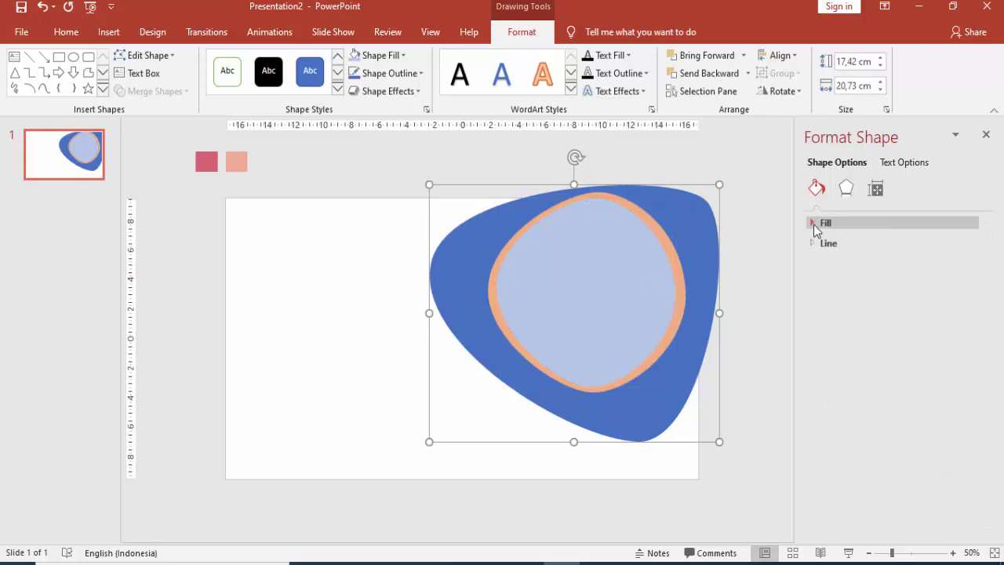
left_click(815, 223)
left_click(853, 284)
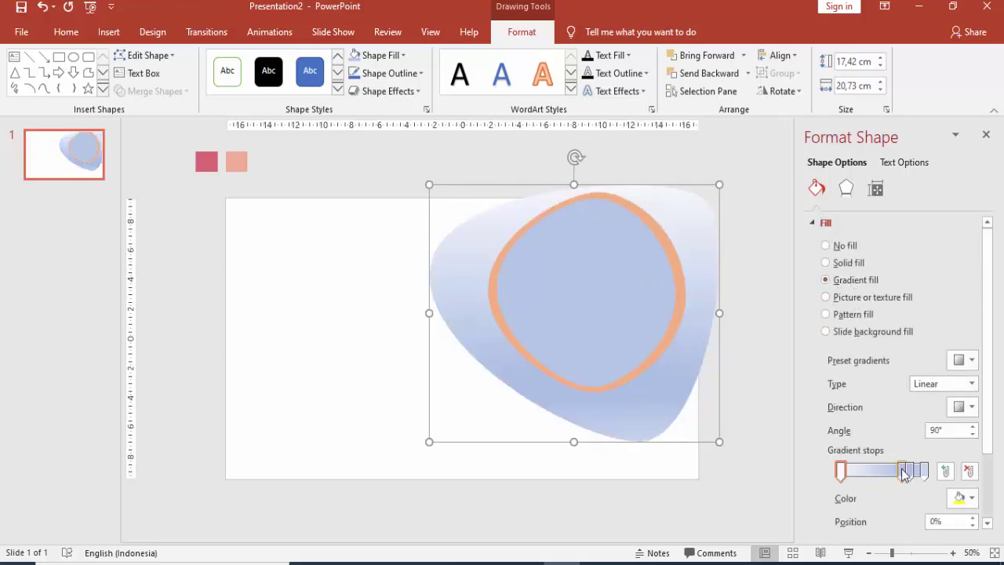
left_click(840, 470)
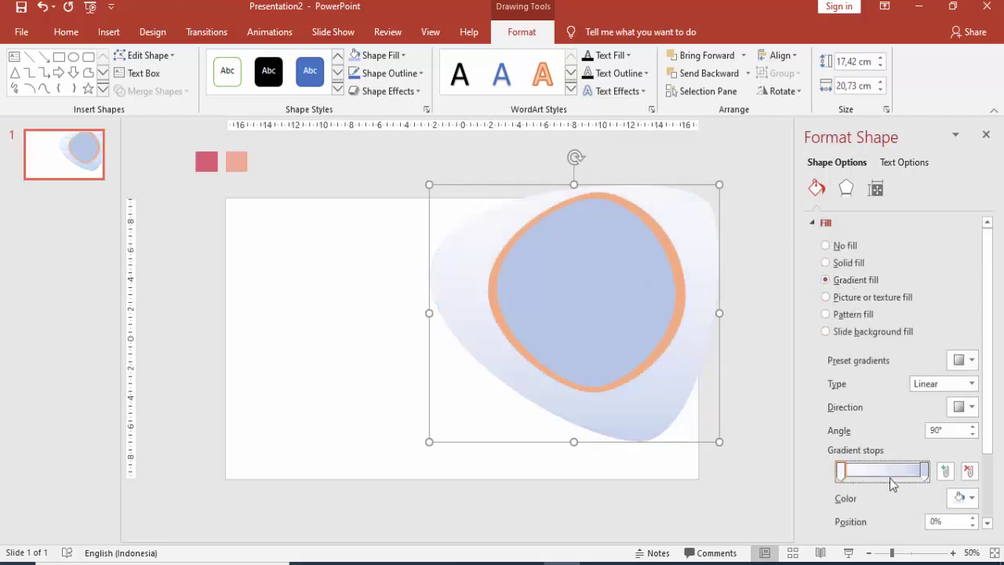
left_click(963, 498)
left_click(926, 479)
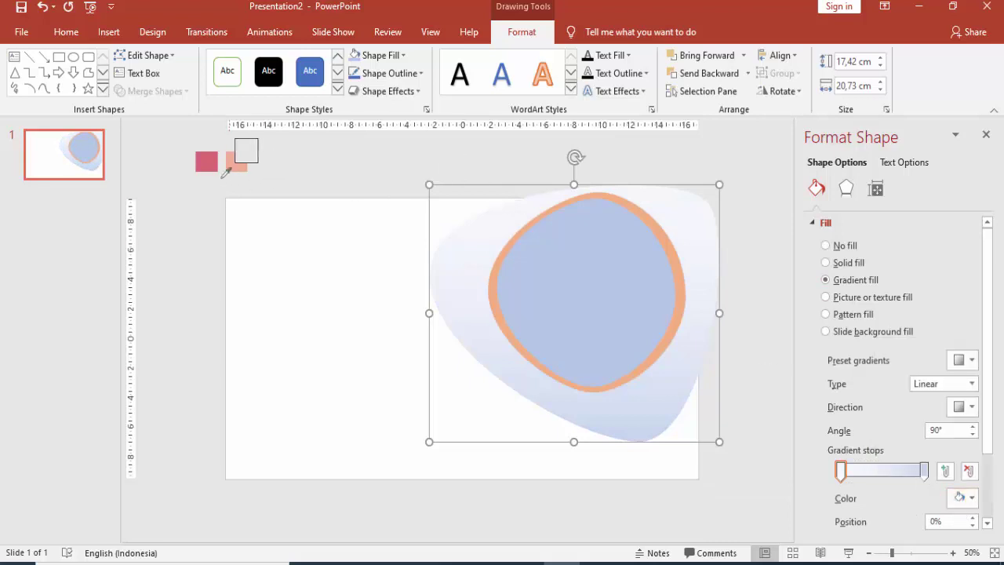
left_click(207, 159)
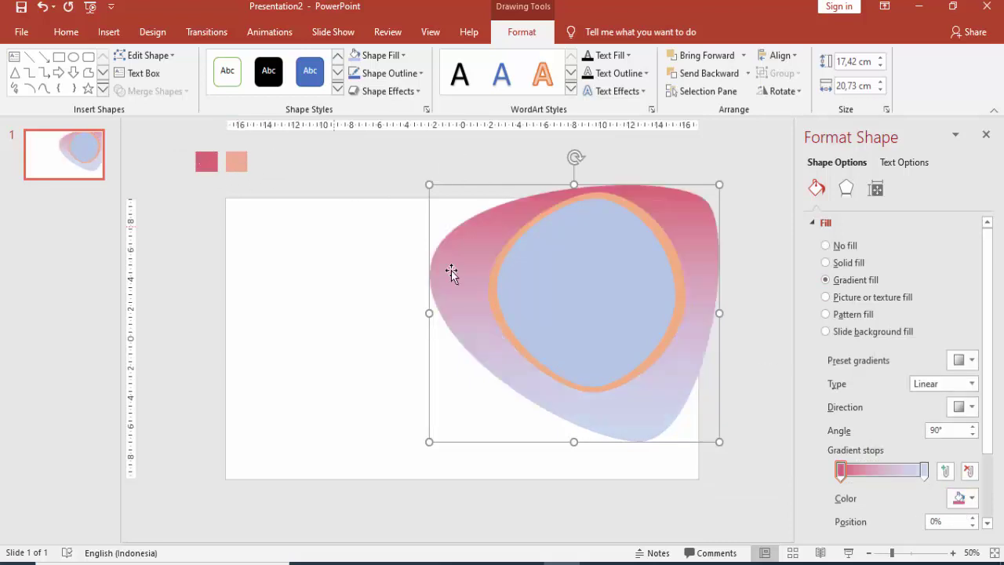
- Eyedrop salmon for the right gradient stop and set a diagonal 135° direction
left_click(924, 470)
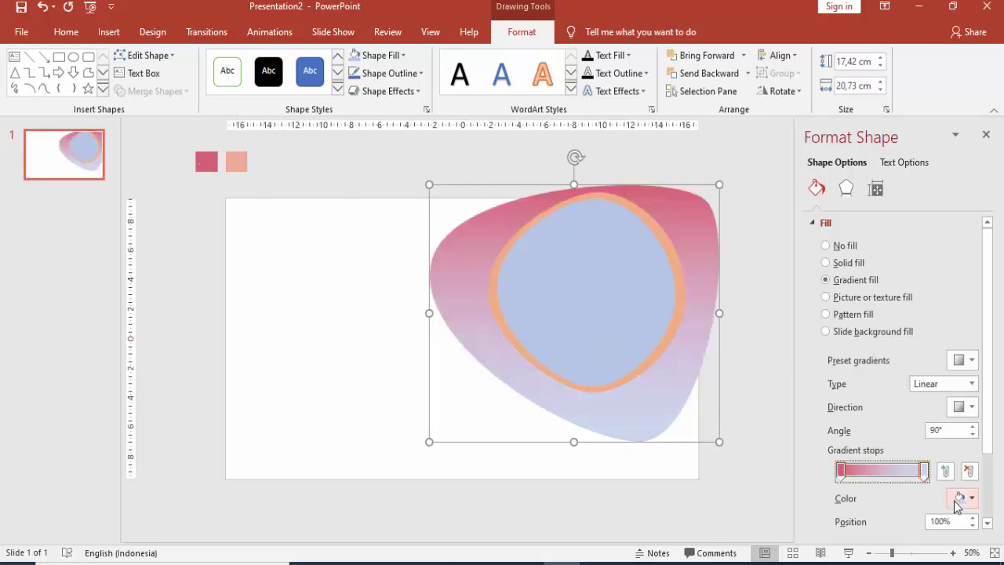
left_click(961, 498)
left_click(913, 479)
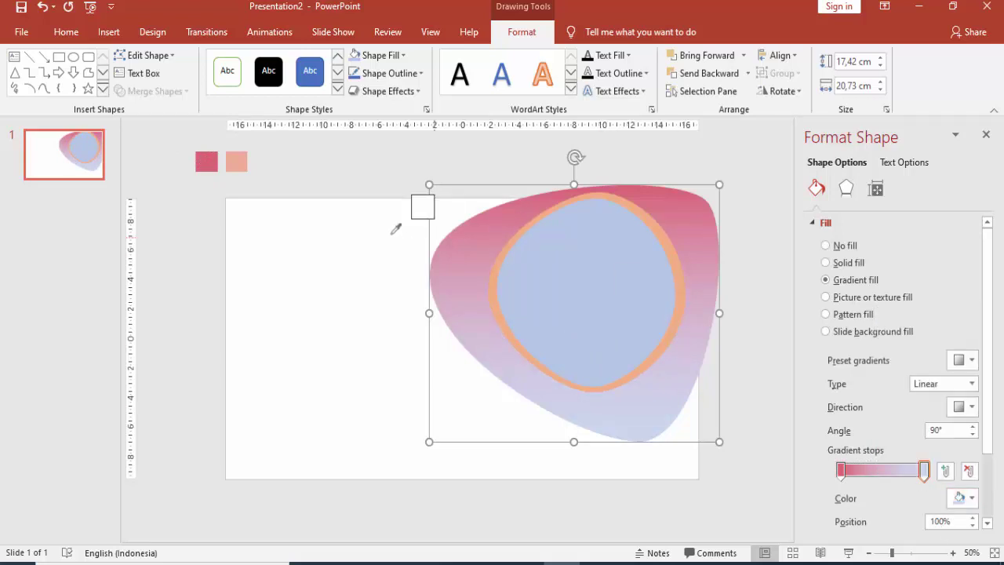
left_click(237, 162)
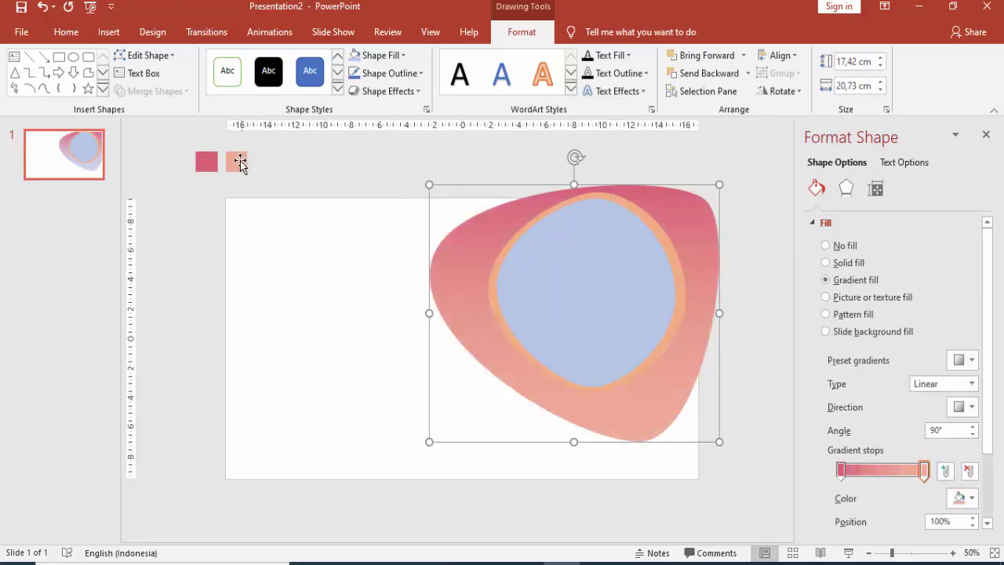
left_click(966, 408)
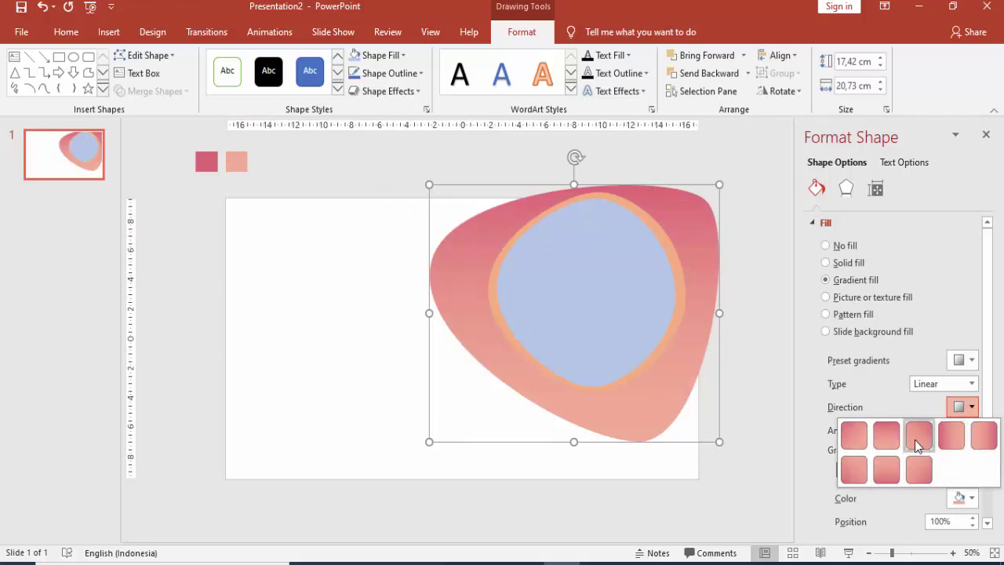
left_click(920, 442)
left_click(754, 257)
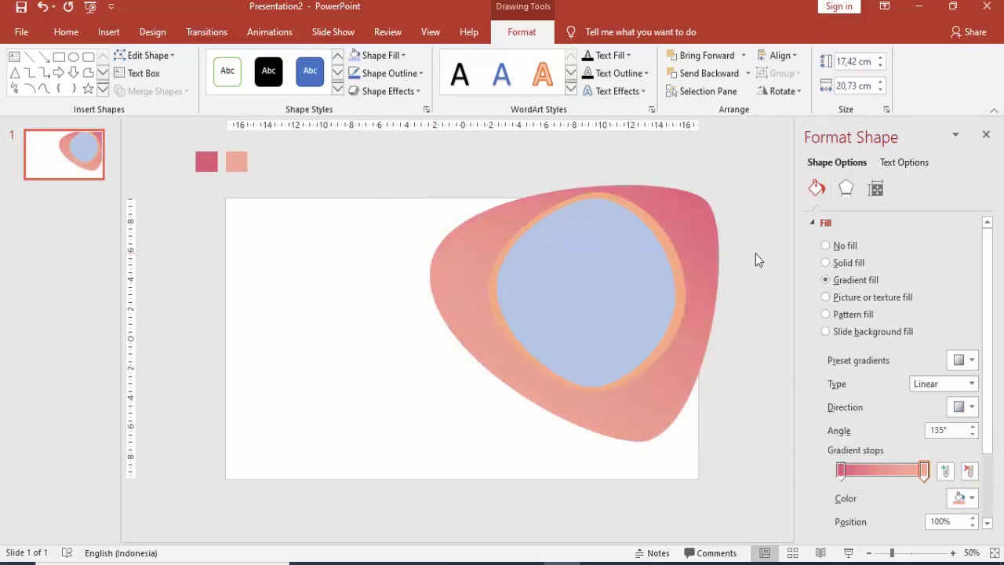
left_click(679, 272)
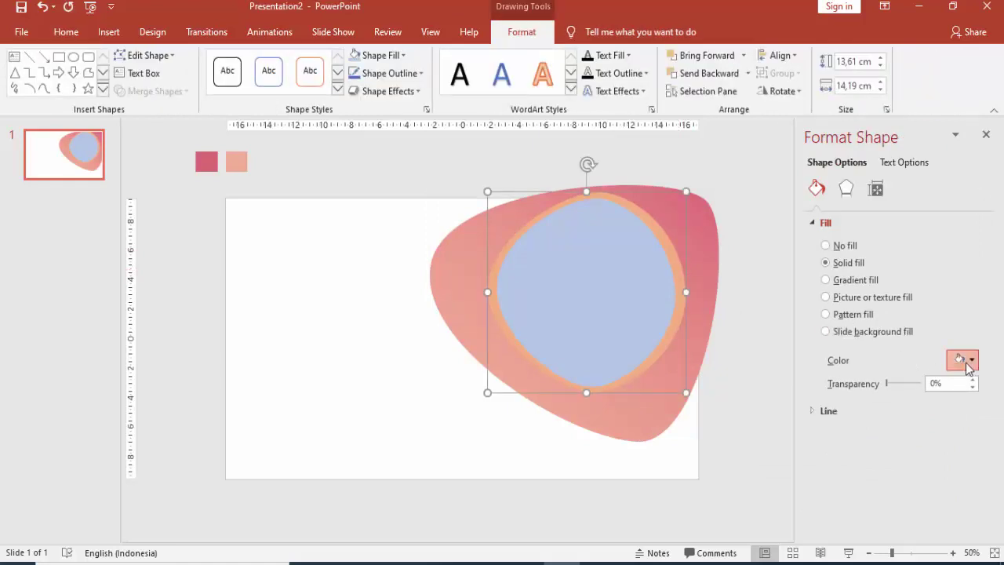
- Fill the ring shape white and switch the inner shape to a picture fill
left_click(965, 360)
left_click(881, 396)
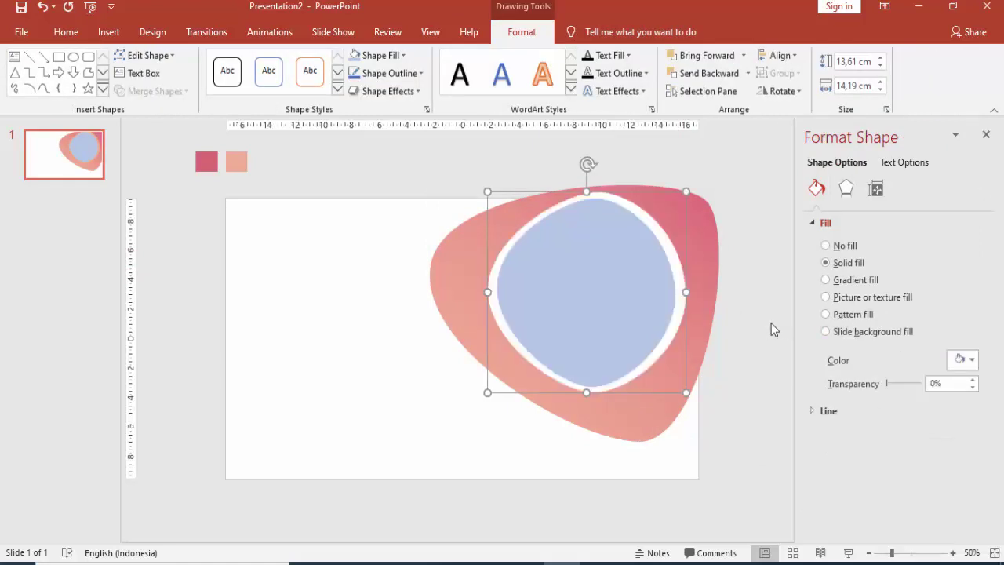
left_click(650, 279)
left_click(853, 298)
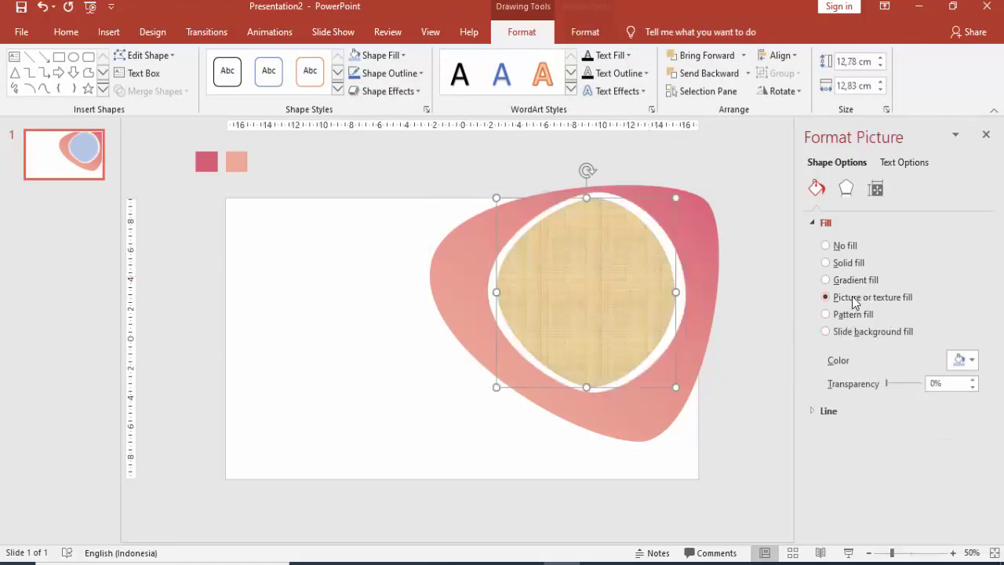
left_click(847, 377)
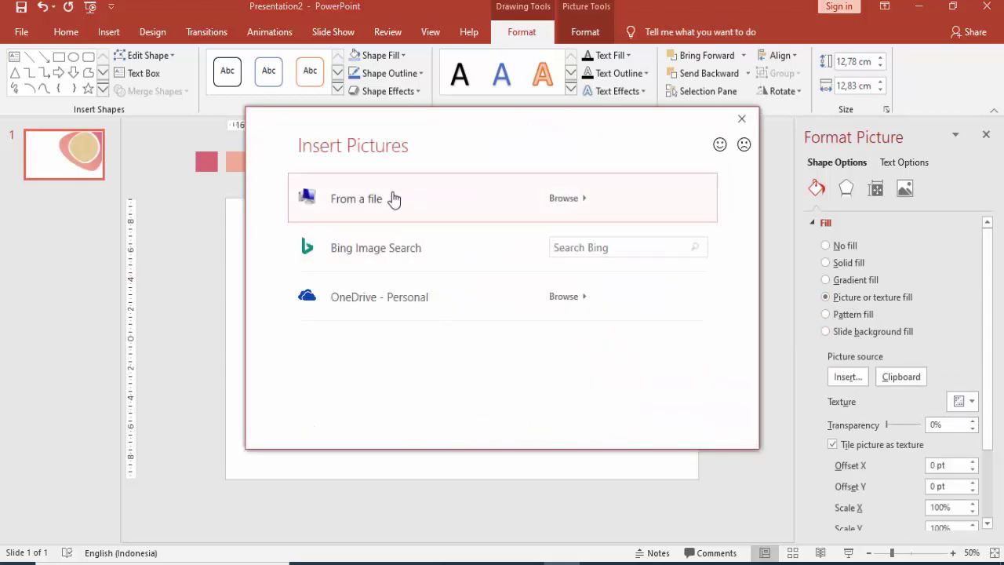
- Insert the misty mountain hiker photo from E:\VIDEO TUTORIAL YOUTUBE\IMAGE\OUTDOOR into the inner shape
left_click(392, 197)
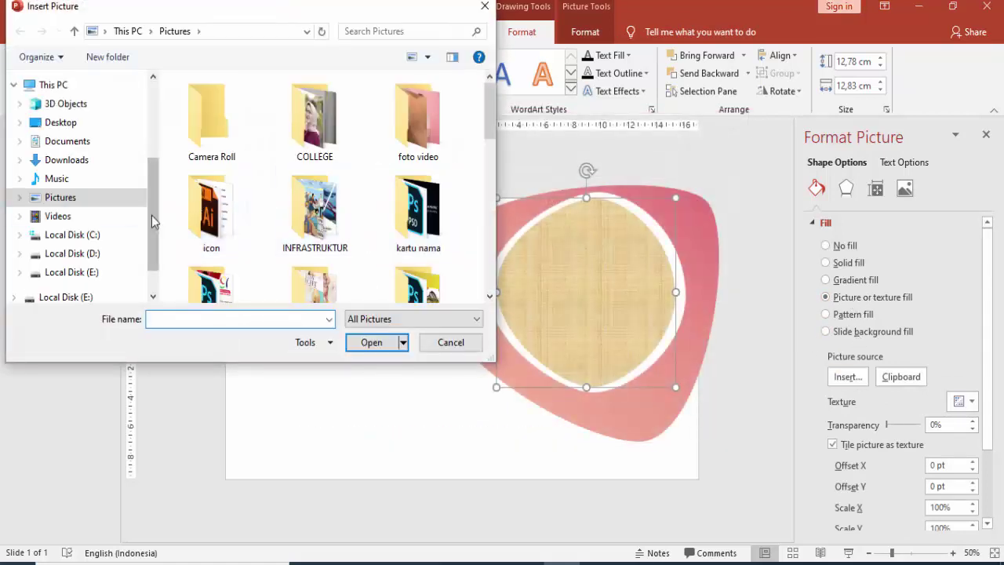
scroll(153, 235, "down", 2)
left_click(99, 253)
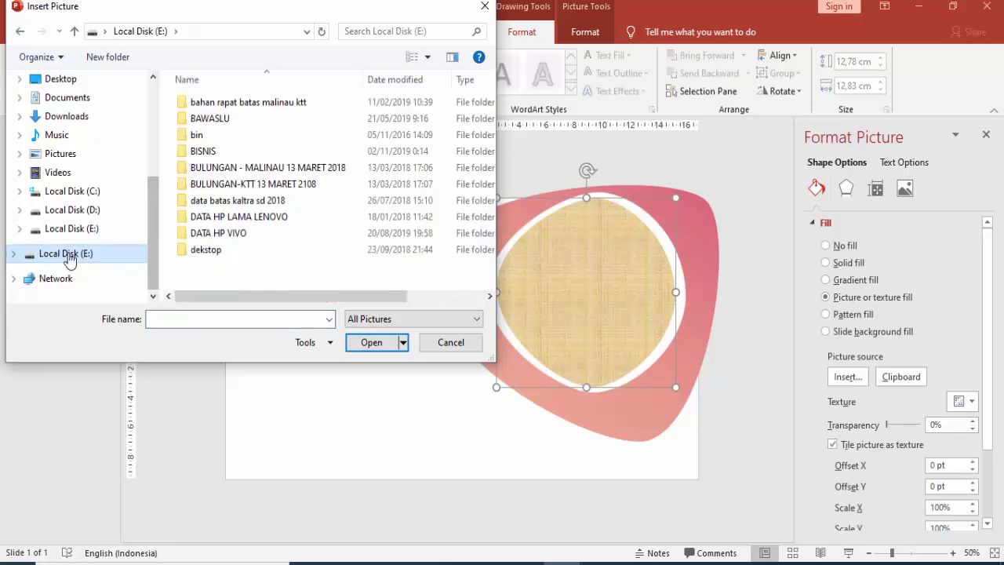
left_click(13, 253)
scroll(267, 236, "down", 5)
scroll(264, 231, "down", 3)
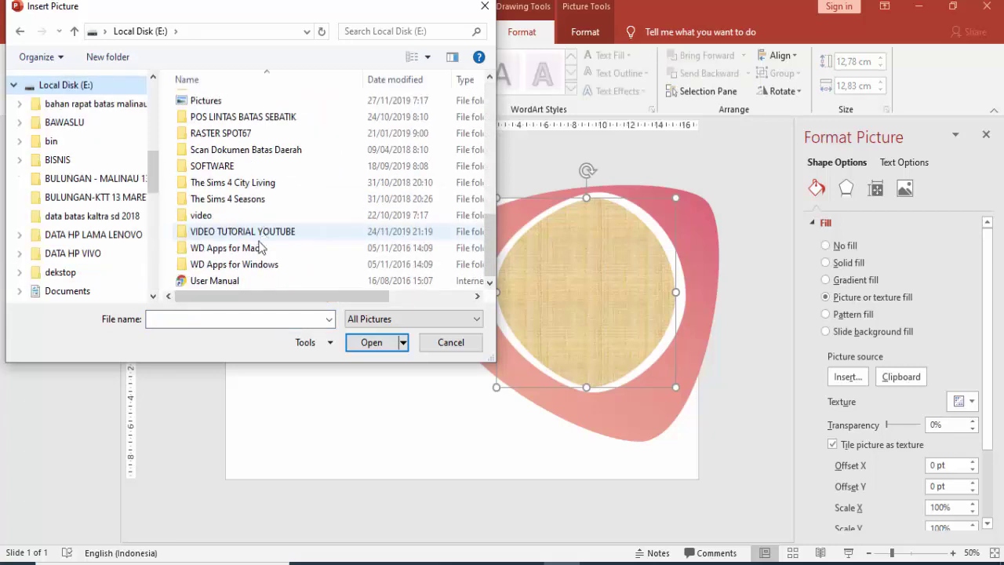
double_click(260, 234)
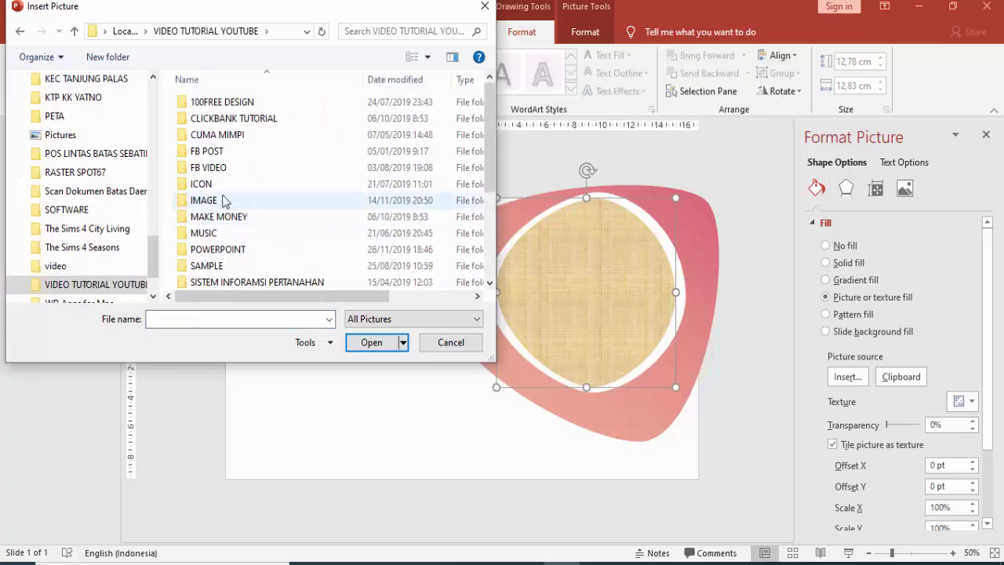
double_click(218, 201)
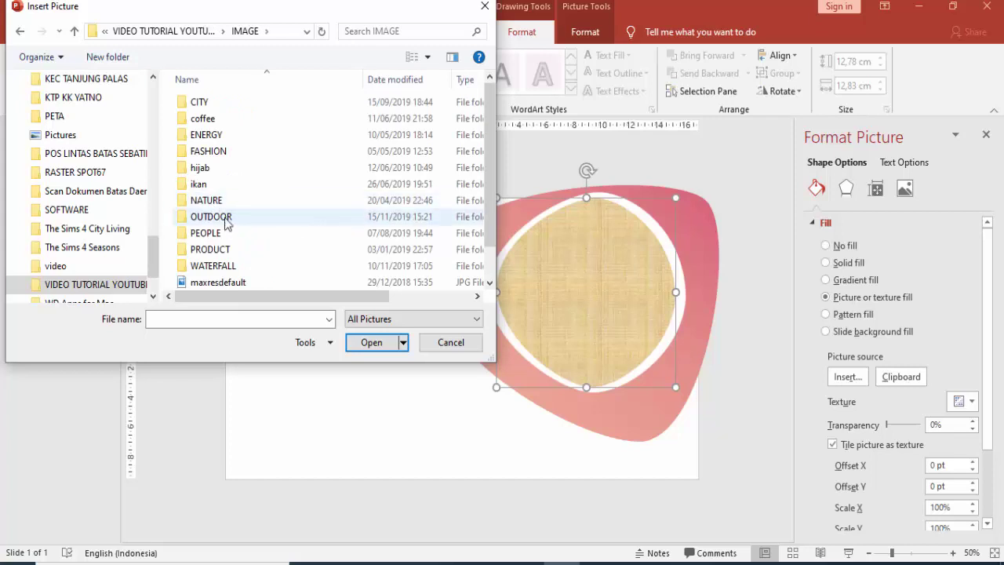
double_click(212, 217)
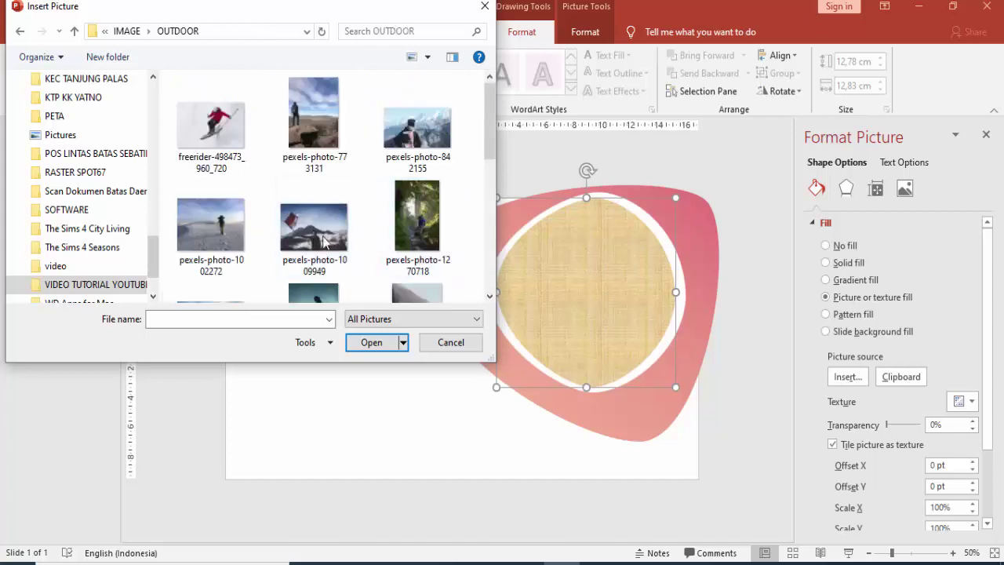
scroll(341, 161, "down", 5)
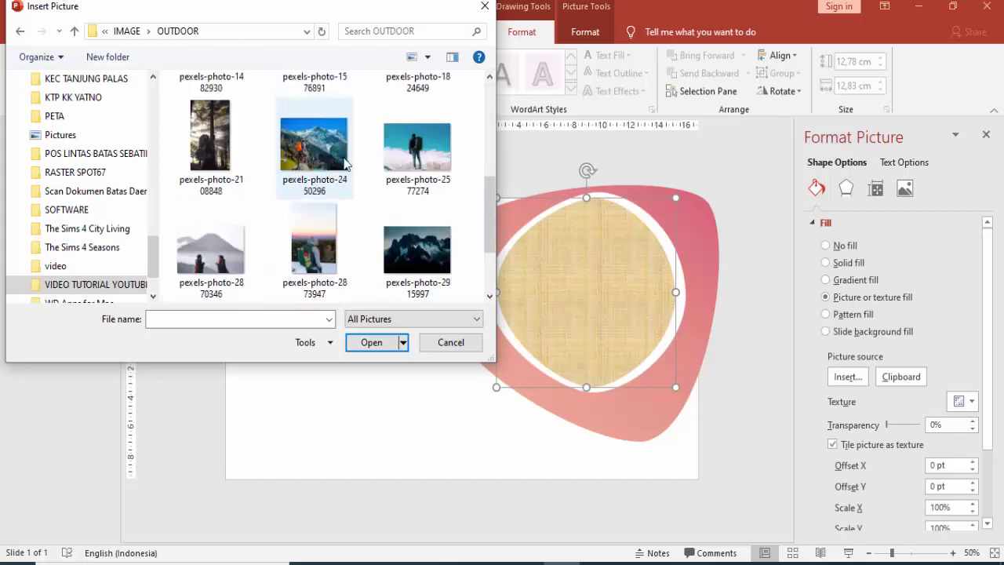
scroll(247, 201, "down", 2)
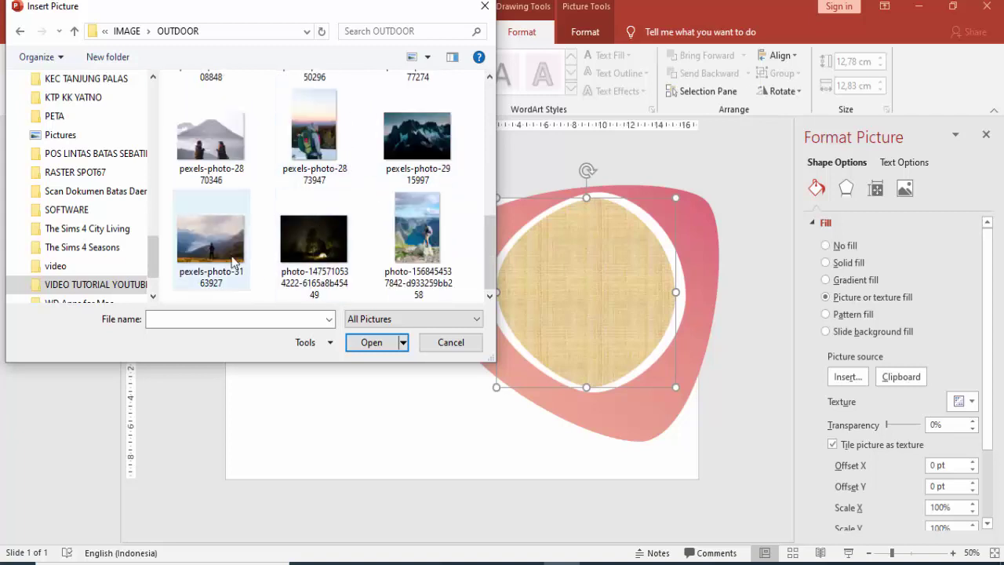
left_click(210, 236)
left_click(365, 342)
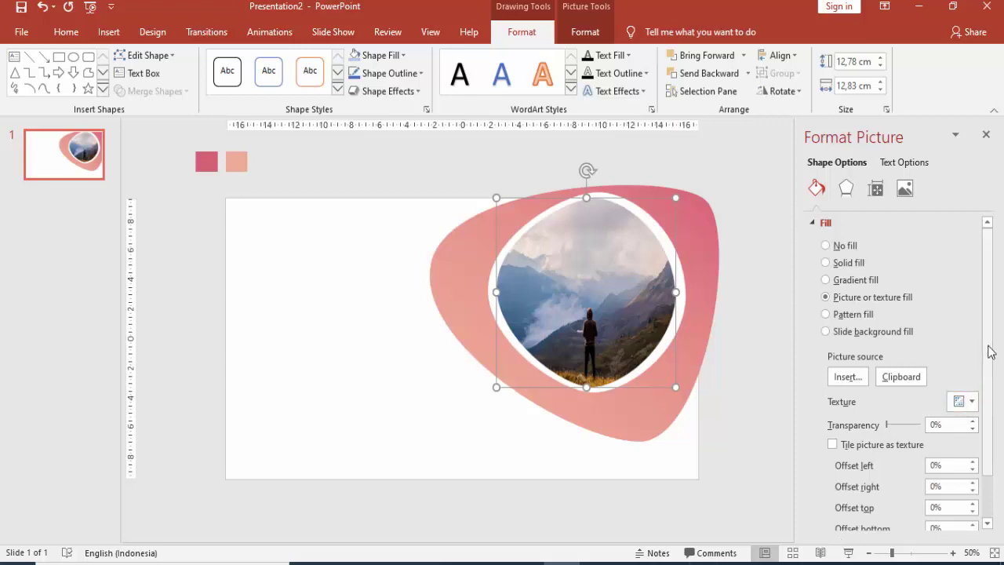
- Set the photo fill offsets to -21% left, -23% right, -13% top and -2% bottom
scroll(990, 351, "down", 2)
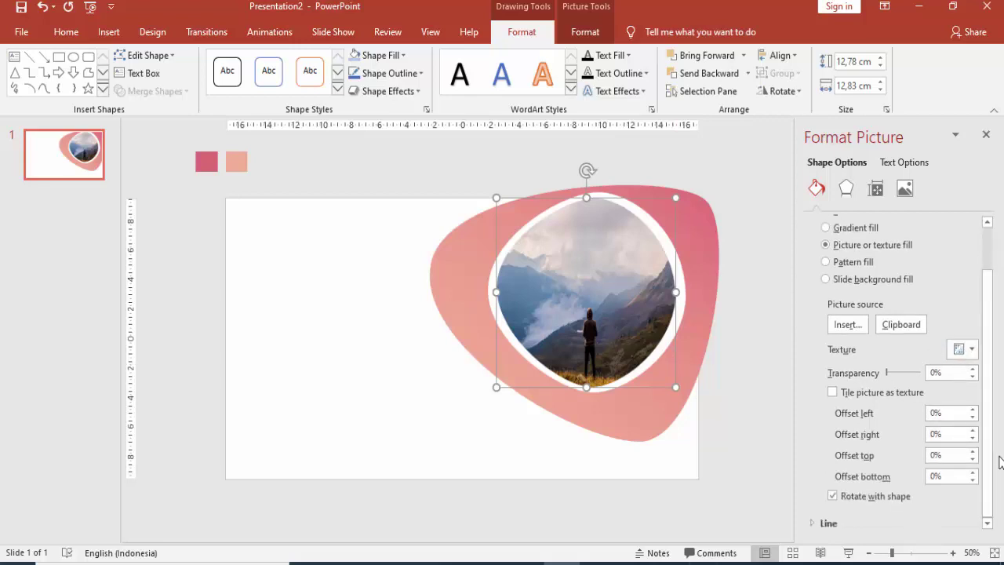
left_click(973, 416)
left_click(973, 437)
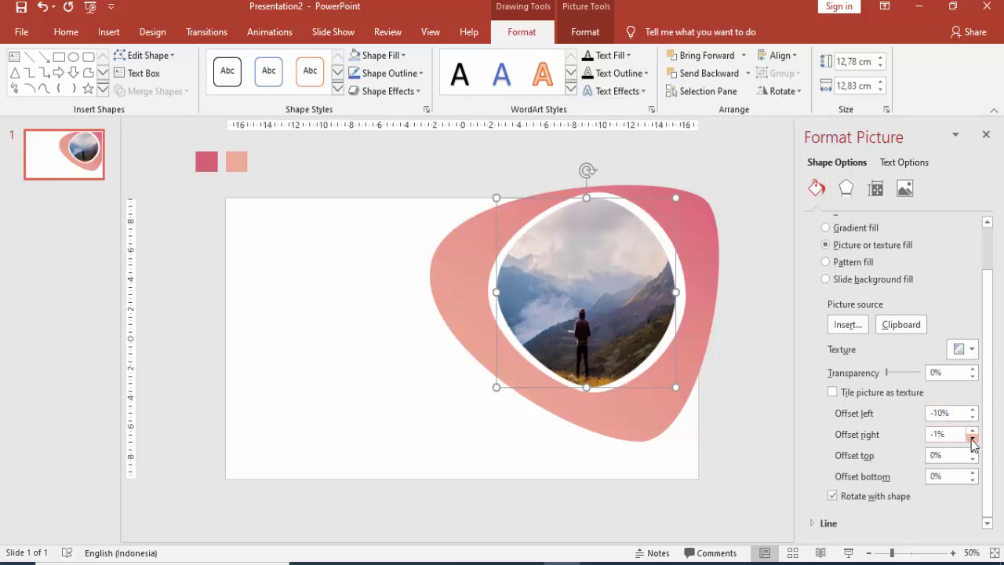
left_click(973, 439)
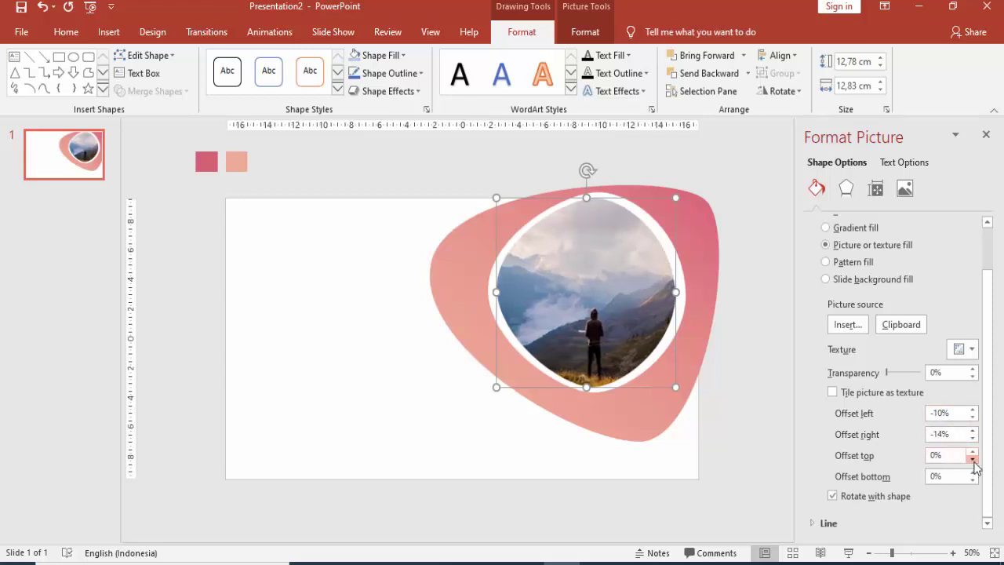
left_click(973, 459)
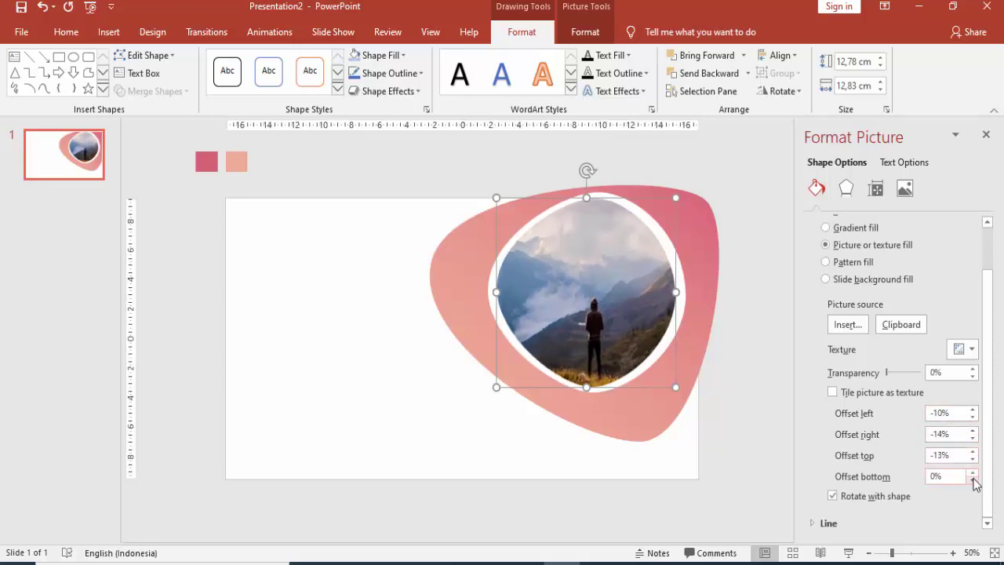
left_click(973, 480)
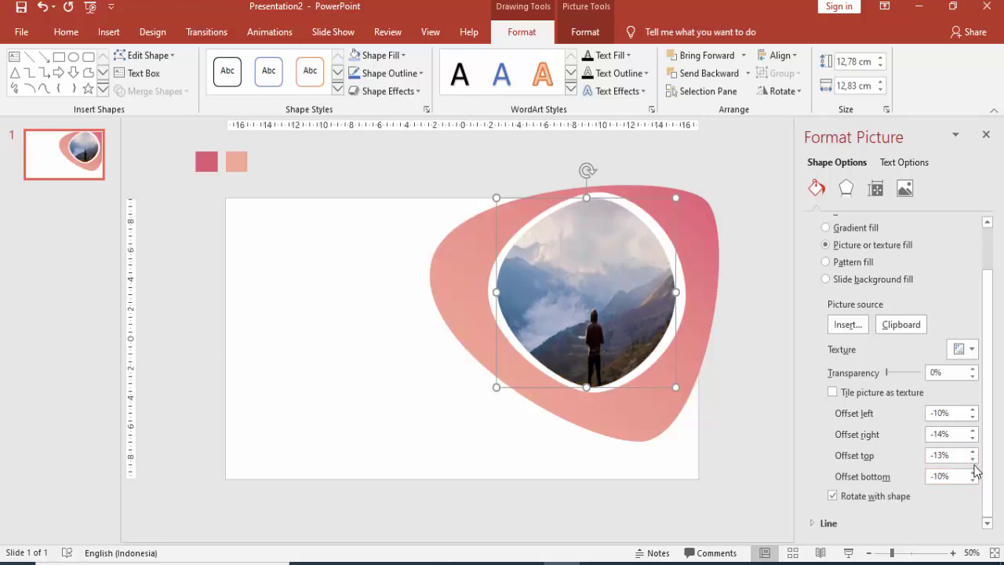
left_click(973, 472)
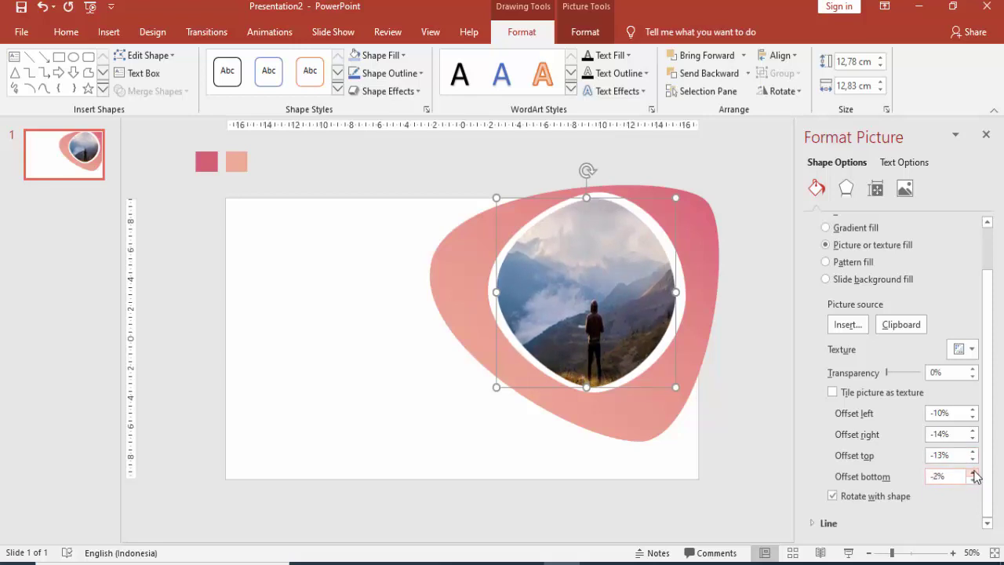
left_click(973, 440)
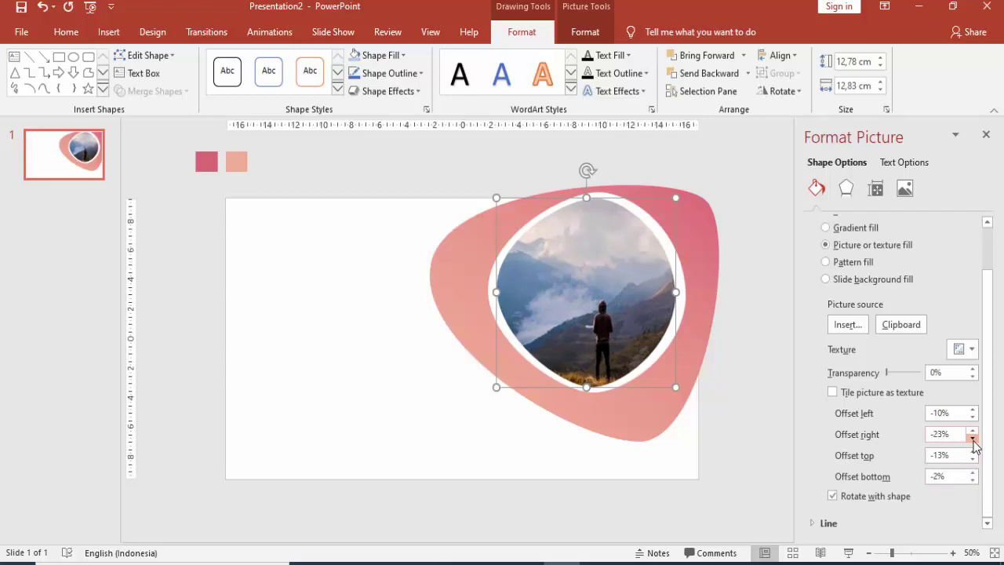
left_click(972, 416)
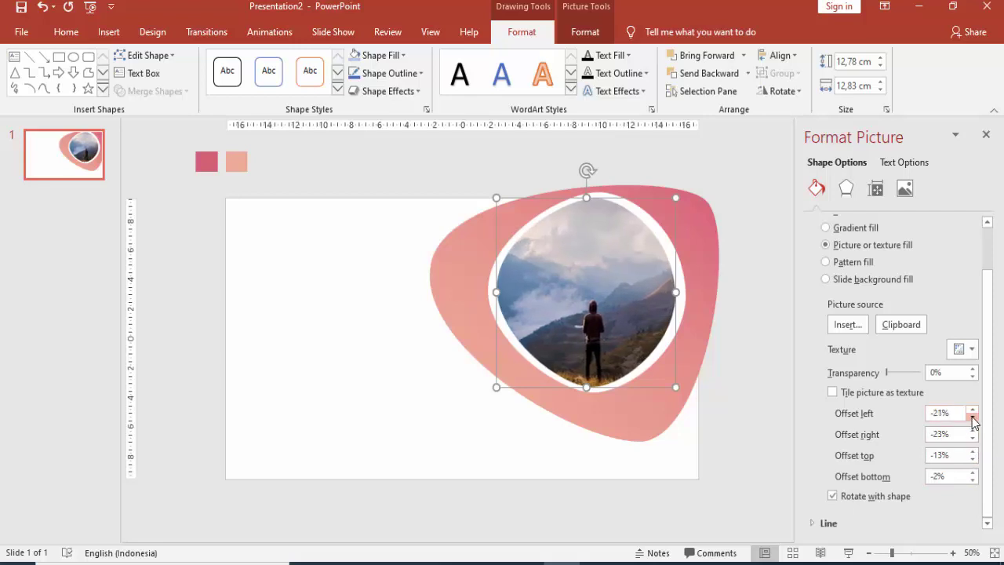
left_click(744, 338)
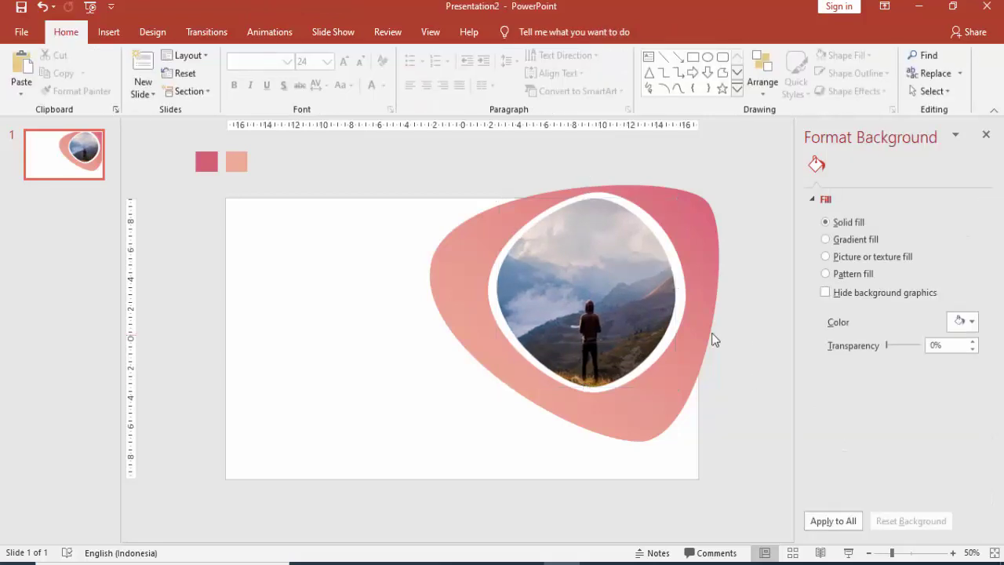
- Add a text box near the slide's top left reading 'JUDUL PRESENTASI'
left_click(108, 31)
left_click(567, 74)
left_click(266, 244)
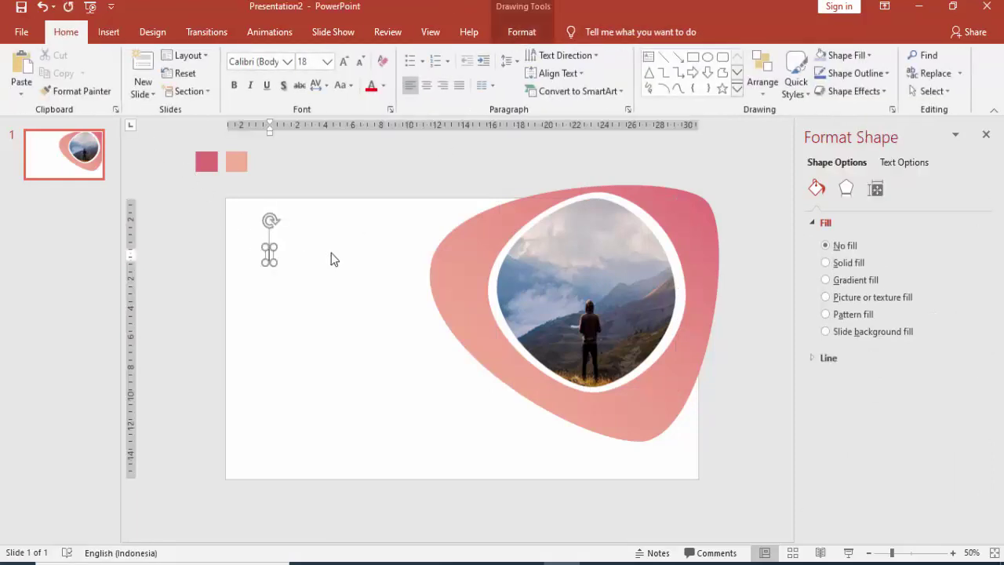
type("JUDUL")
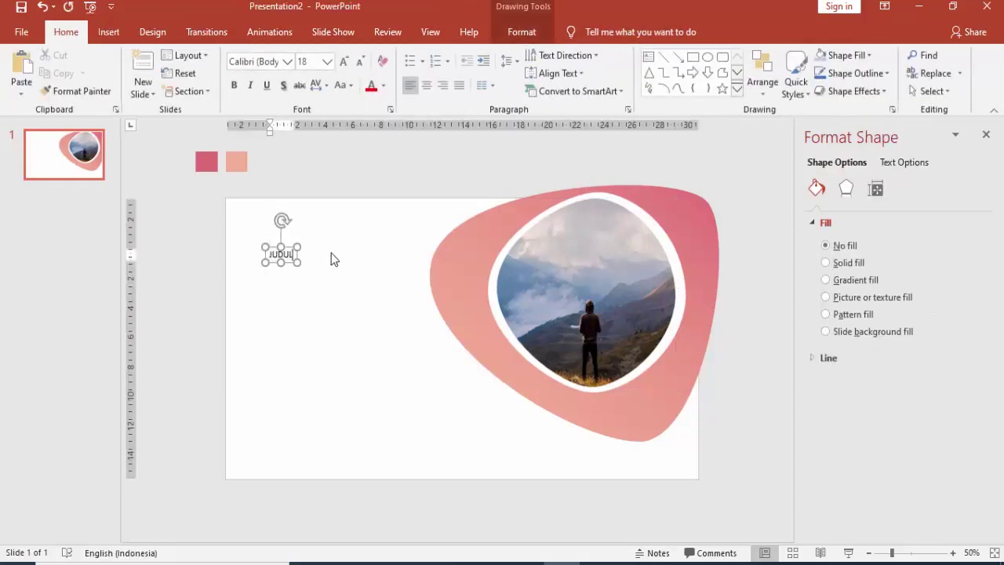
type(" PRESENTASI")
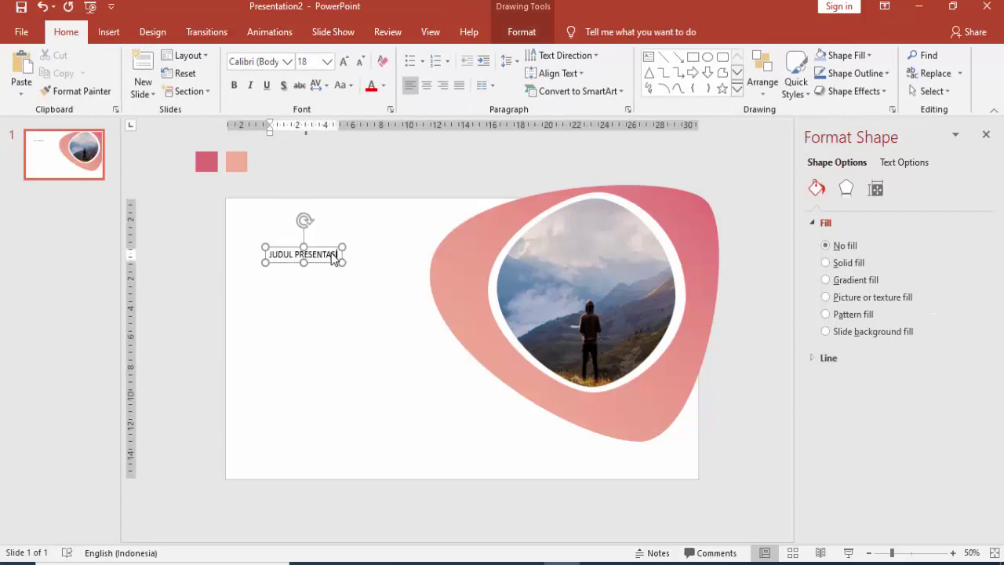
key("Escape")
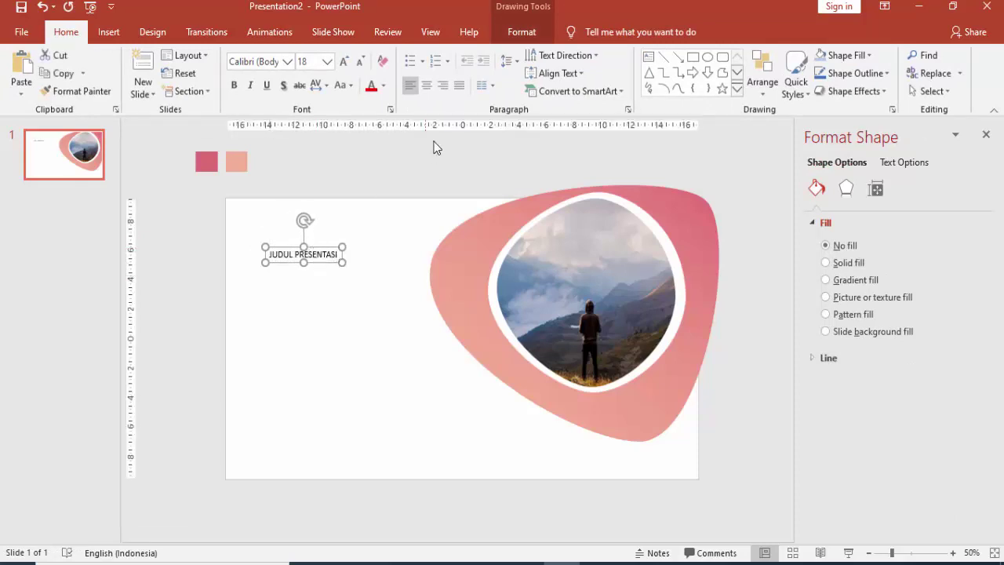
- Make the title bold in Gotham Bold at 40 pt
left_click(234, 84)
left_click(263, 62)
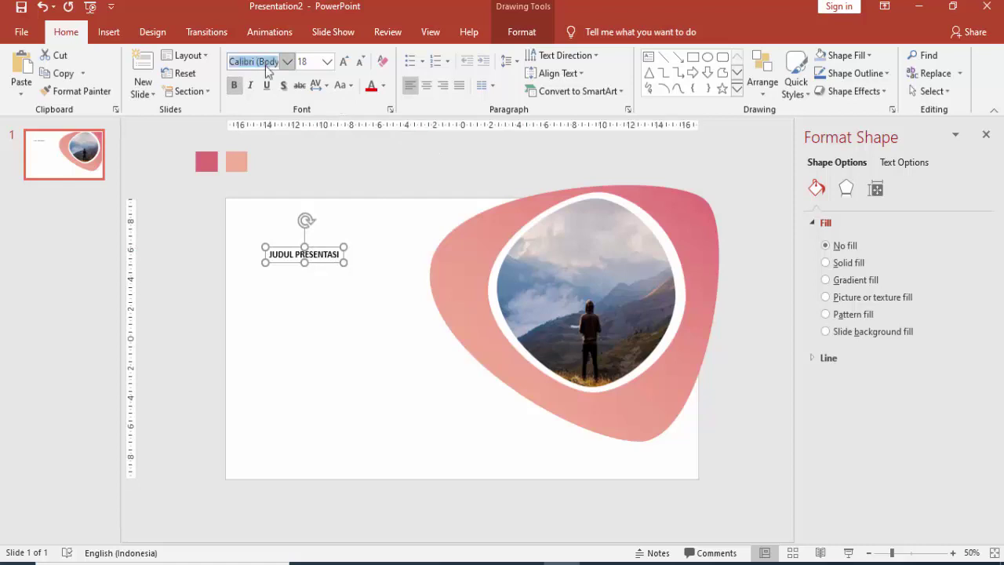
type("Gotham Bol")
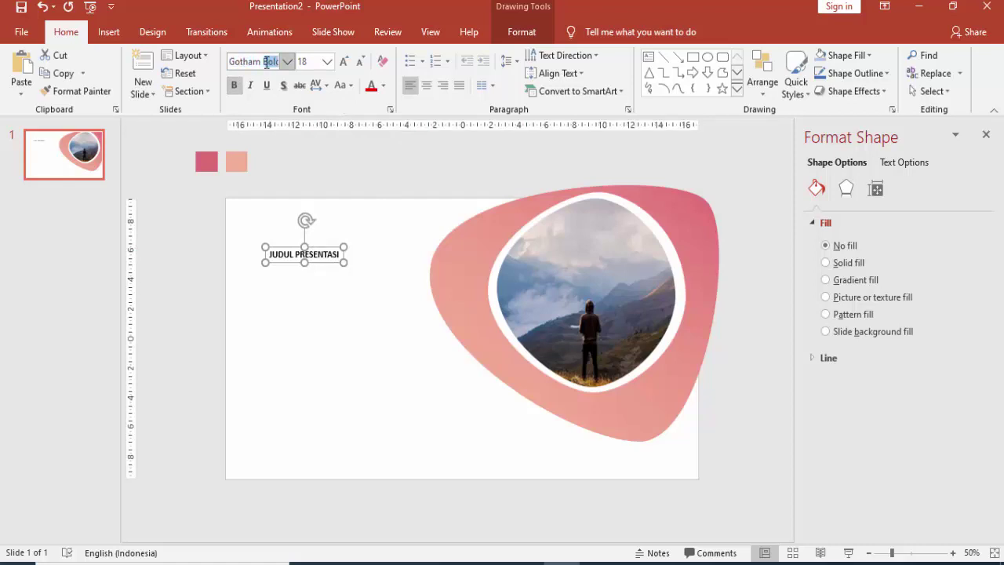
key("Return")
left_click(340, 62)
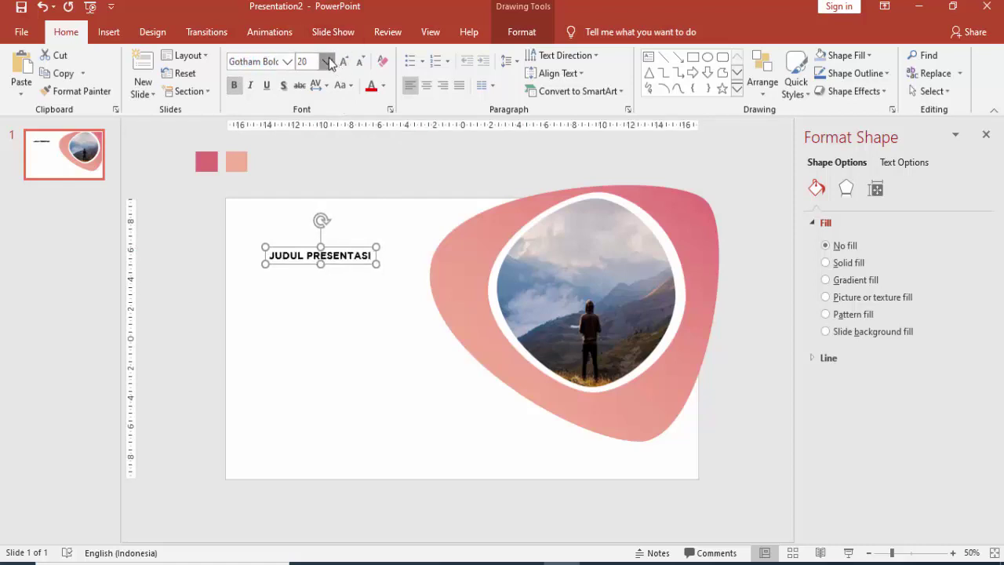
left_click(327, 61)
left_click(309, 294)
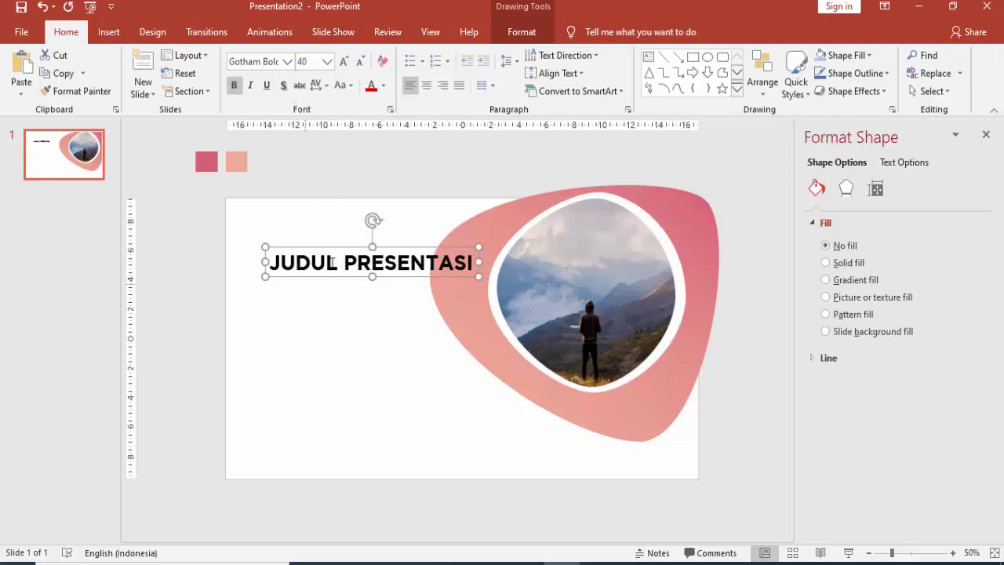
- Move the title to the slide's left edge and reduce it to 36 pt
mouse_move(332, 248)
left_mouse_down()
mouse_move(287, 282)
mouse_move(291, 243)
left_mouse_up()
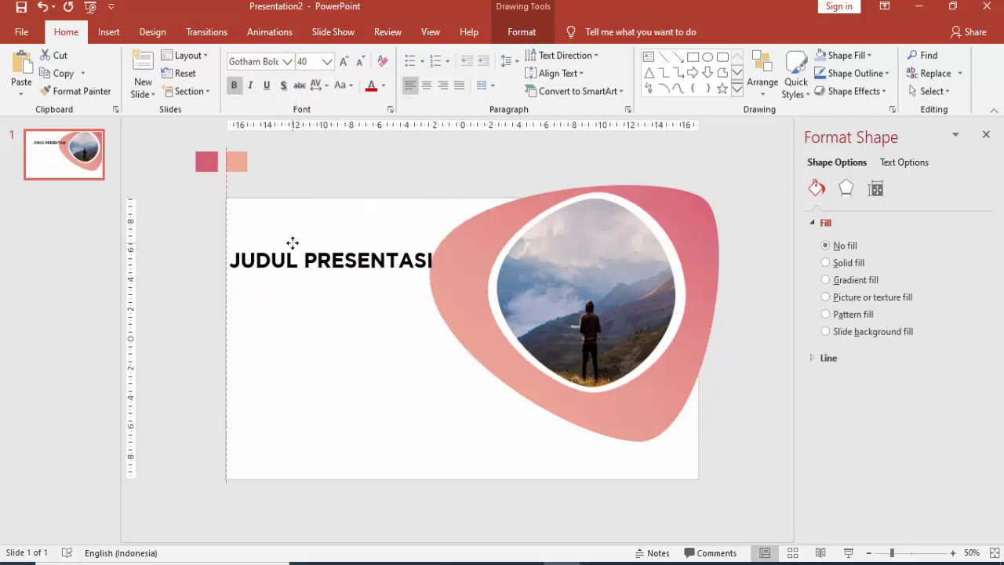
left_click(327, 61)
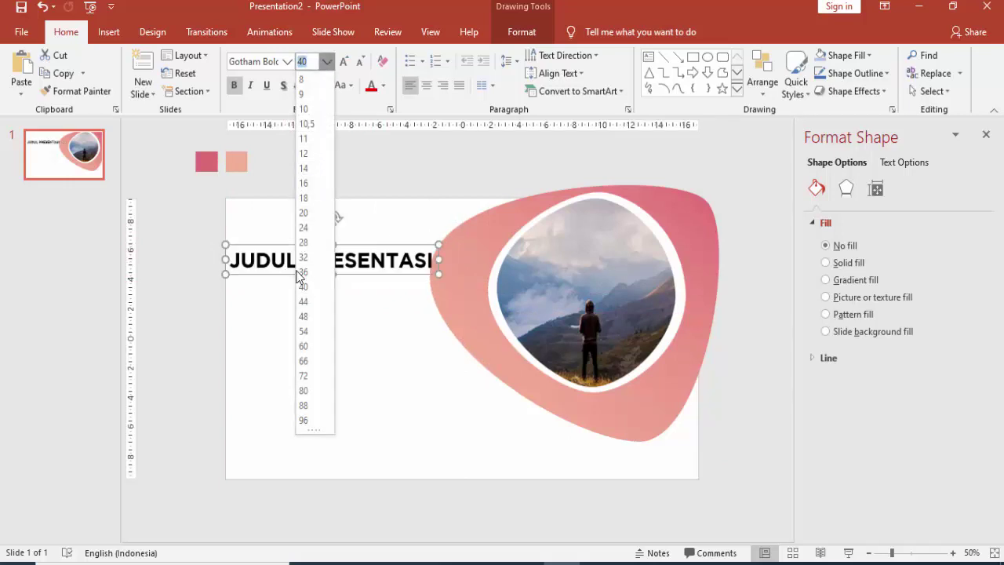
left_click(303, 273)
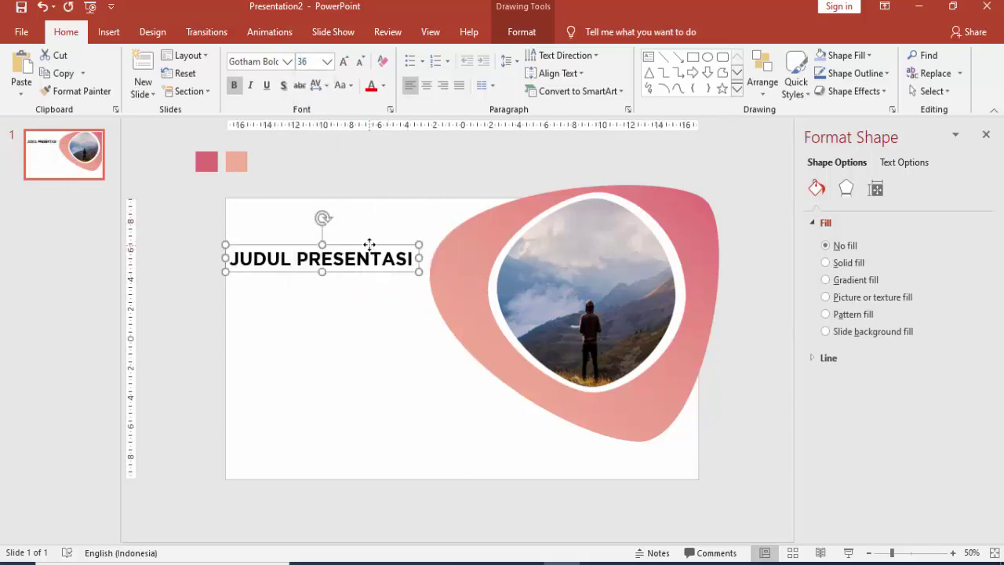
left_click(370, 240)
- Duplicate the title beneath itself and make the copy 28 pt light salmon
left_click(331, 244)
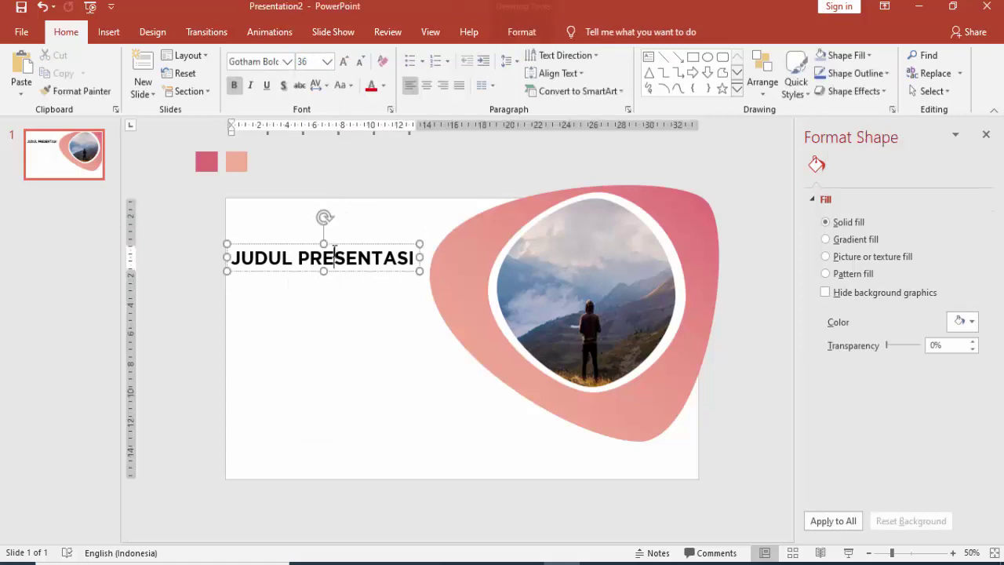
key("ctrl+d")
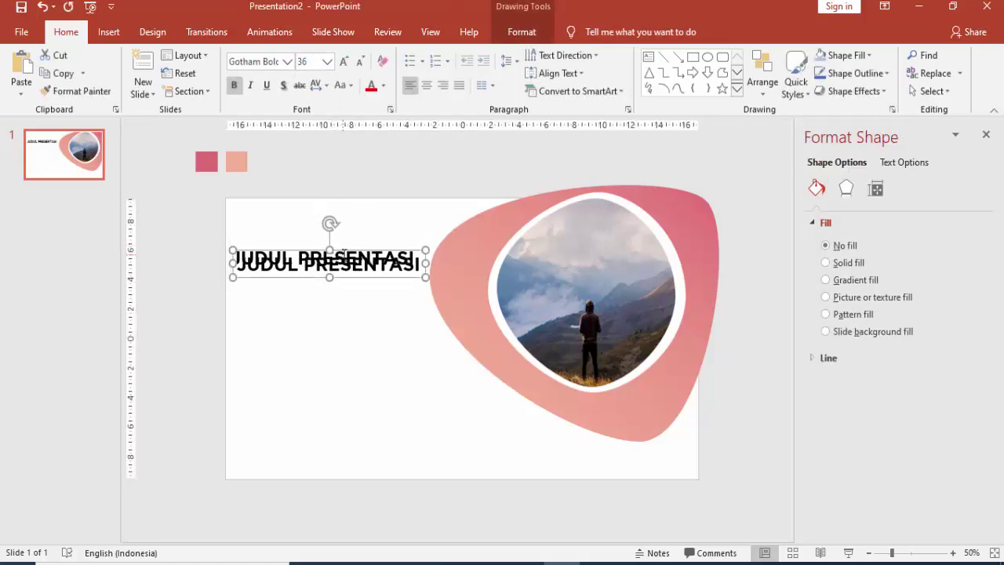
left_click_drag(345, 251, 339, 280)
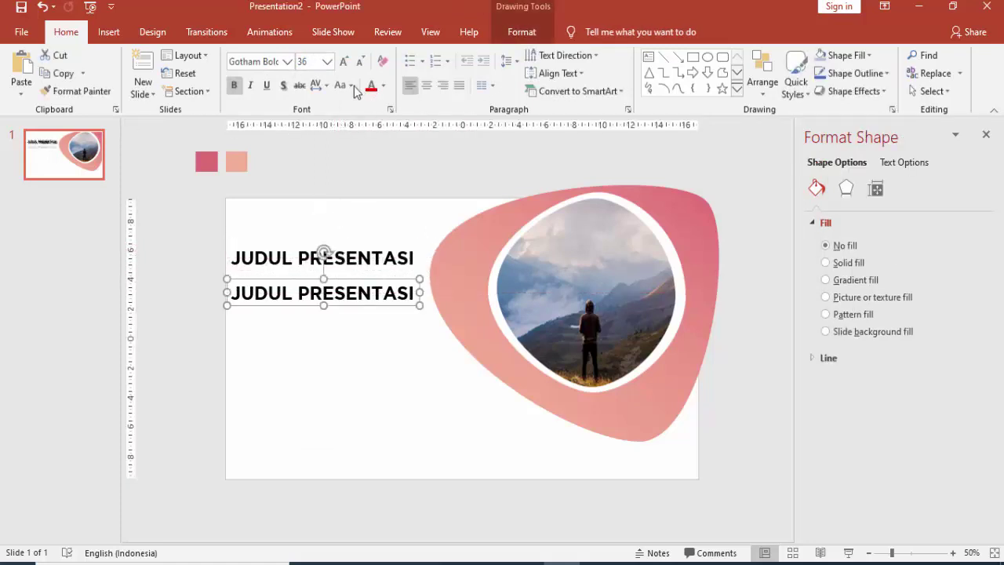
left_click(326, 62)
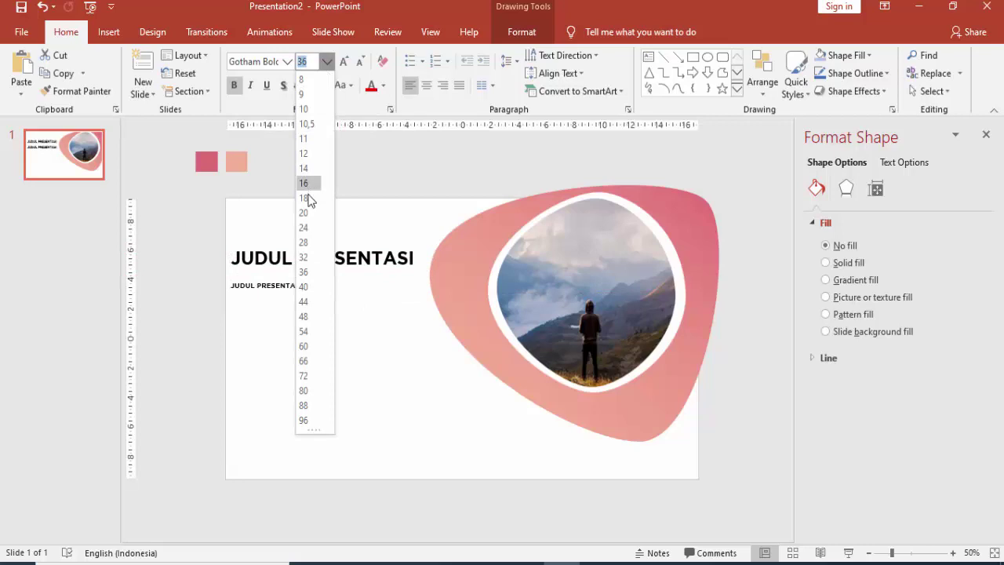
left_click(310, 243)
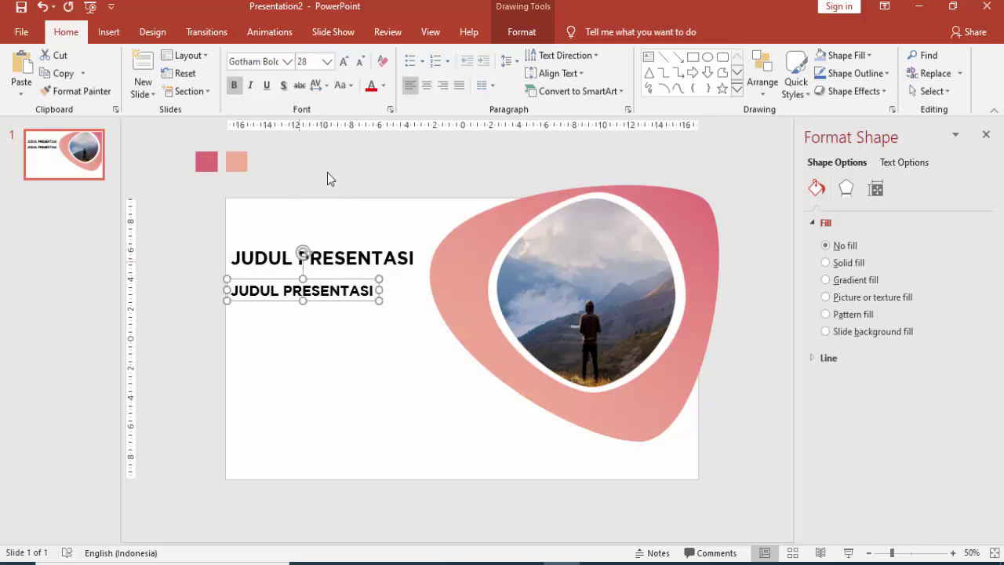
left_click(382, 85)
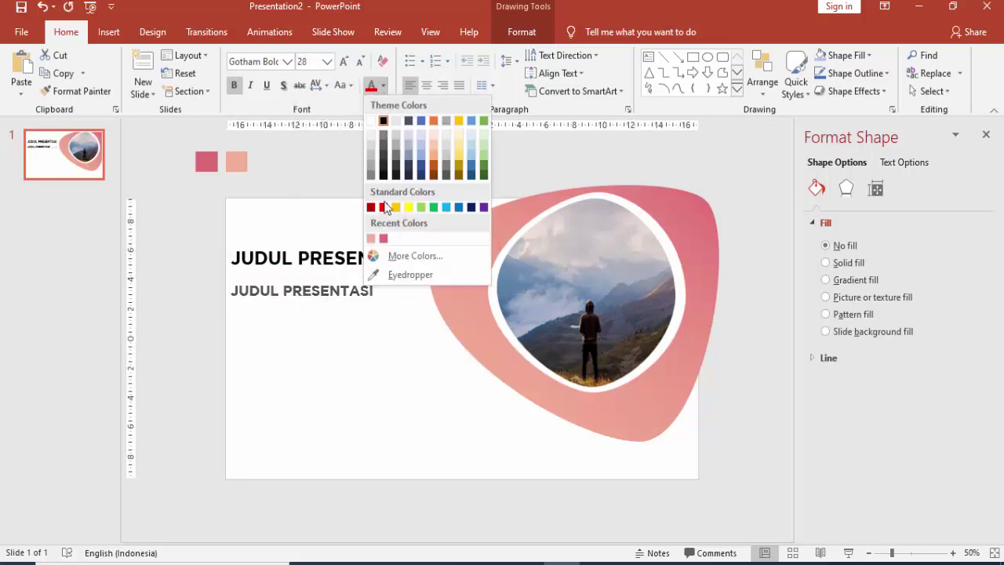
left_click(371, 238)
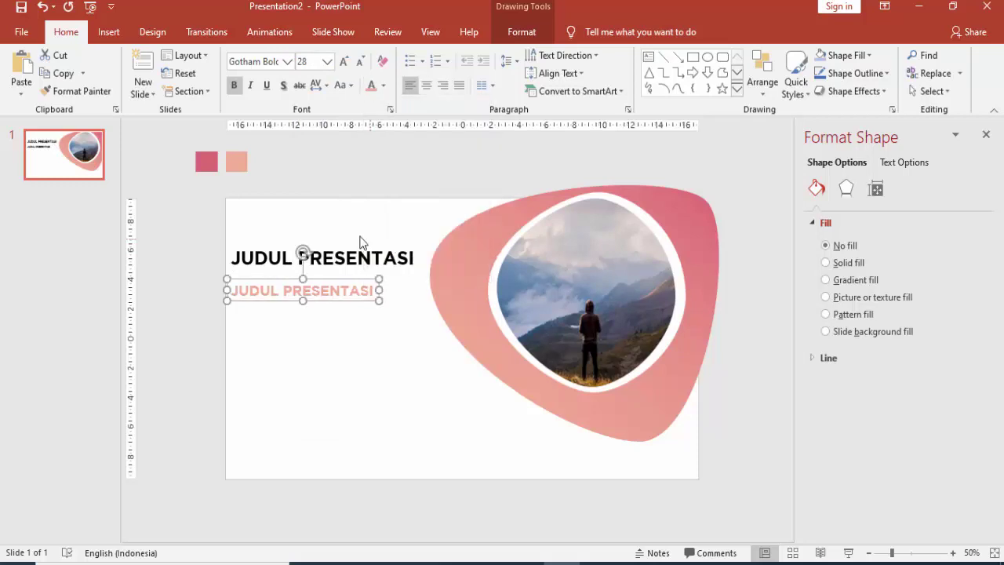
- Add 'Sub' to the copy and apply Capitalize Each Word to read 'Sub Judul Presentasi'
left_click(234, 290)
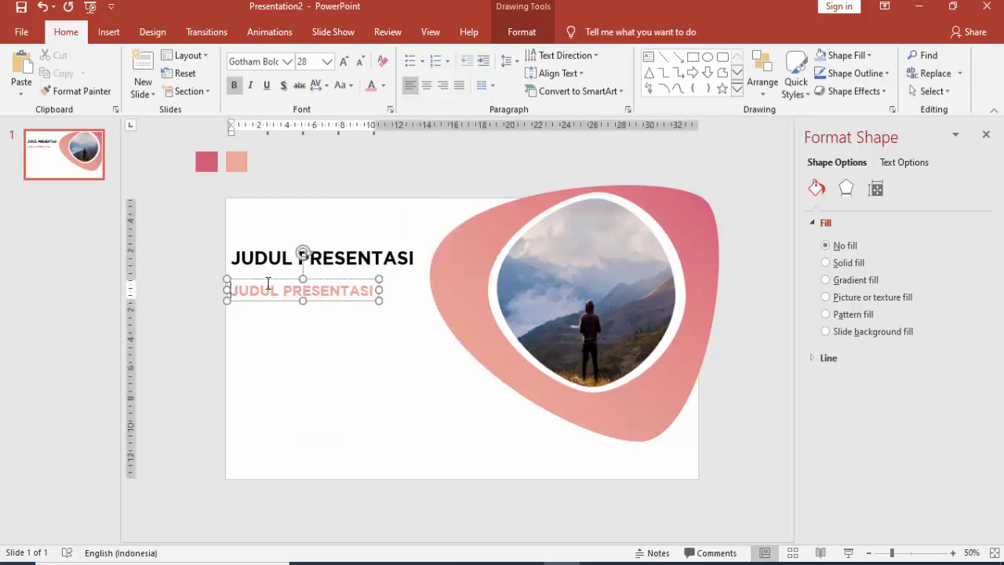
type("S")
type("u")
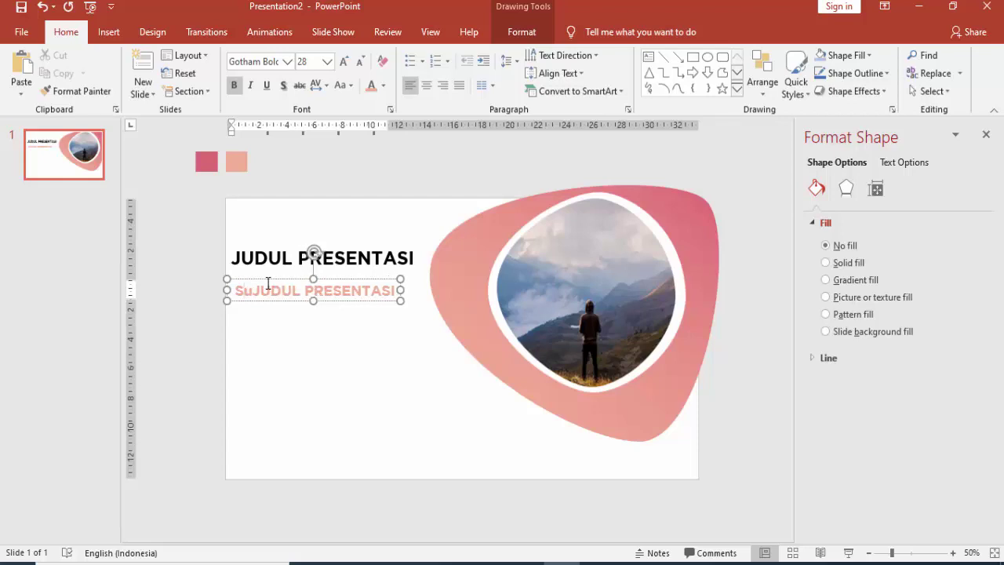
type("b")
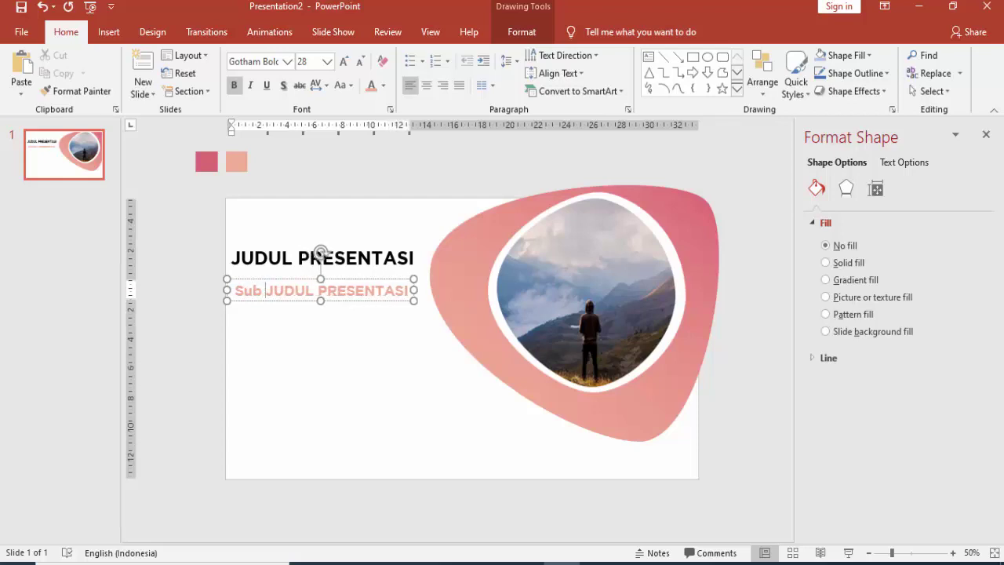
left_click(271, 279)
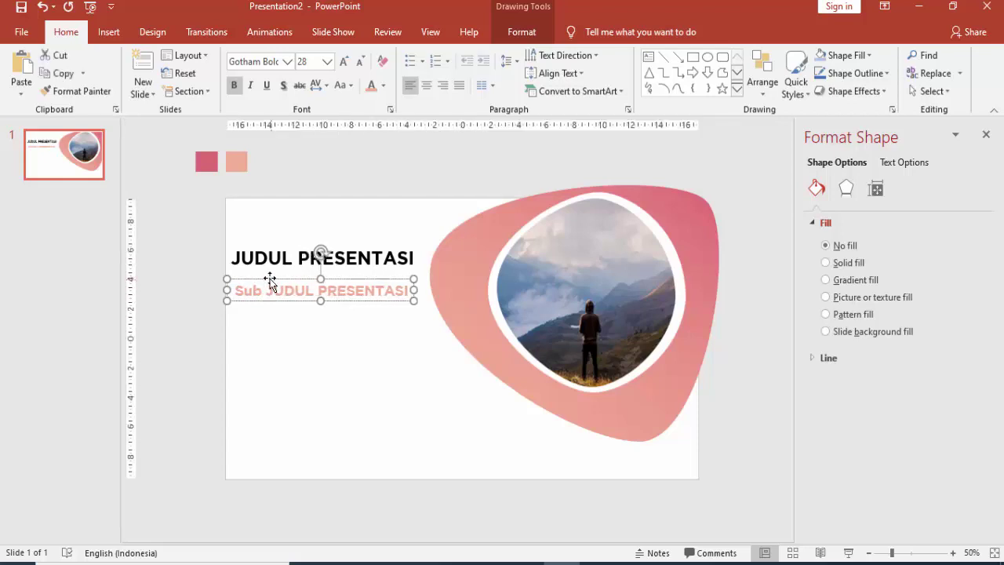
left_click(344, 85)
key("Escape")
left_click(344, 85)
key("Escape")
left_click(354, 290)
left_click_drag(345, 290, 410, 291)
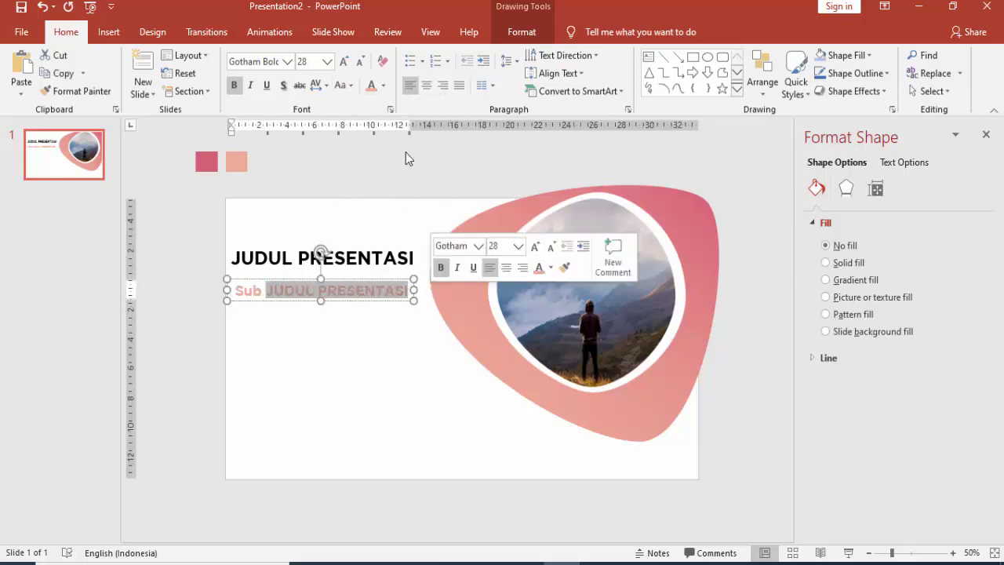
left_click(344, 85)
left_click(361, 162)
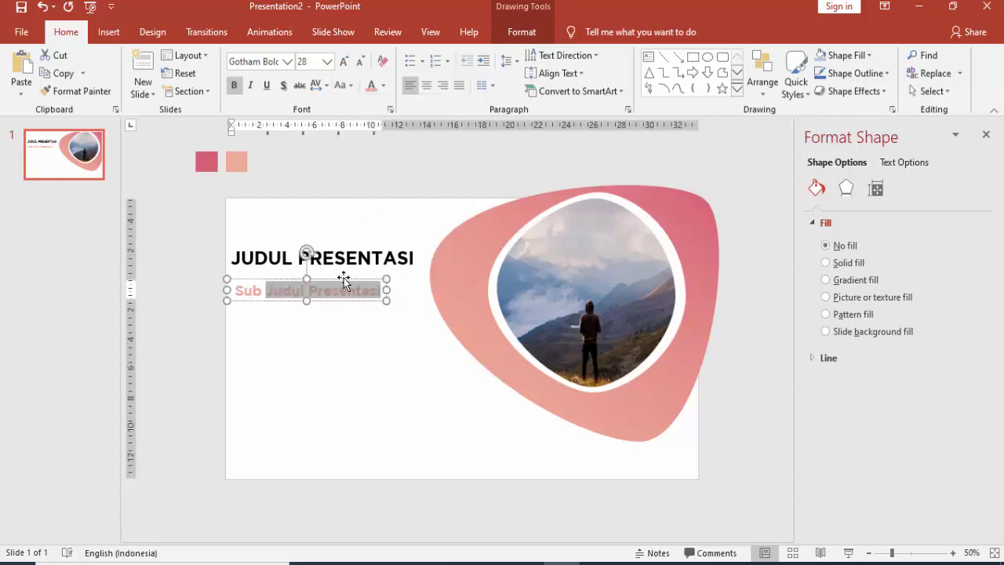
- Nudge the subtitle into place and shift the title slightly down
left_click_drag(344, 281, 348, 280)
left_click(341, 247)
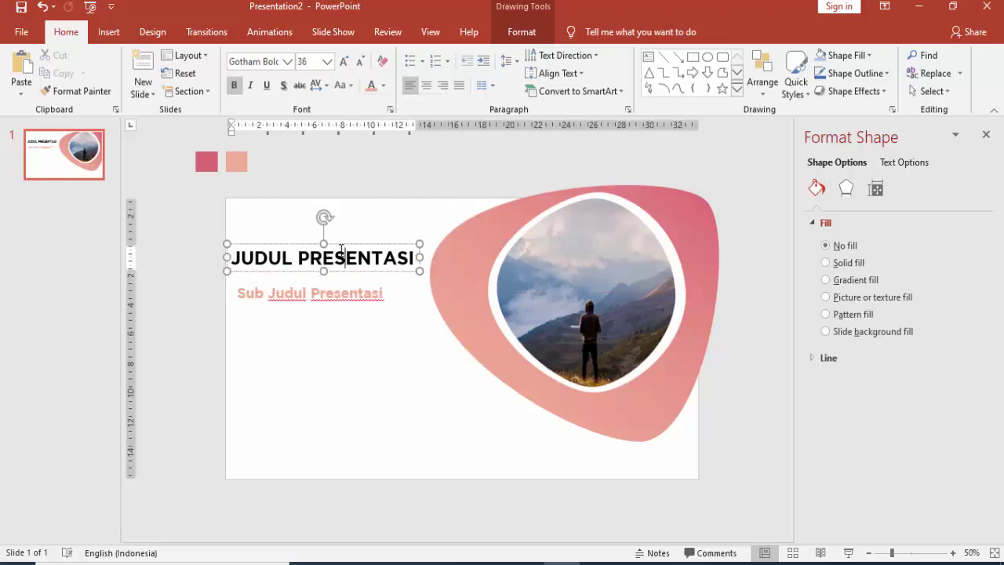
left_click_drag(340, 246, 328, 307)
- Draw a text box below the subtitle, fill it with =rand() sample text, and delete the third paragraph
left_click(348, 224)
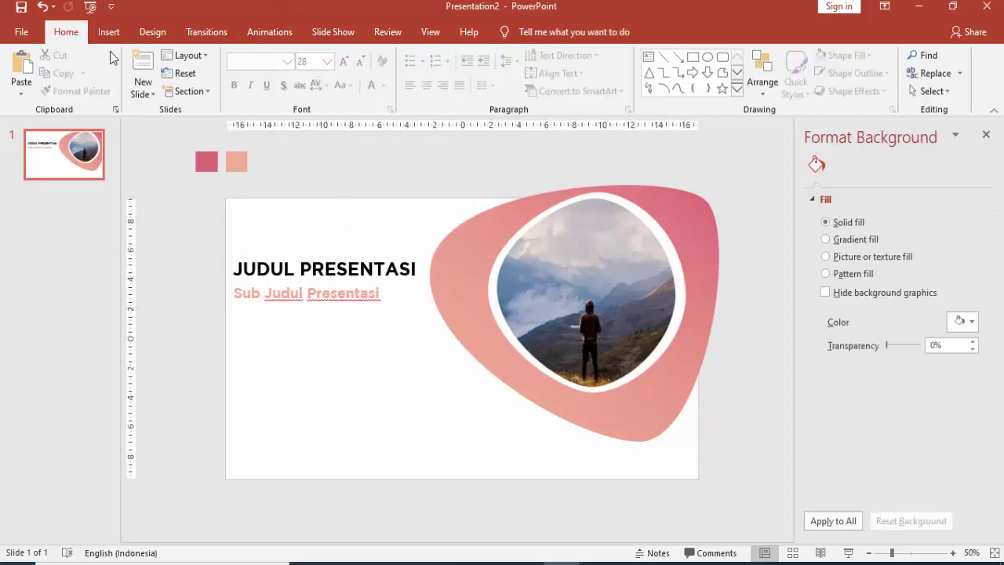
left_click(108, 31)
left_click(558, 75)
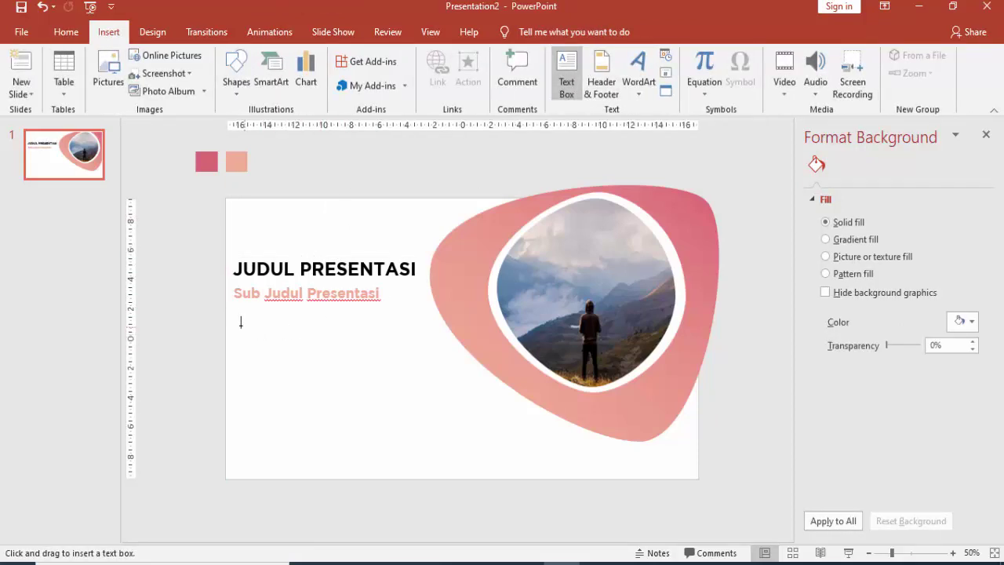
left_click_drag(236, 312, 446, 422)
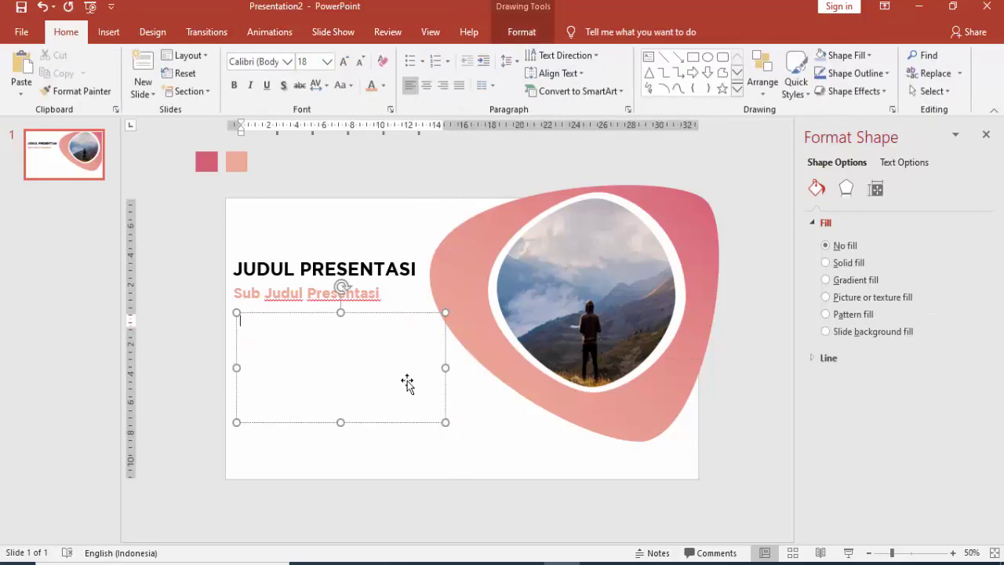
type("=rand(")
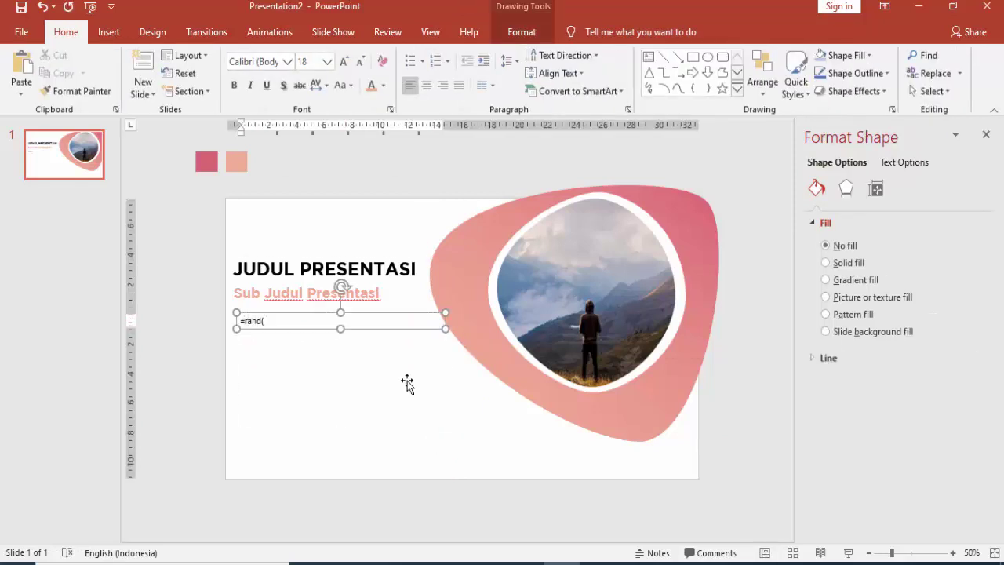
type(")")
key("Return")
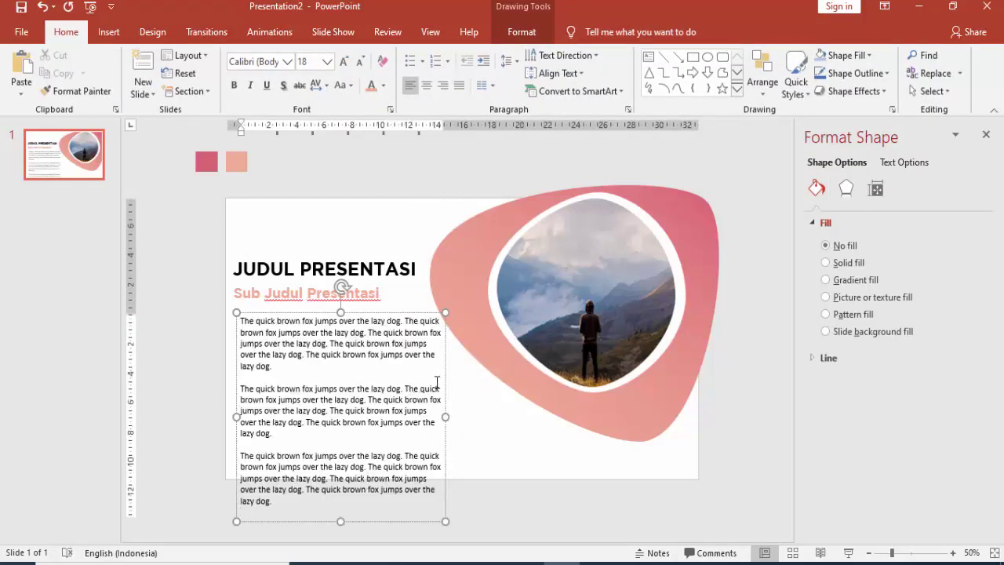
left_click(271, 500, "shift")
key("Delete")
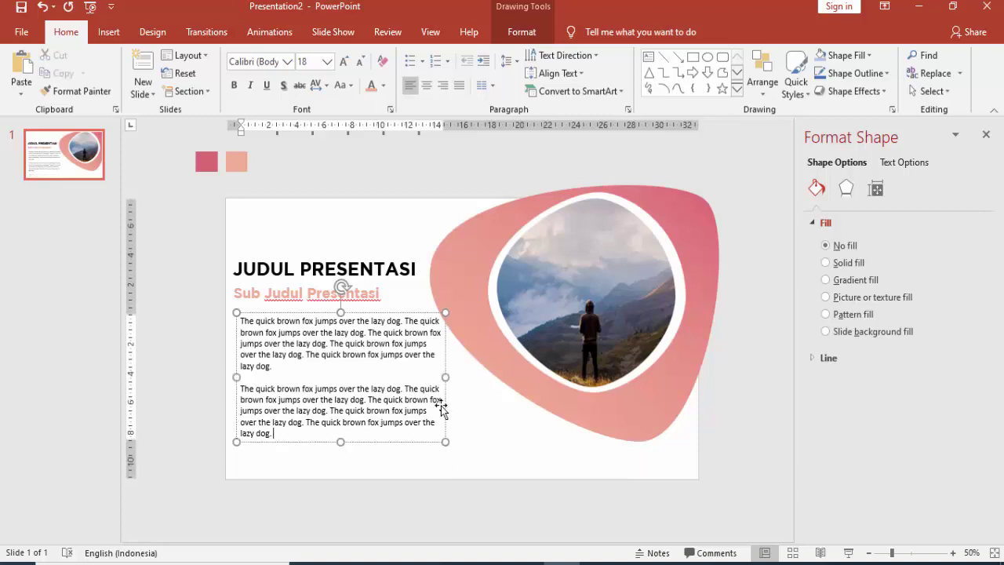
- Format the body text as 14 pt dark-grey Lato and widen the box
key("Escape")
left_click(327, 61)
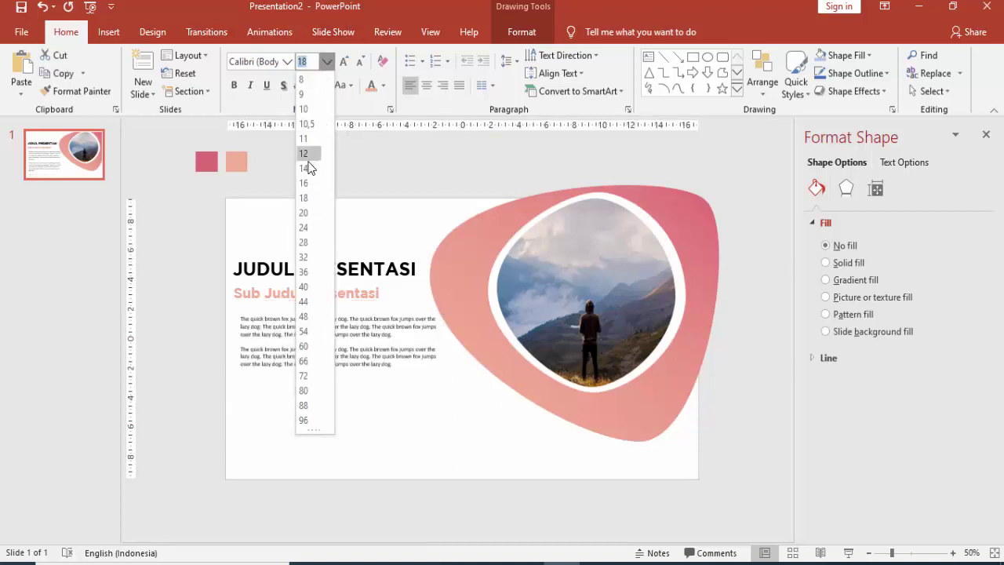
left_click(314, 161)
left_click(269, 62)
type("Lato")
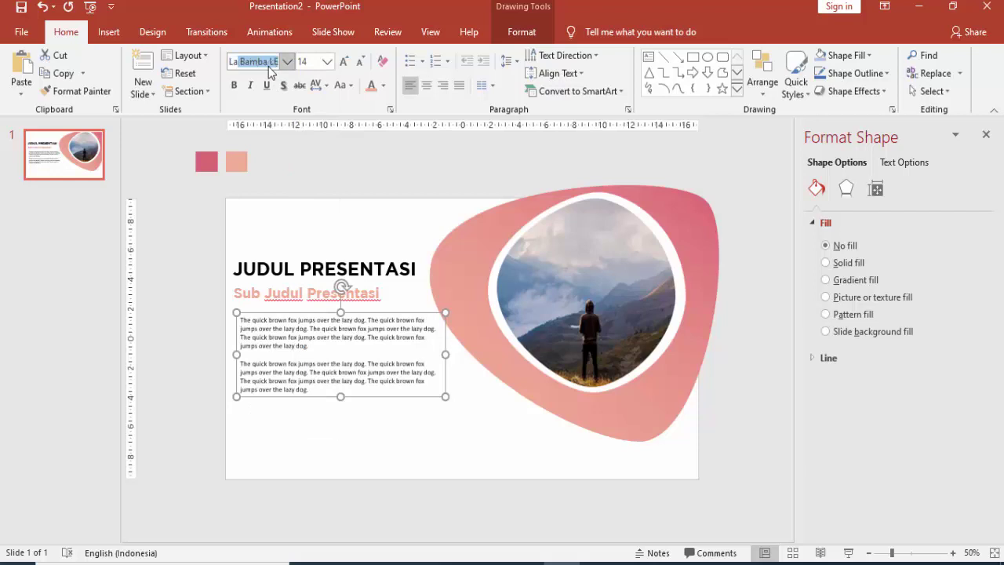
key("Return")
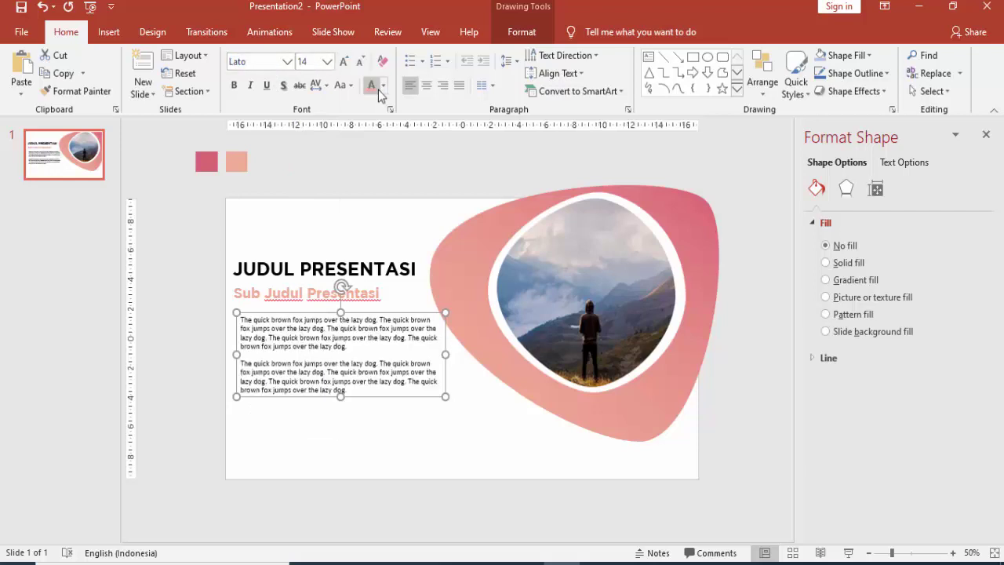
left_click(383, 84)
left_click(396, 158)
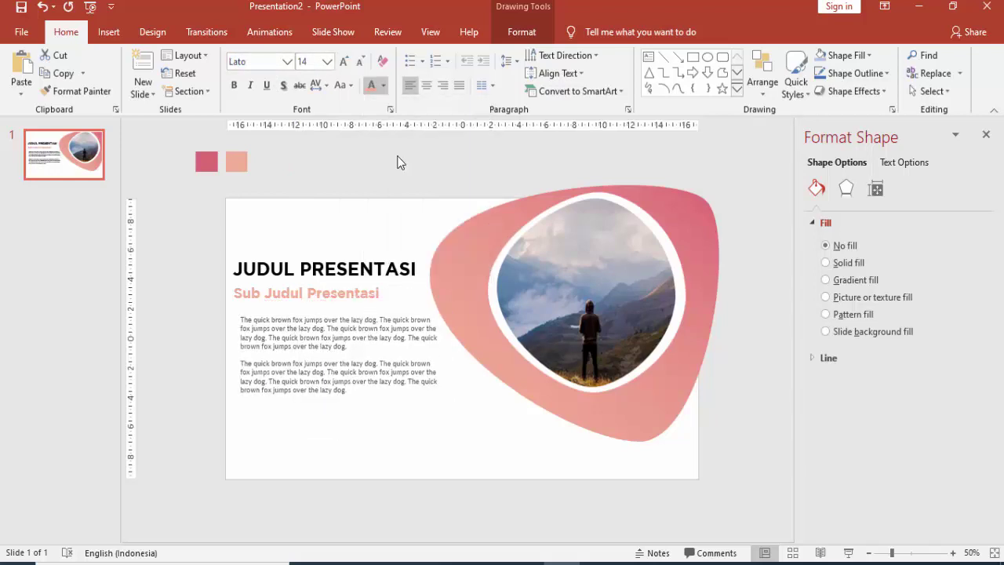
left_click_drag(446, 352, 441, 352)
- Draw a rounded rectangle bar below the body text and round its ends into a pill
left_click(459, 417)
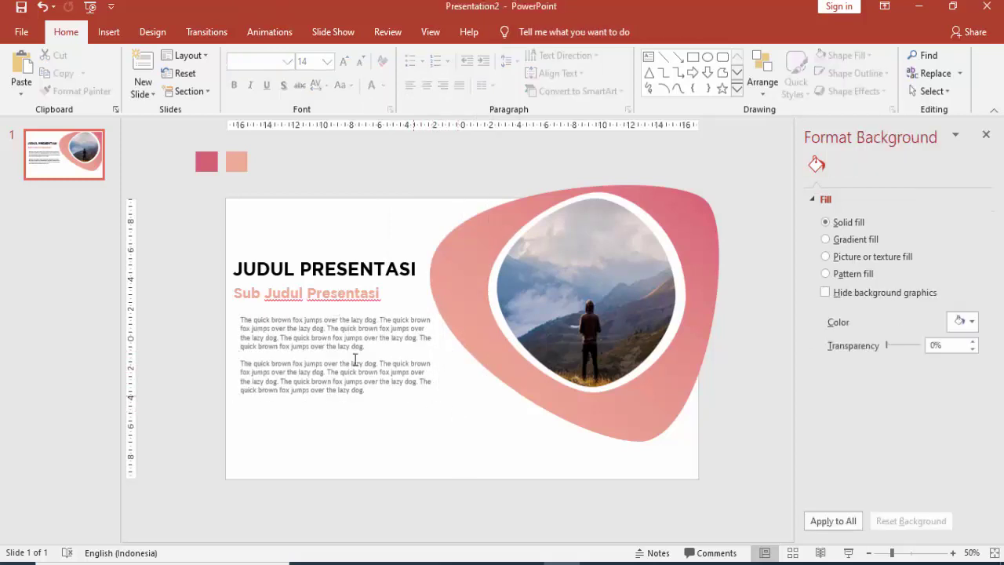
left_click(108, 31)
left_click(235, 74)
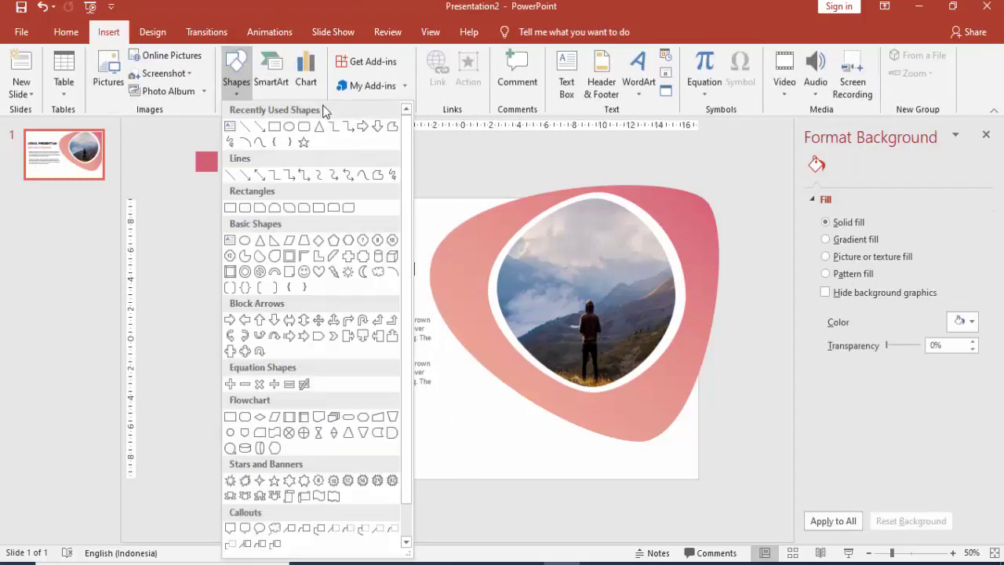
left_click(300, 129)
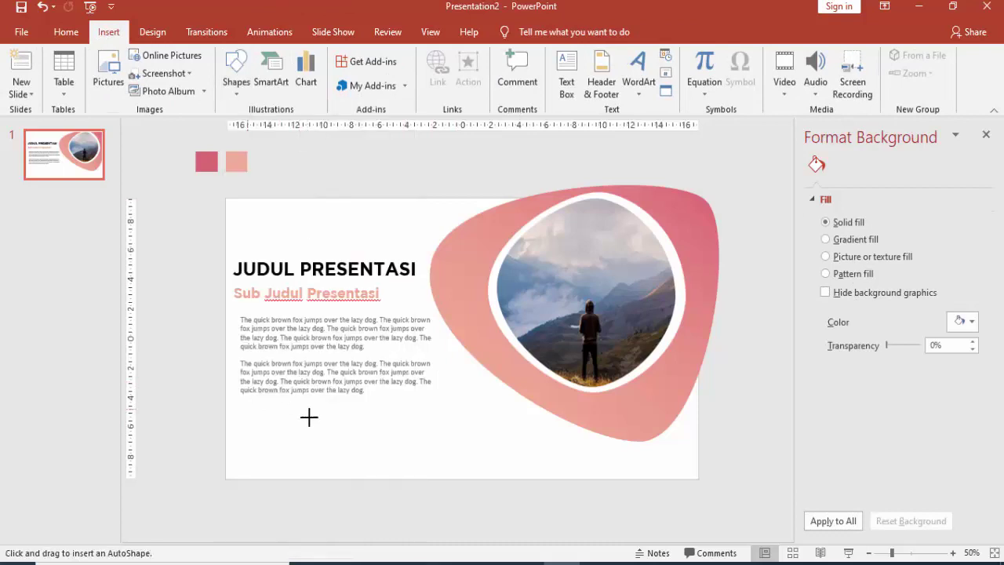
left_click_drag(246, 408, 333, 432)
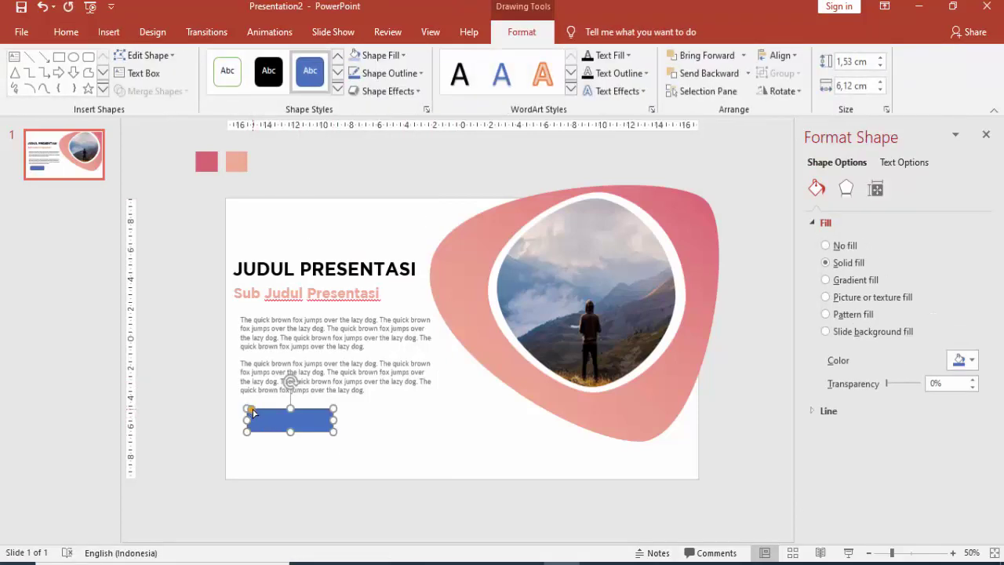
left_click_drag(250, 410, 293, 424)
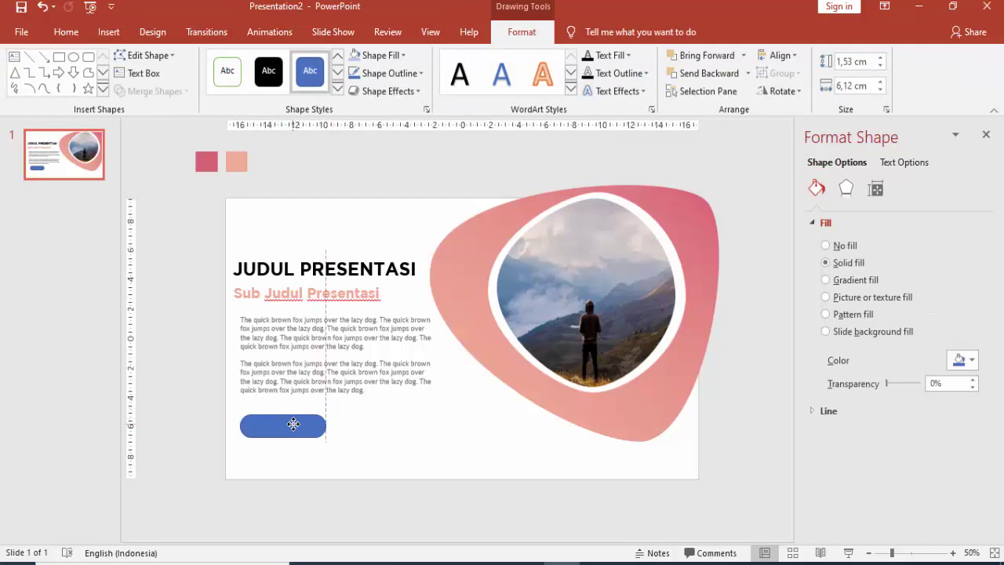
- Remove the pill's outline and give it a left-to-right linear gradient fill
left_click(809, 414)
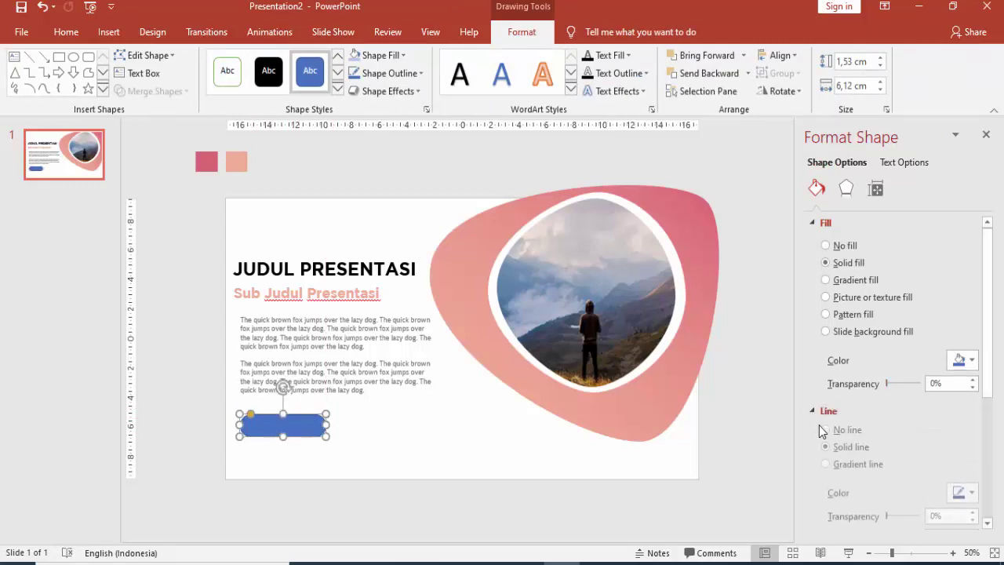
left_click(825, 433)
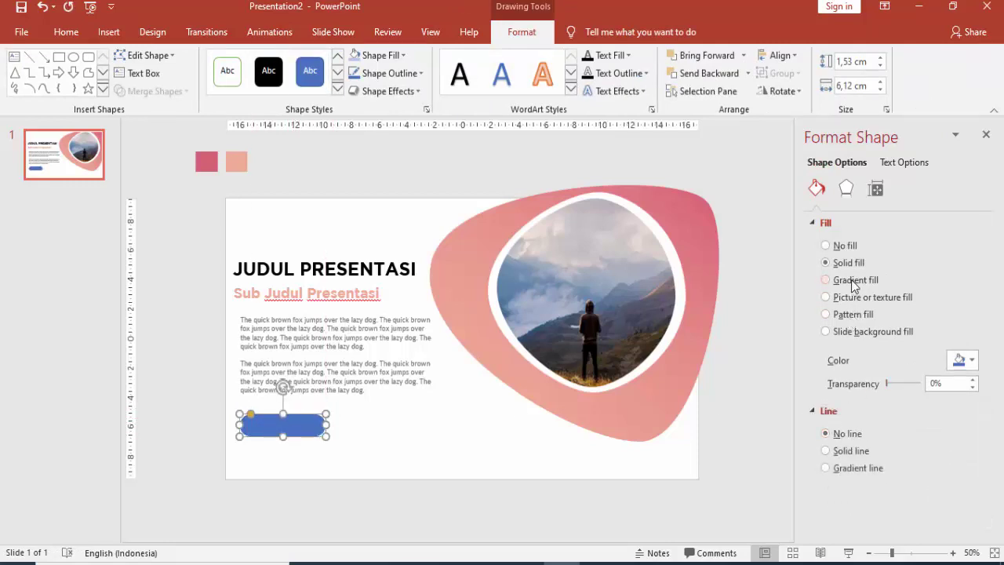
left_click(853, 280)
left_click(965, 407)
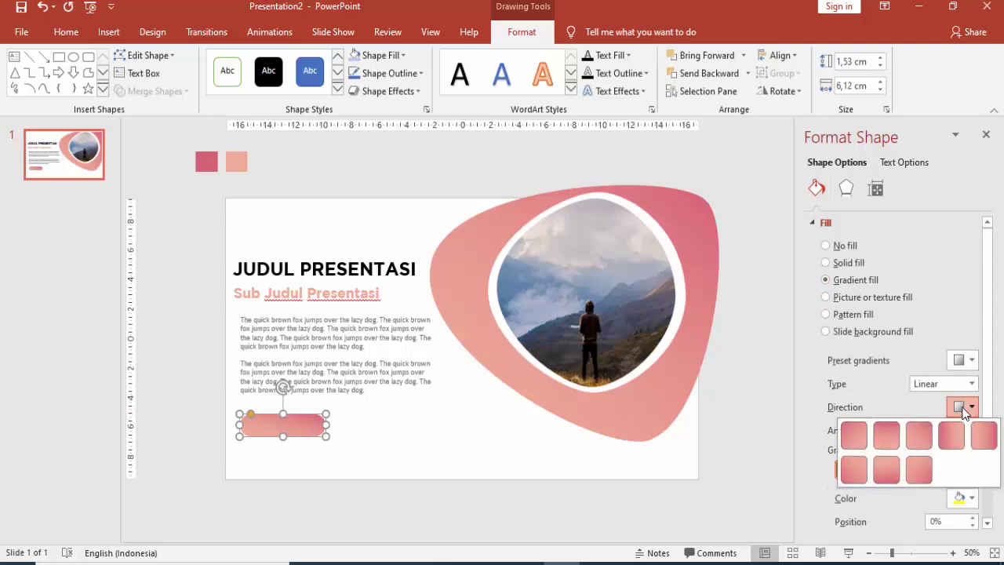
left_click(952, 435)
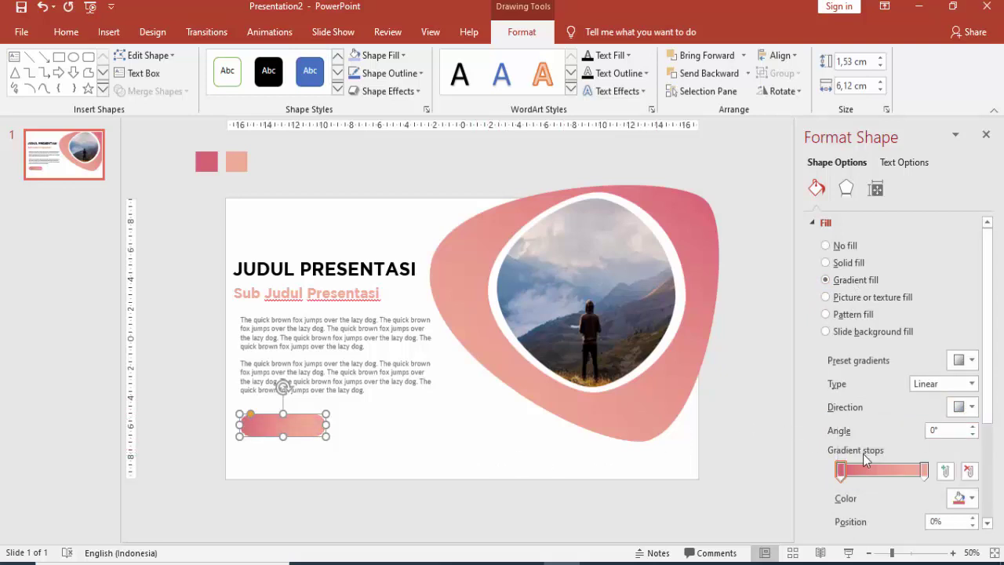
left_click(491, 463)
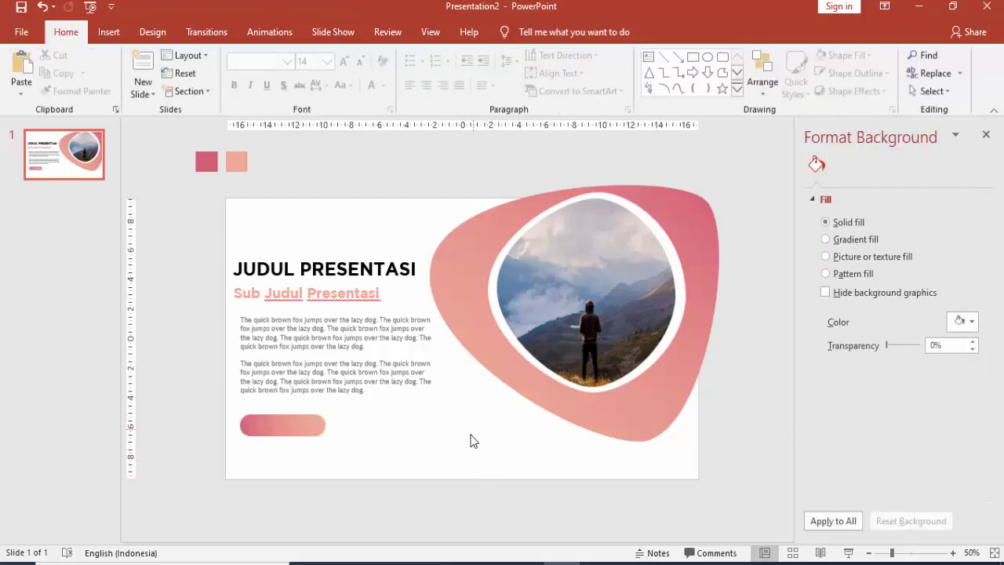
left_click(280, 424)
left_click(290, 353, "shift")
- Align Left the title, subtitle, body text and pill, then shift them slightly right
left_click(292, 293, "shift")
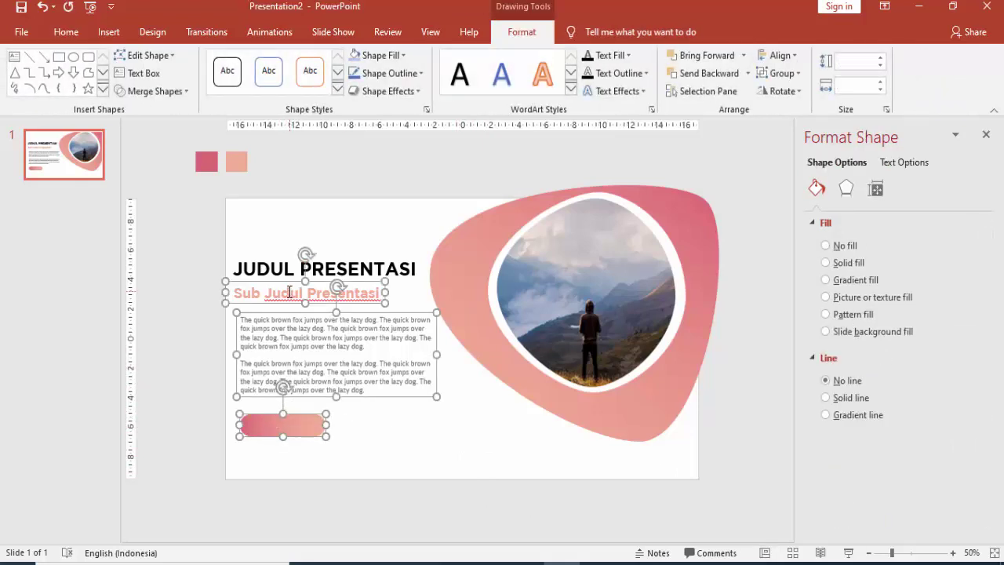
left_click(279, 265, "shift")
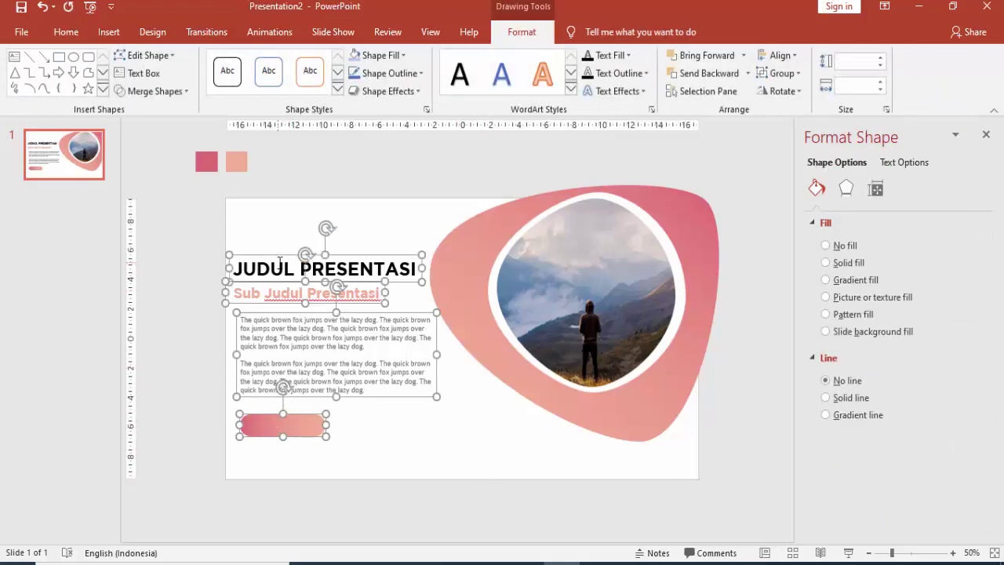
left_click(779, 54)
left_click(795, 76)
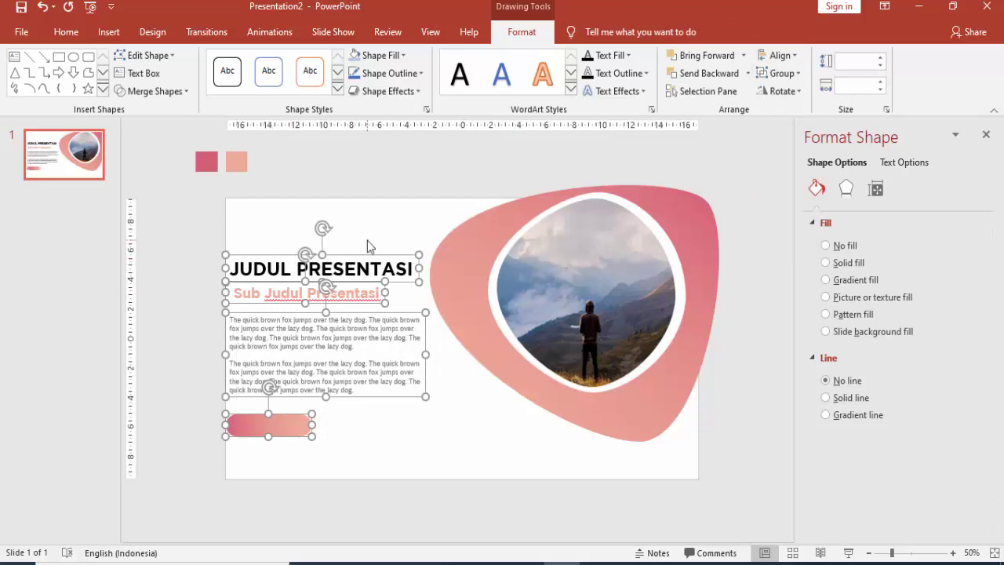
left_click_drag(366, 257, 376, 263)
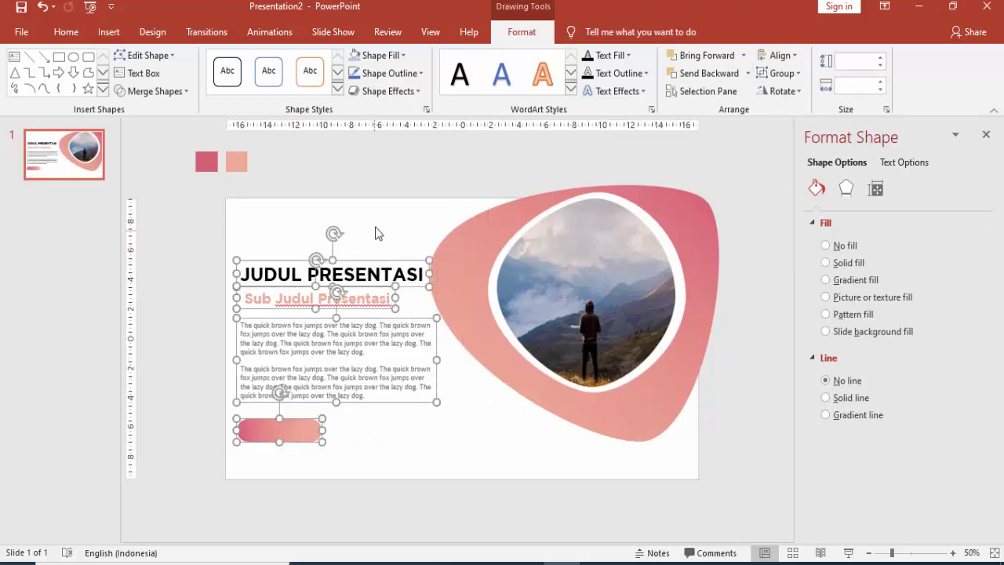
left_click(377, 233)
- Preview the slide in Slide Show and check the subtitle's alignment
left_click(848, 552)
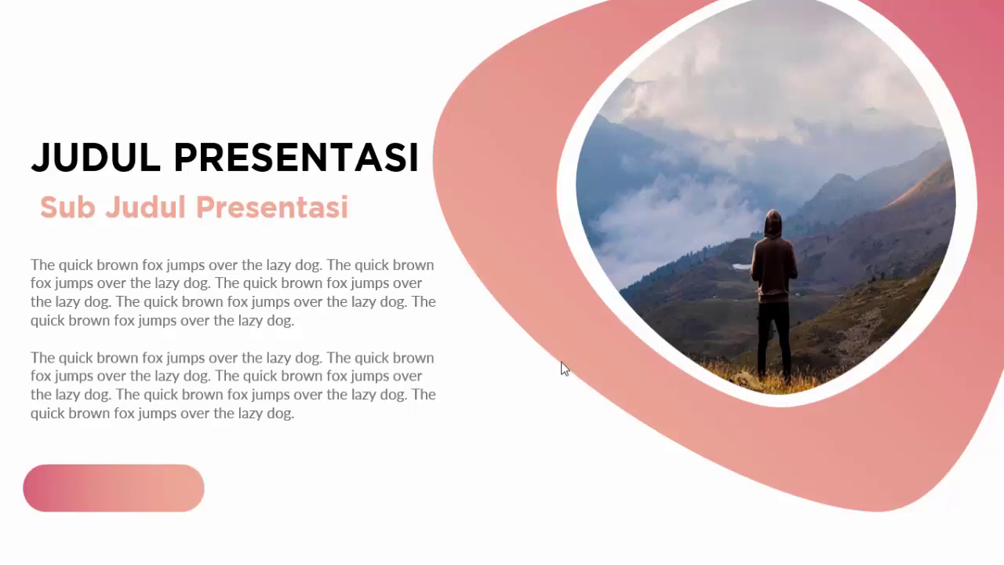
key("Escape")
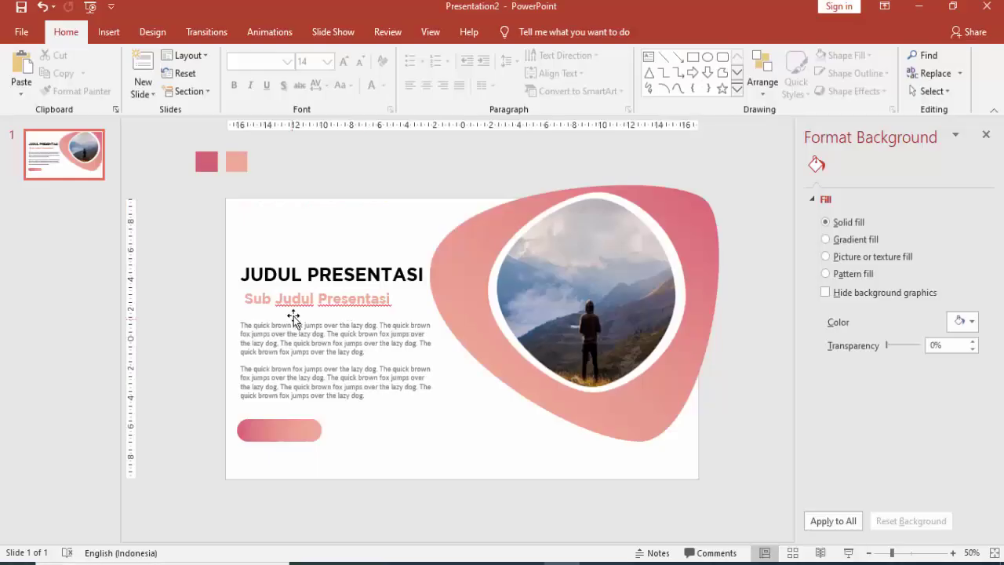
left_click(296, 309)
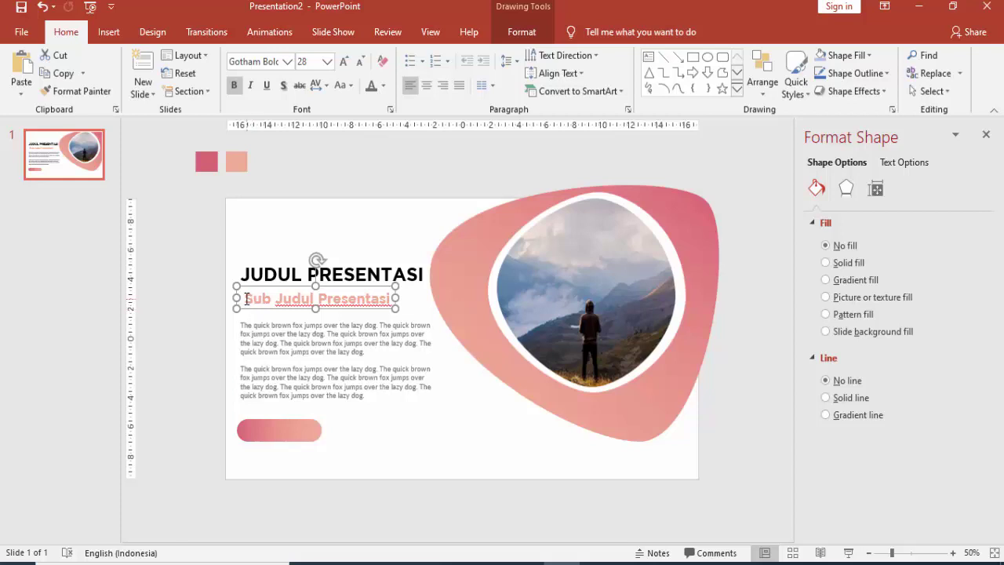
left_click(289, 244)
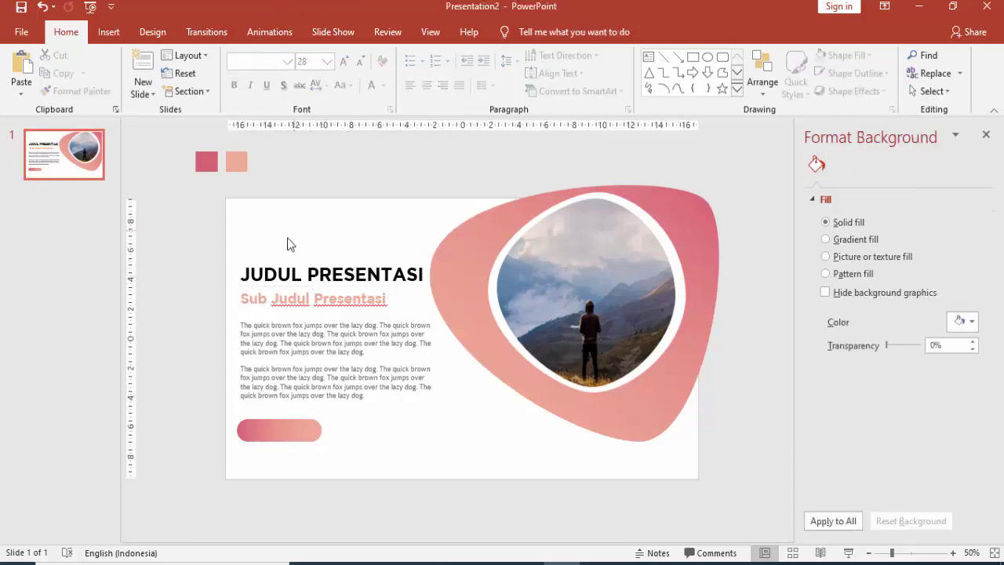
- Add a new second slide and delete its title and content placeholders
right_click(83, 195)
left_click(90, 244)
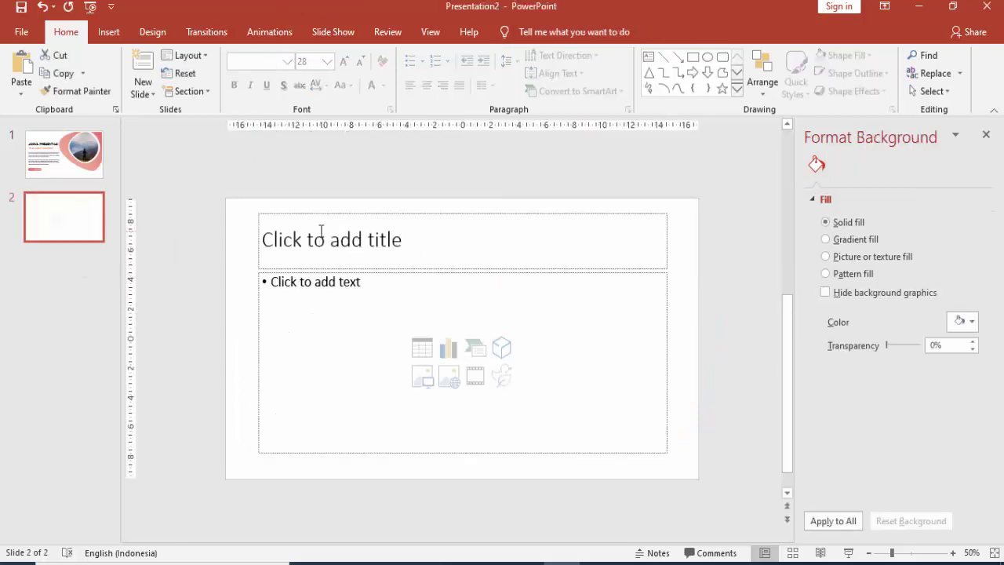
left_click(519, 211)
key("Delete")
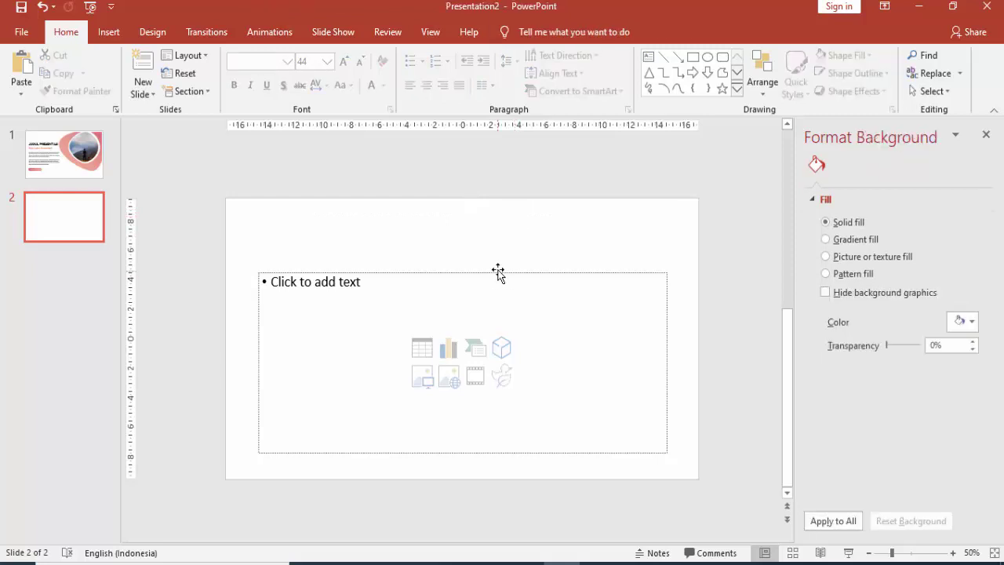
left_click(498, 273)
key("Delete")
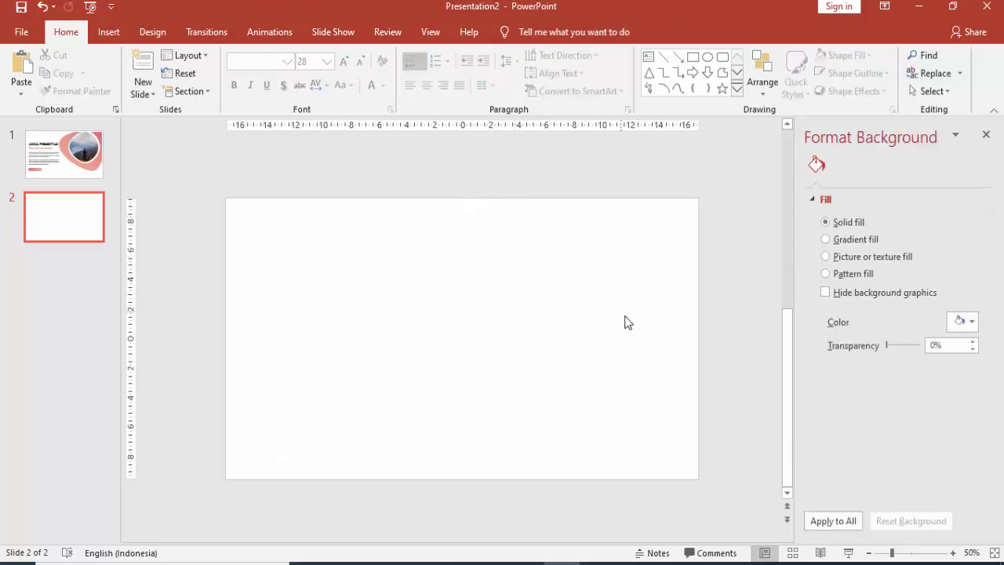
- Draw a blue rectangle covering the right half of slide 2
left_click(107, 35)
left_click(233, 63)
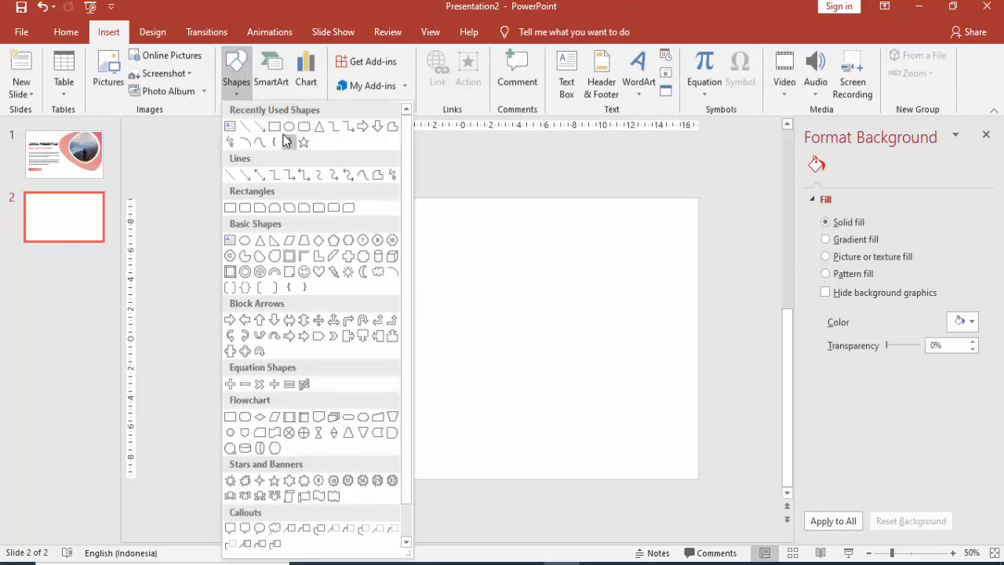
left_click(287, 139)
left_click_drag(429, 199, 700, 479)
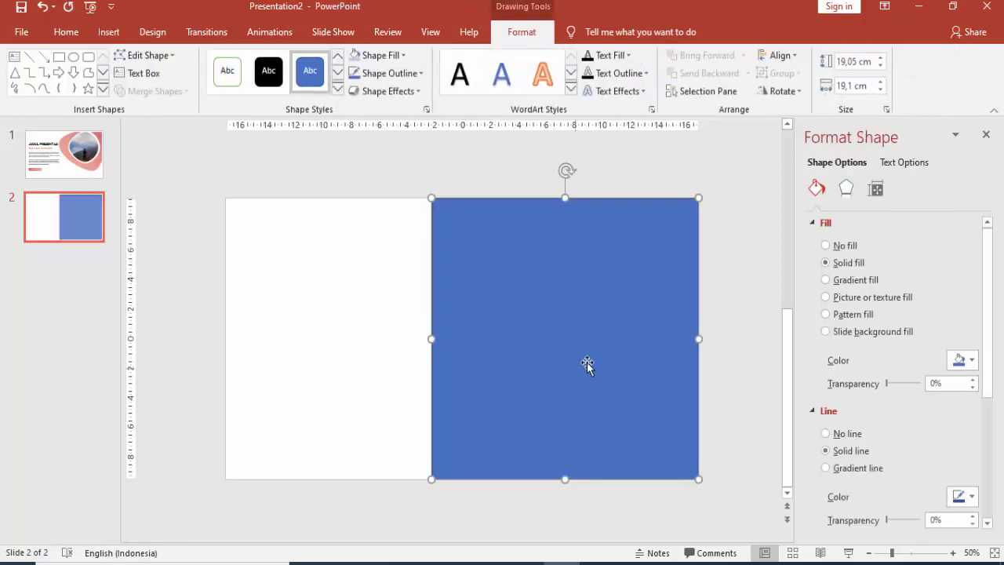
- In Edit Points, add a point on the rectangle's left edge and shift both left corners right
right_click(432, 315)
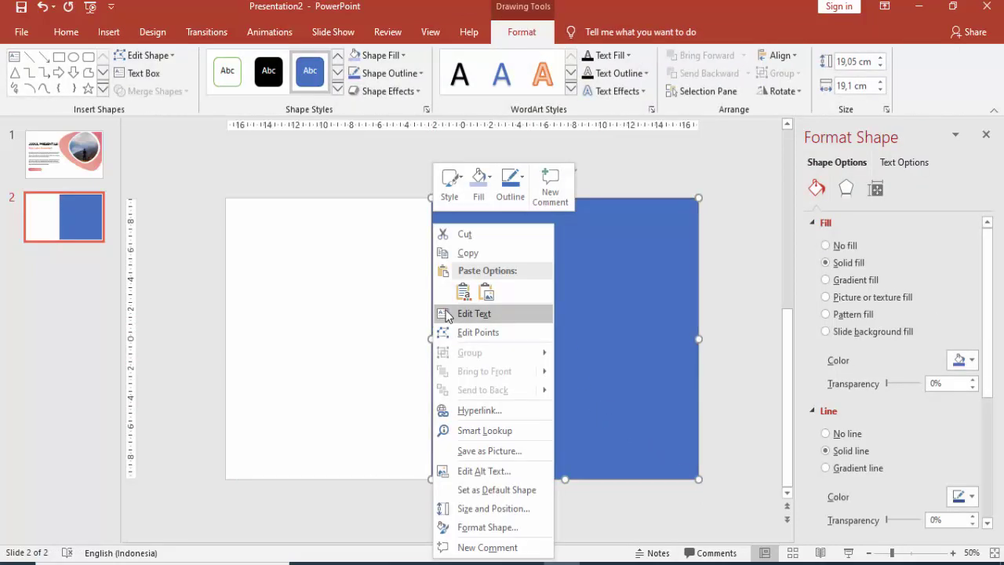
left_click(444, 330)
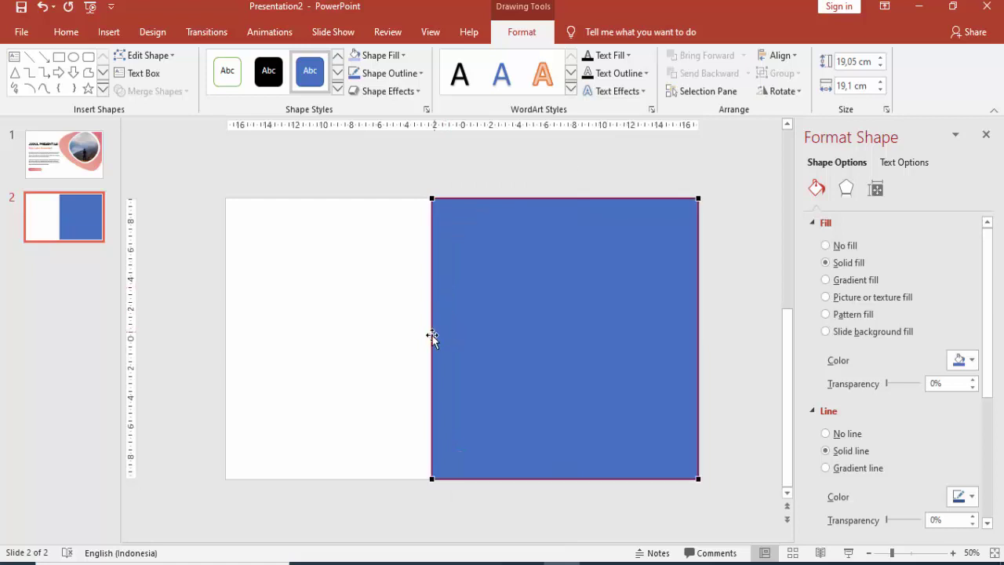
right_click(430, 337)
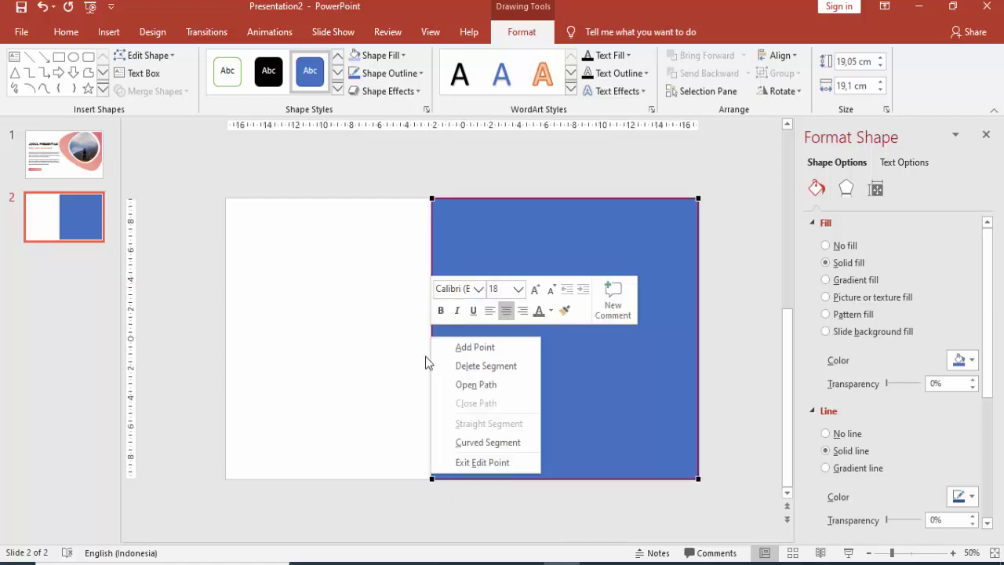
left_click(471, 348)
left_click_drag(431, 338, 424, 337)
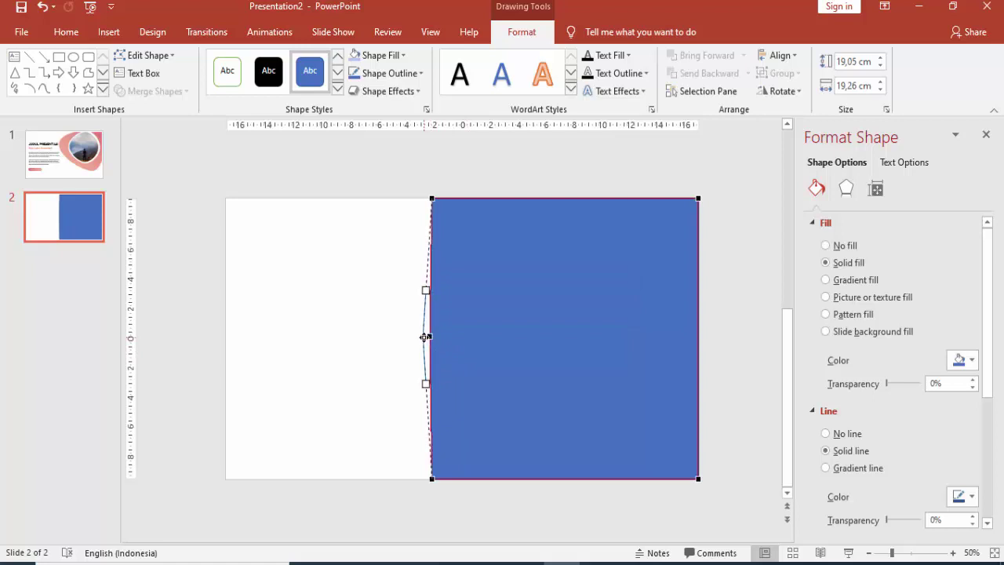
left_click(433, 199)
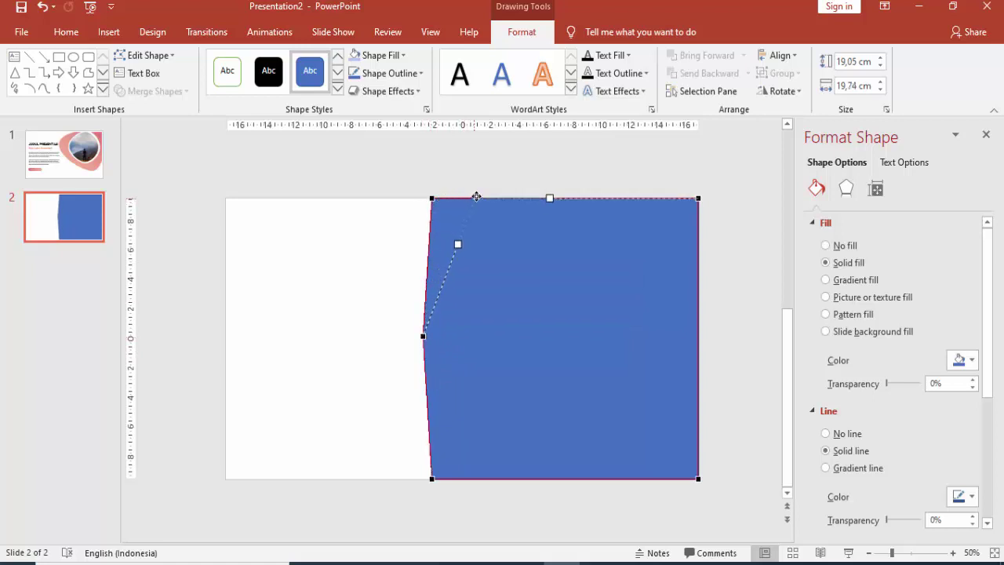
left_click_drag(476, 196, 489, 198)
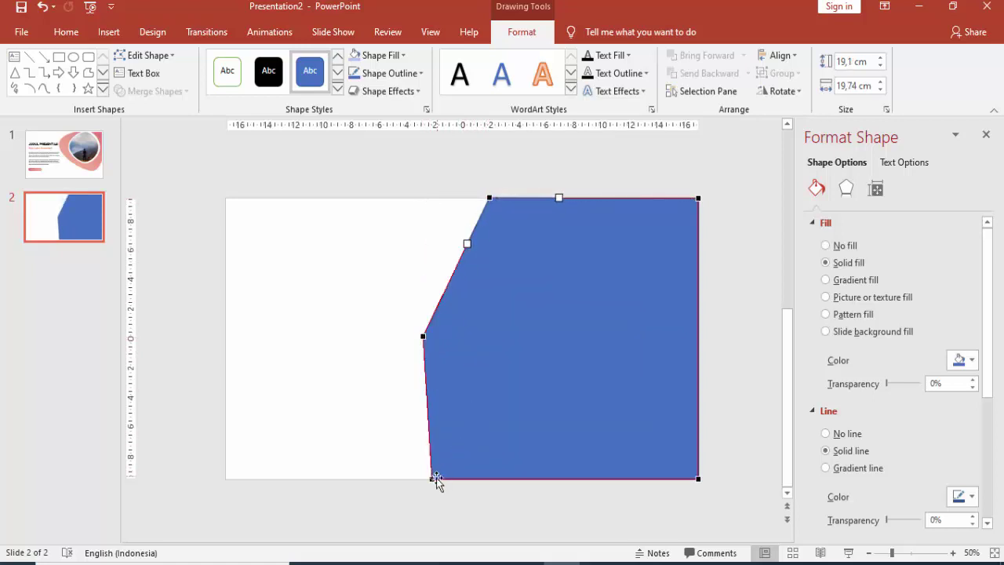
left_click_drag(433, 478, 473, 478)
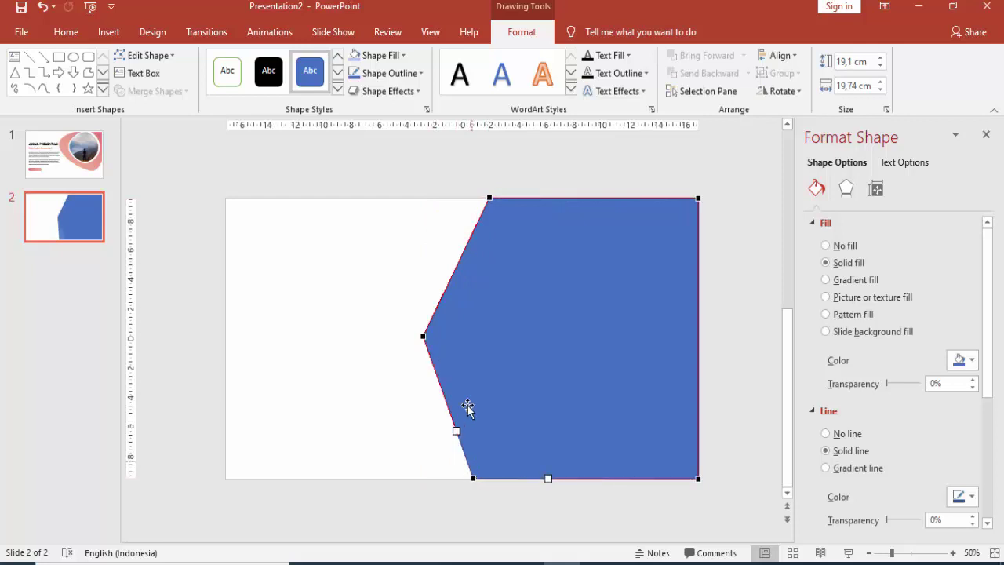
- Make the left-edge point a Smooth Point and drag its handles into a rounded bulge
left_click(424, 335)
right_click(424, 335)
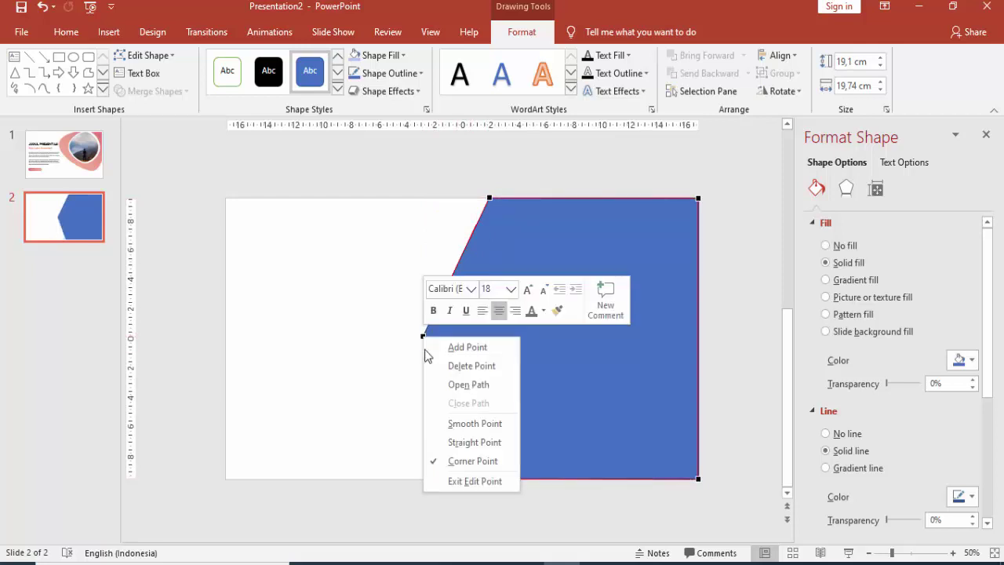
left_click(439, 421)
left_click_drag(425, 290, 443, 281)
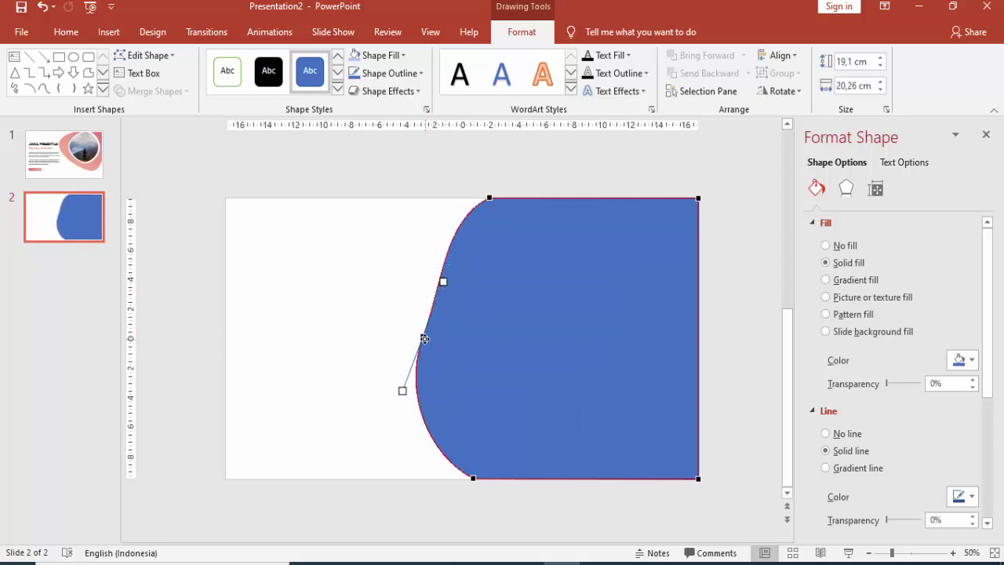
left_click_drag(403, 391, 415, 393)
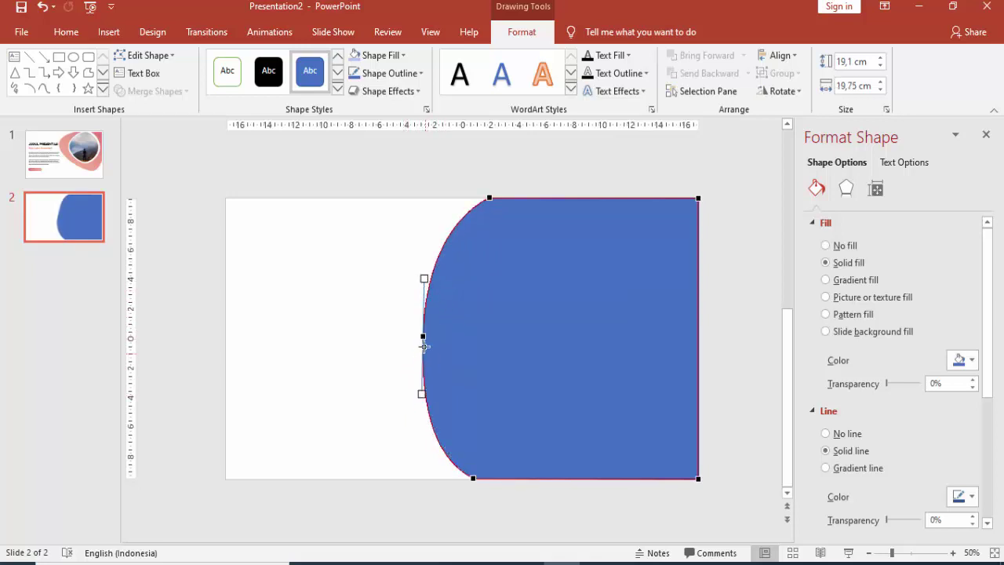
left_click_drag(423, 336, 418, 337)
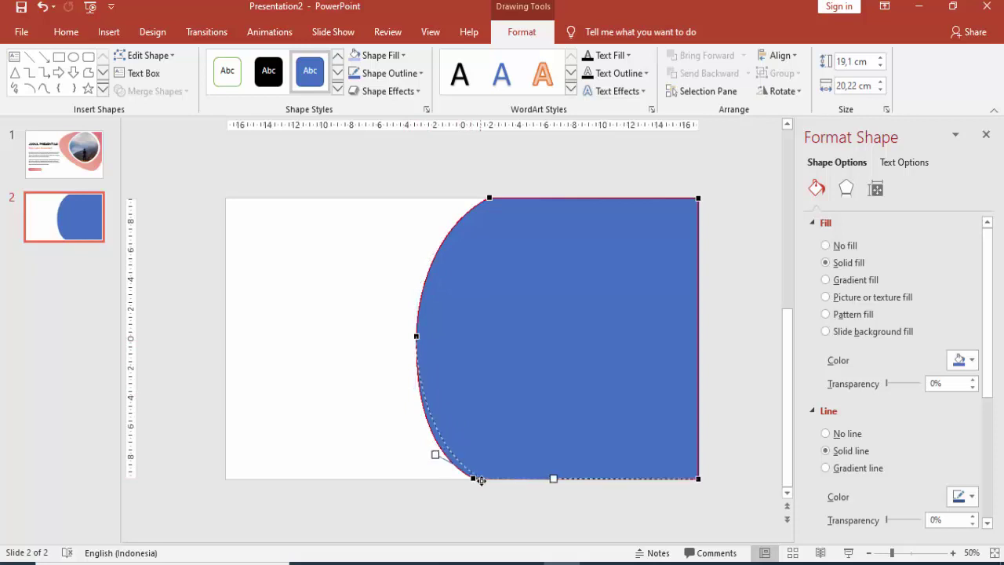
left_click_drag(473, 478, 488, 477)
left_click_drag(443, 455, 448, 441)
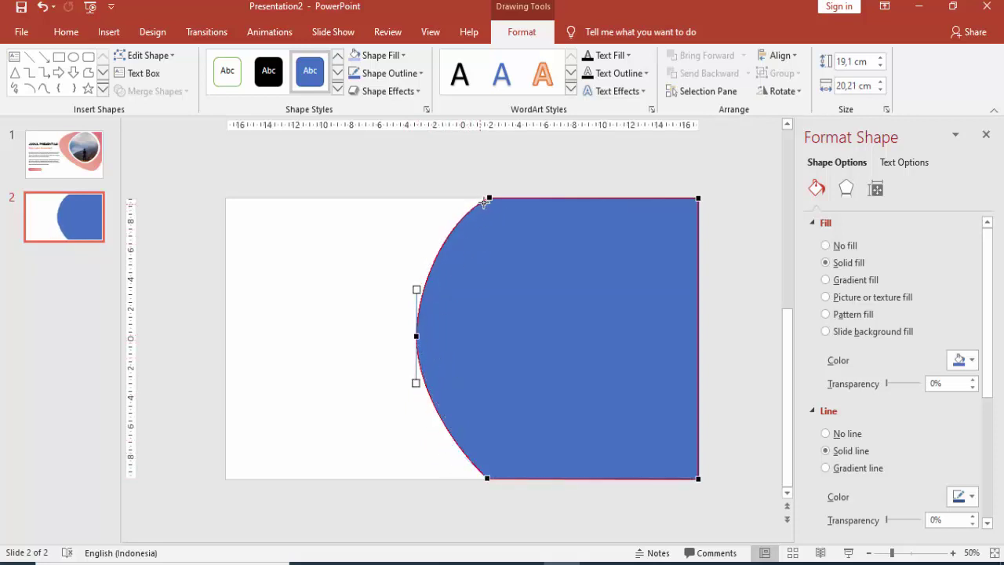
- Fine-tune the left curve's handles and switch the middle point to a Straight Point
left_click(489, 198)
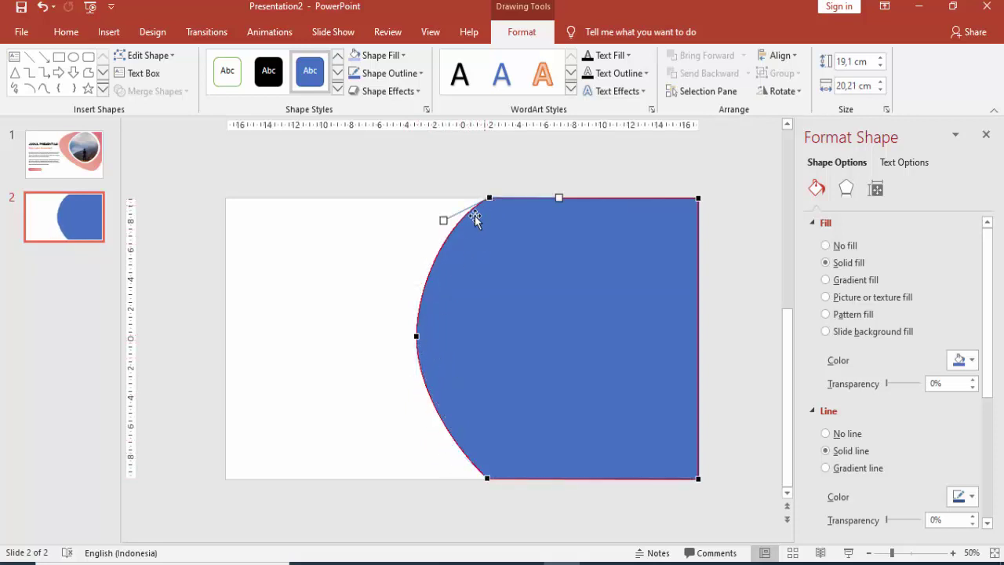
left_click(416, 336)
left_click_drag(421, 288, 429, 285)
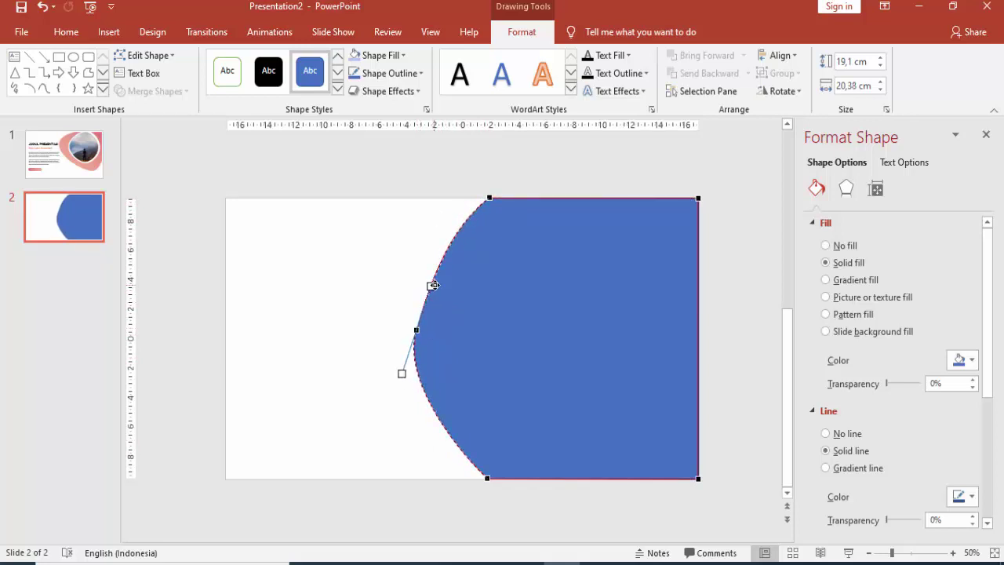
left_click_drag(431, 286, 432, 289)
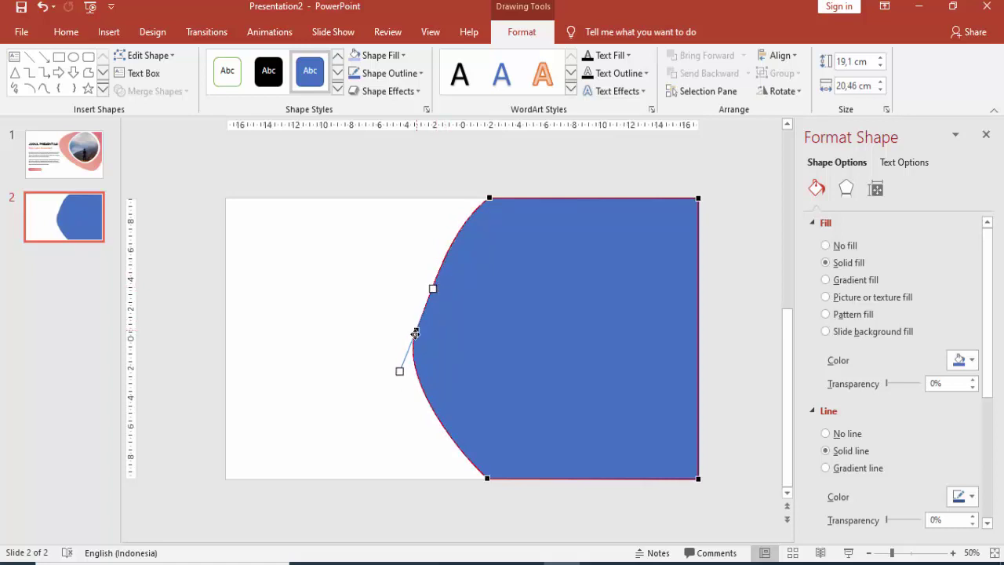
left_click_drag(400, 374, 403, 372)
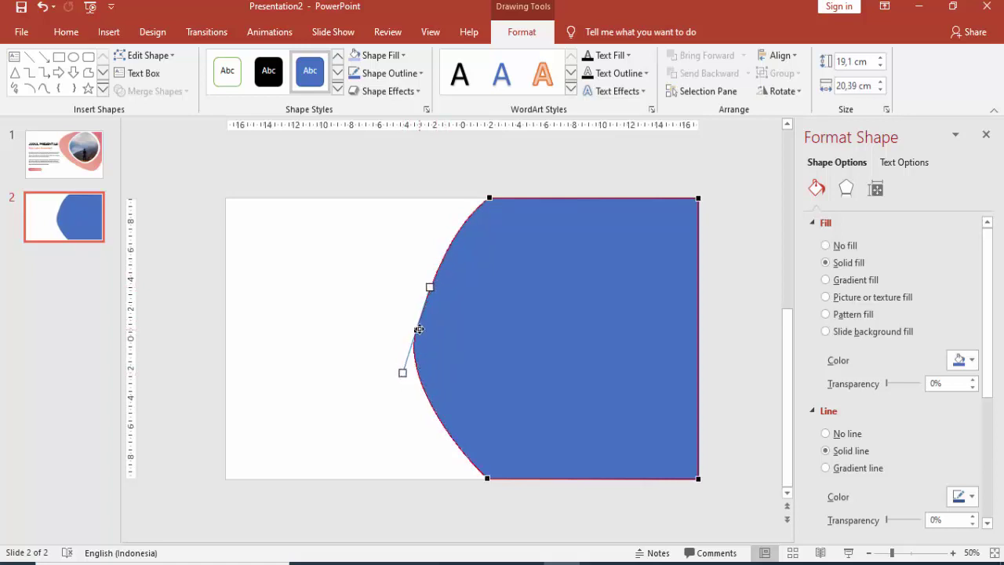
right_click(419, 330)
left_click(471, 435)
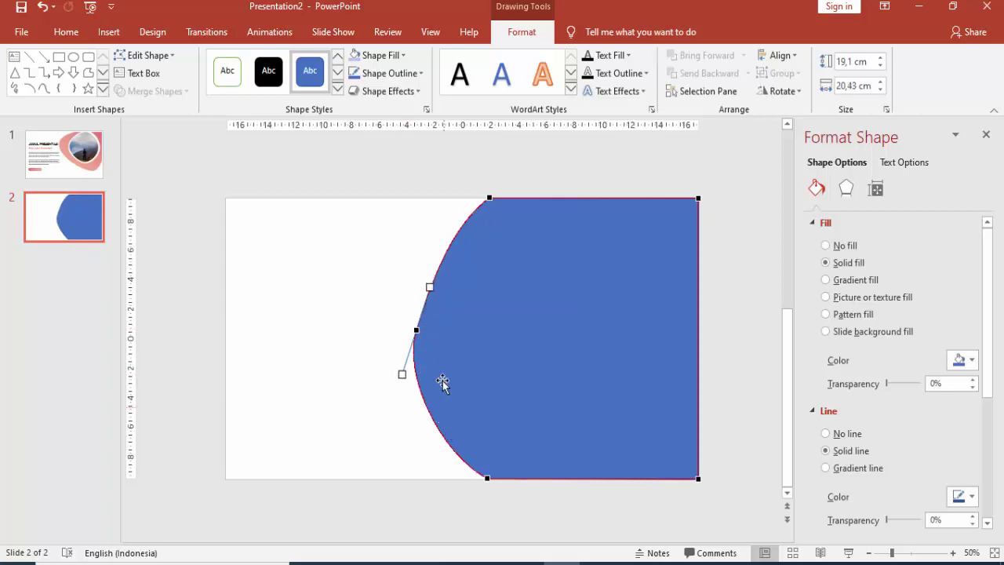
- Reshape the curve and move the bottom-left corner and middle point right to narrow the bulge
left_click_drag(430, 290, 435, 282)
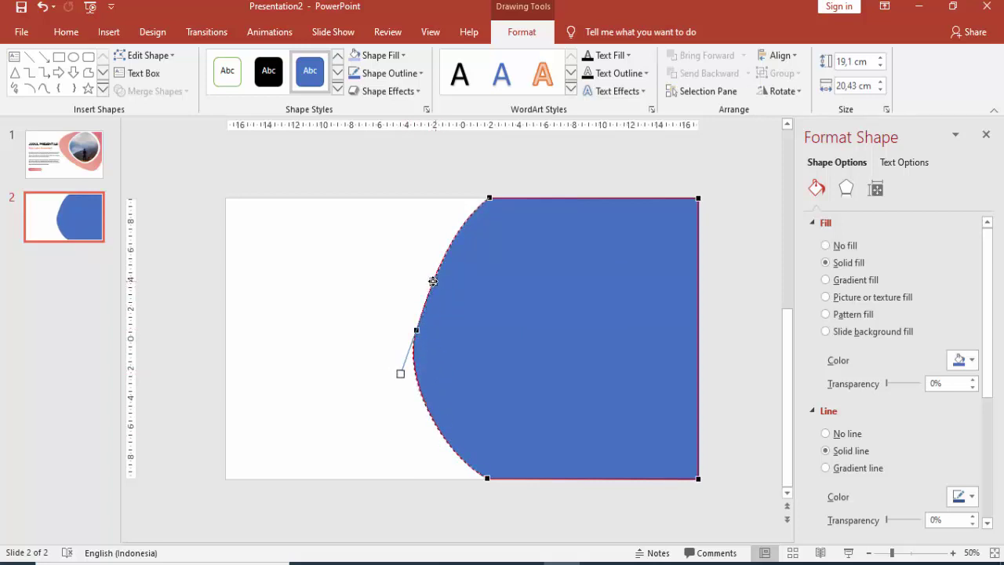
left_click_drag(400, 373, 407, 382)
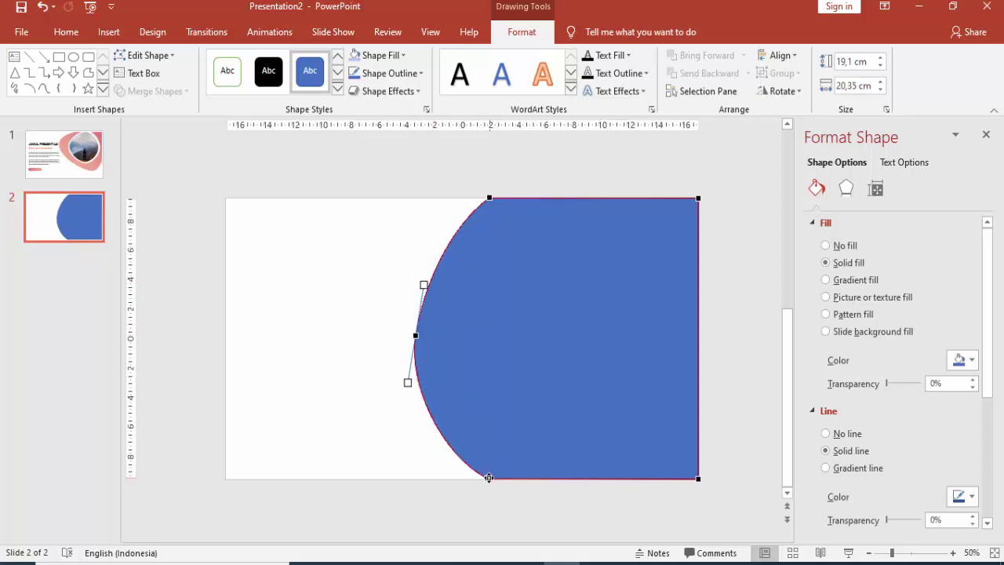
left_click_drag(488, 478, 512, 479)
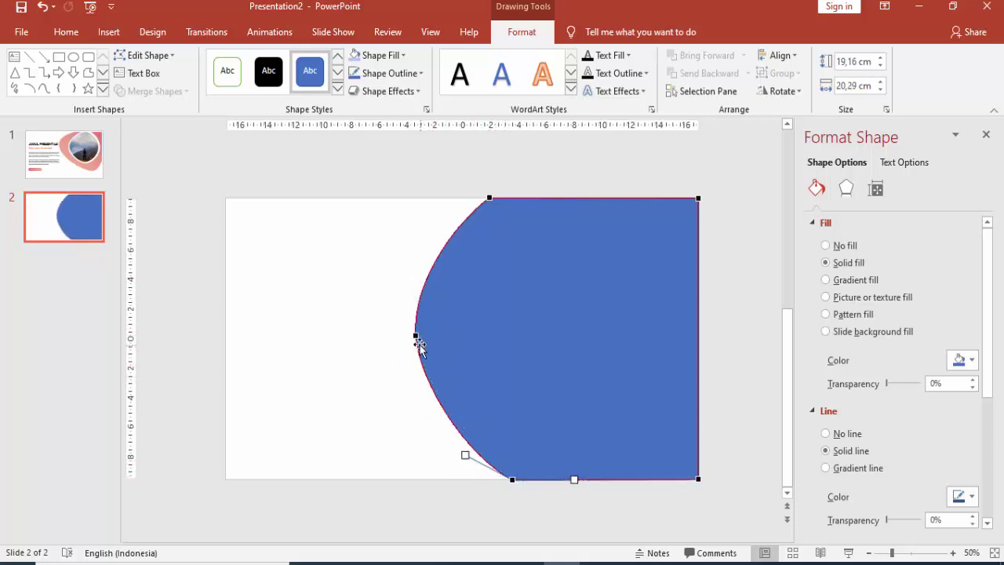
left_click_drag(416, 336, 426, 344)
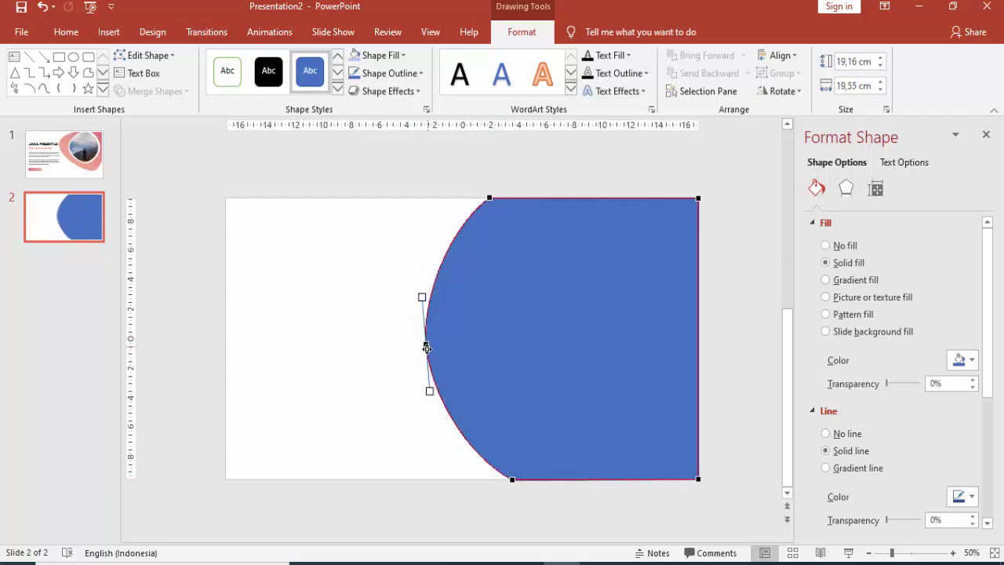
left_click(397, 193)
left_click(506, 289)
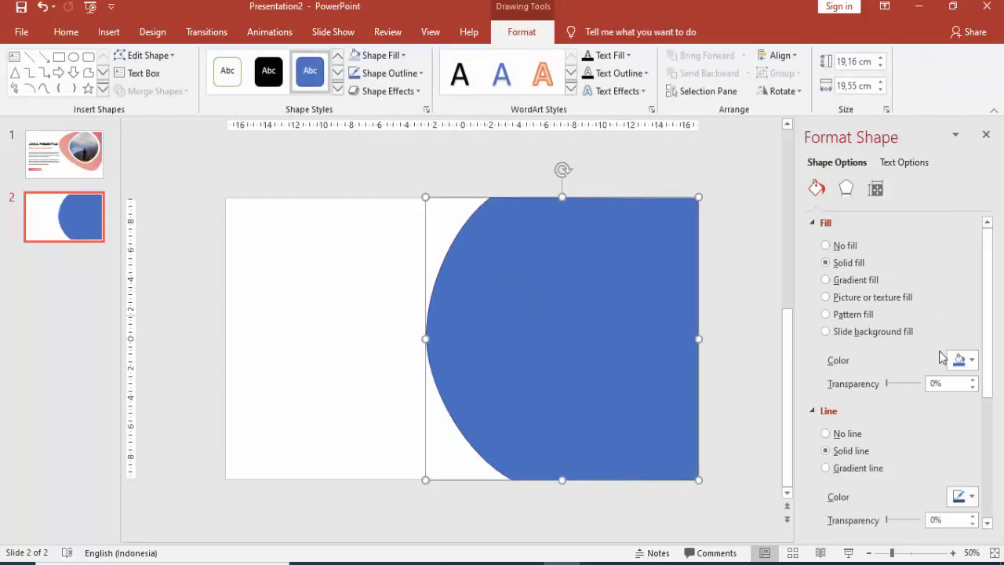
- Remove the curved shape's outline, then draw a rectangle from the slide's top-left corner to its bottom edge
left_click(830, 434)
left_click(407, 161)
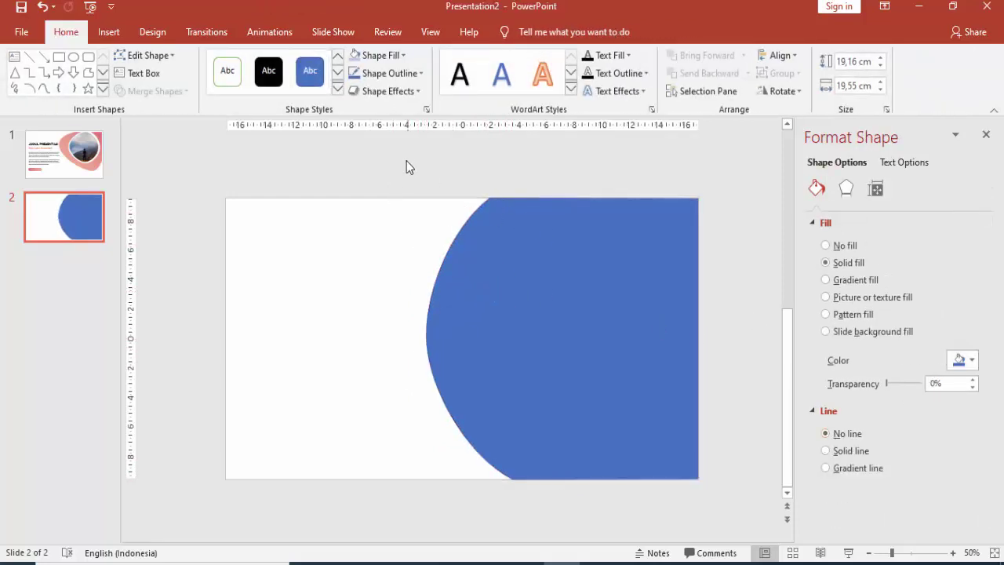
left_click(108, 32)
left_click(235, 70)
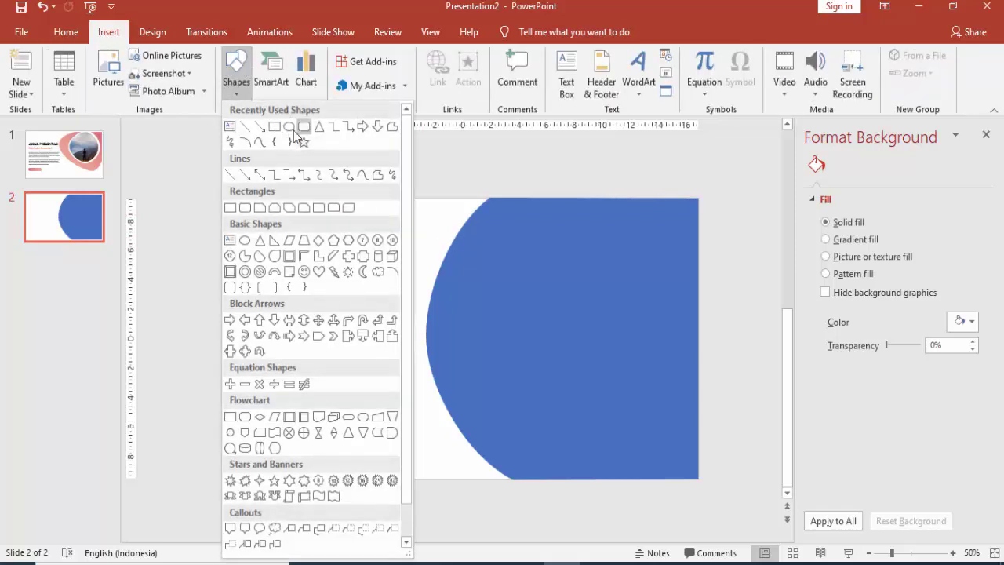
left_click(275, 128)
left_click_drag(226, 200, 525, 480)
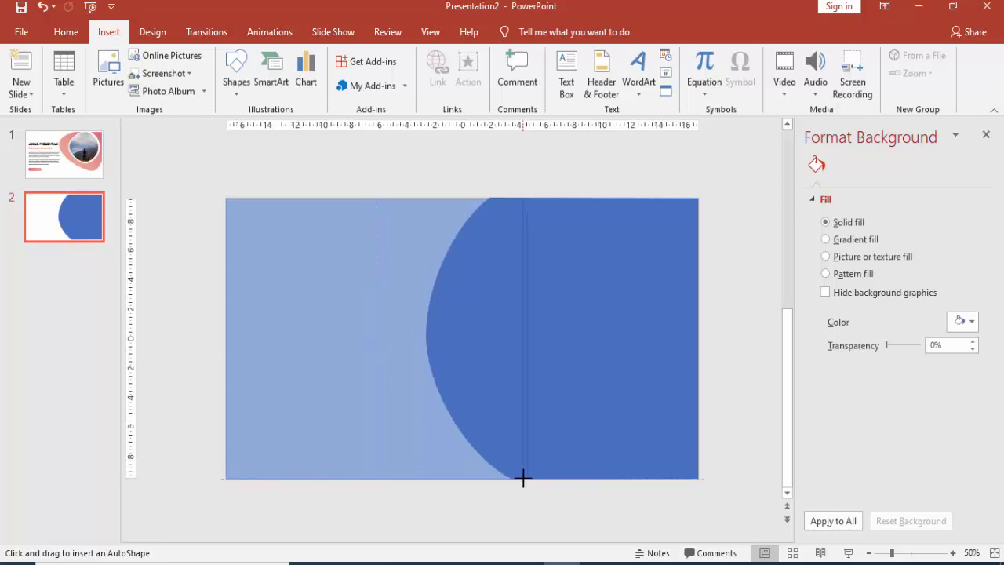
left_click_drag(522, 480, 523, 480)
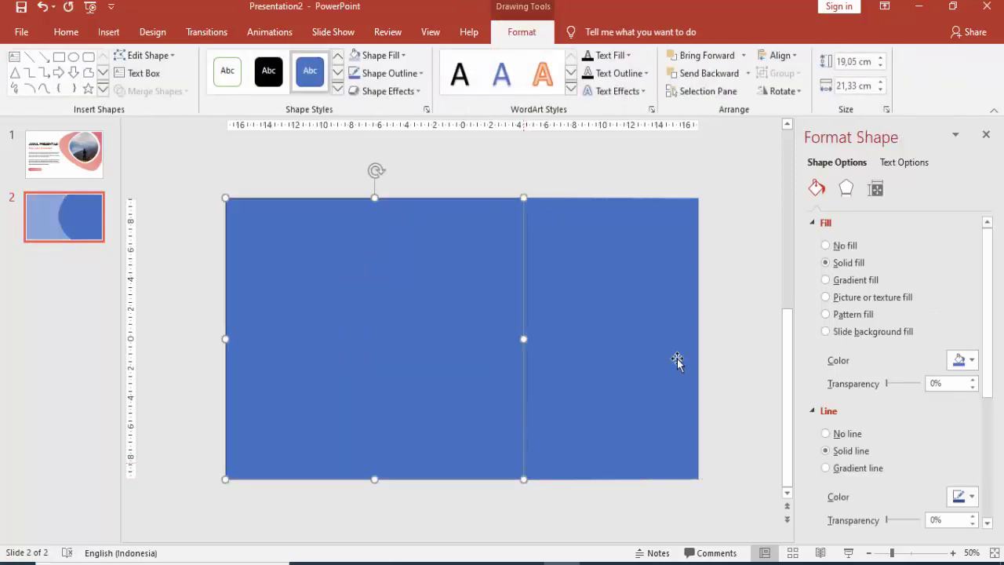
- Give the left rectangle no fill and switch it into Edit Points mode
left_click(846, 246)
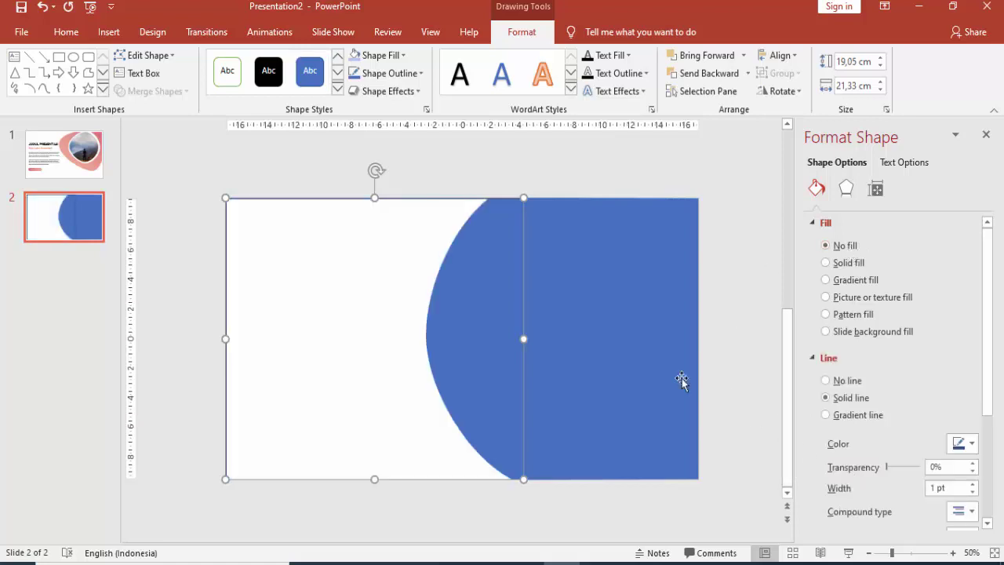
right_click(412, 198)
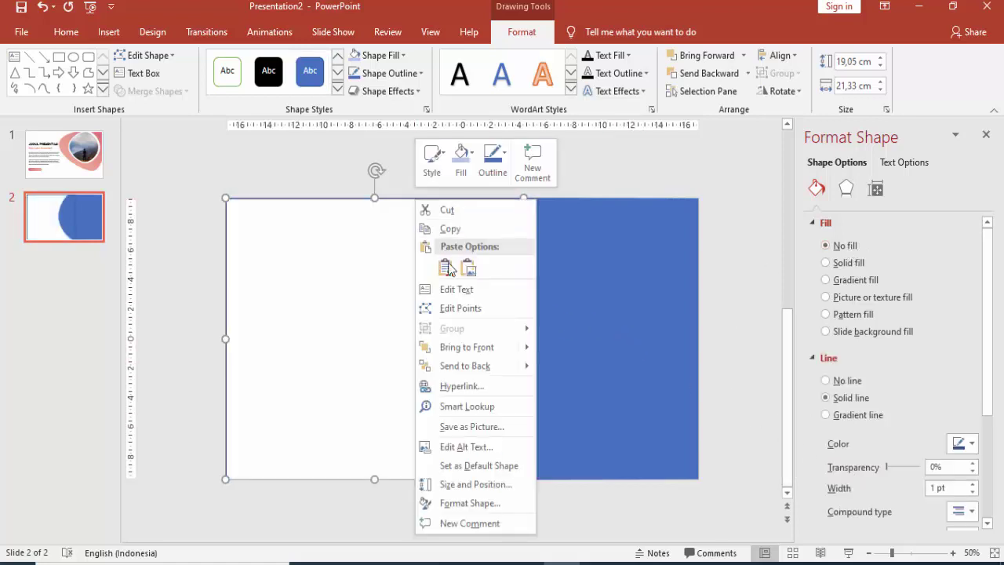
left_click(453, 305)
left_click(522, 328)
right_click(524, 337)
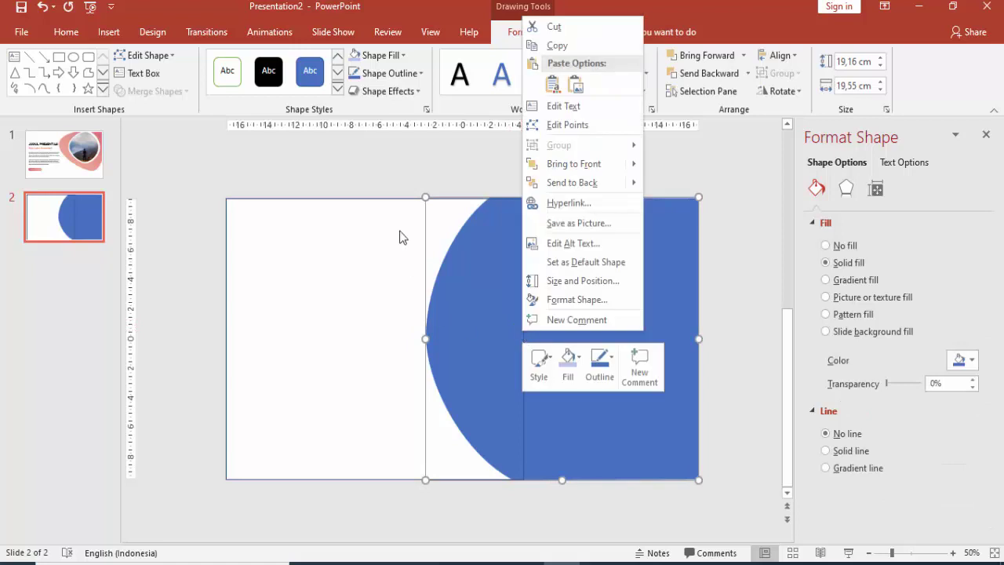
left_click(396, 205)
left_click(394, 198)
right_click(395, 199)
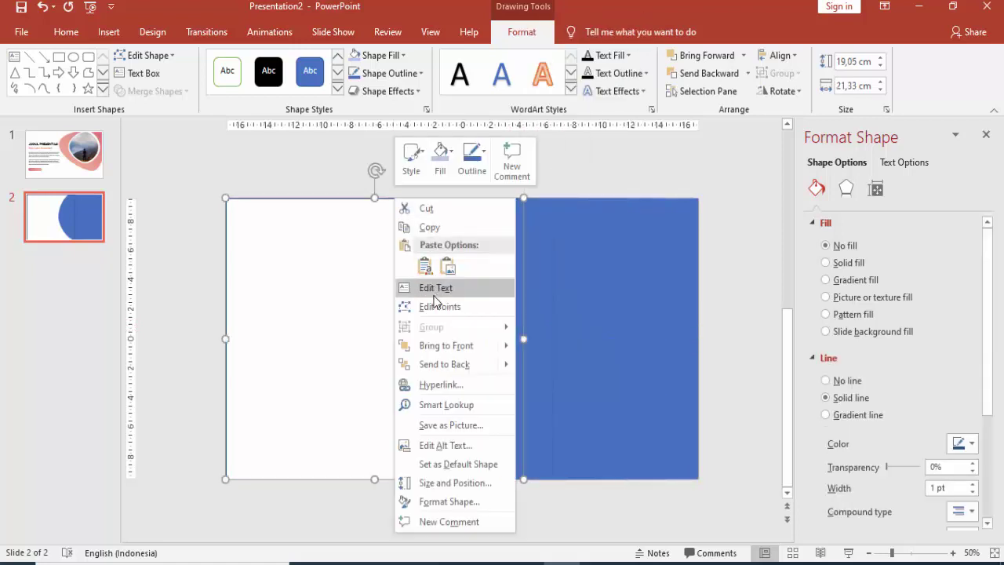
left_click(491, 305)
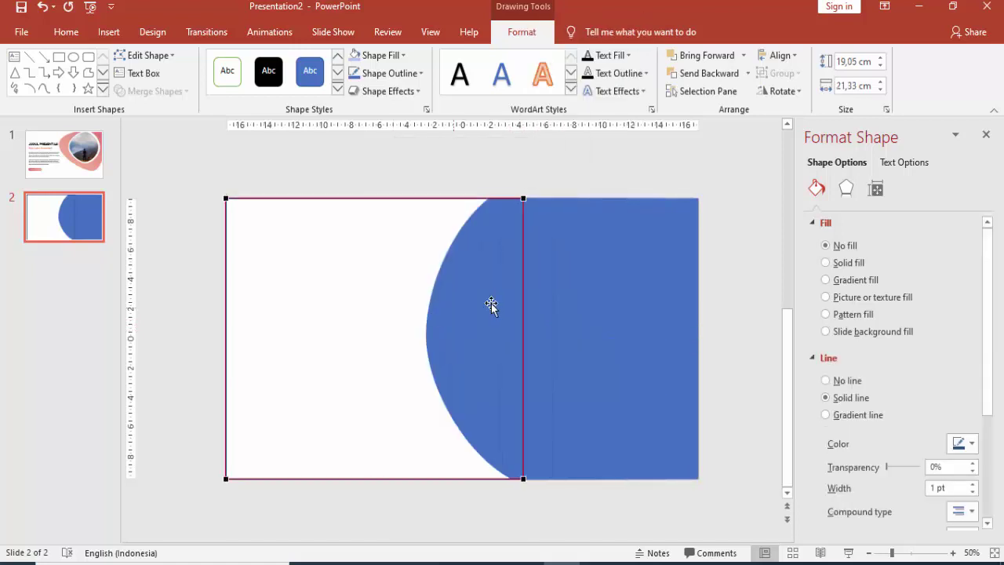
right_click(523, 334)
- Add a point on the rectangle's right edge, pull it left, and move the right corners toward the blue curve
left_click(568, 344)
left_click_drag(523, 334, 390, 335)
left_click_drag(434, 288, 430, 241)
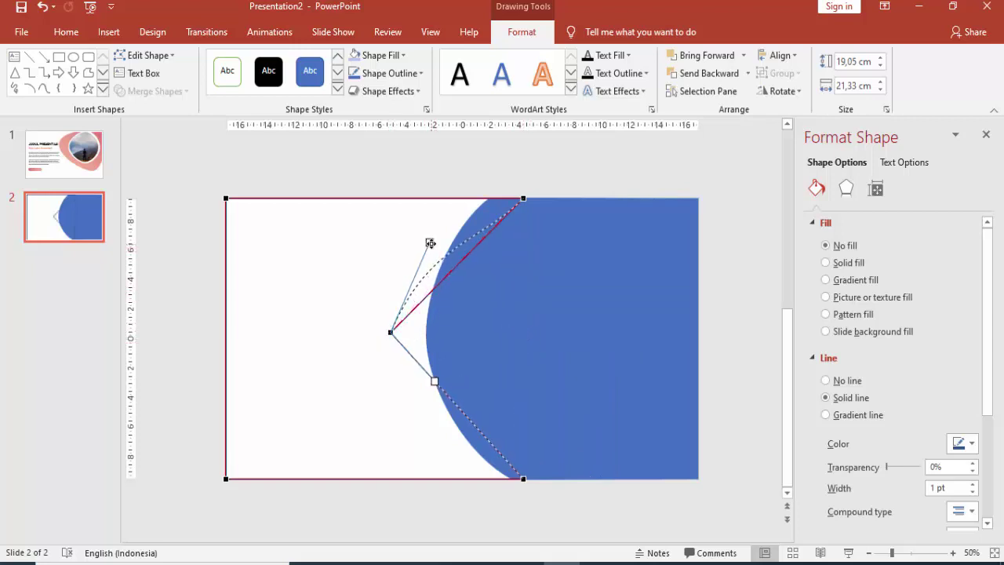
left_click_drag(435, 381, 428, 434)
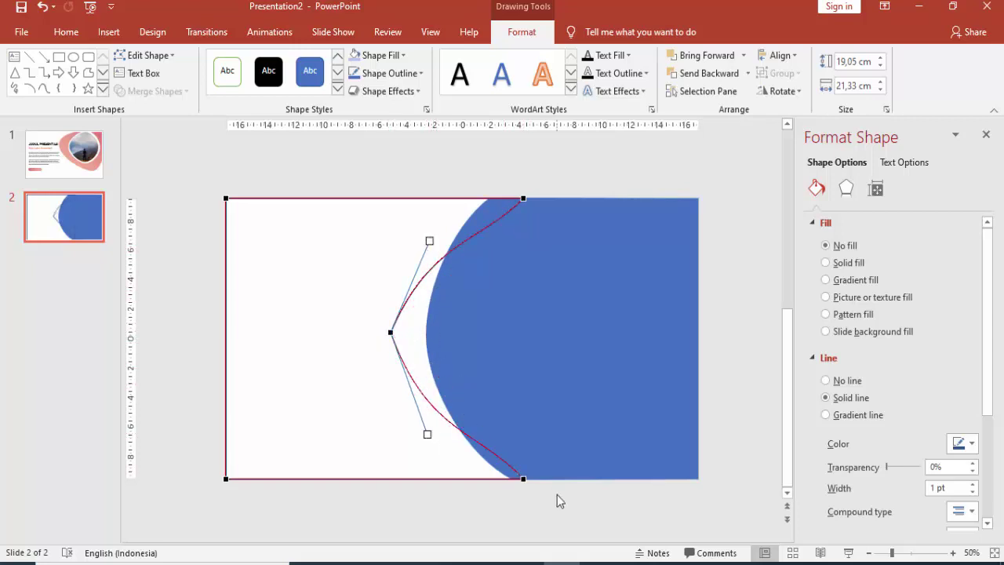
left_click_drag(526, 479, 503, 479)
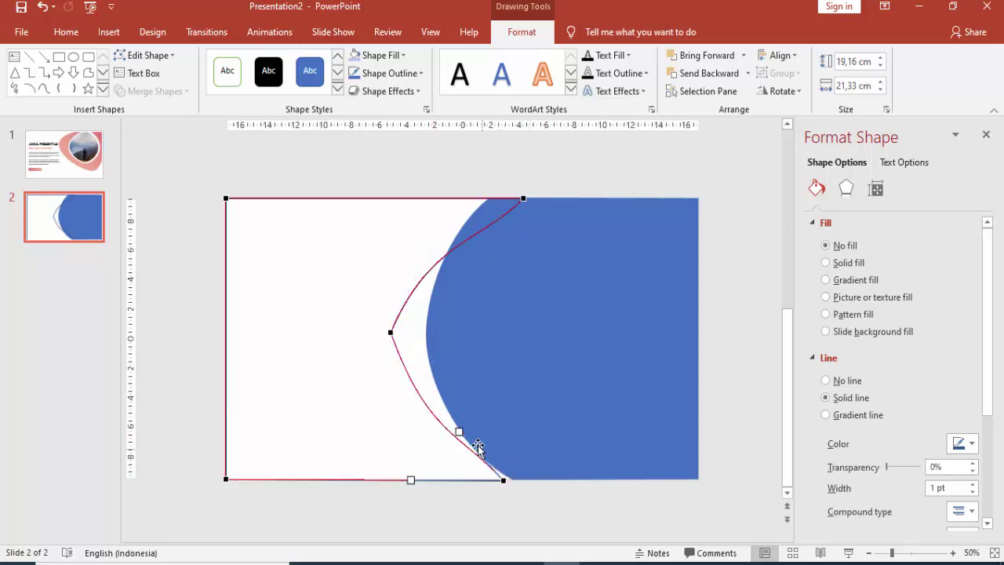
left_click_drag(459, 432, 446, 440)
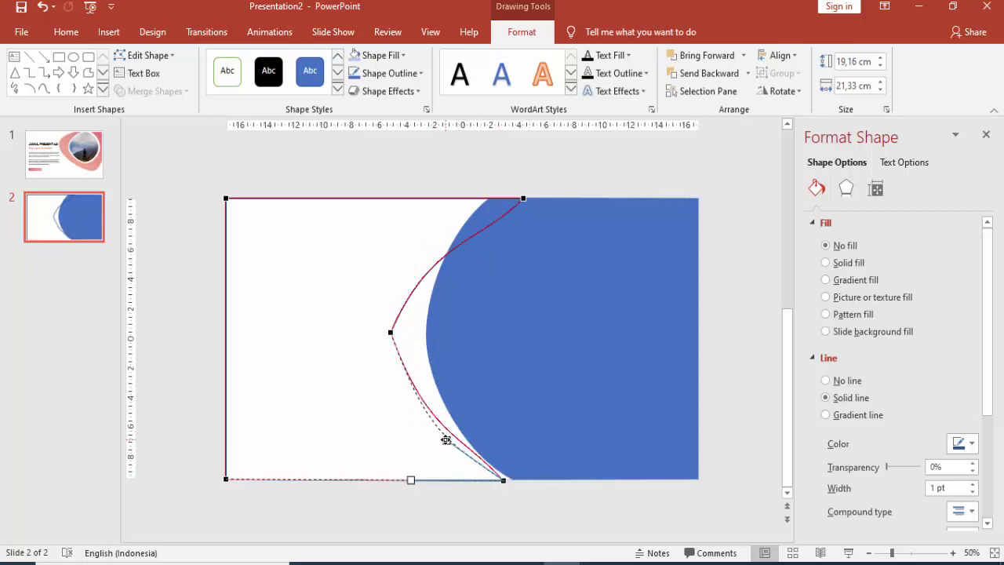
left_click(393, 329)
left_click_drag(392, 330, 400, 320)
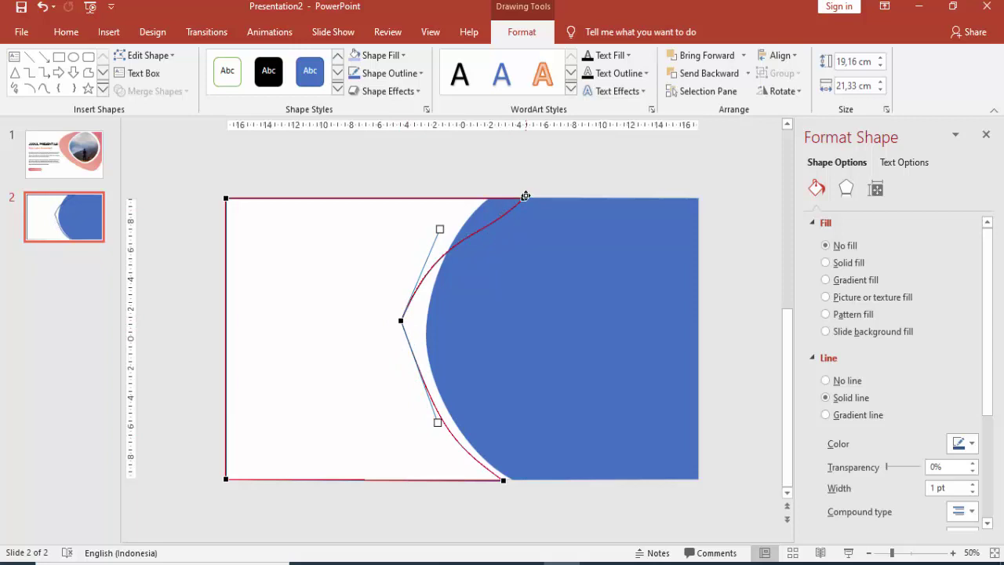
left_click_drag(526, 196, 478, 199)
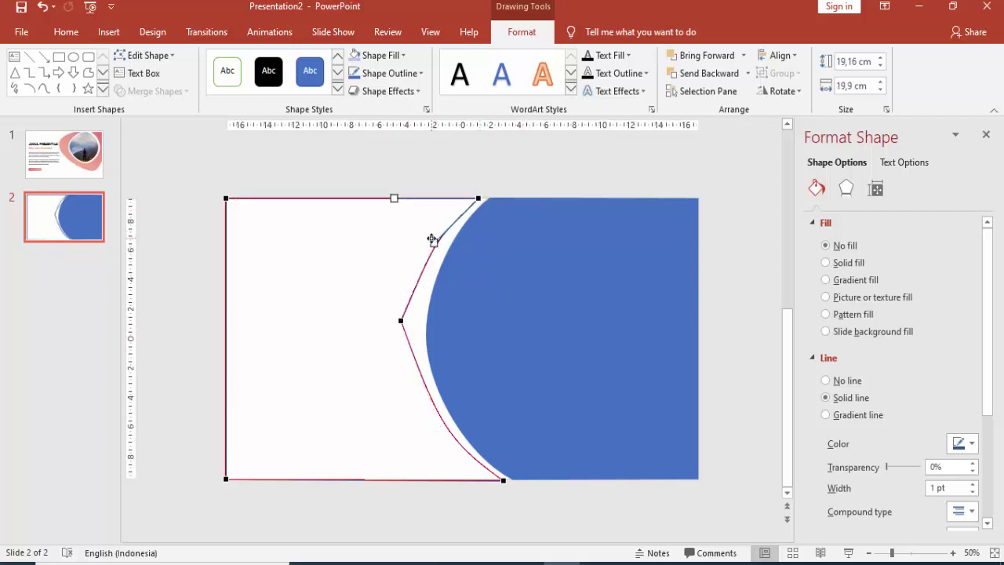
left_click_drag(433, 240, 410, 254)
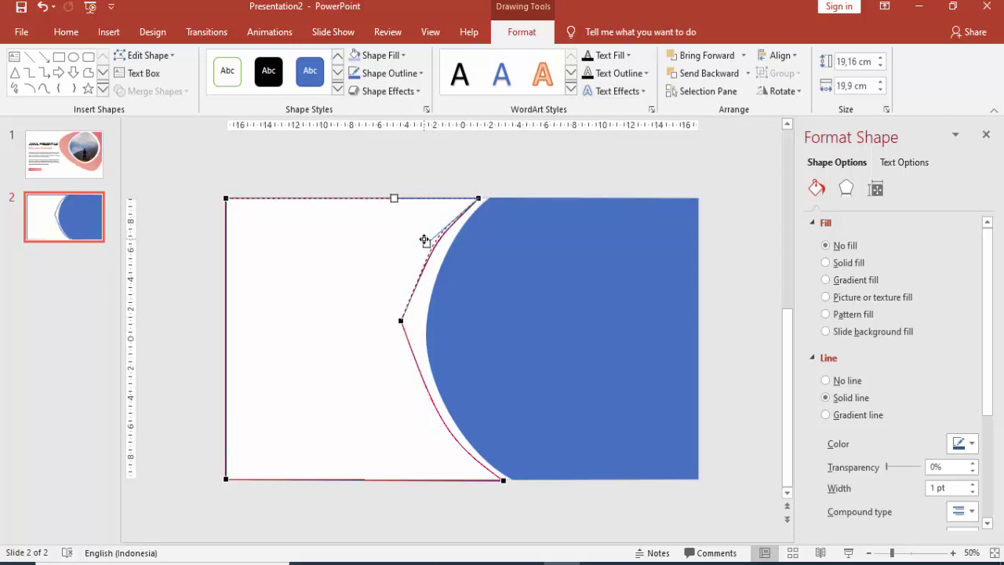
- Make the middle point a Smooth Point and even out the curve to trace the blue bulge
left_click(401, 321)
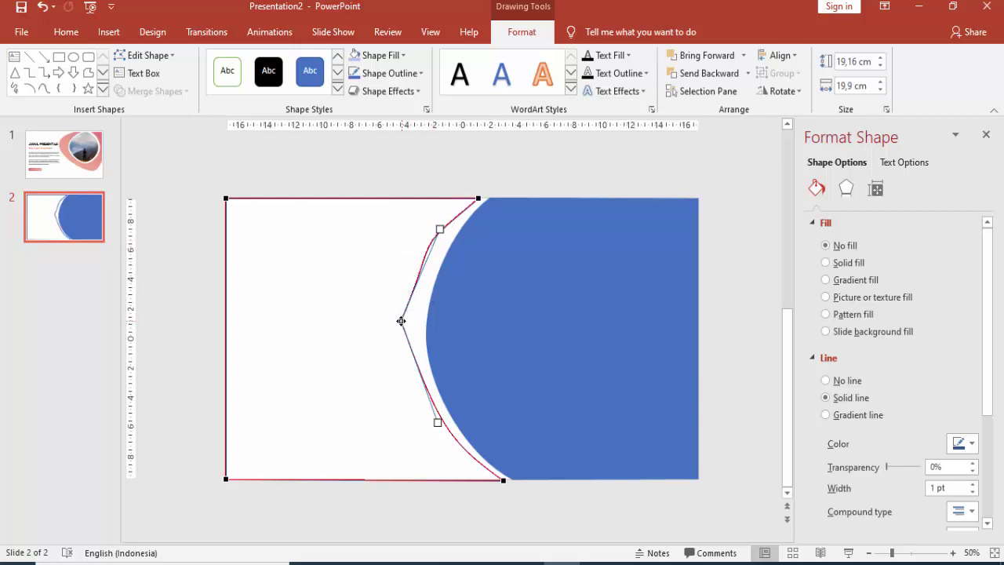
right_click(401, 321)
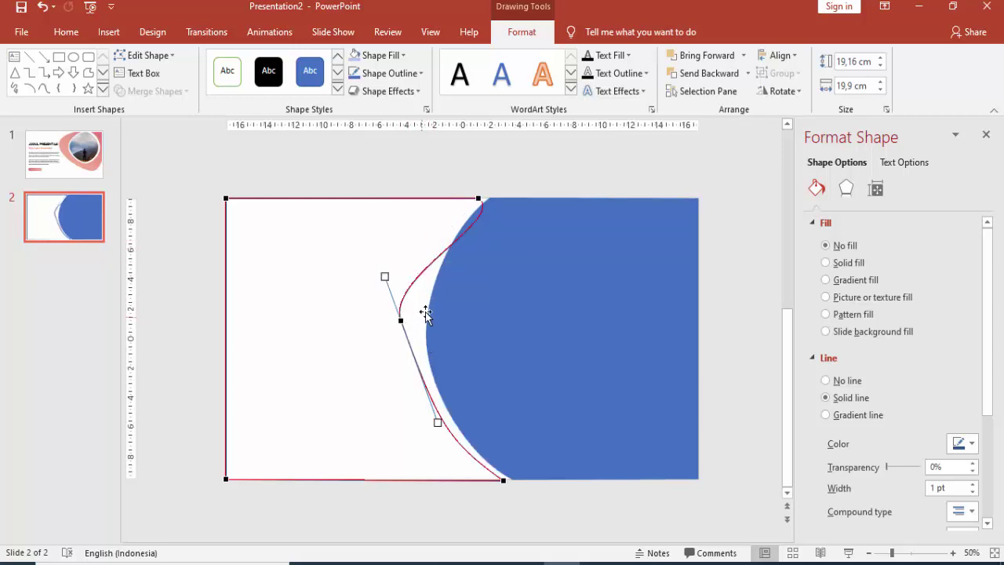
left_click_drag(382, 275, 395, 275)
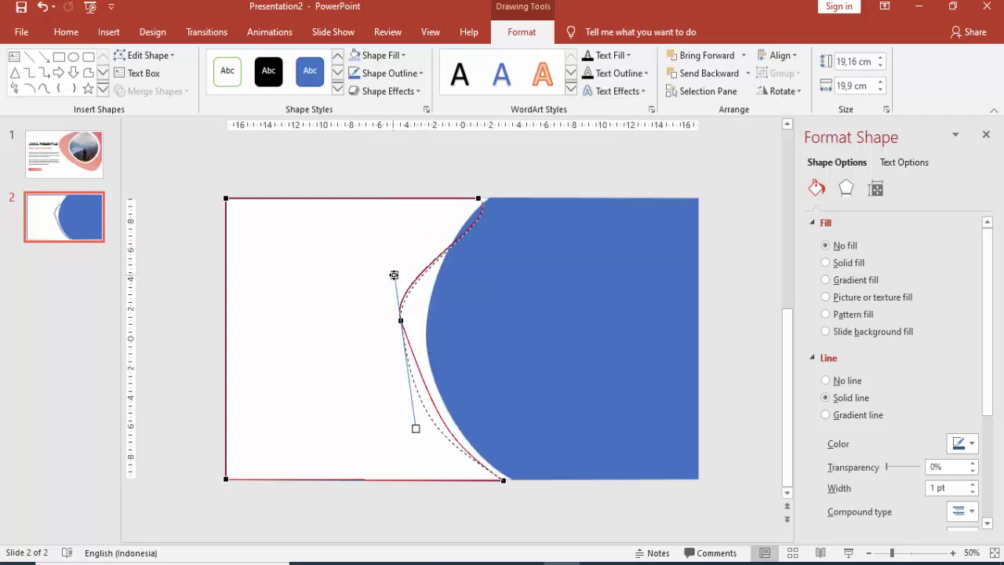
right_click(401, 321)
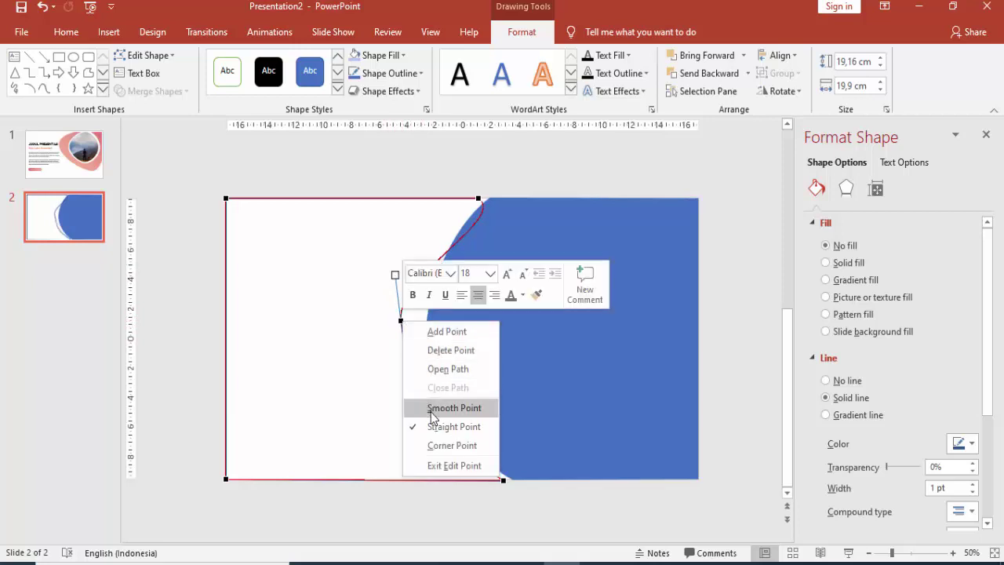
left_click(454, 408)
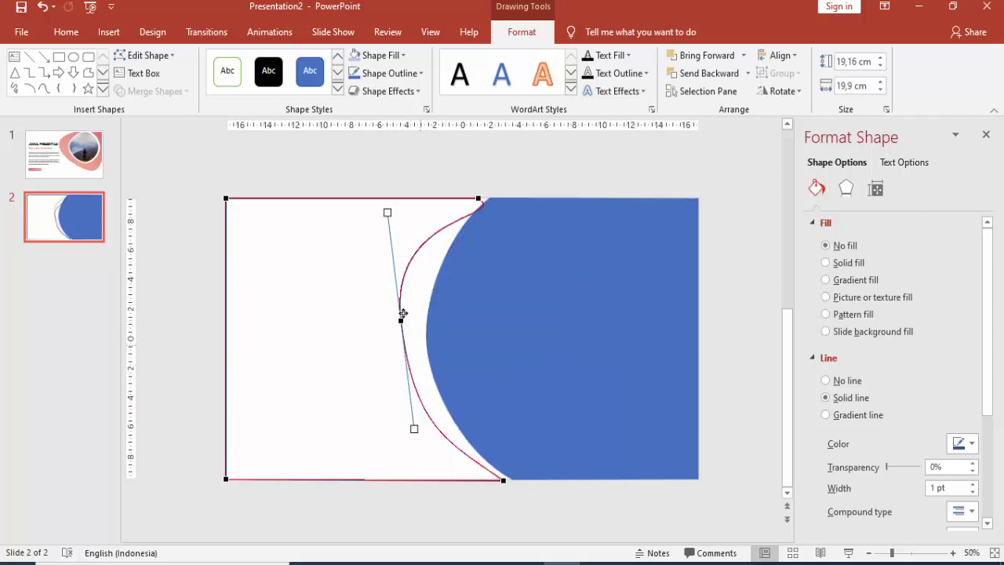
left_click_drag(389, 213, 399, 225)
left_click(479, 198)
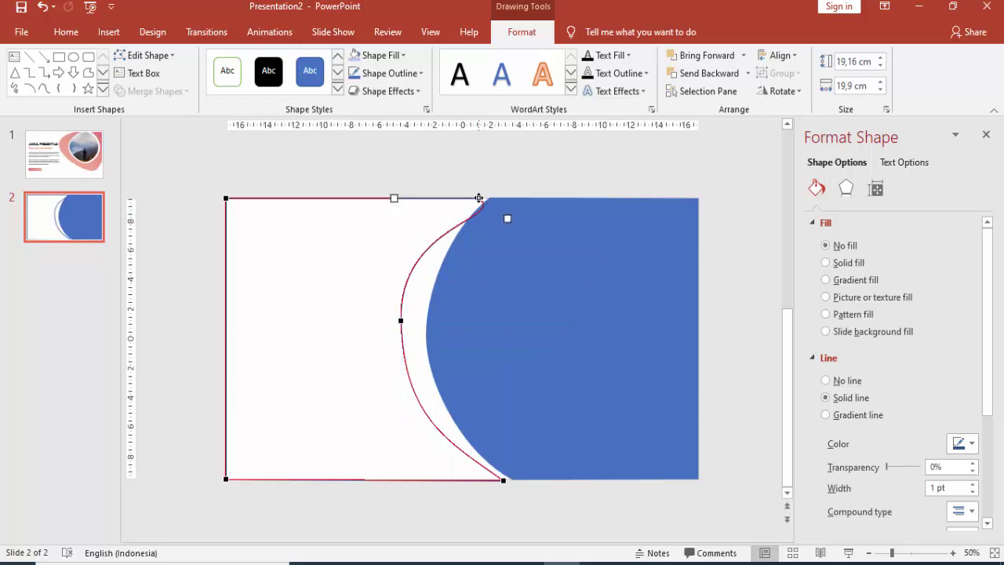
left_click_drag(508, 221, 433, 235)
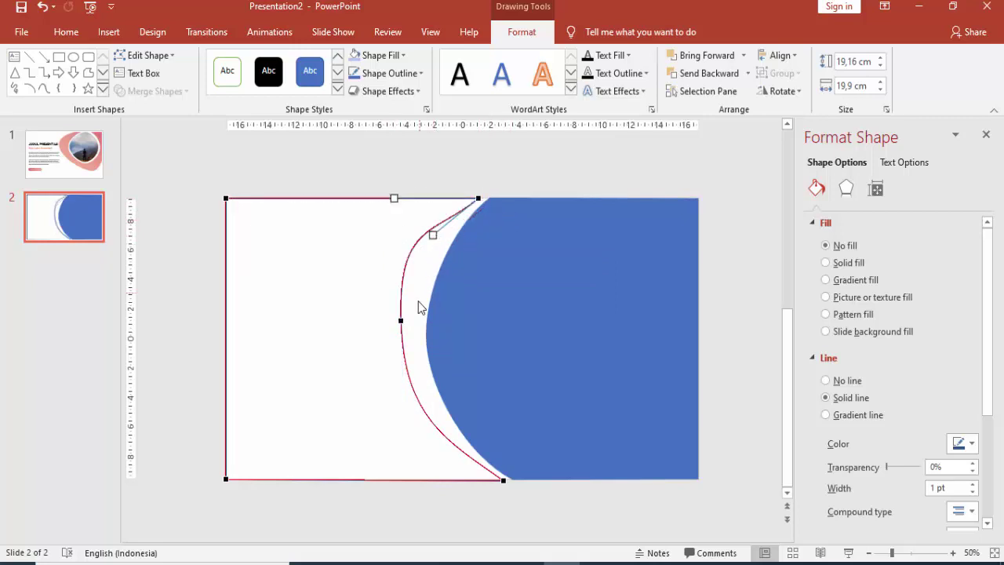
left_click_drag(404, 321, 415, 339)
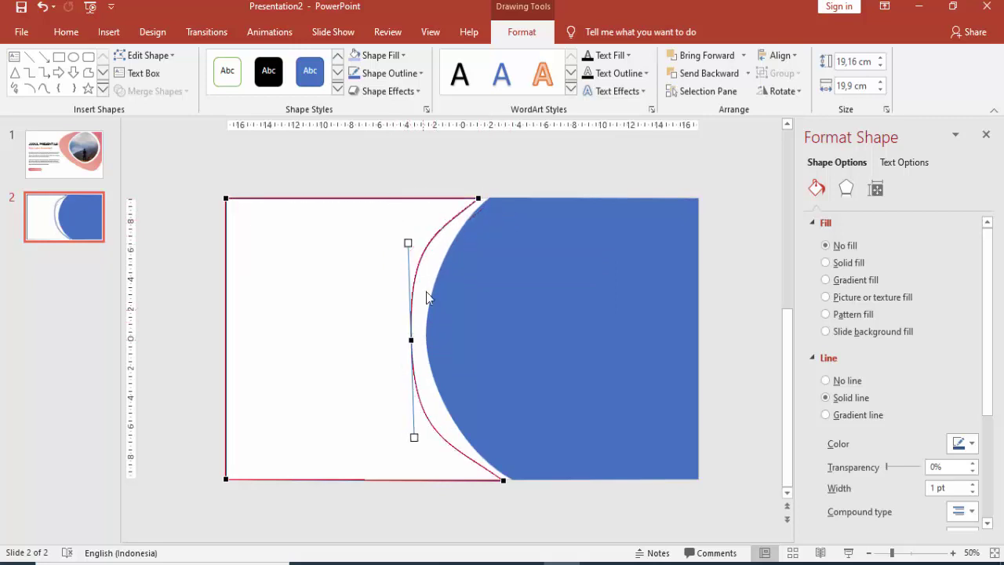
mouse_move(409, 244)
left_mouse_down()
mouse_move(422, 243)
mouse_move(410, 283)
left_mouse_up()
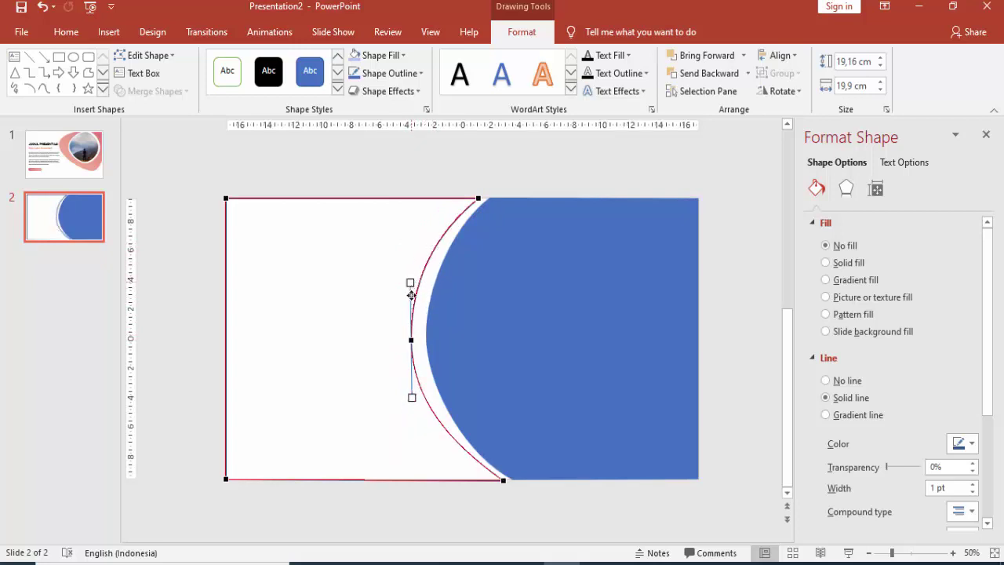
left_click(409, 341)
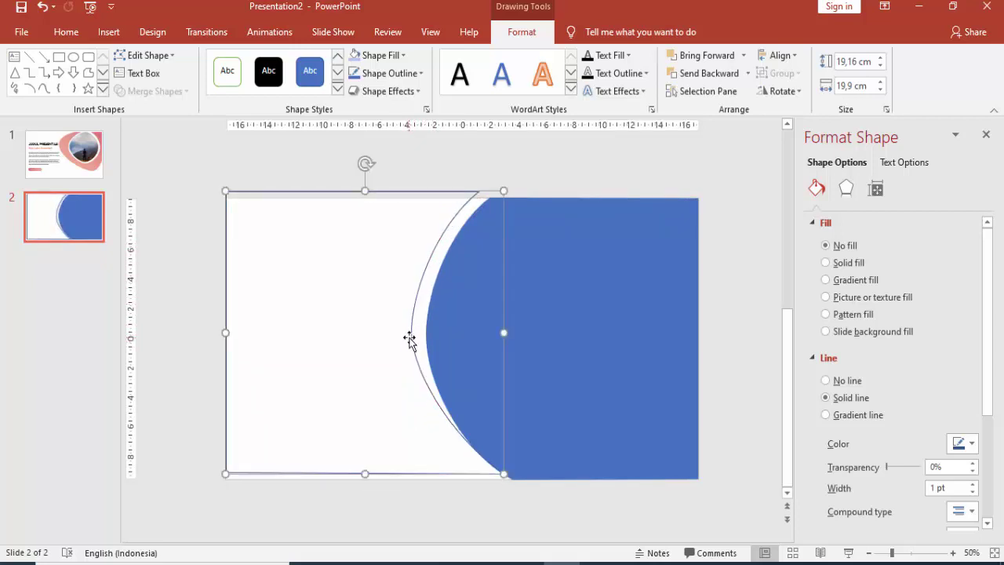
- Re-enter Edit Points and nudge the middle and bottom points to smooth the curve
right_click(430, 262)
left_click(457, 347)
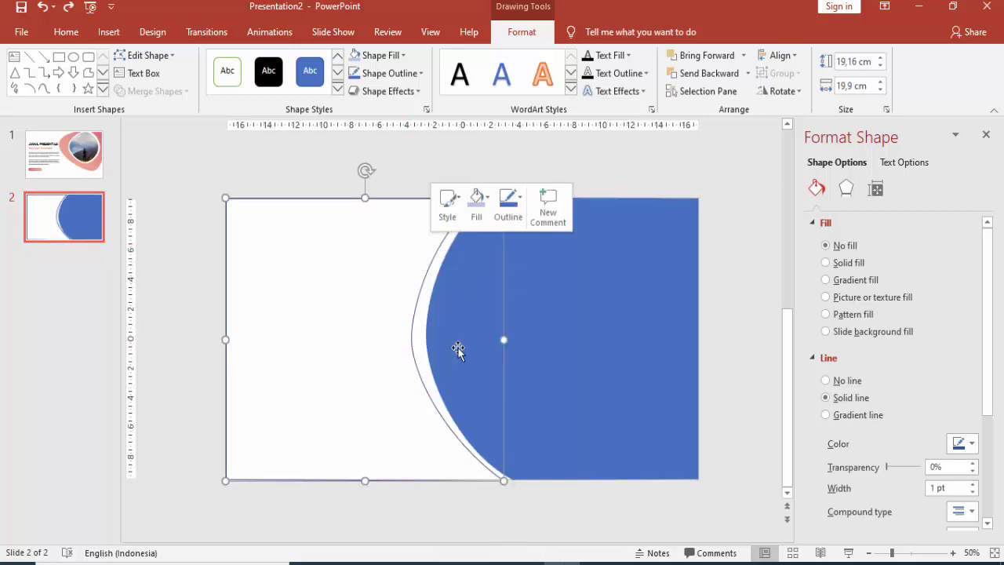
left_click(411, 340)
left_click_drag(411, 341, 409, 333)
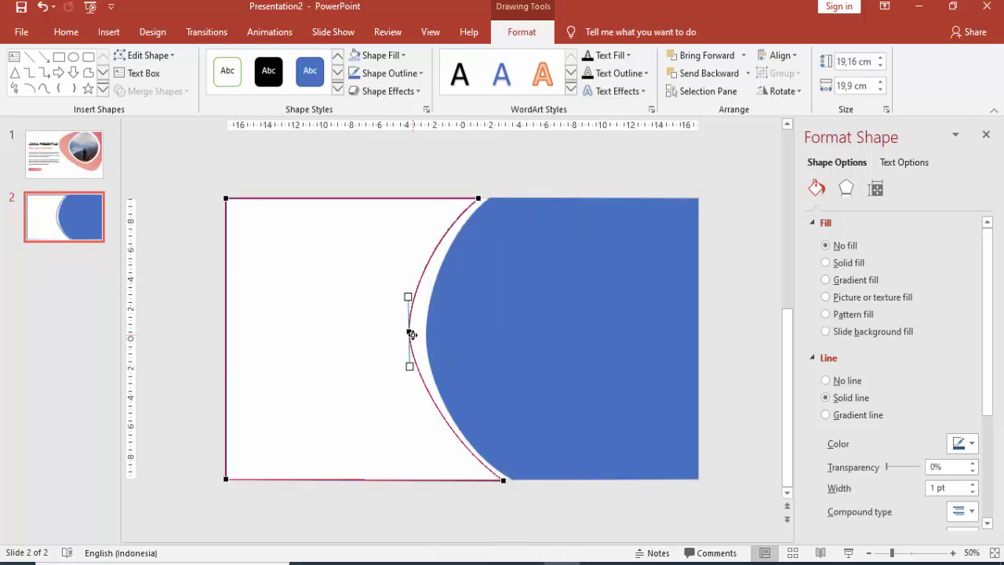
left_click(501, 480)
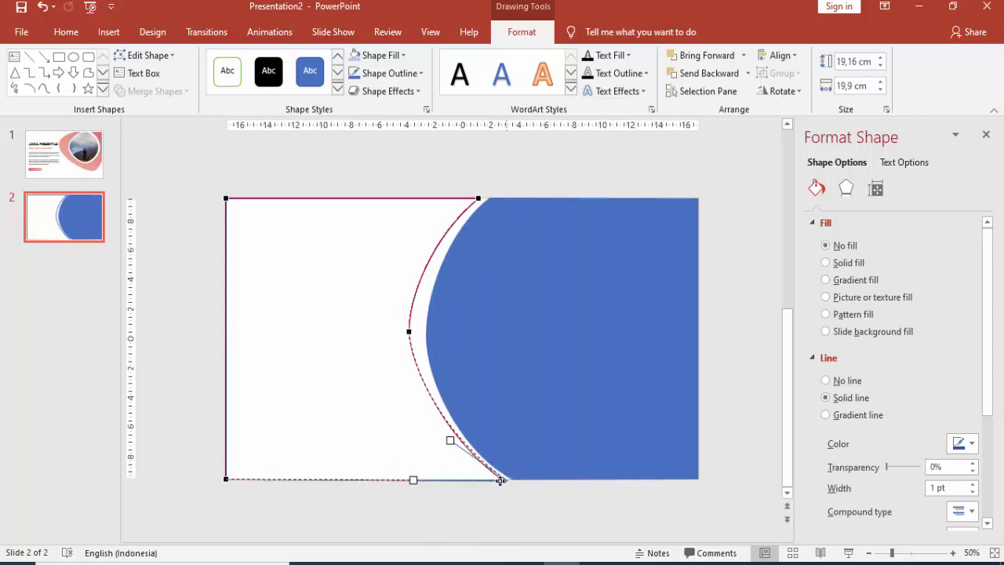
left_click_drag(448, 439, 444, 444)
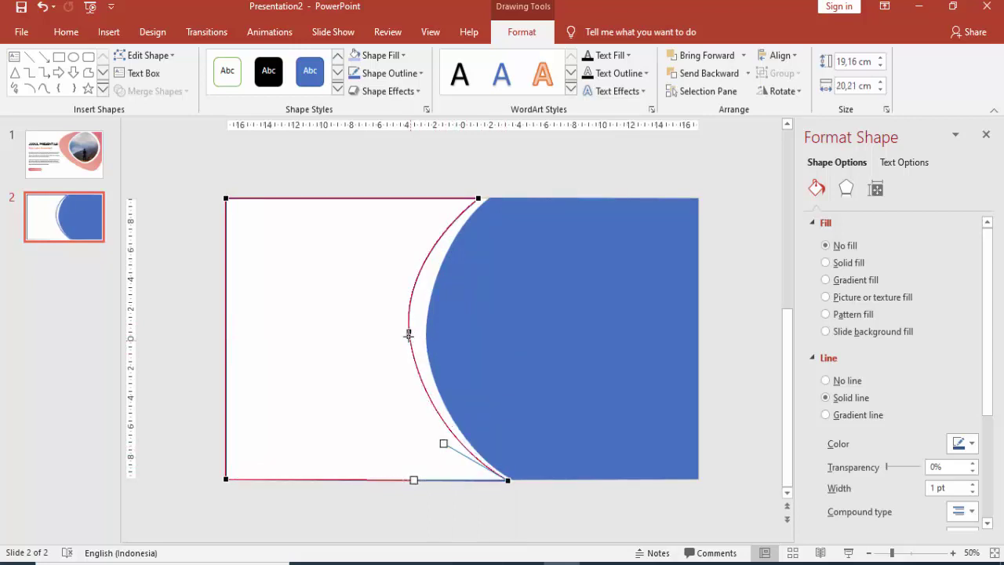
left_click_drag(407, 332, 403, 334)
left_click_drag(398, 284, 403, 279)
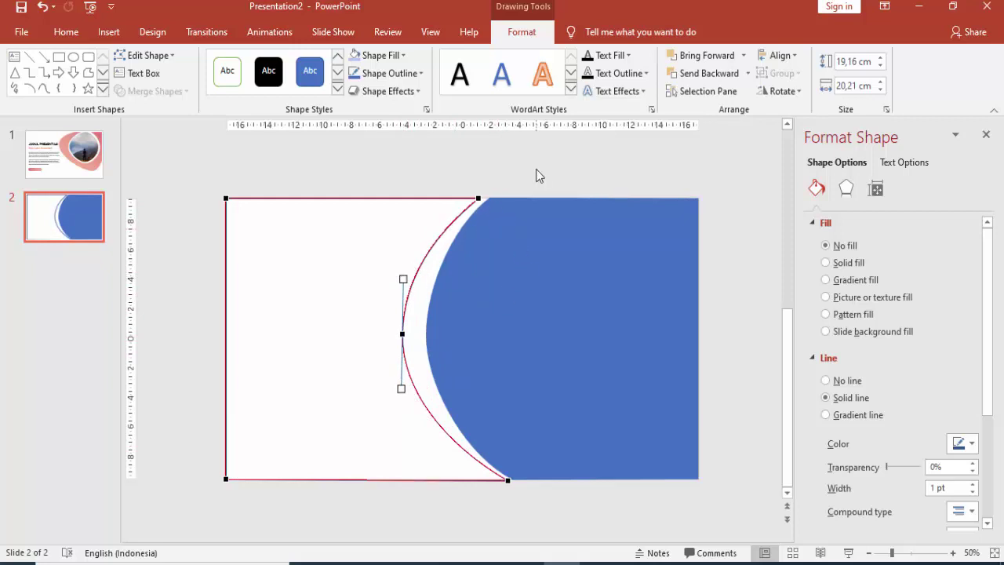
- Set the white curved shape's outline to No line
left_click(411, 251)
left_click(435, 250)
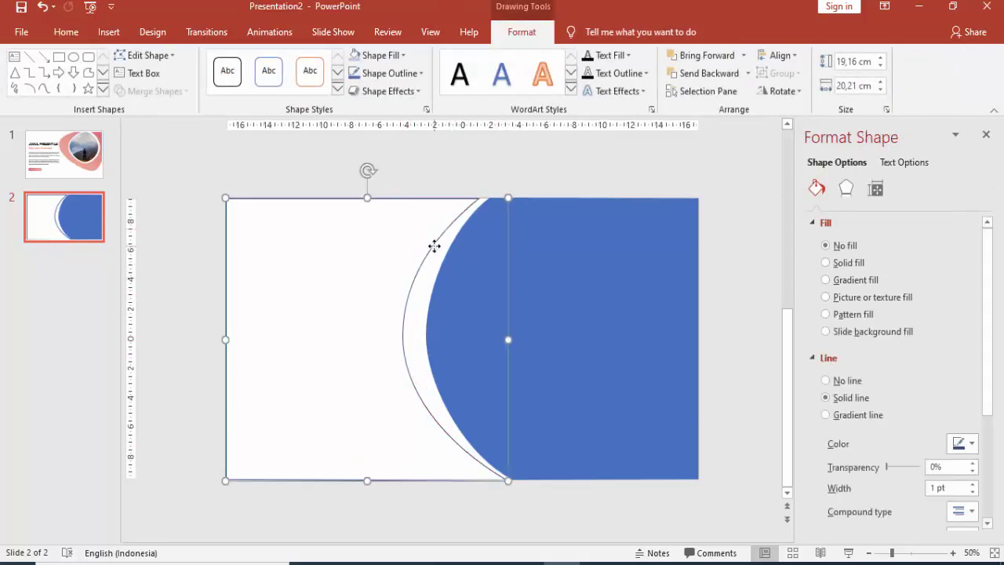
left_click(849, 381)
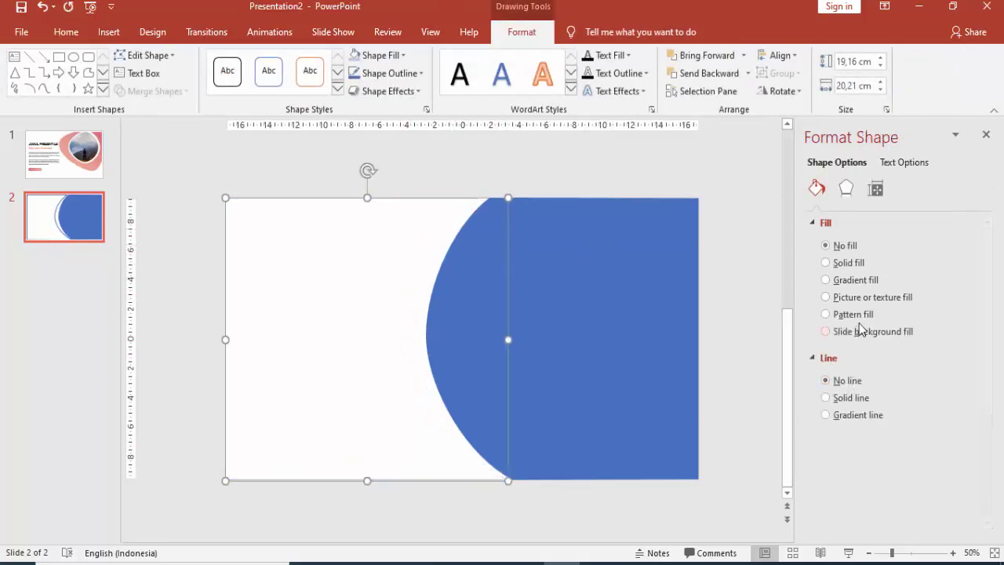
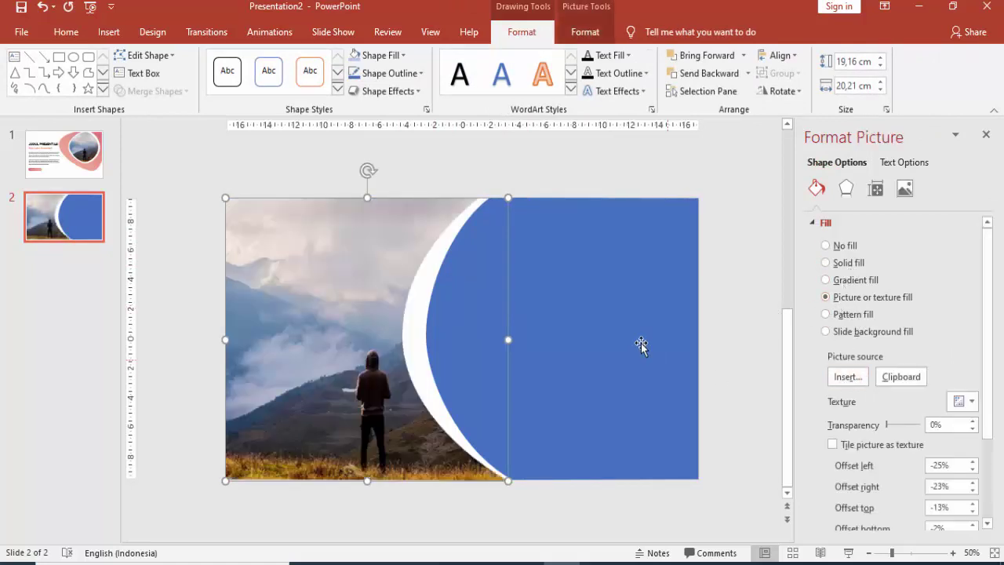
- Replace the curved shape's solid blue fill on slide 2 with a pink linear gradient
left_click(640, 343)
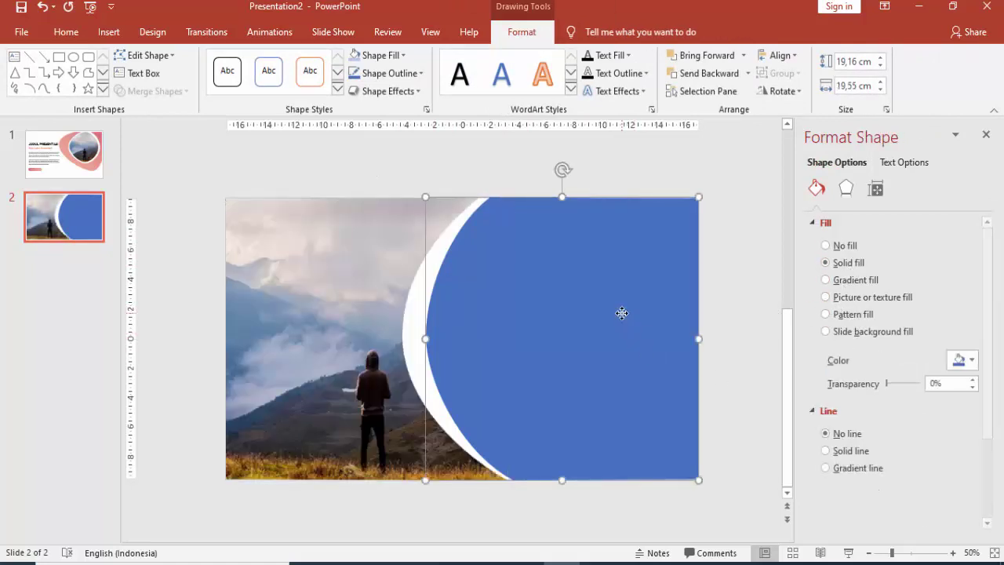
left_click(851, 283)
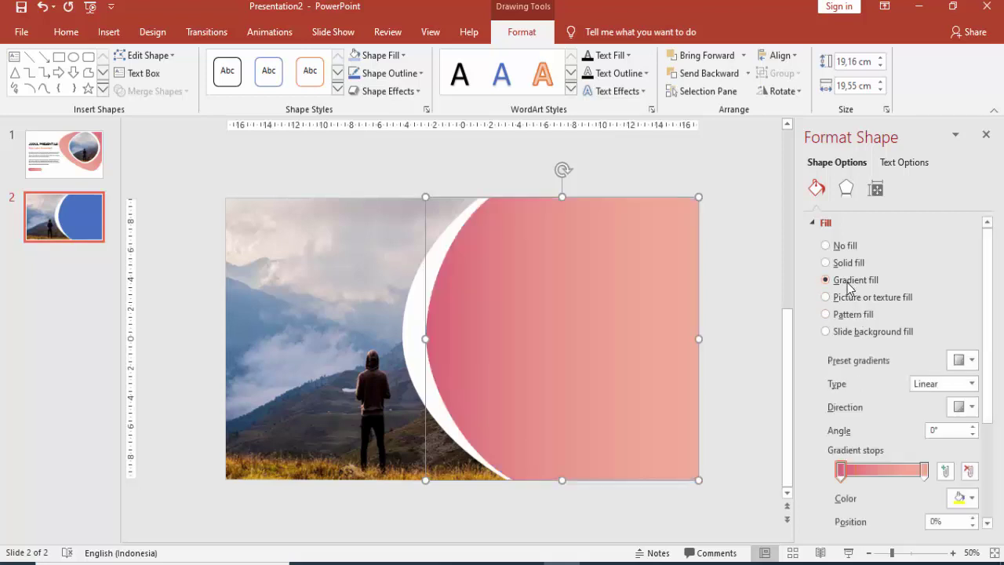
left_click(732, 258)
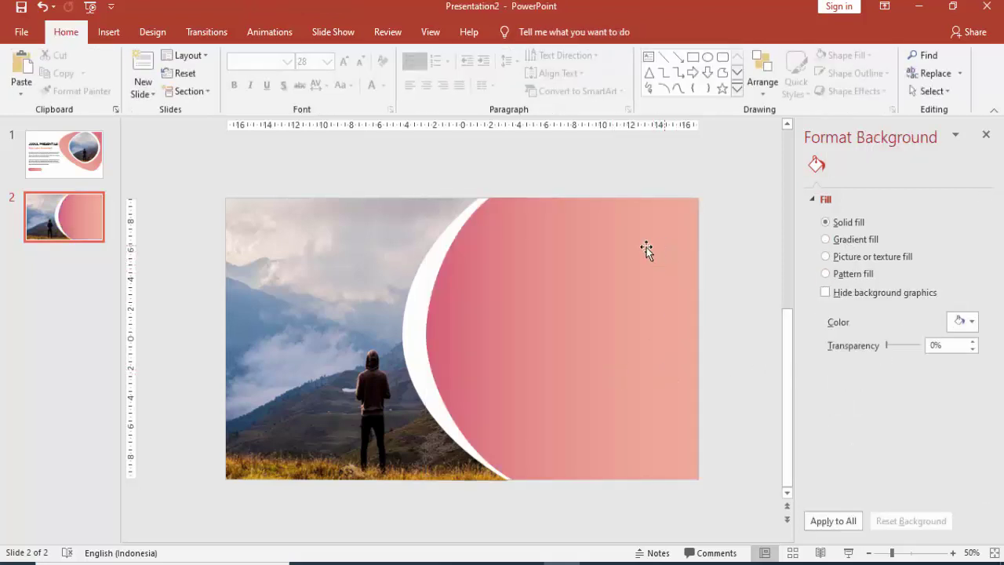
- Paste slide 1's title, subtitle and body text onto slide 2 over the pink area
left_click(63, 154)
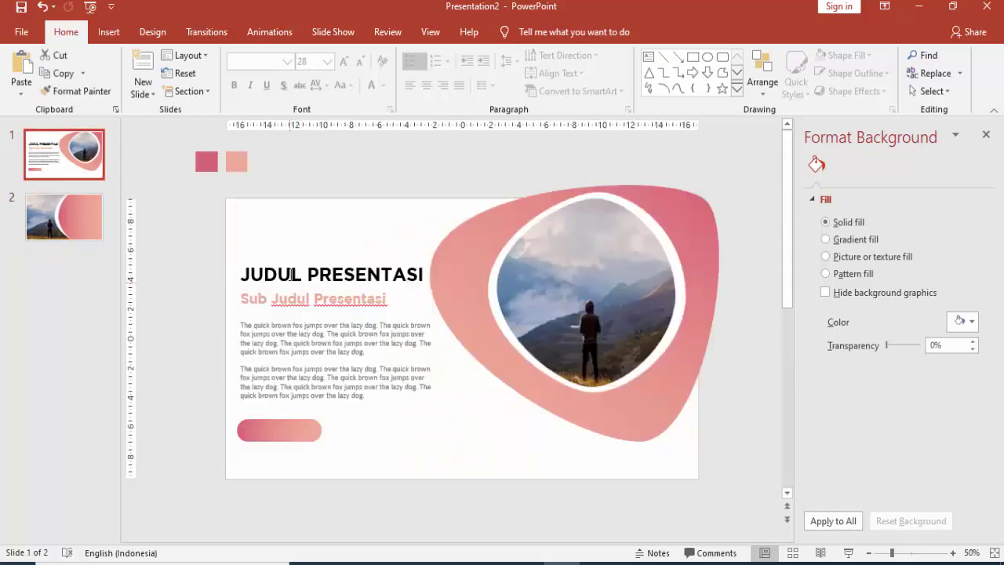
left_click(292, 274)
left_click(298, 299, "shift")
left_click(299, 338, "shift")
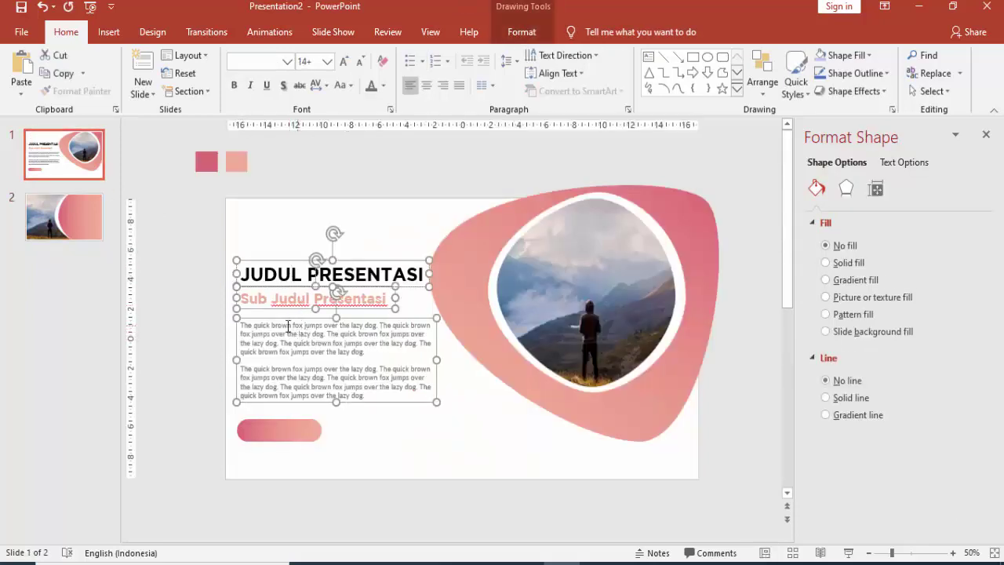
left_click(69, 223)
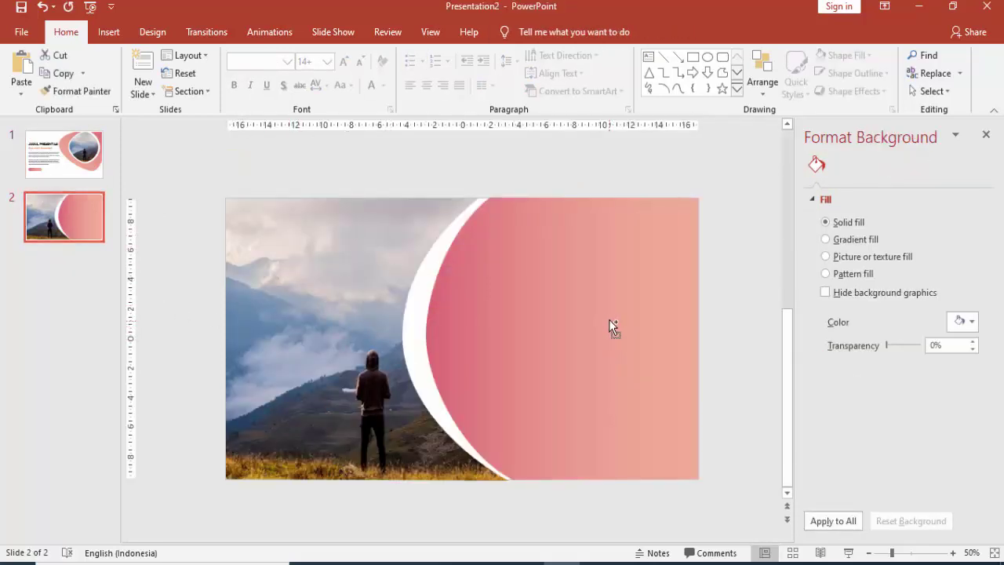
key("ctrl+v")
left_click_drag(365, 262, 584, 261)
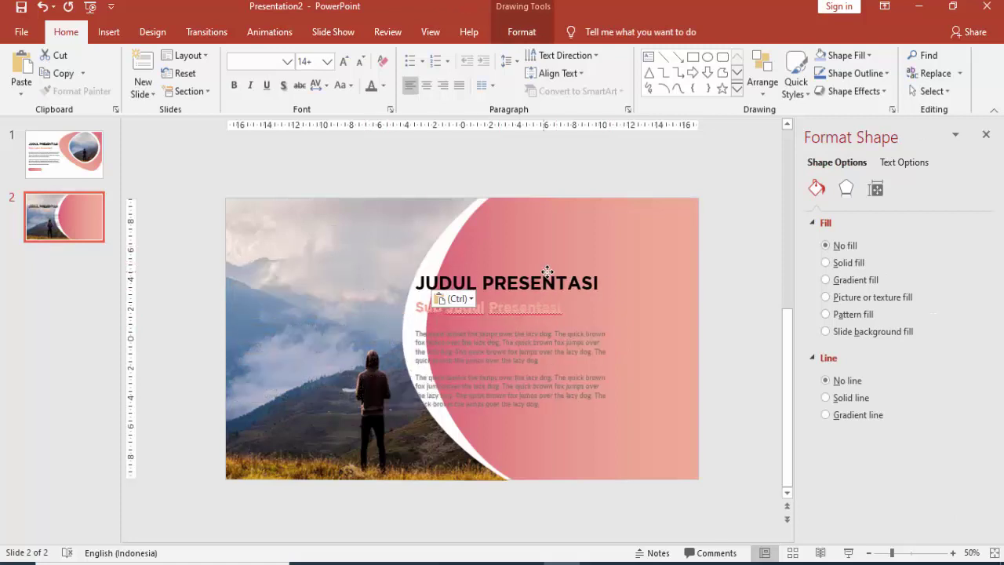
- Make the pasted text white and widen the body text box to the right
left_click(383, 85)
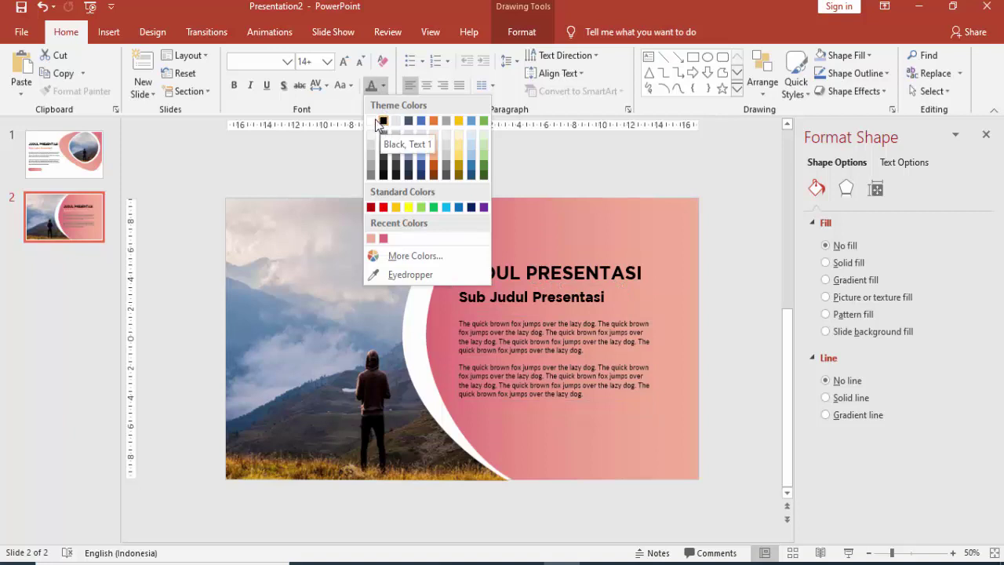
left_click(371, 121)
left_click(661, 242)
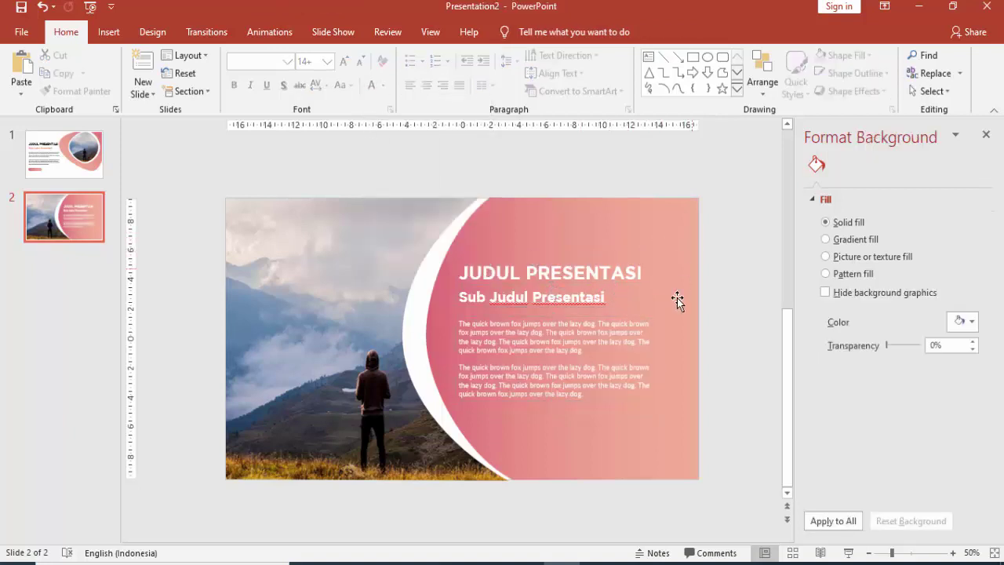
left_click(650, 332)
left_click_drag(654, 358, 662, 362)
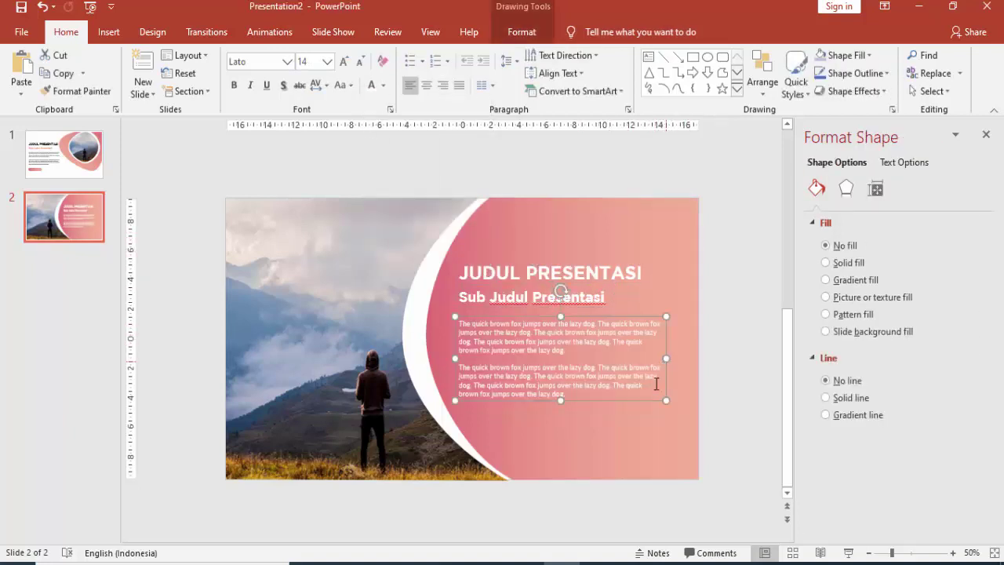
left_click(731, 295)
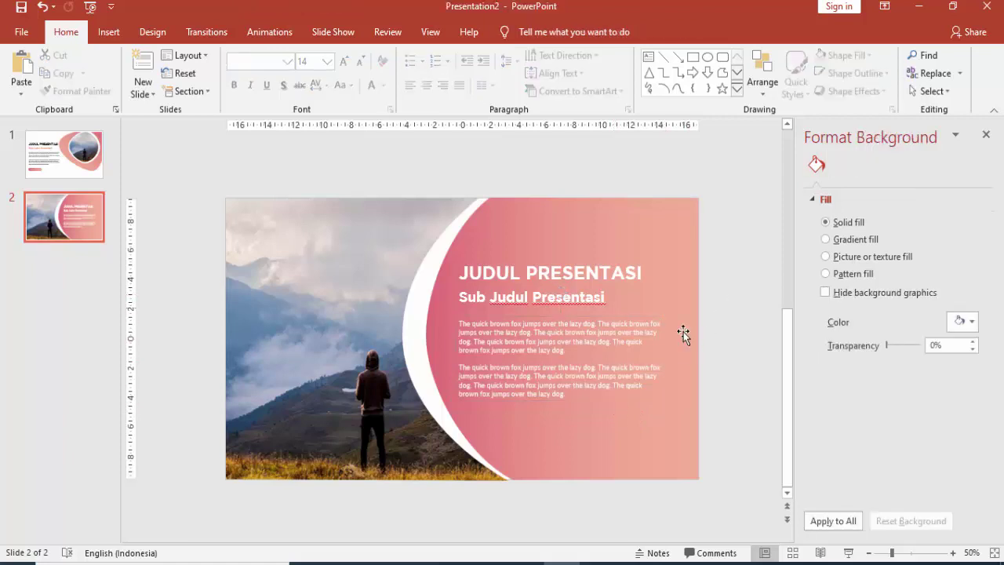
left_click(78, 157)
- Preview slide 2 as a full-screen slide show, then exit it
left_click(82, 215)
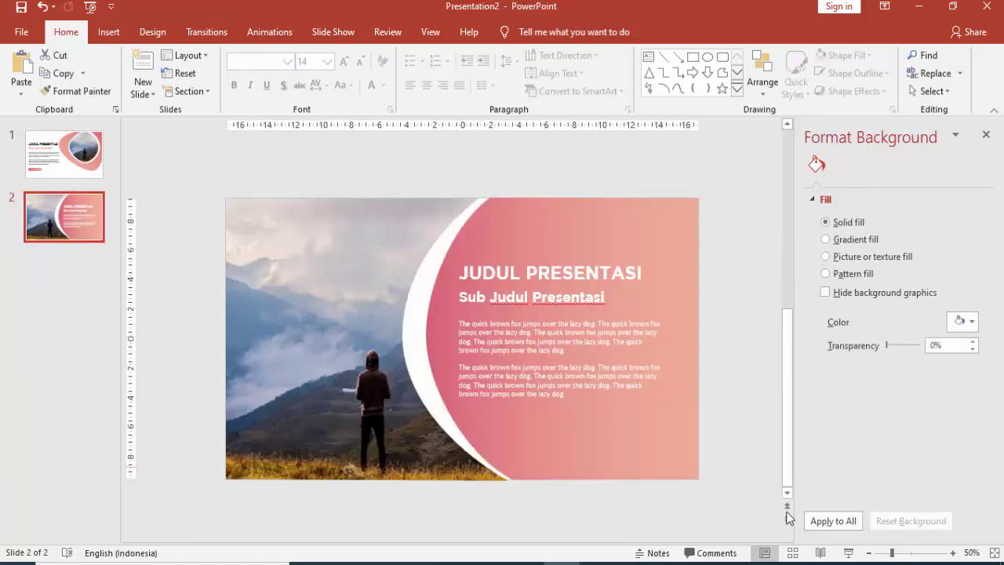
left_click(849, 552)
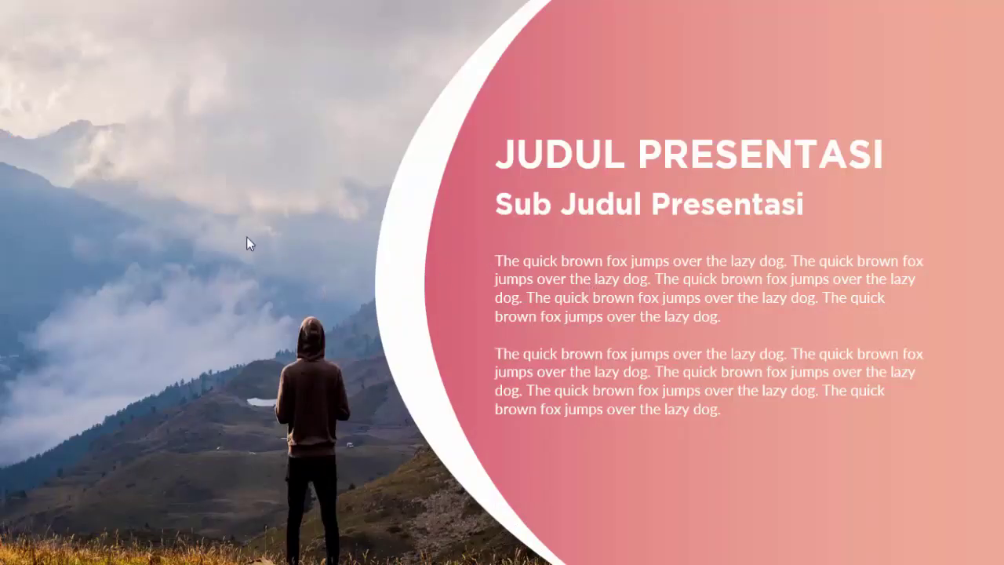
key("Escape")
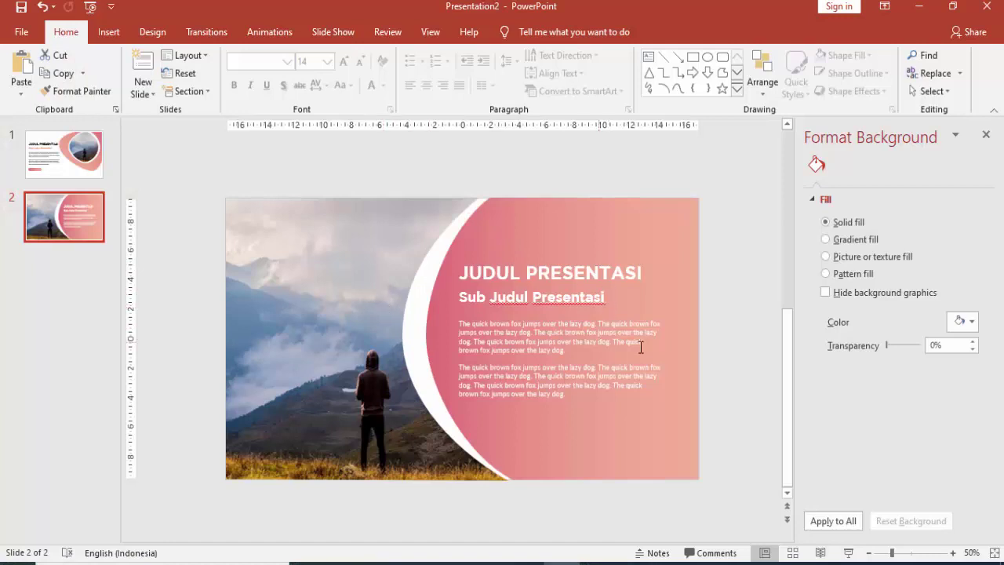
- Set the pink shape's gradient direction to Linear Diagonal at 45°
left_click(668, 287)
left_click(969, 408)
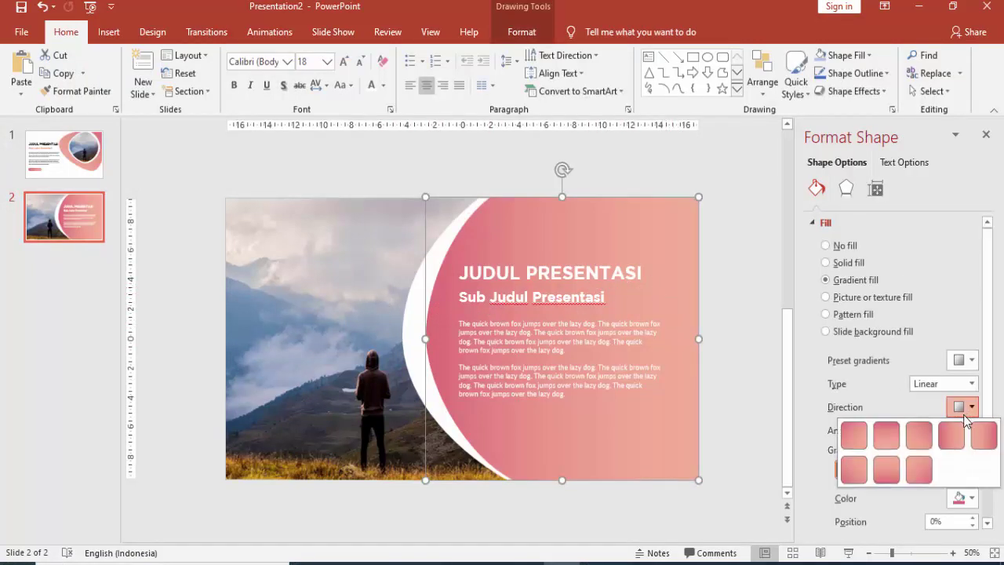
left_click(857, 438)
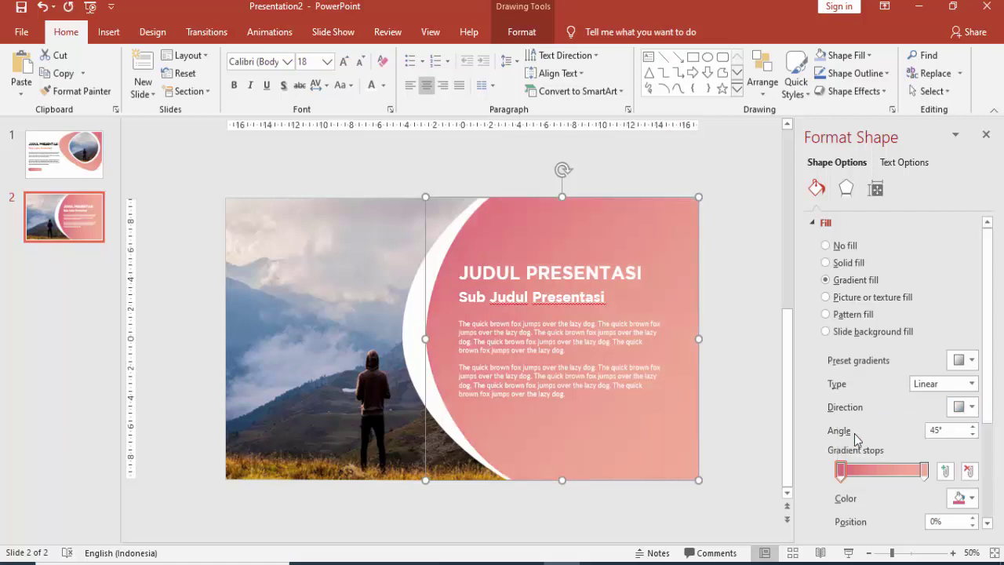
left_click(742, 339)
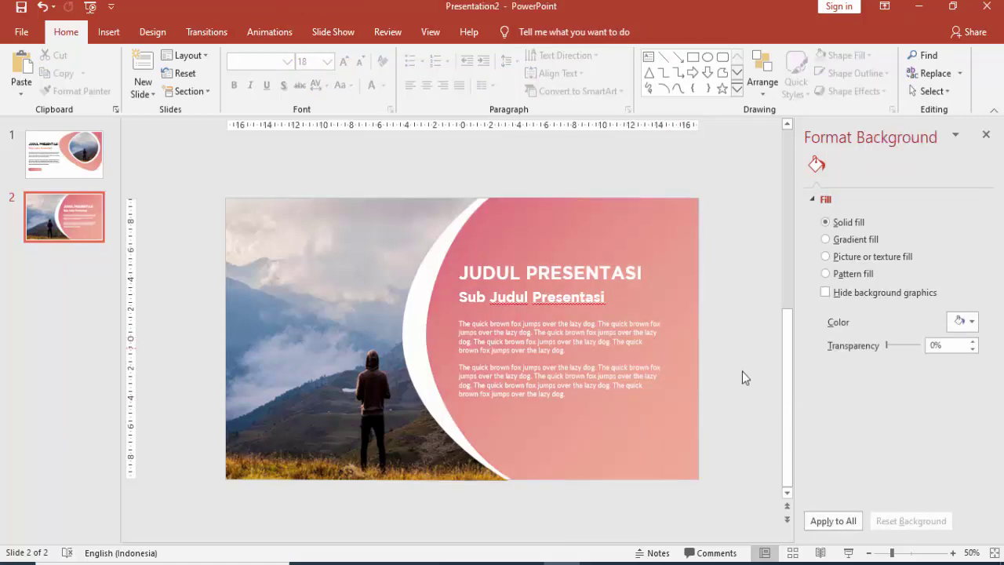
scroll(742, 371, "up", 1)
left_click(264, 430)
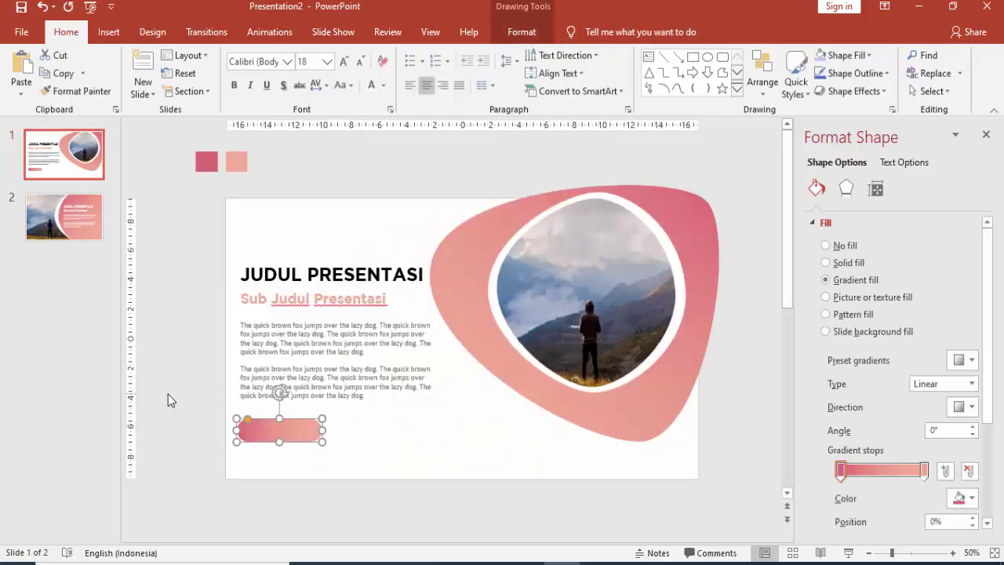
- Paste slide 1's rounded button onto slide 2 with no fill and a white 2 pt outline, below the body text
key("ctrl+c")
left_click(63, 224)
key("ctrl+v")
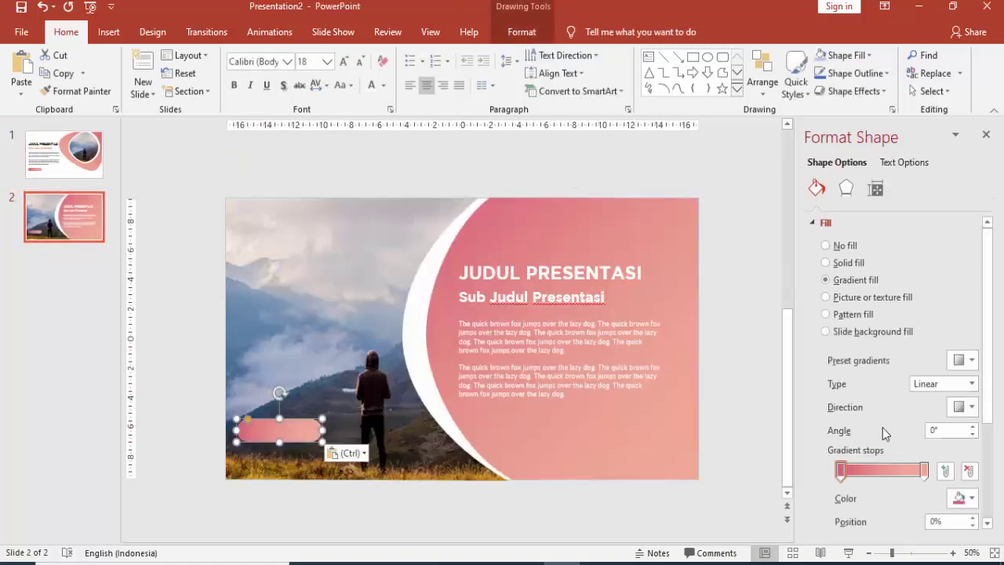
left_click(838, 247)
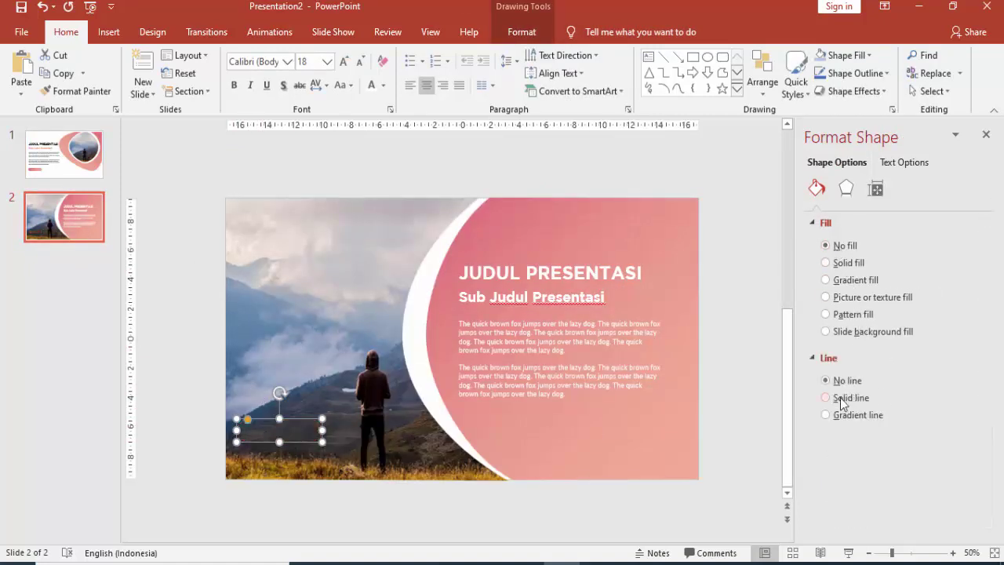
left_click(840, 398)
left_click(962, 444)
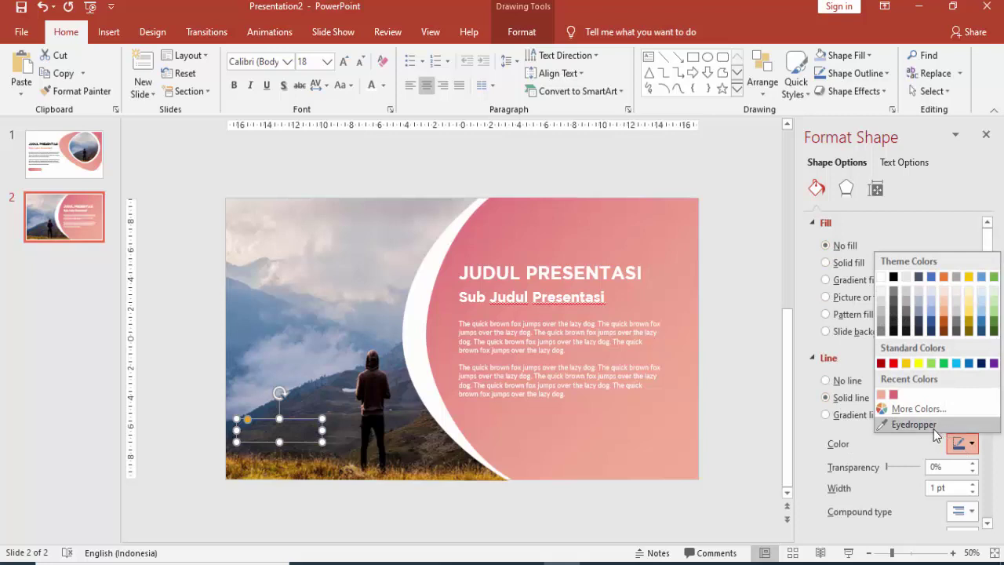
left_click(881, 277)
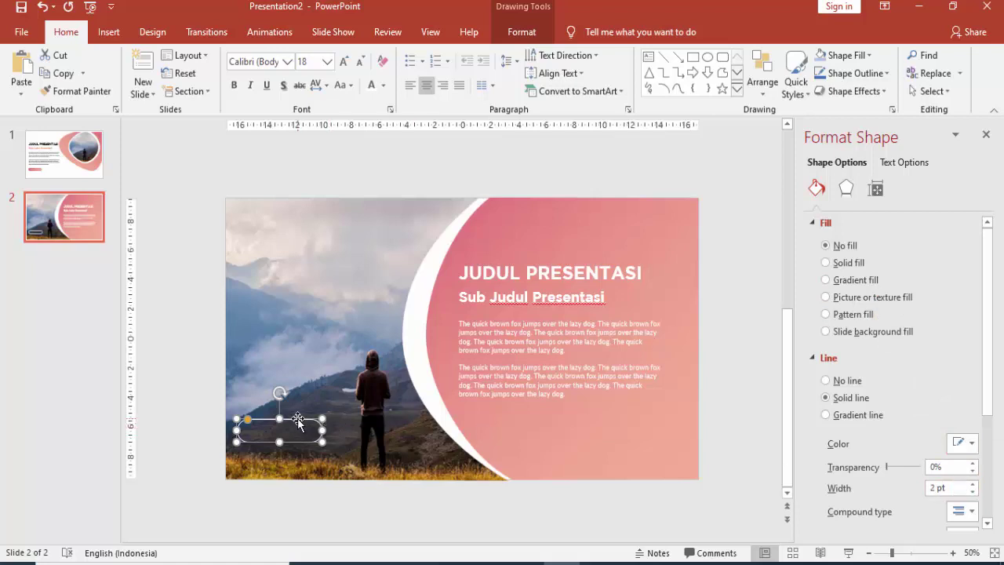
mouse_move(298, 419)
left_mouse_down()
mouse_move(581, 417)
mouse_move(569, 417)
left_mouse_up()
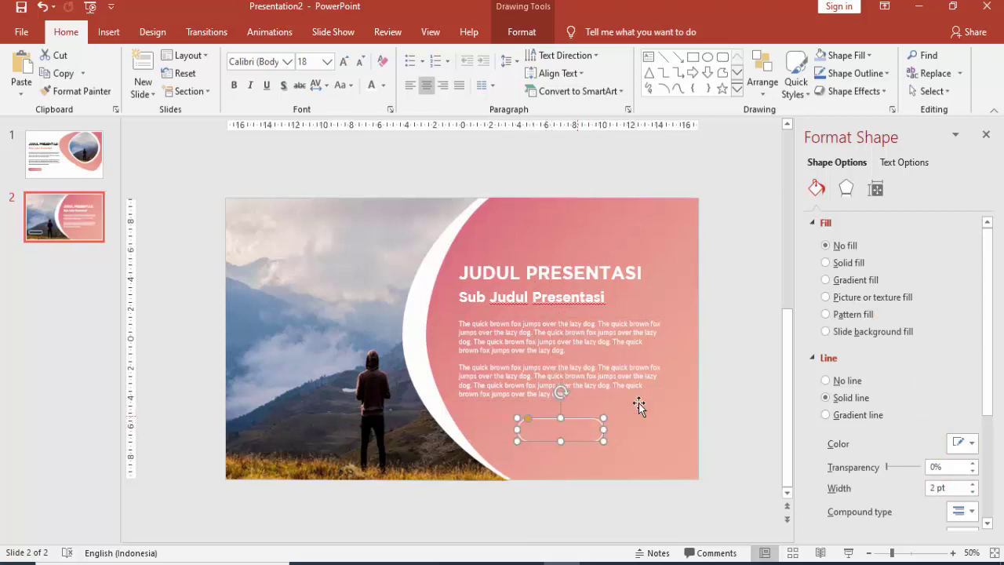
left_click(638, 405)
left_click(53, 267)
right_click(53, 262)
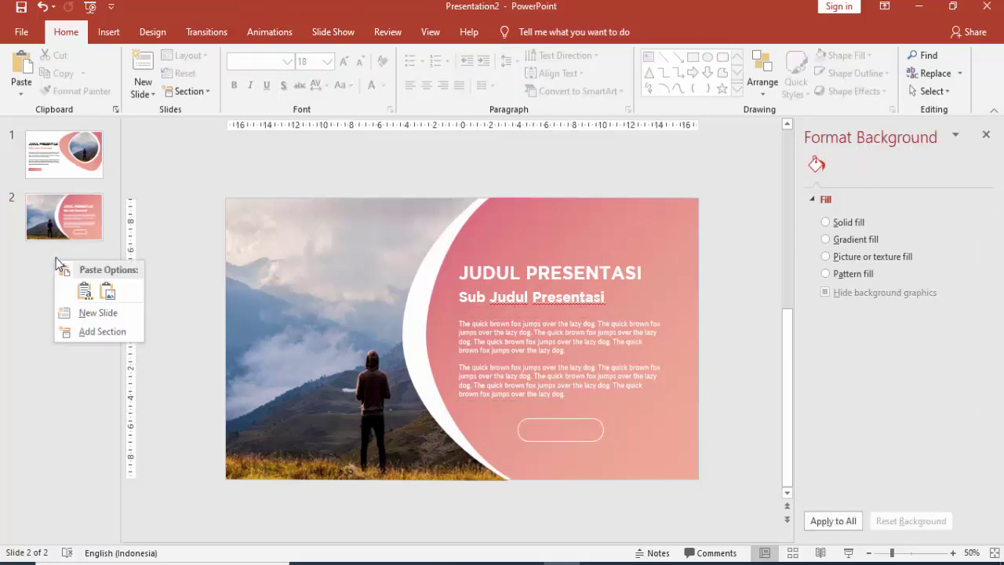
- Add a new slide 3 and delete its title and content placeholders
left_click(82, 314)
left_click(415, 212)
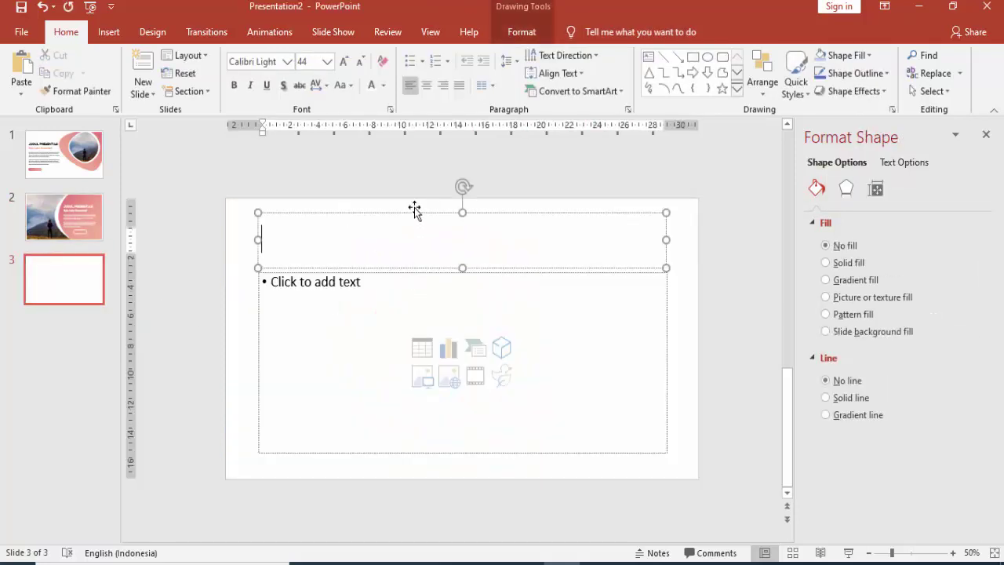
key("Delete")
left_click(431, 270)
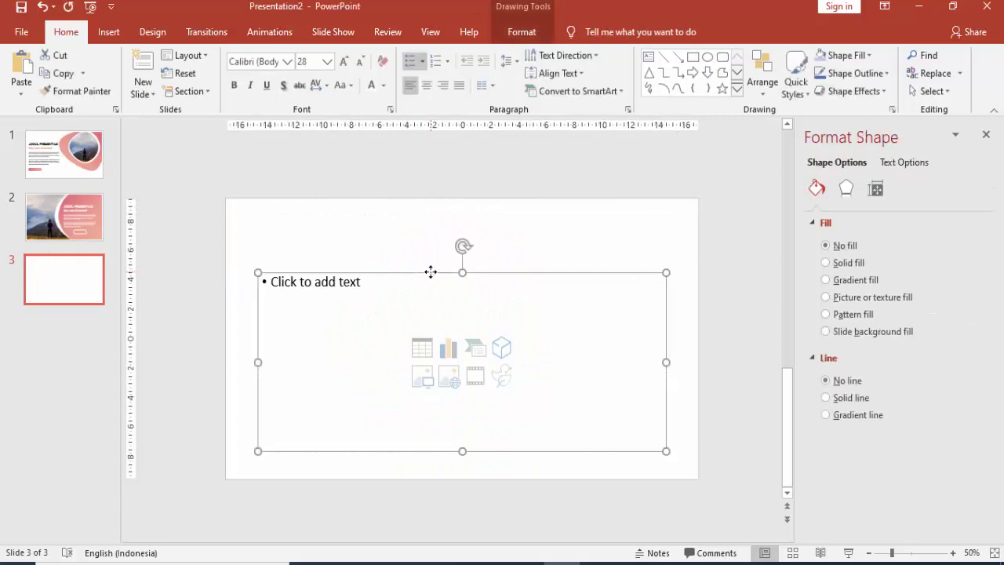
key("Delete")
- Draw a rectangle across the top of slide 3
left_click(109, 32)
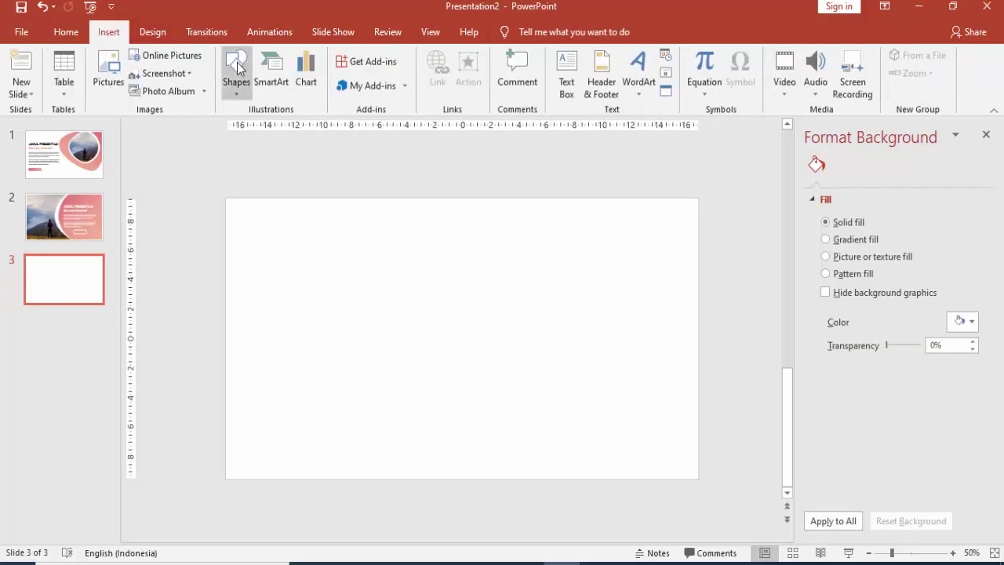
left_click(236, 67)
left_click(270, 127)
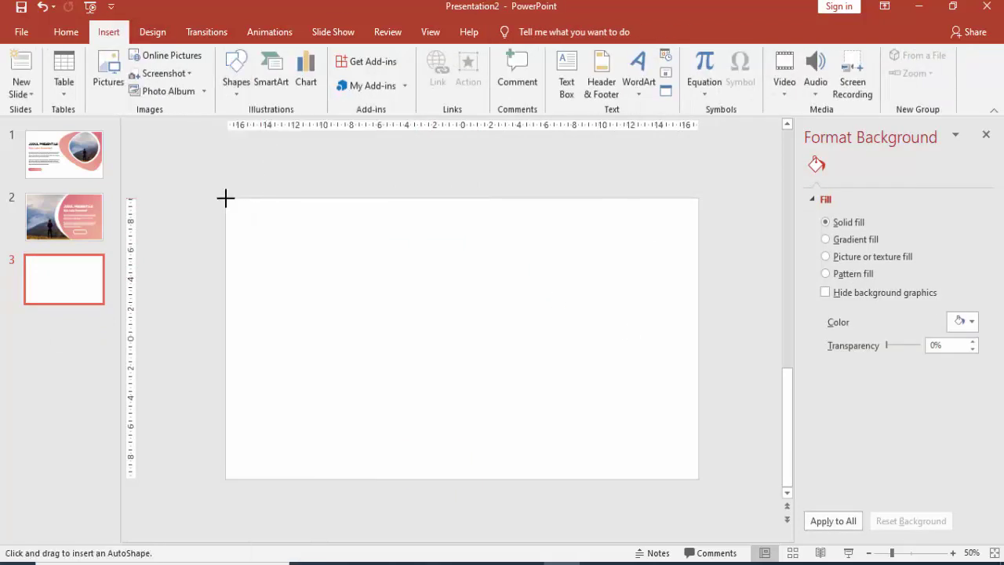
left_click_drag(226, 198, 698, 322)
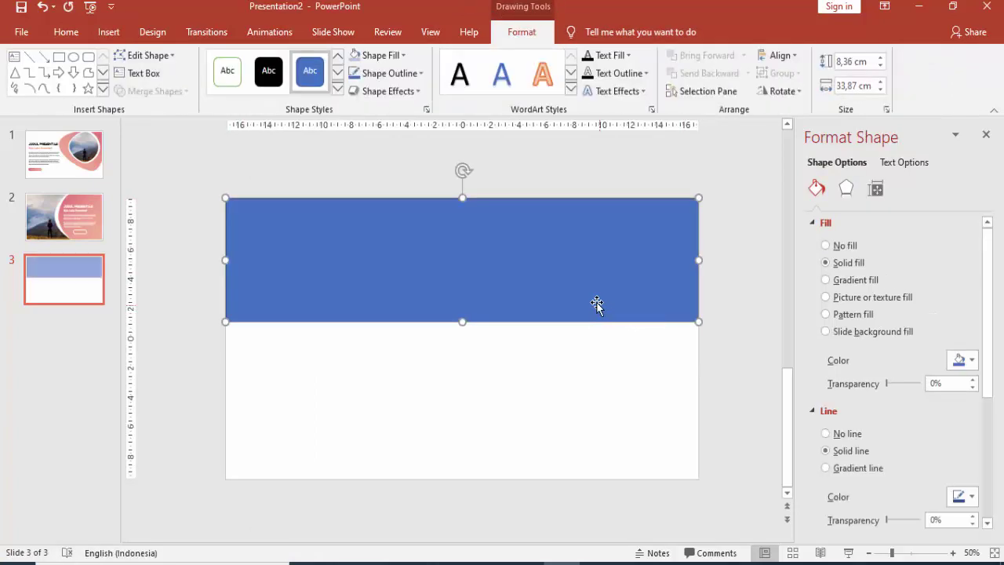
- Remove the rectangle's outline and fill it with the picture pexels-photo-2577274
left_click(826, 434)
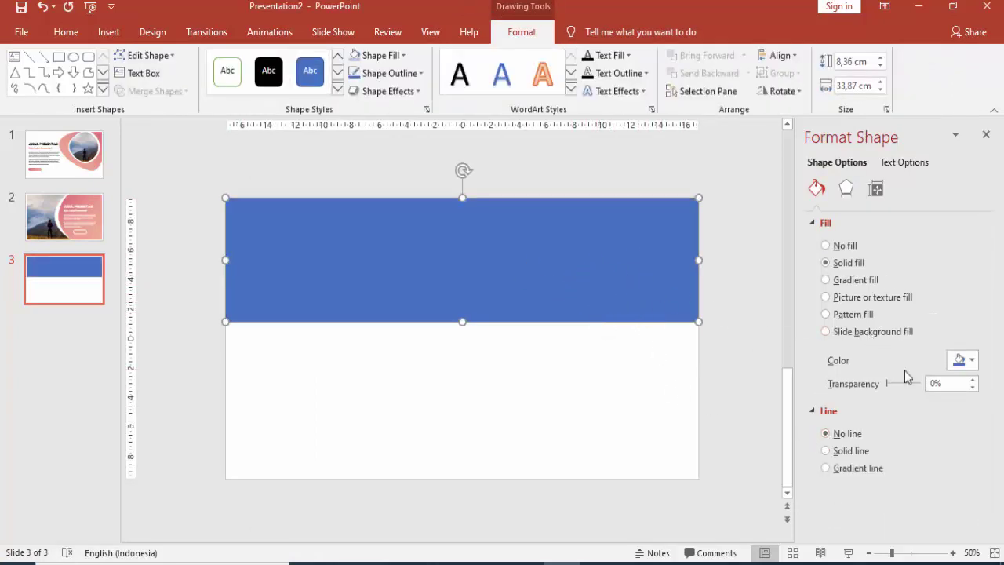
left_click(863, 298)
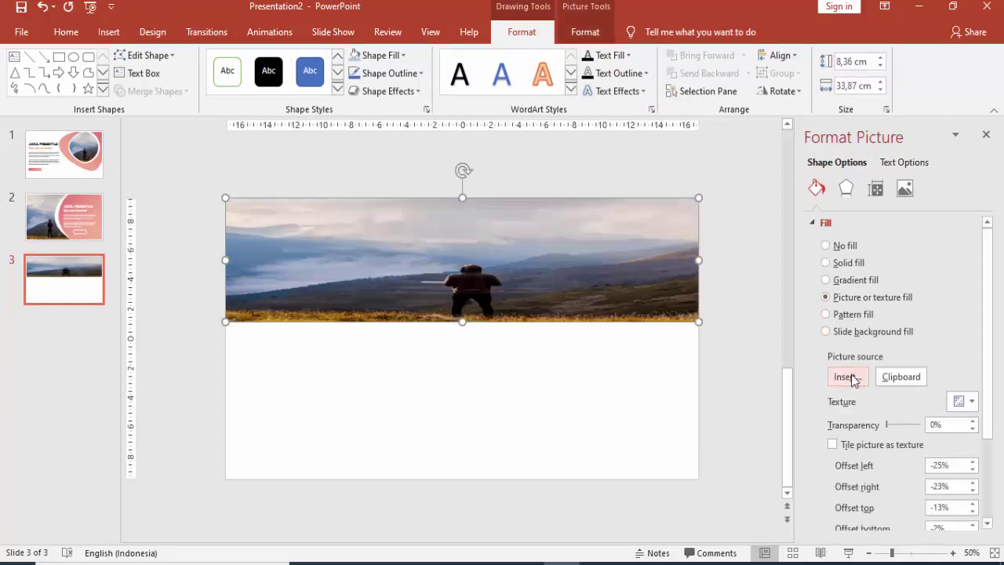
left_click(854, 378)
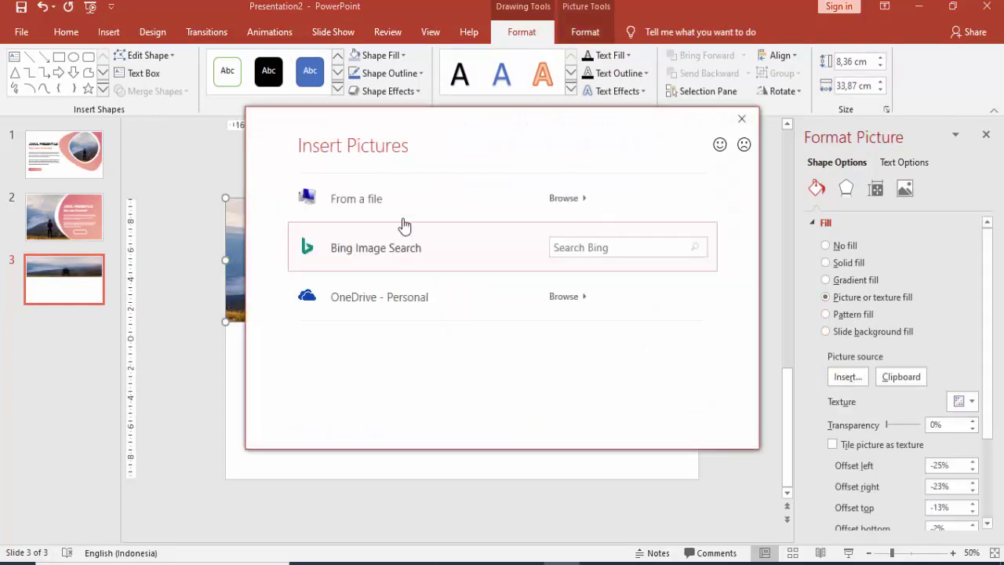
left_click(392, 217)
scroll(451, 232, "down", 5)
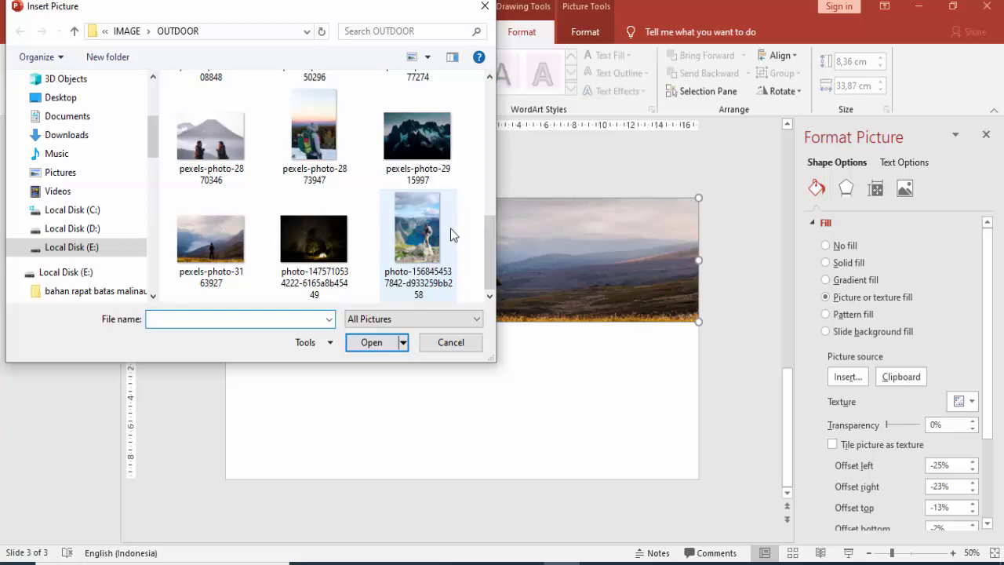
scroll(293, 233, "up", 2)
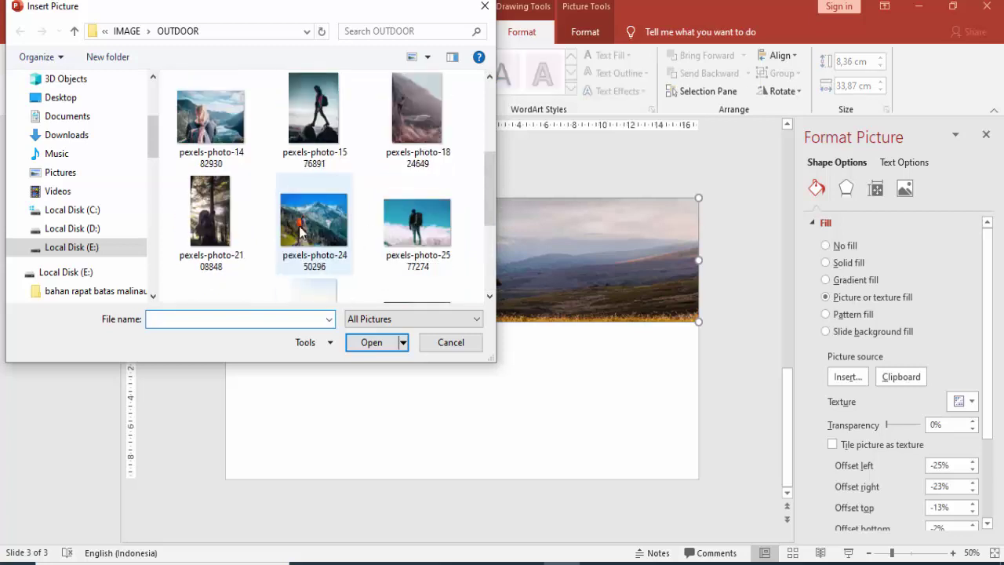
left_click(397, 233)
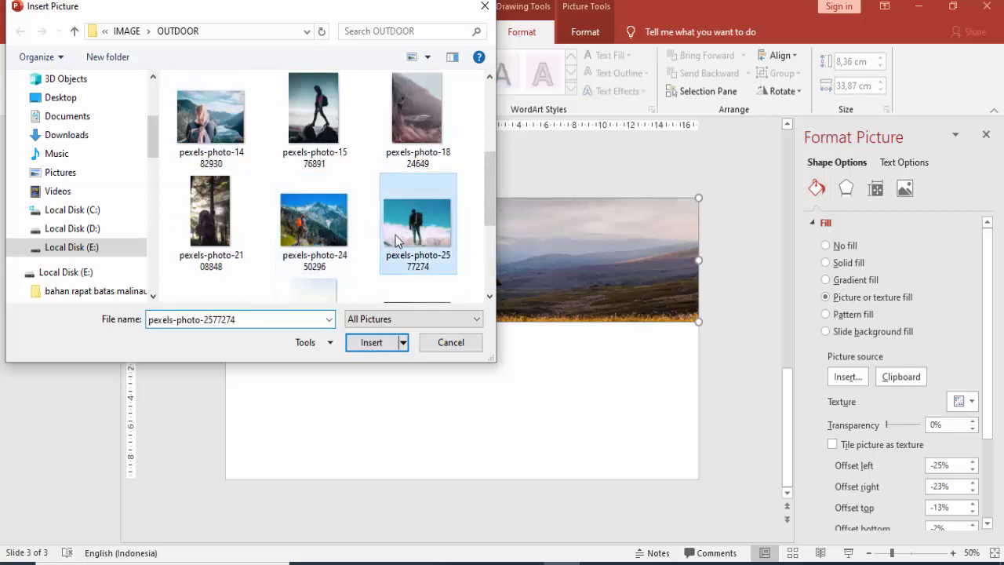
left_click(380, 350)
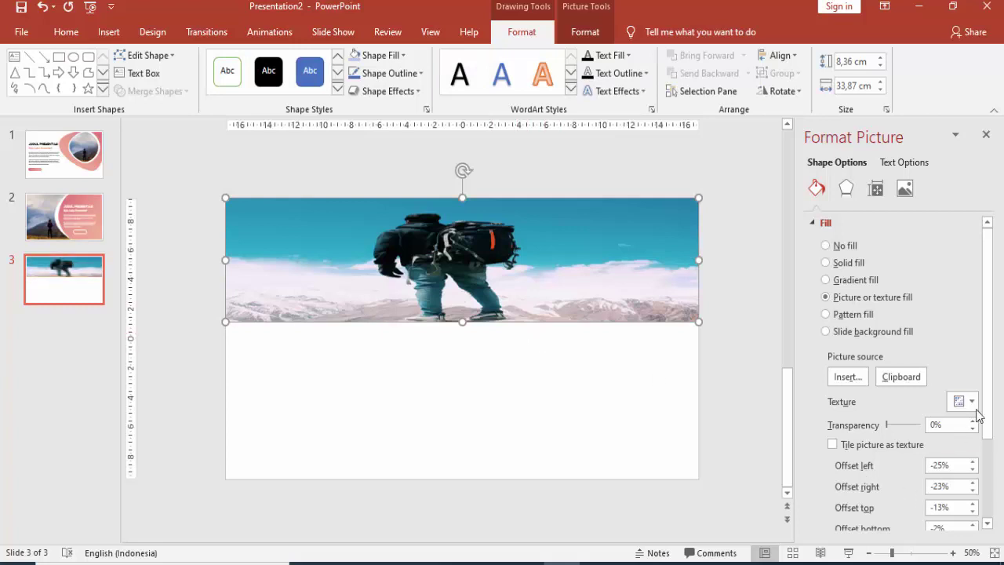
- Set the photo's left offset to -4% and right offset to -2% to recentre the hiker
scroll(980, 431, "down", 3)
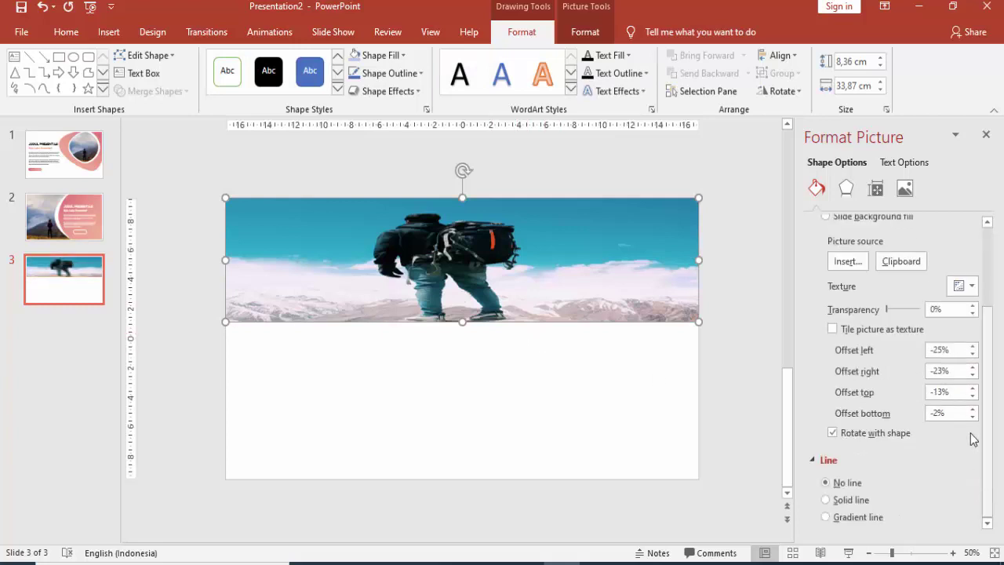
left_click(972, 347)
left_click(972, 348)
left_click(972, 348)
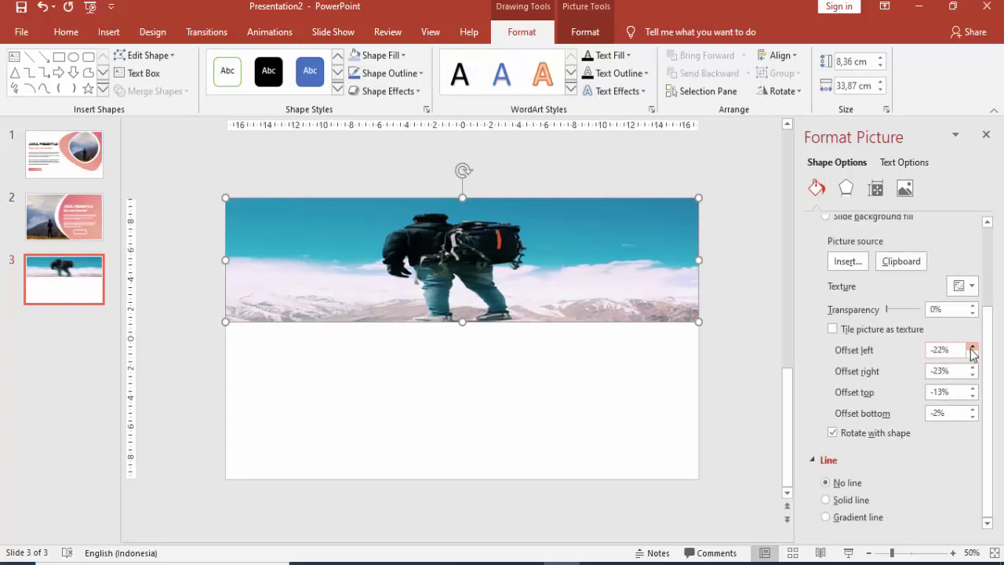
left_click(972, 348)
left_click(972, 368)
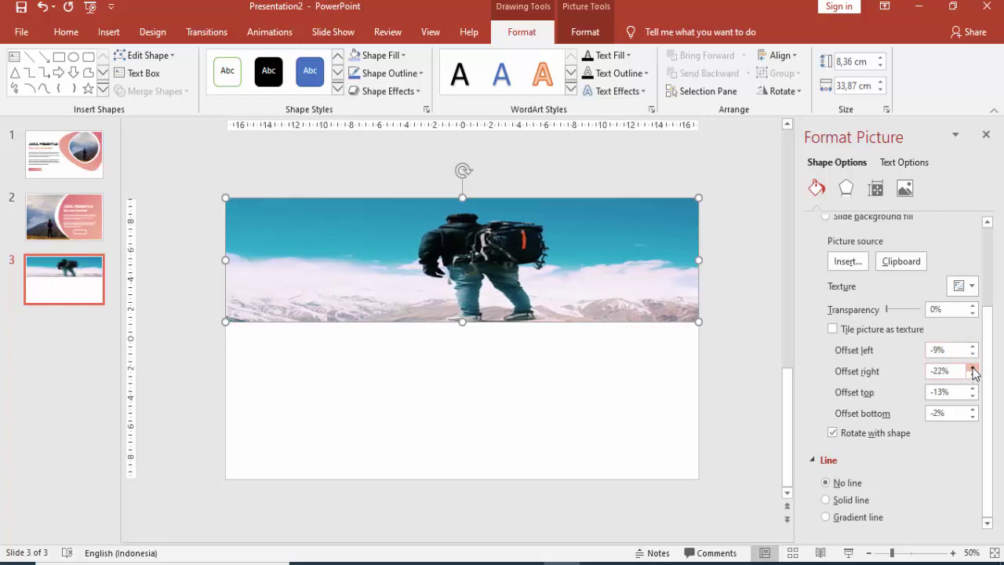
left_click(972, 368)
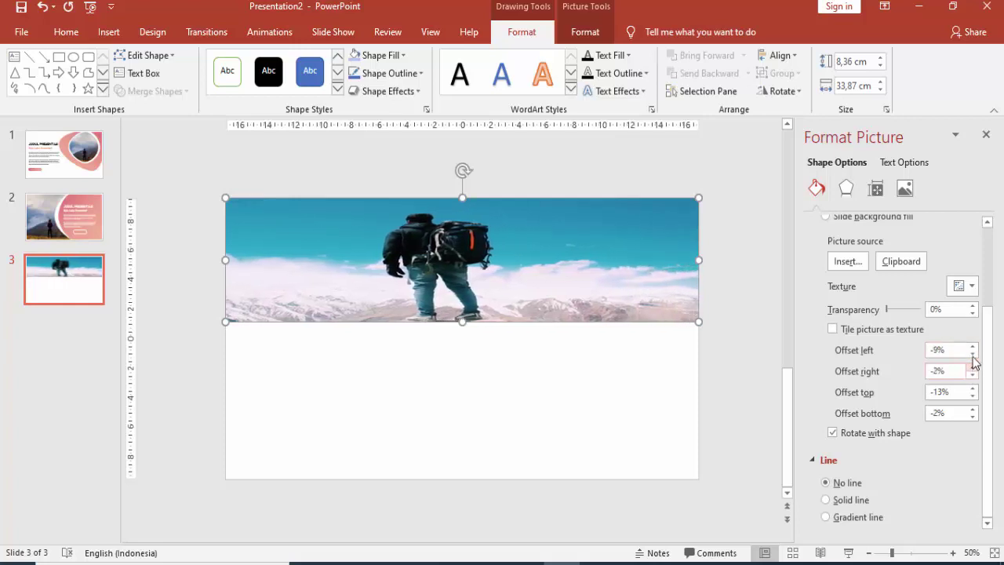
left_click(972, 347)
left_click(972, 347)
left_click(972, 348)
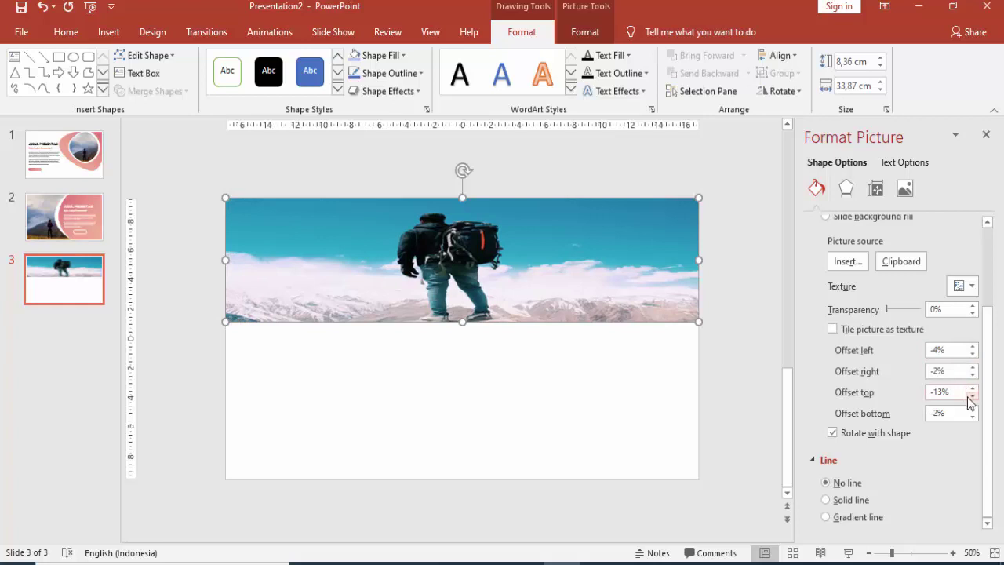
- Lower the photo's top offset and bring the bottom offset to -49%, showing the hiker against the sky
left_click(972, 397)
left_click(972, 397)
left_click(972, 397)
left_click(972, 397)
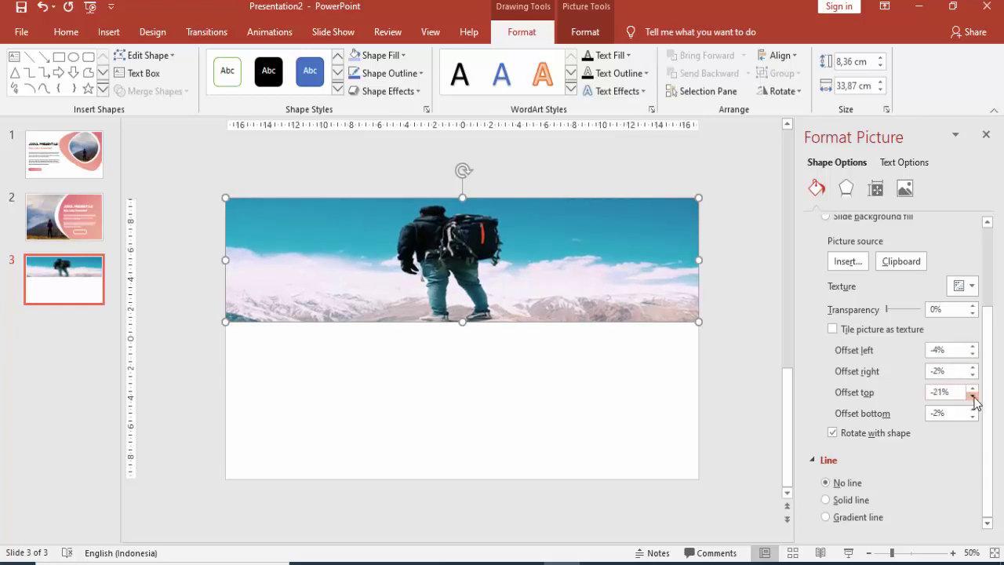
left_click(973, 397)
left_click(972, 418)
left_click(972, 418)
left_click(972, 417)
left_click(972, 417)
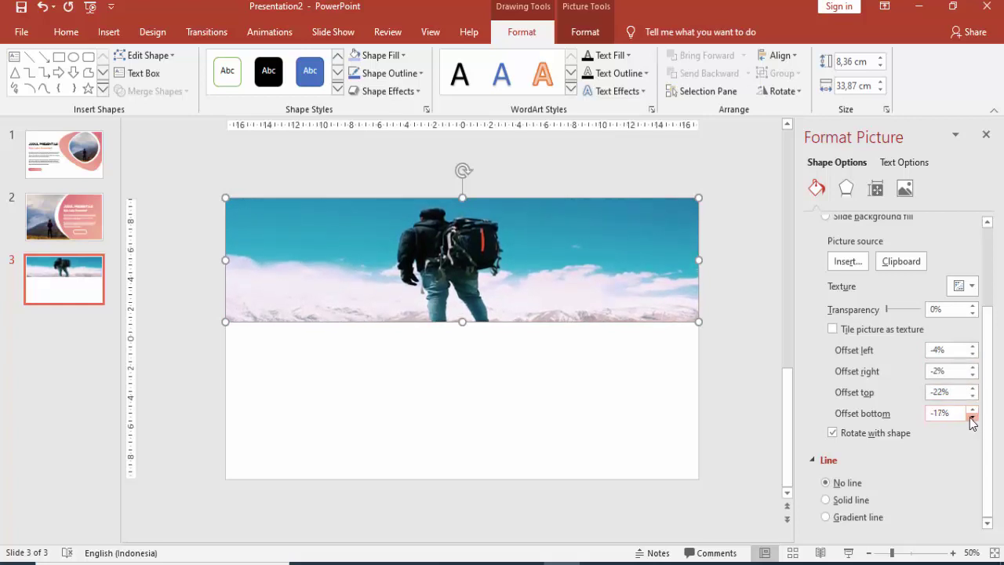
left_click(972, 418)
left_click(972, 418)
left_click(972, 418)
left_click(972, 418)
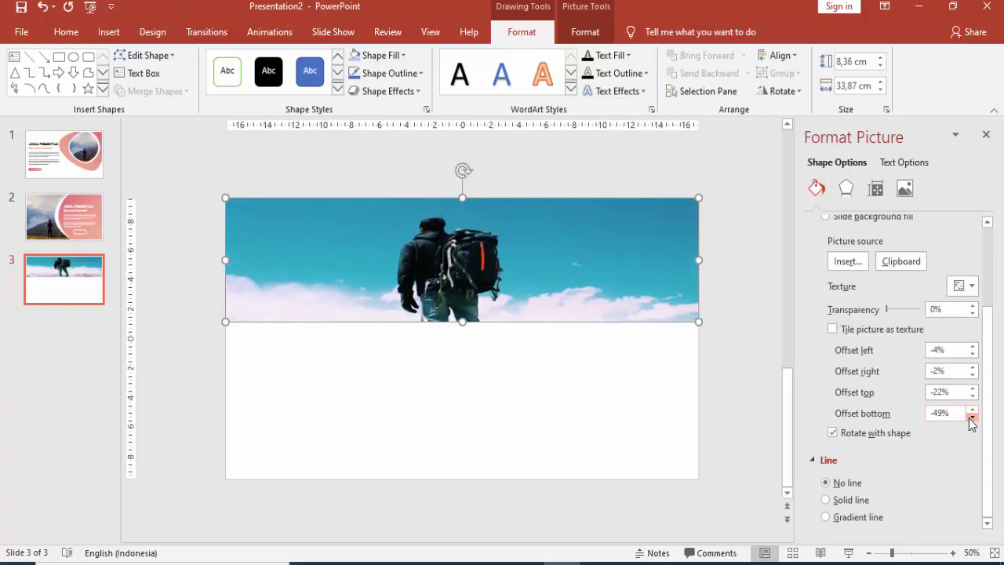
left_click(972, 418)
left_click(972, 418)
left_click(545, 406)
left_click(534, 295)
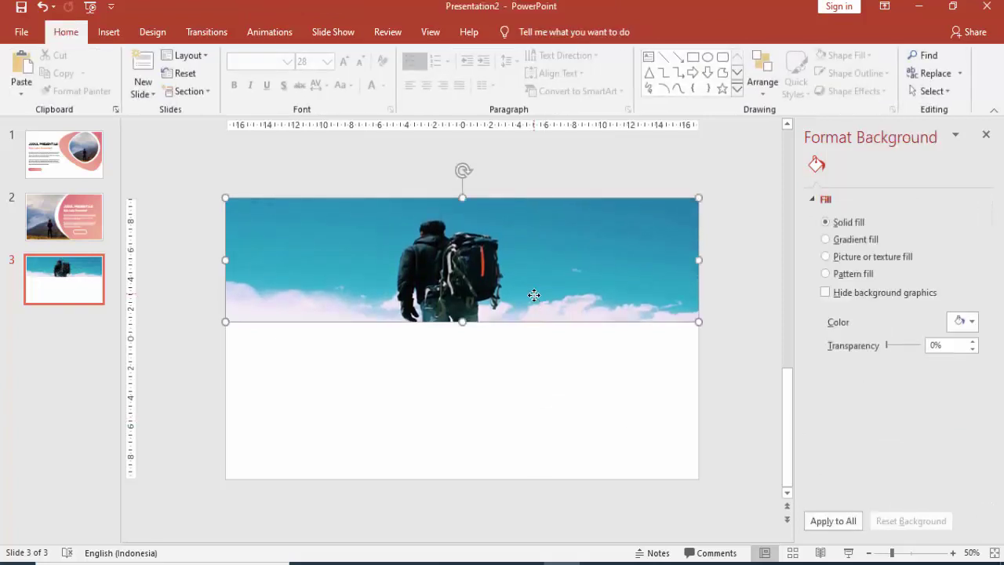
left_click(108, 32)
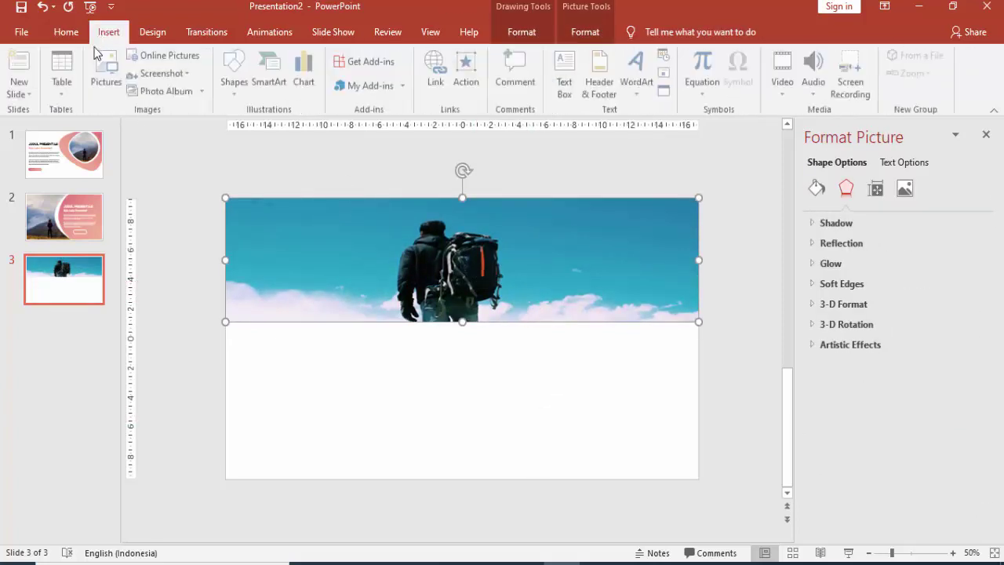
- Draw a rectangle over the banner's right half and slant its left edge with Edit Points
left_click(233, 75)
left_click(284, 126)
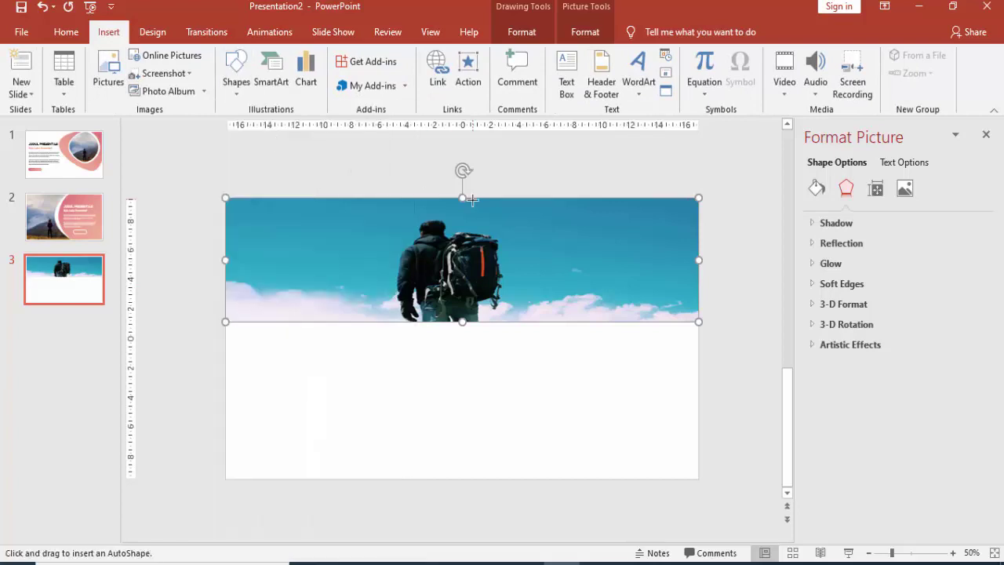
left_click_drag(472, 198, 698, 319)
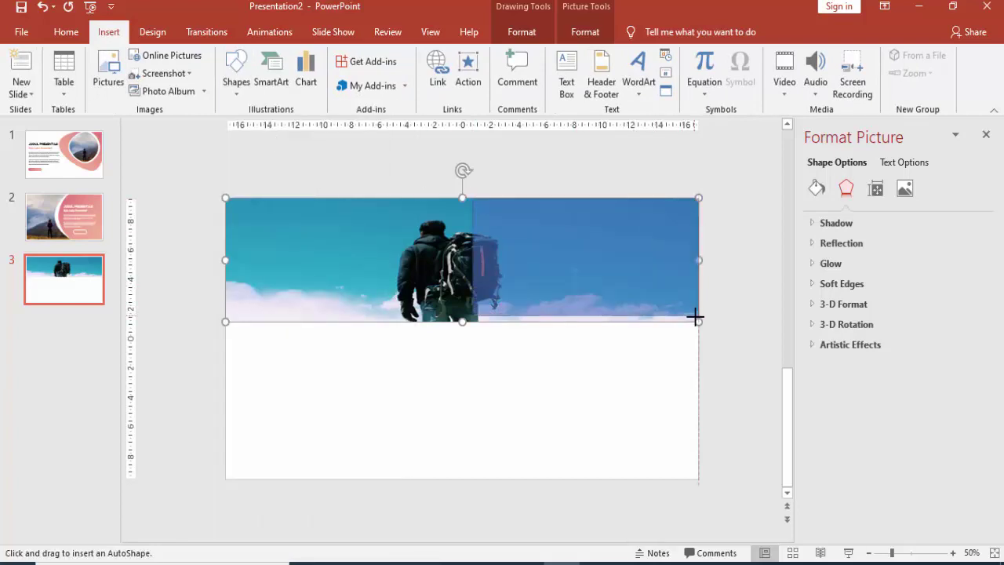
right_click(634, 294)
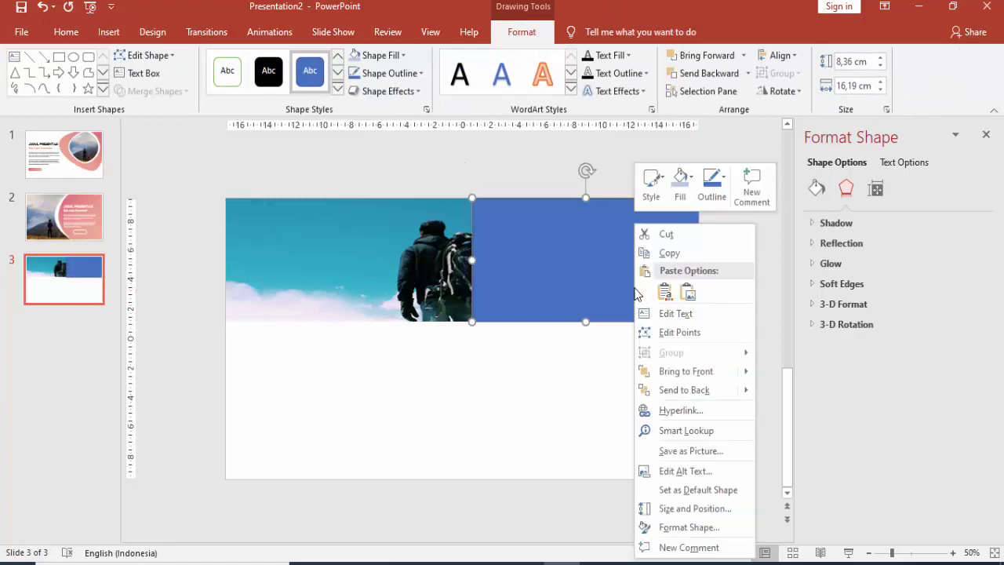
left_click(672, 333)
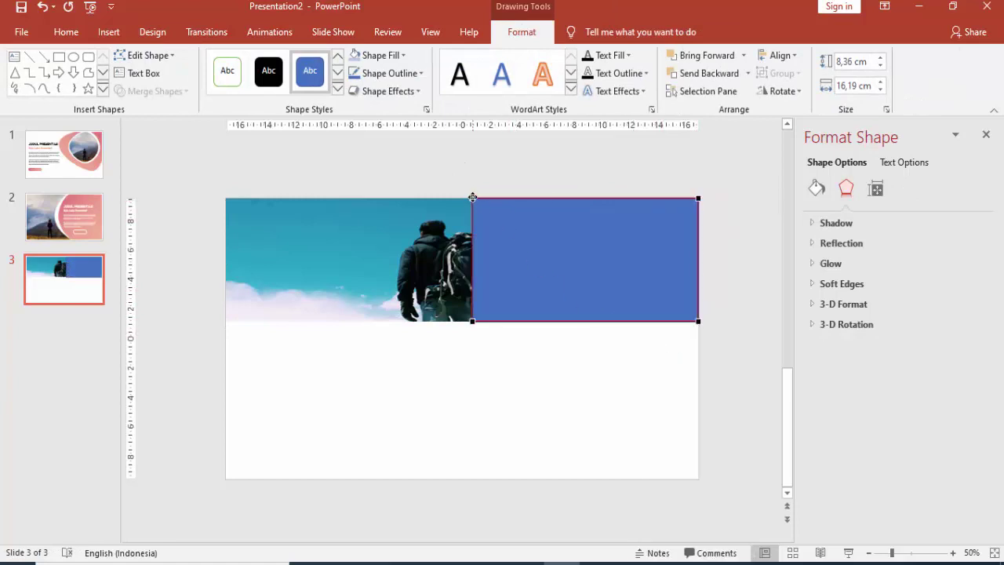
left_click_drag(472, 197, 522, 199)
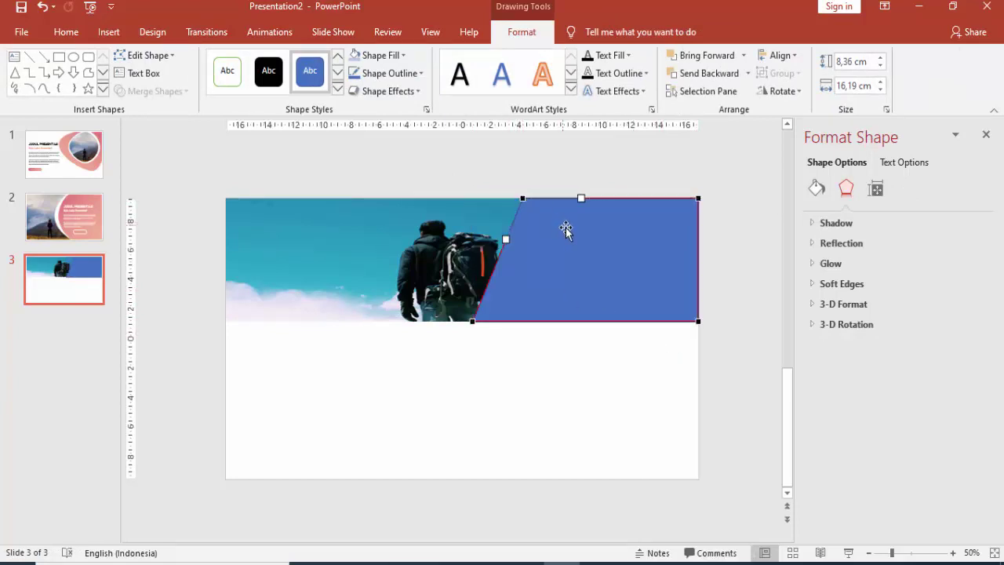
- Give the slanted shape no outline, a salmon-pink fill and 28% transparency
left_click(817, 188)
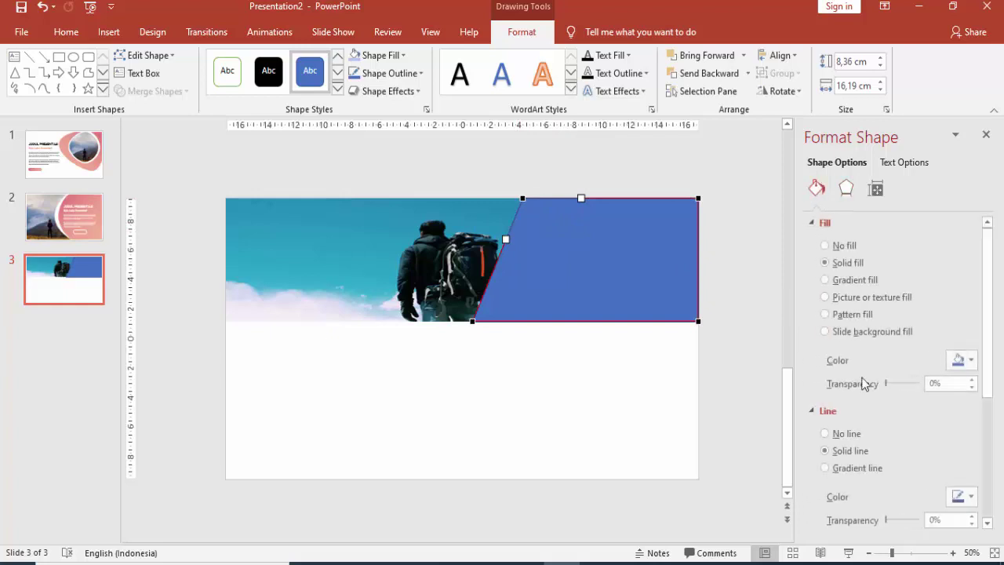
left_click(843, 435)
left_click(951, 363)
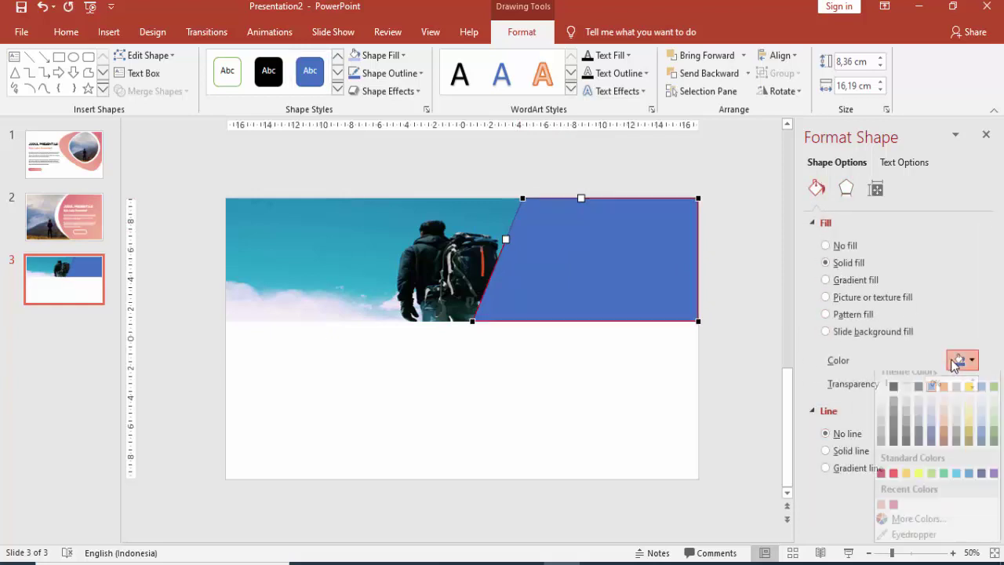
left_click(882, 514)
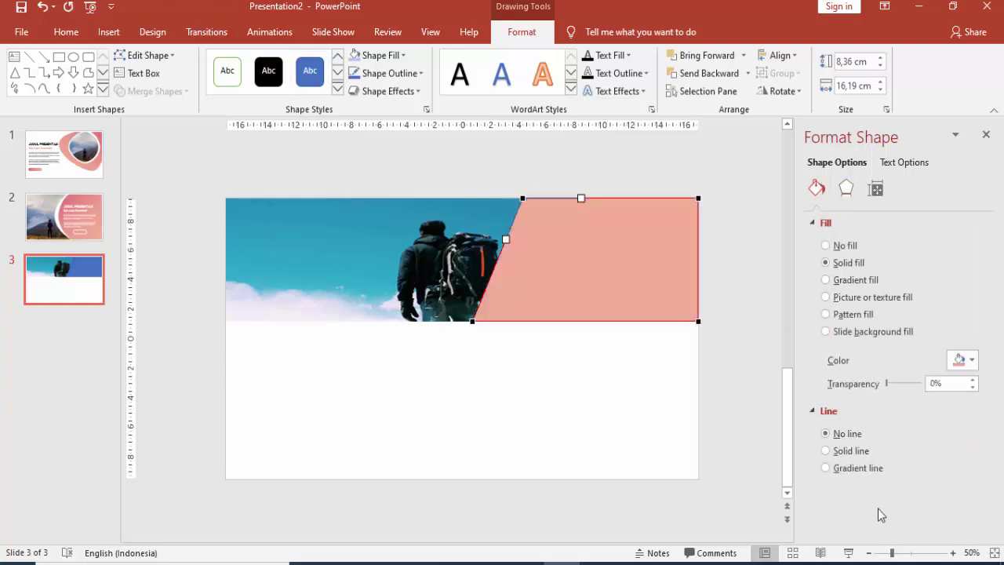
left_click_drag(888, 386, 896, 391)
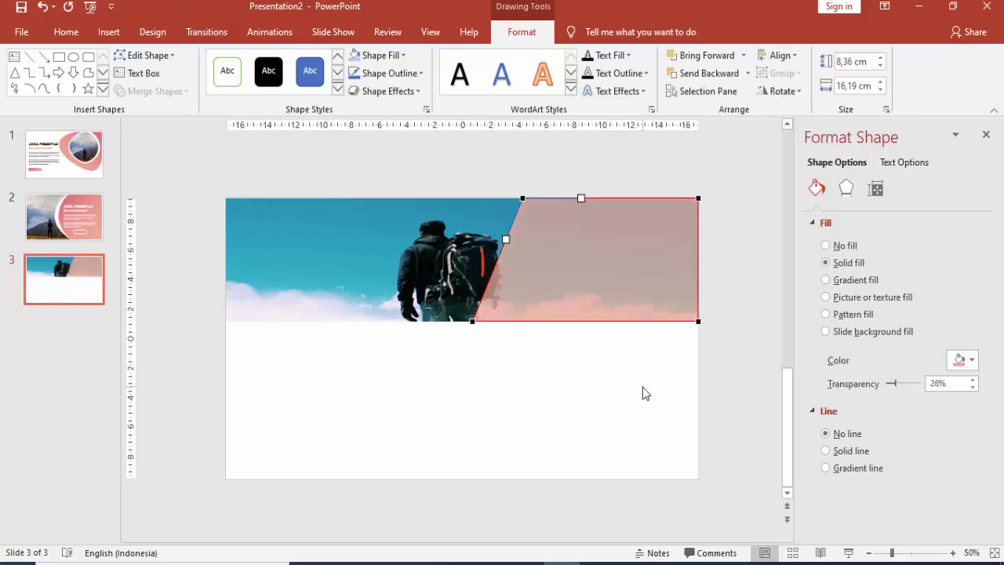
left_click(525, 385)
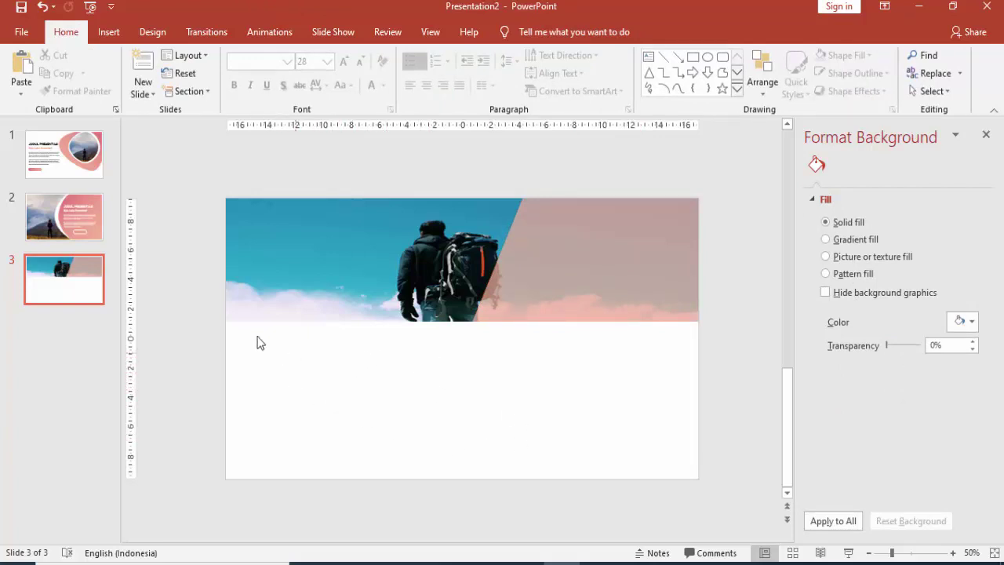
- Draw a 2.8 cm × 2.8 cm blue circle below the banner with no outline
left_click(100, 29)
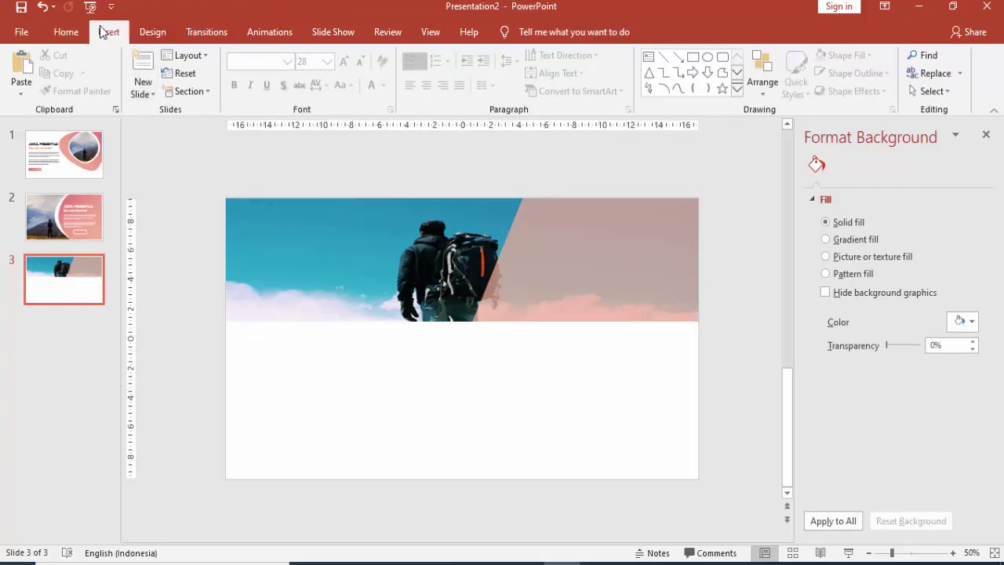
left_click(236, 79)
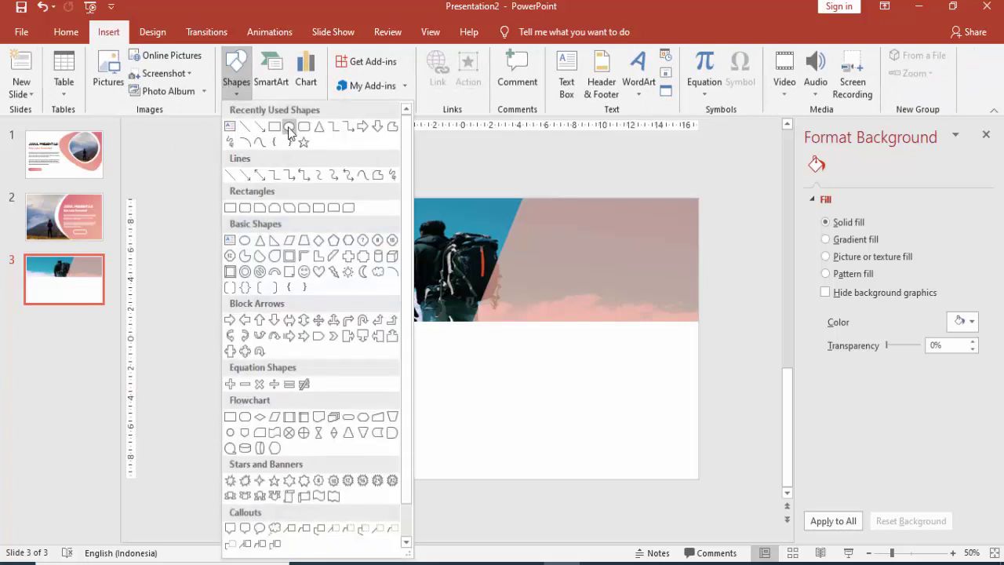
left_click(289, 126)
left_click_drag(273, 351, 316, 396)
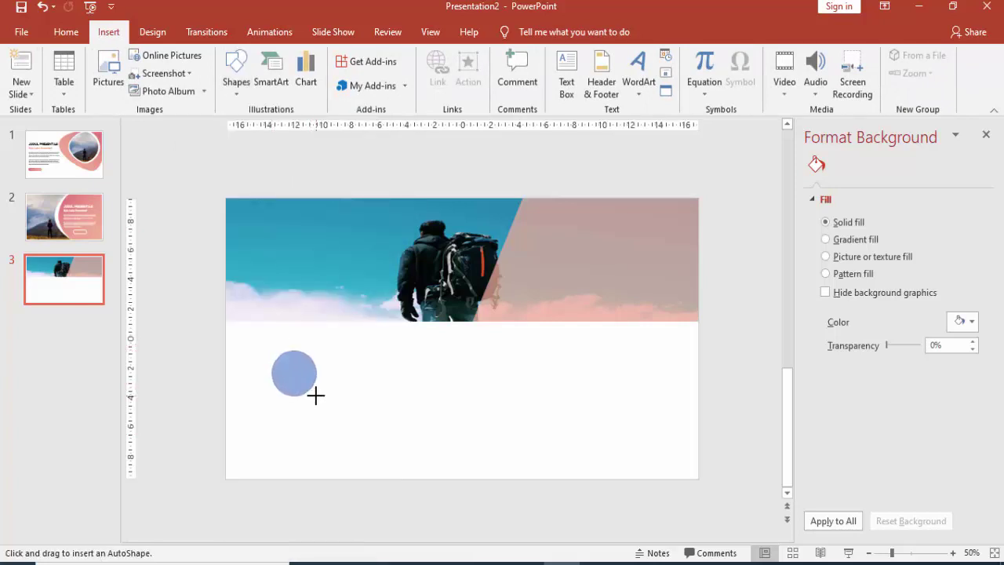
left_click_drag(319, 398, 304, 374)
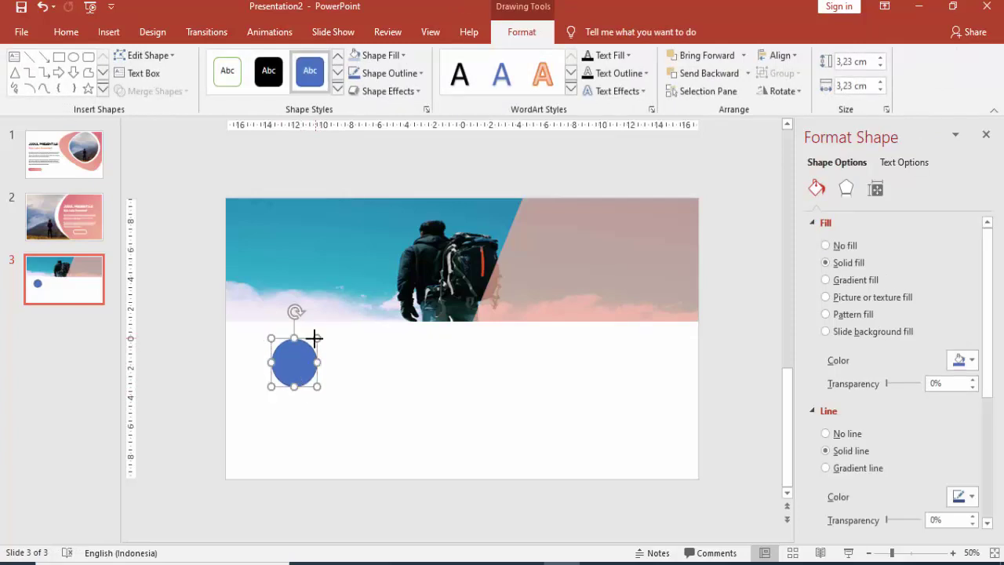
left_click_drag(317, 339, 302, 359)
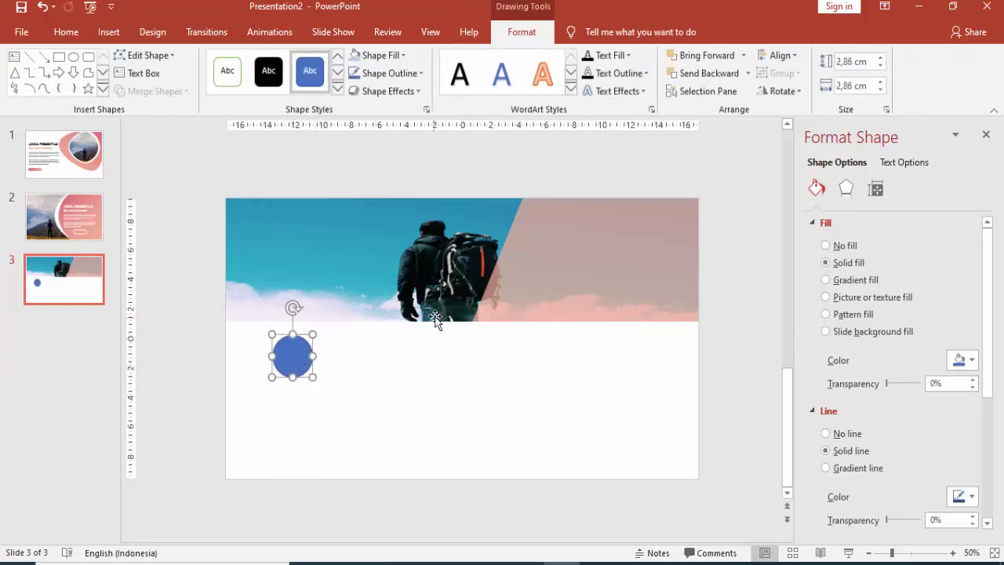
left_click(880, 67)
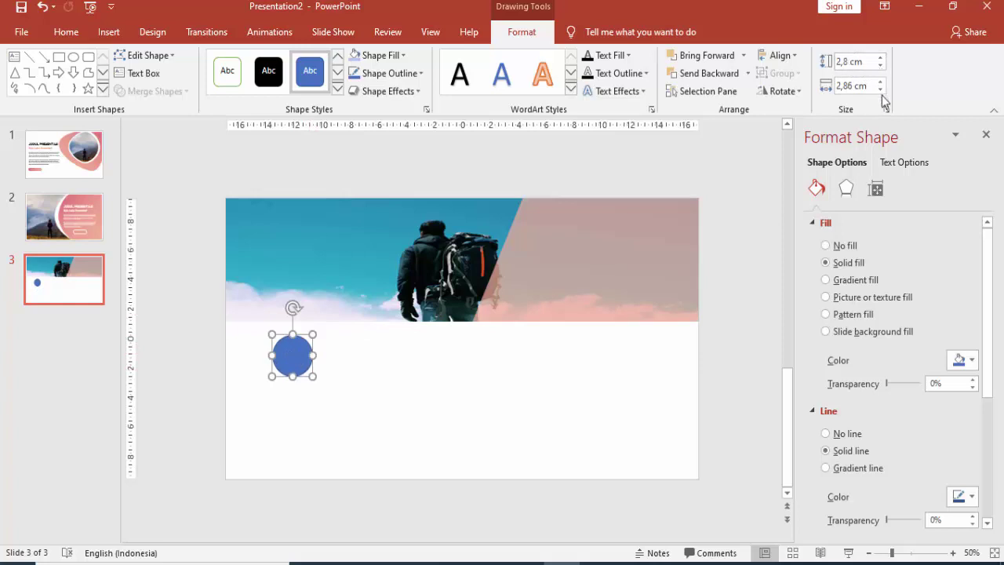
left_click(880, 89)
left_click(834, 438)
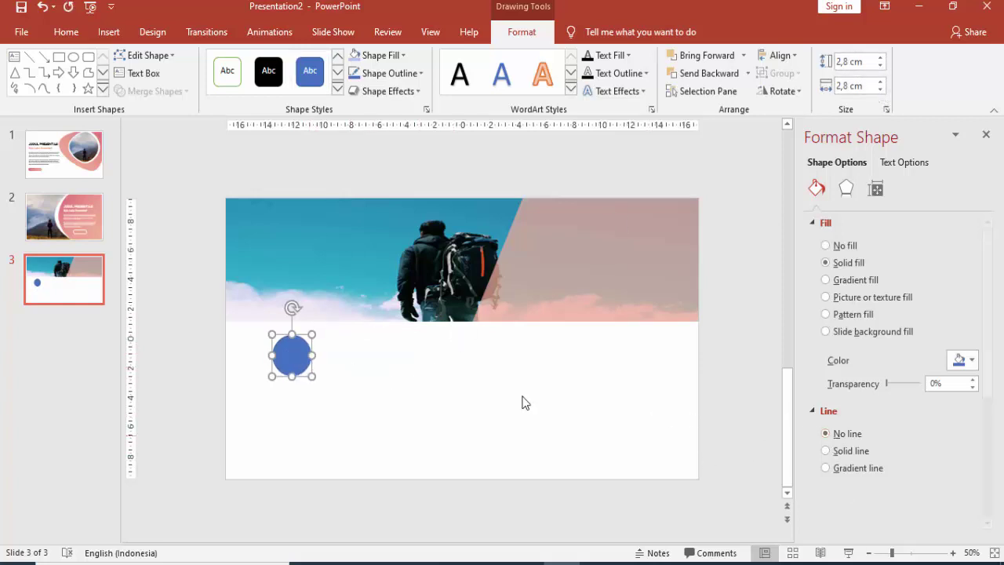
- Duplicate the circle, fill the copy white and shrink it to 1.8 cm, centred on the blue one
key("Right")
key("Down")
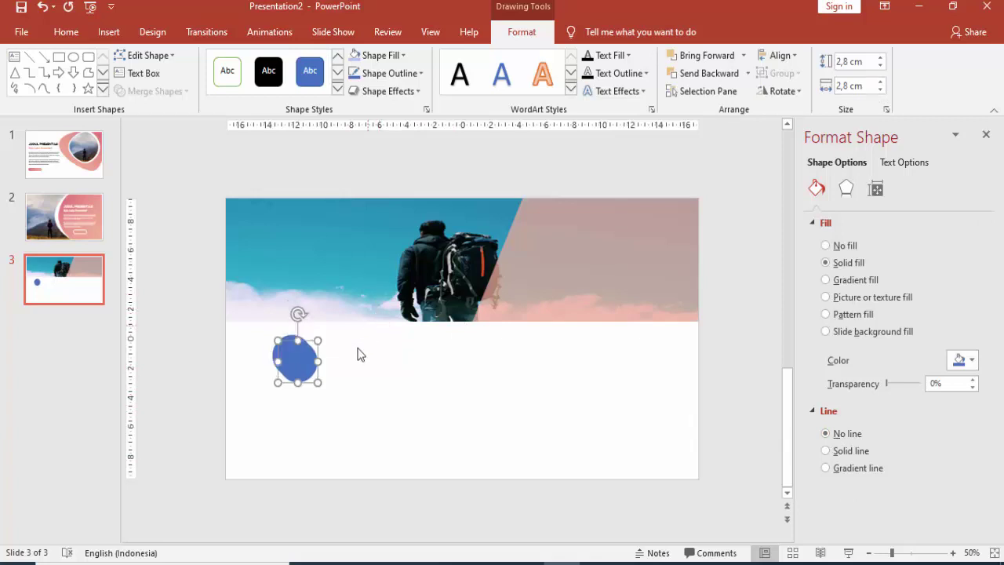
left_click(963, 360)
left_click(879, 398)
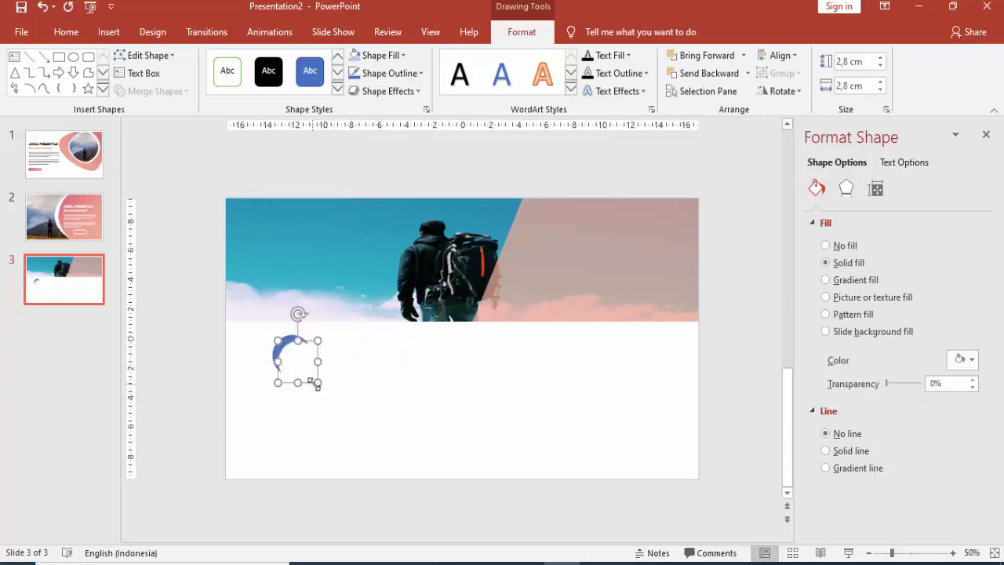
left_click_drag(315, 384, 309, 373)
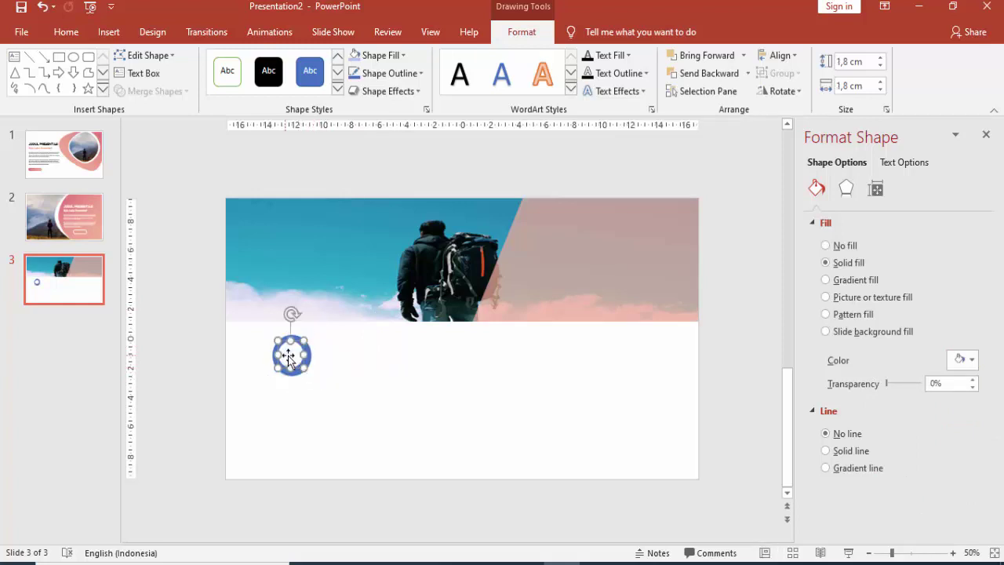
left_click(364, 362)
scroll(363, 361, "up", 5, "ctrl")
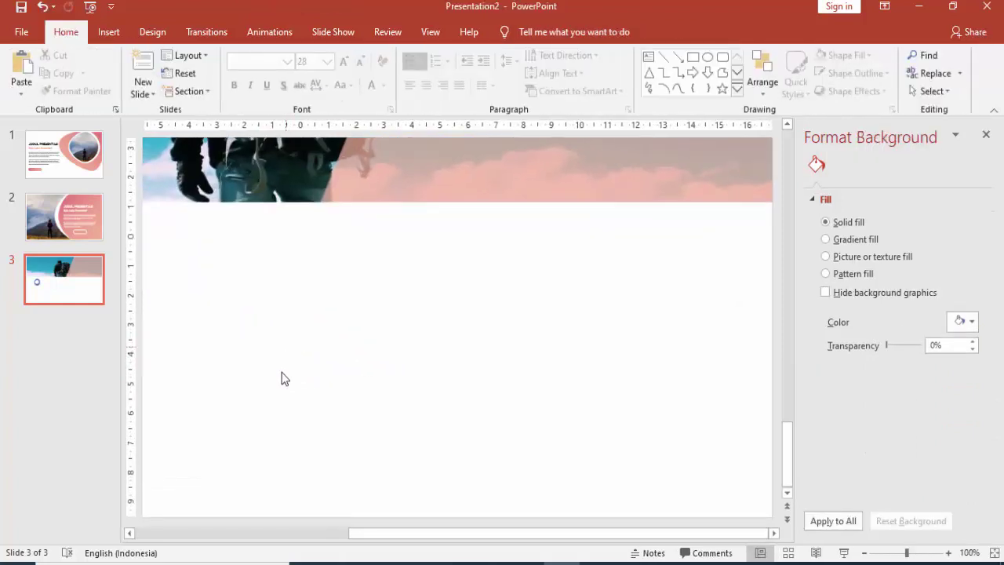
- Enlarge the white centre circle to thin the ring and give it an Outer Shadow preset
left_click(289, 534)
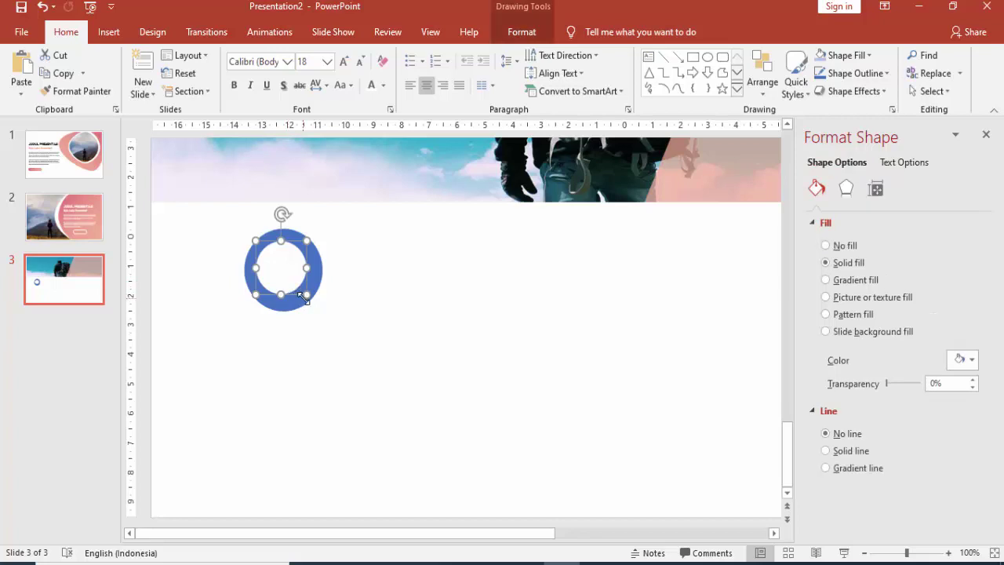
left_click_drag(306, 294, 312, 300)
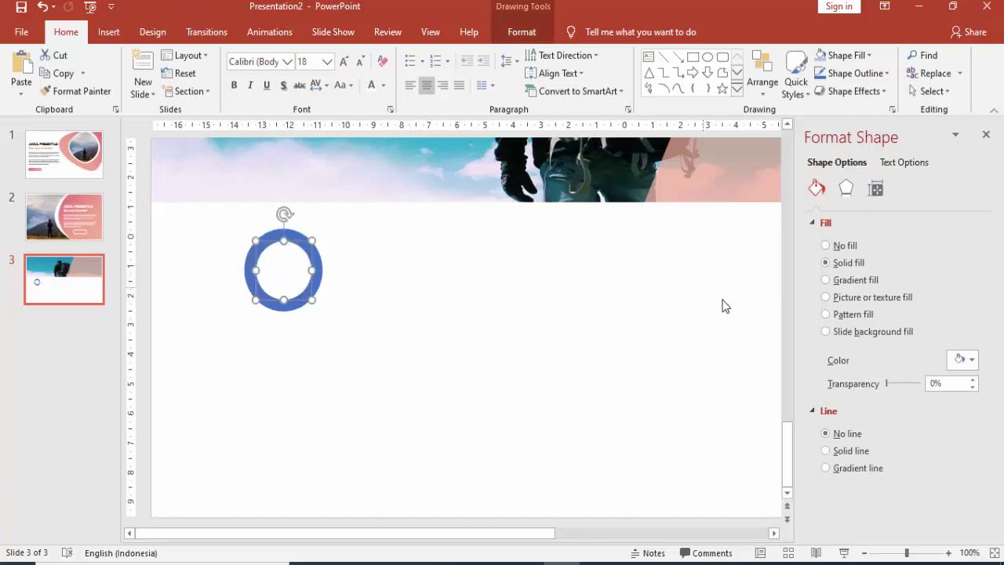
left_click(845, 190)
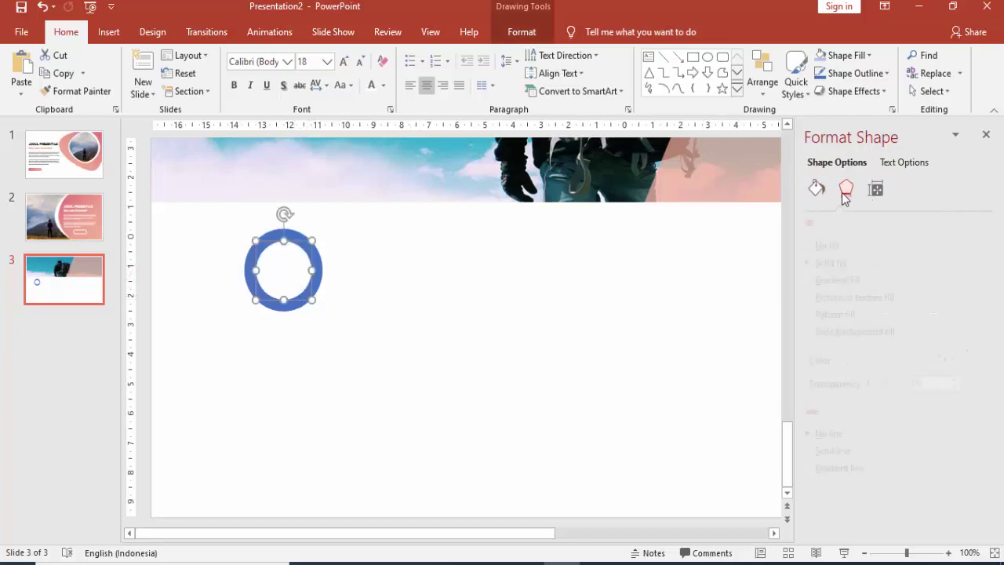
left_click(851, 225)
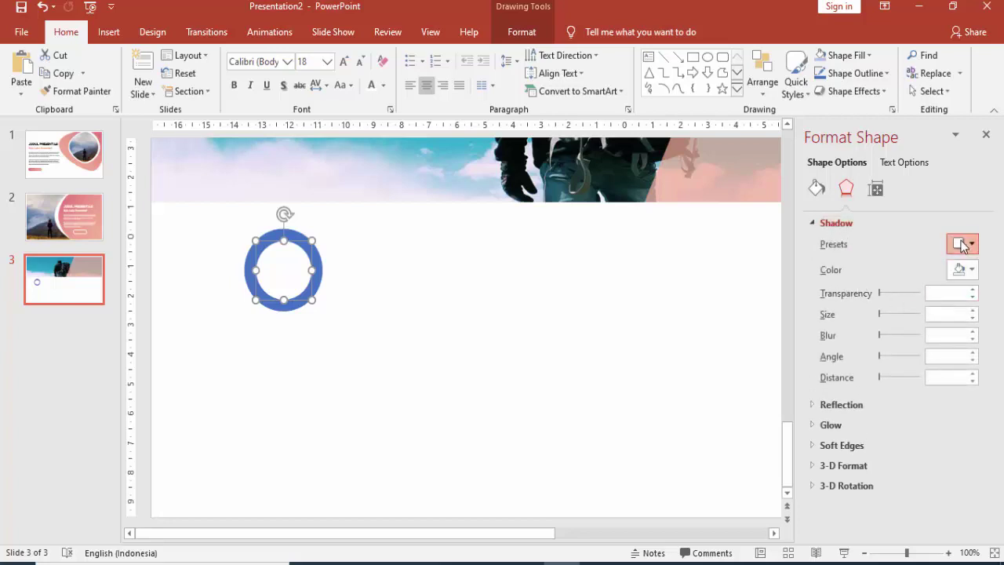
left_click(963, 244)
left_click(883, 352)
left_click(394, 301)
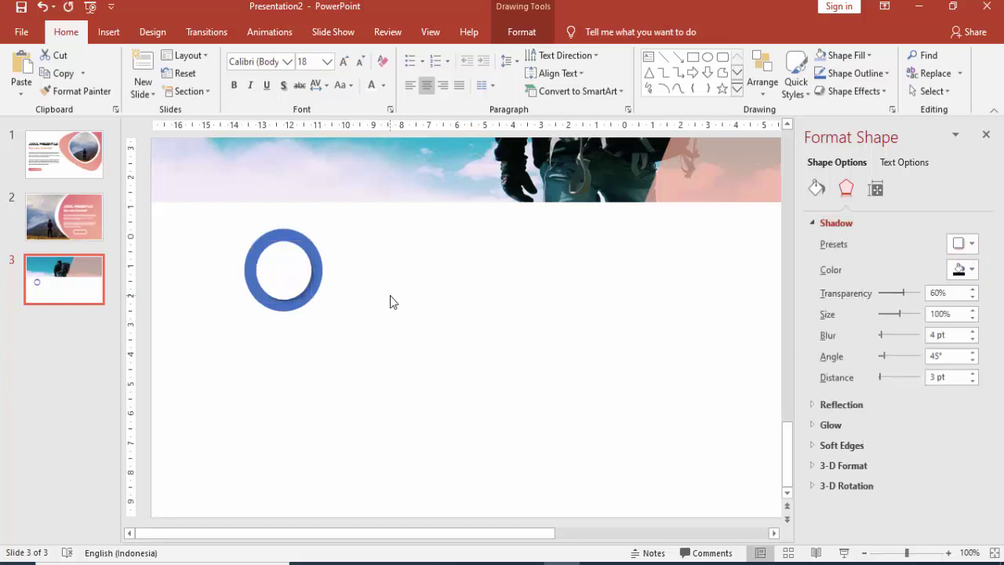
- Fill the outer circle pink, then copy both circles as a second ring to the right
left_click(318, 261)
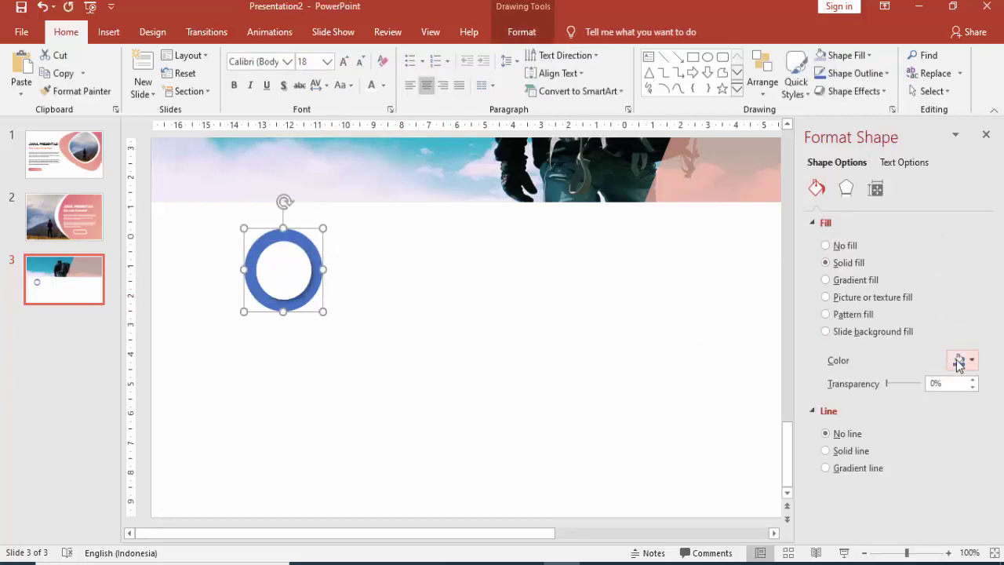
left_click(962, 360)
left_click(891, 513)
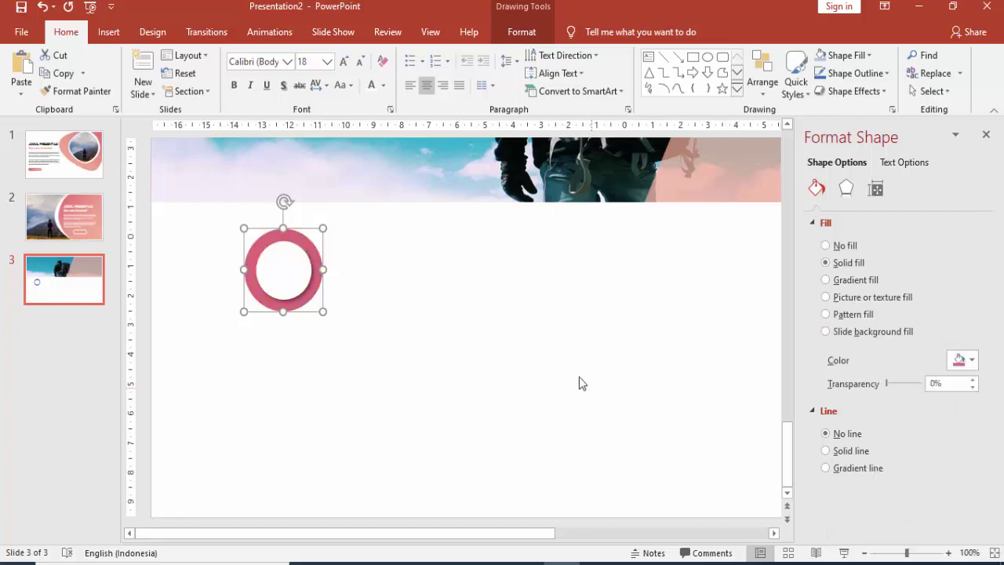
left_click(302, 269, "shift")
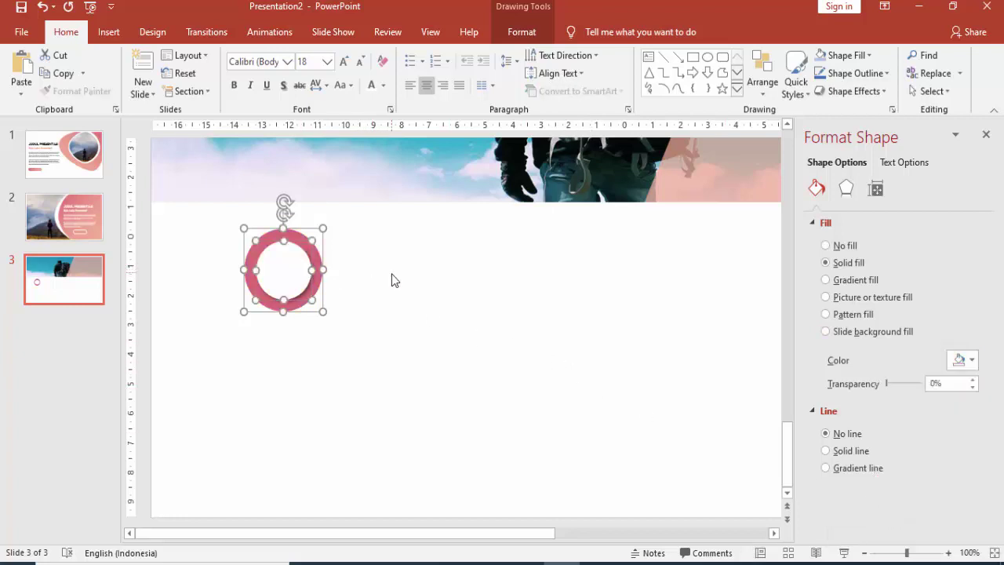
left_click_drag(322, 276, 538, 263)
- Fill the copied ring a light peach colour
scroll(555, 255, "down", 3, "ctrl")
scroll(566, 255, "down", 1, "ctrl")
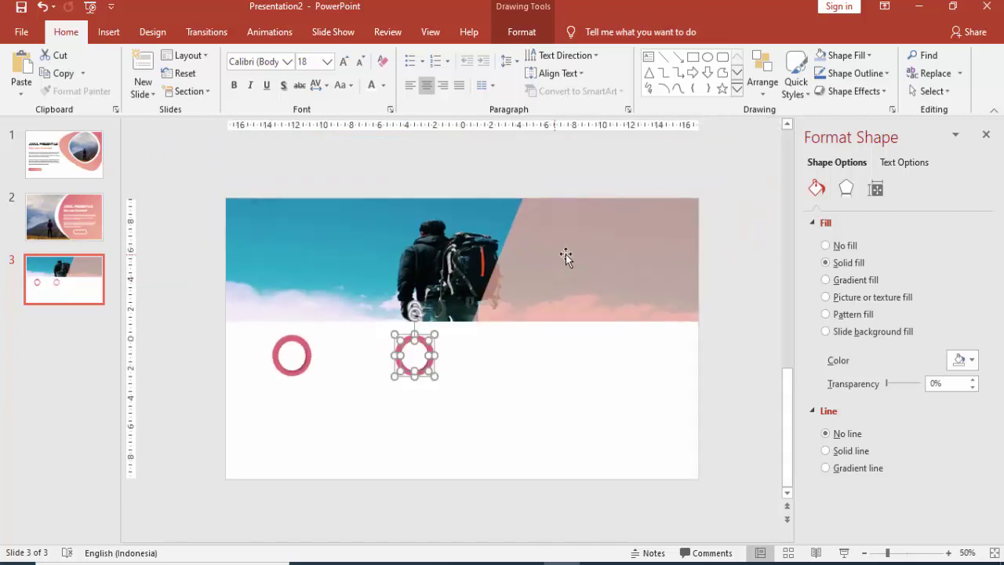
left_click(528, 359)
left_click(431, 353)
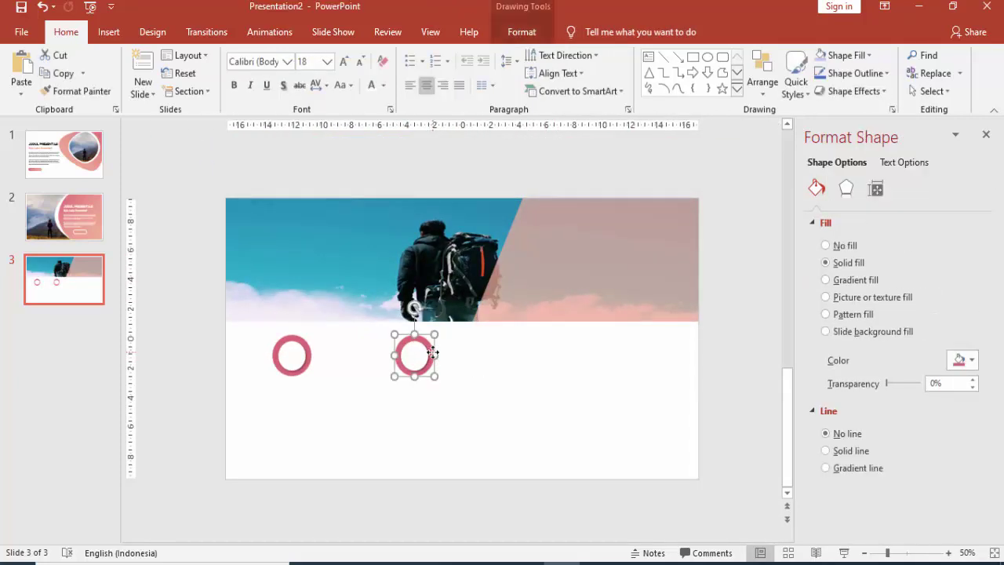
left_click(964, 360)
left_click(892, 509)
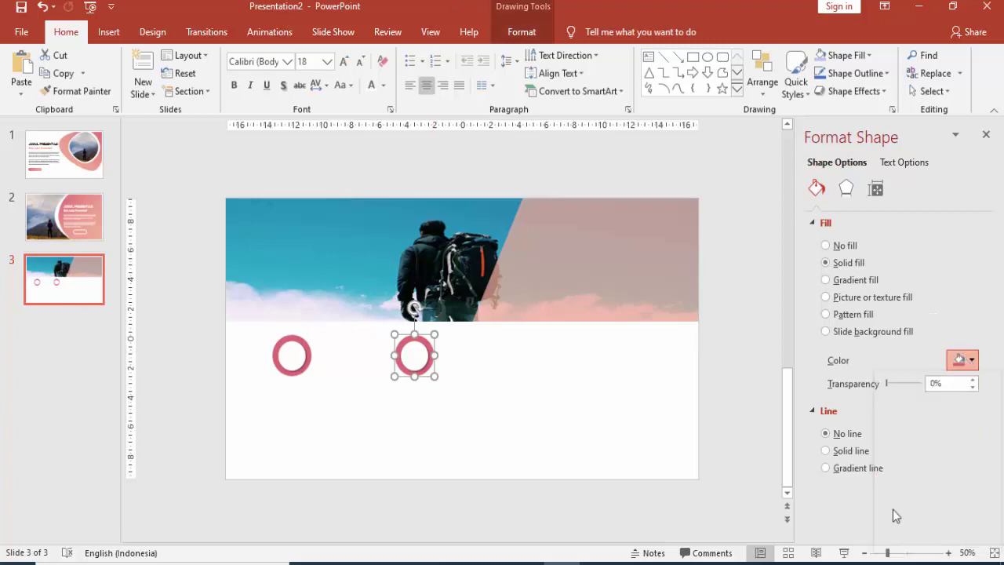
left_click(553, 372)
left_click(432, 353)
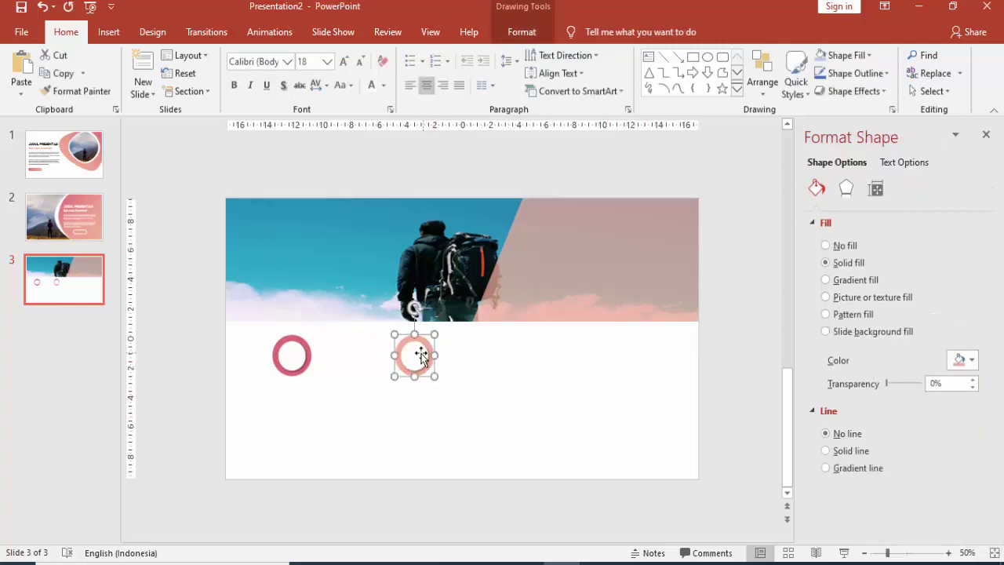
- Copy the peach ring further right and fill it custom purple (RGB 147/112/210)
left_click_drag(417, 363, 584, 350)
left_click(640, 351)
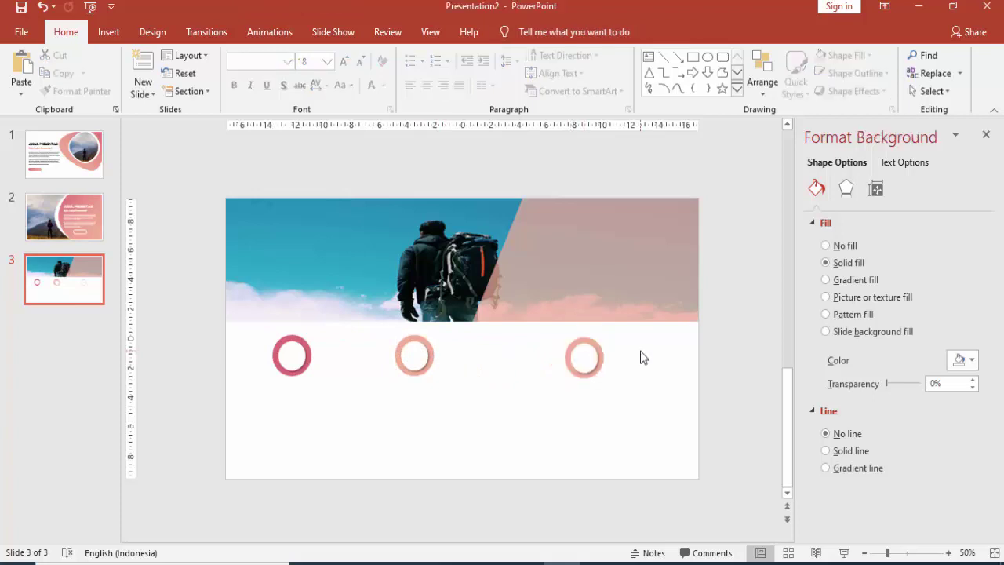
left_click(585, 357)
left_click(962, 361)
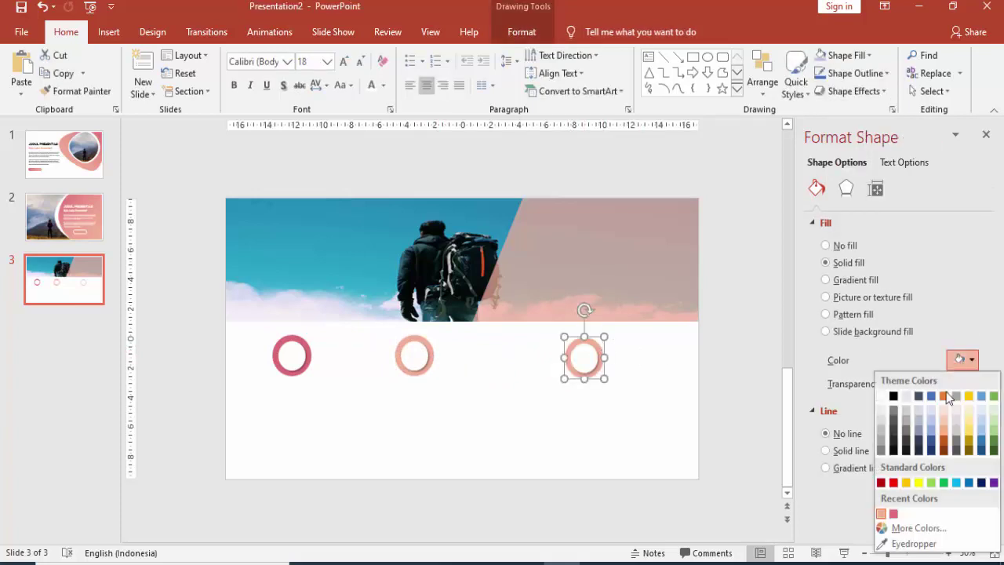
left_click(918, 528)
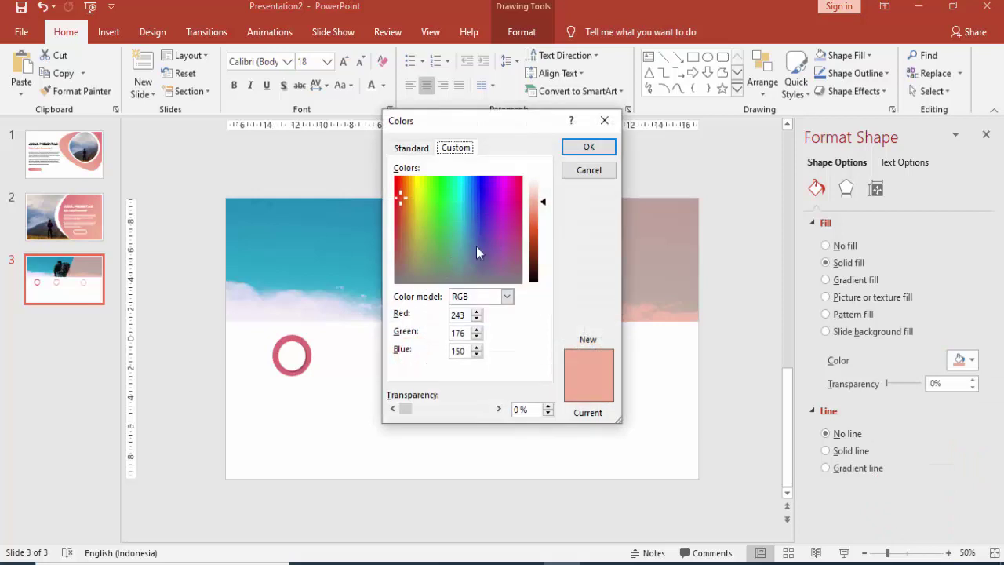
left_click(487, 226)
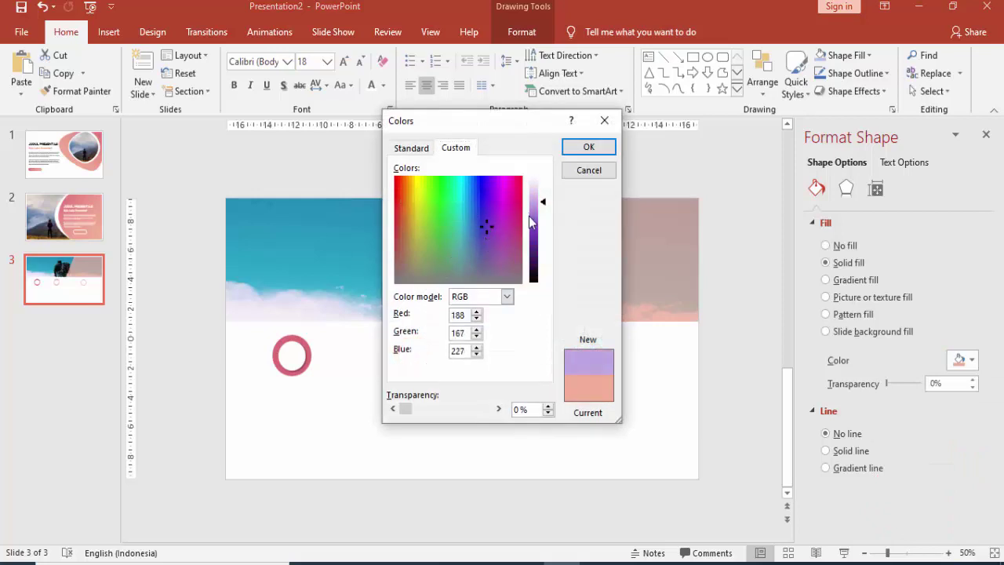
left_click_drag(529, 215, 541, 218)
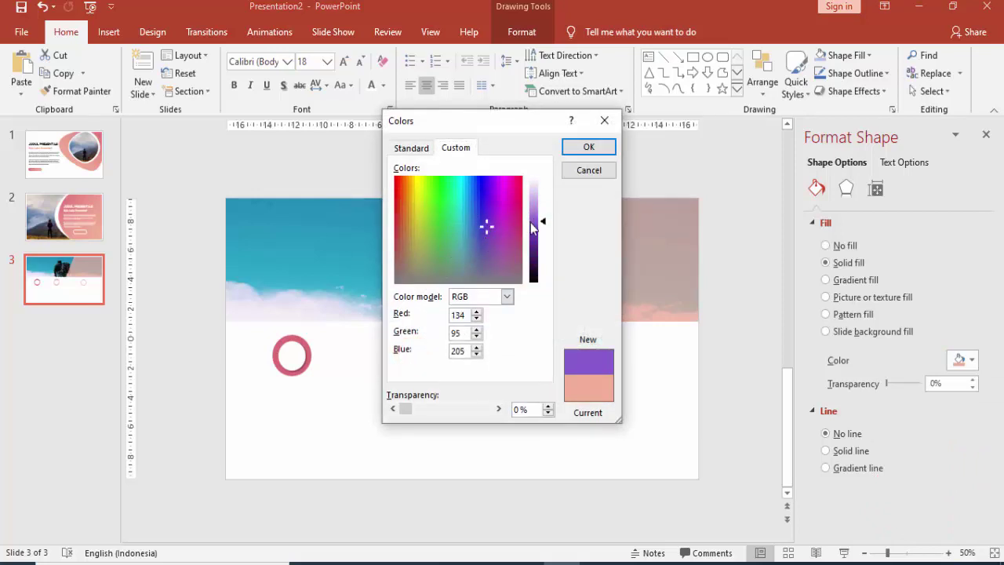
left_click(589, 147)
- Select the pink, peach and purple rings together
left_click(678, 333)
left_click(602, 357)
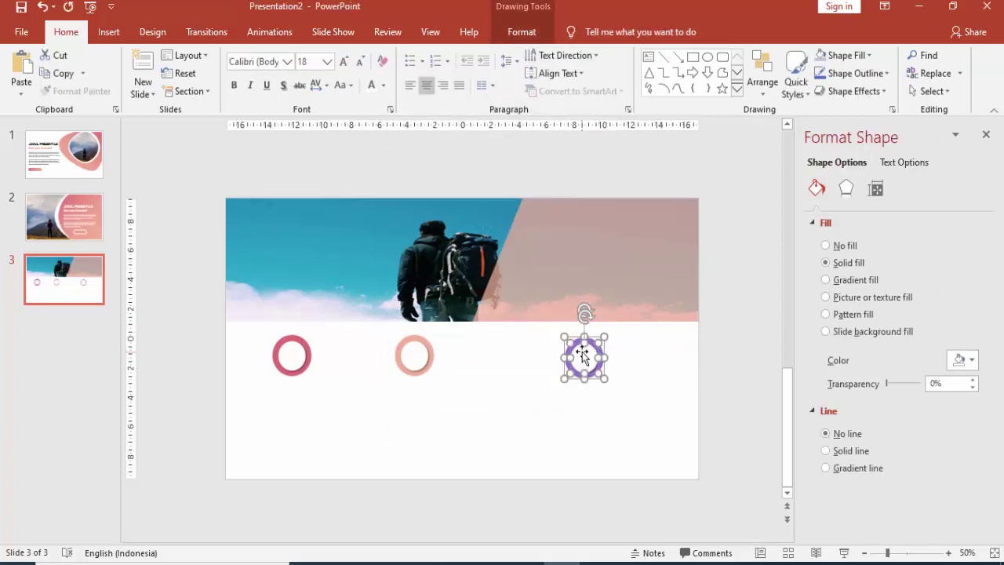
left_click_drag(602, 357, 501, 349)
left_click(526, 355)
left_click_drag(555, 333, 612, 381)
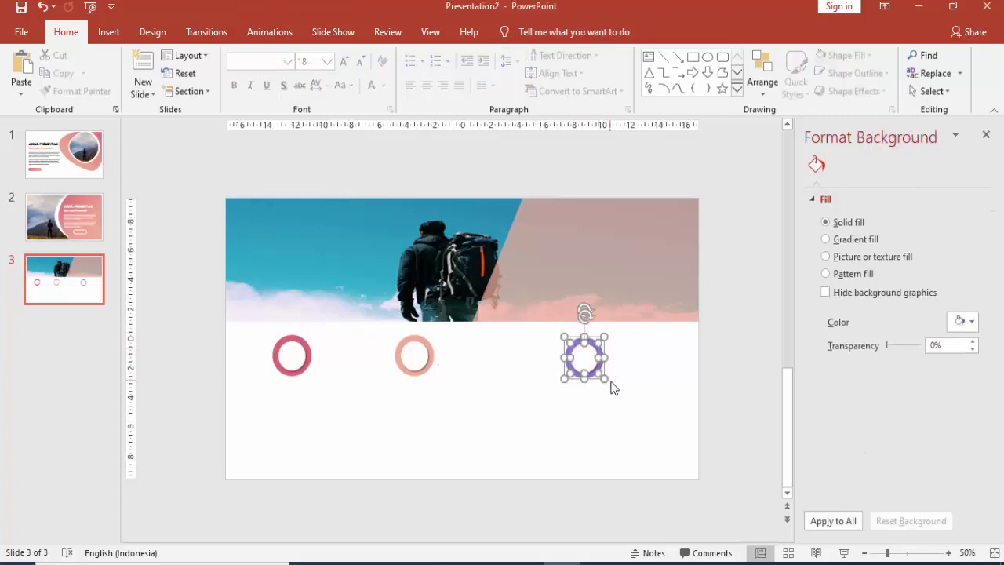
left_click_drag(386, 325, 451, 392)
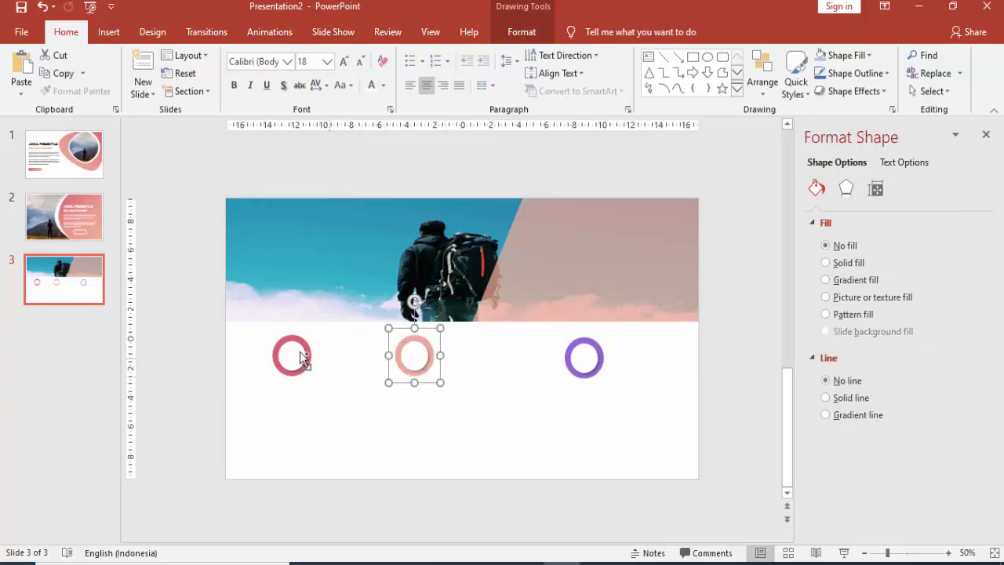
mouse_move(255, 329)
left_mouse_down()
mouse_move(327, 392)
mouse_move(319, 387)
left_mouse_up()
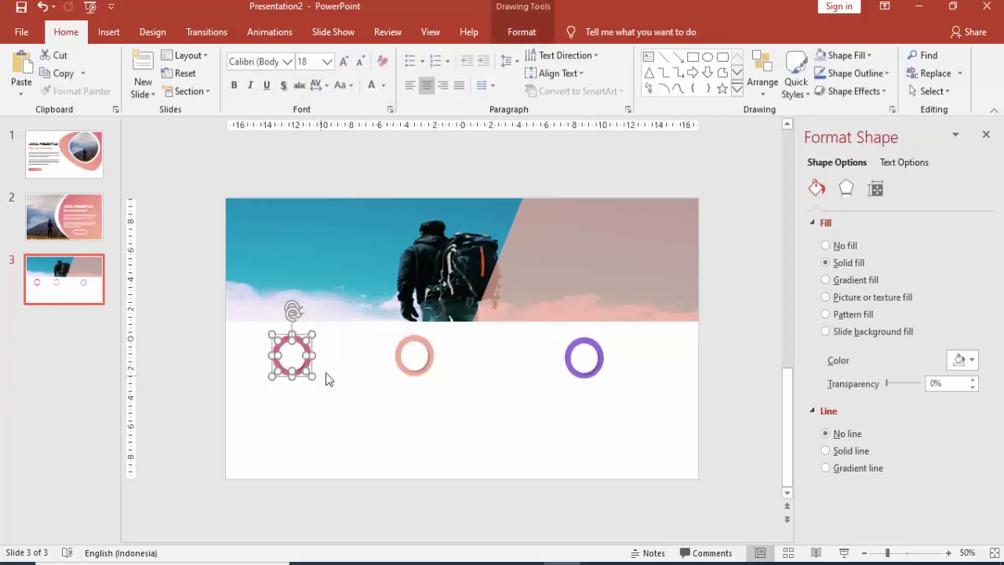
left_click(414, 358, "shift")
left_click(584, 357, "shift")
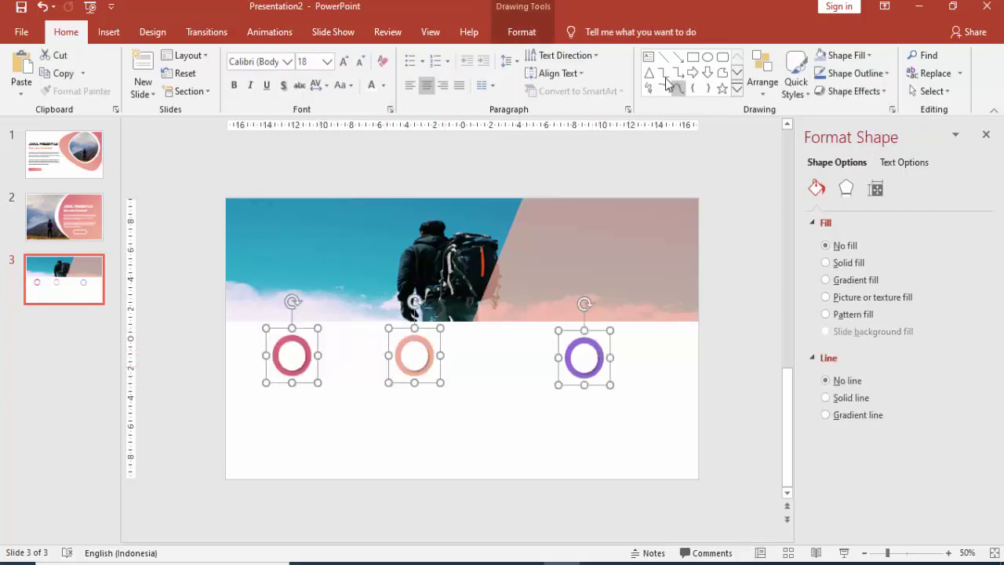
- Top-align the three rings, distribute them horizontally, and nudge the row slightly right
left_click(521, 32)
left_click(777, 55)
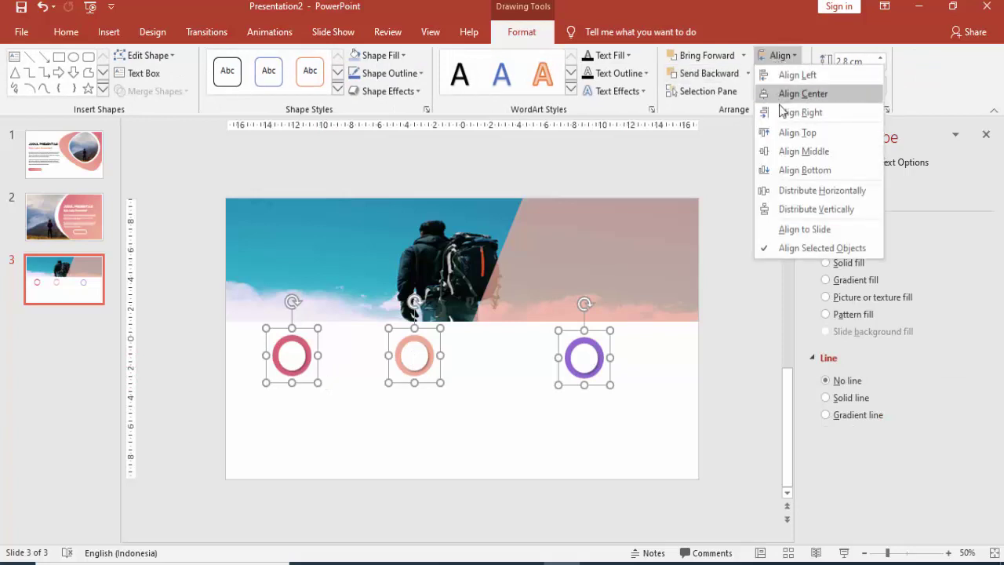
left_click(780, 132)
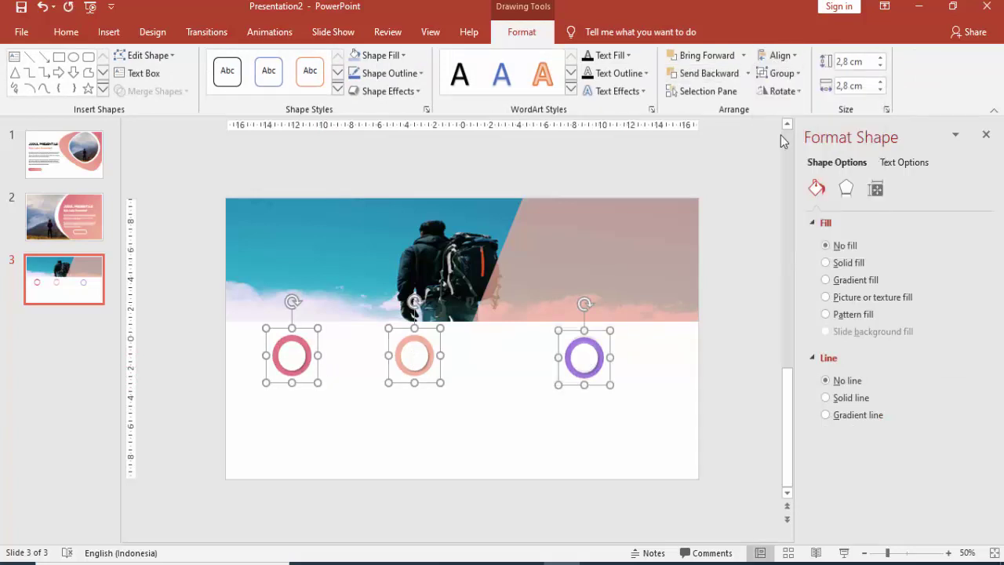
left_click(777, 59)
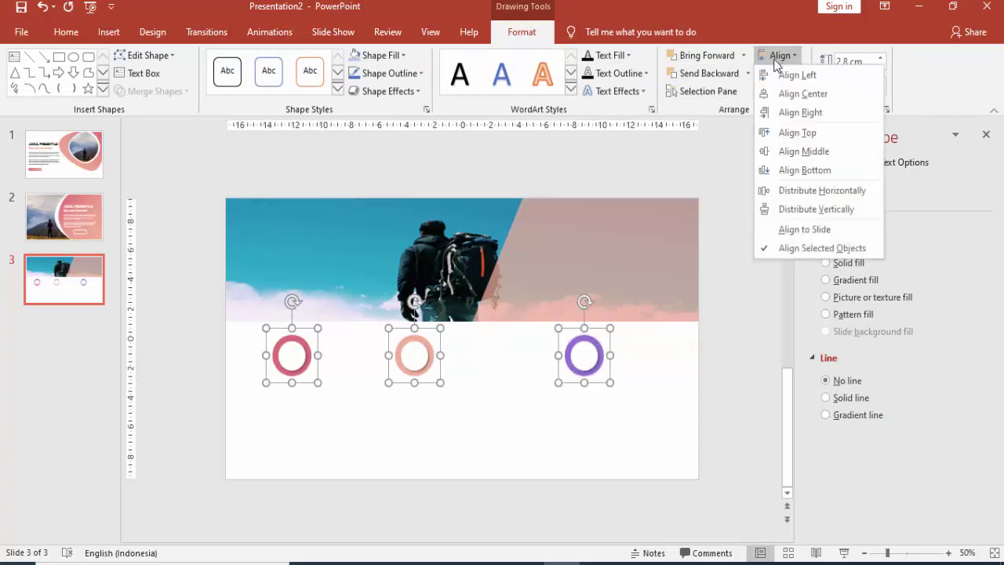
left_click(793, 190)
left_click_drag(562, 356, 610, 358)
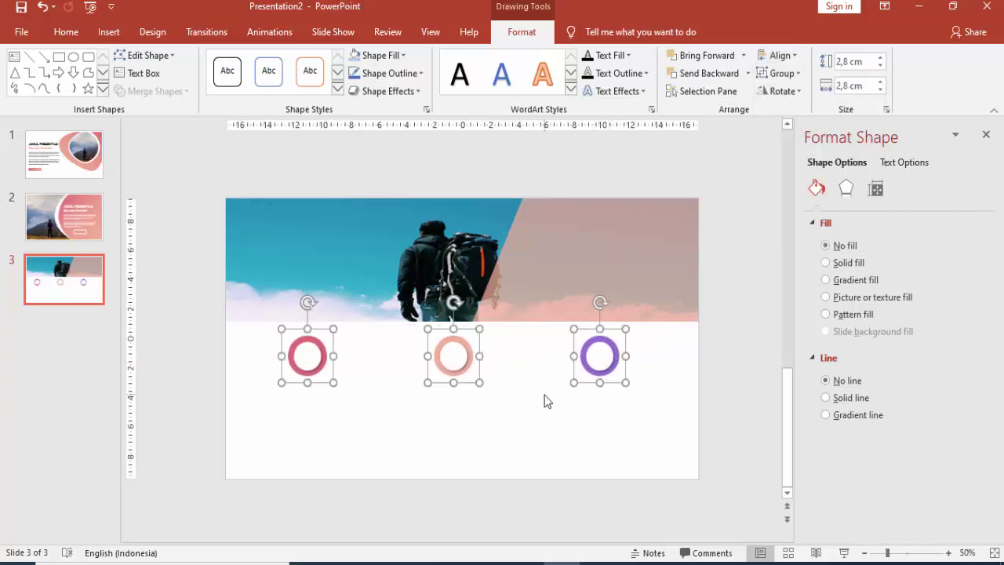
left_click(661, 491)
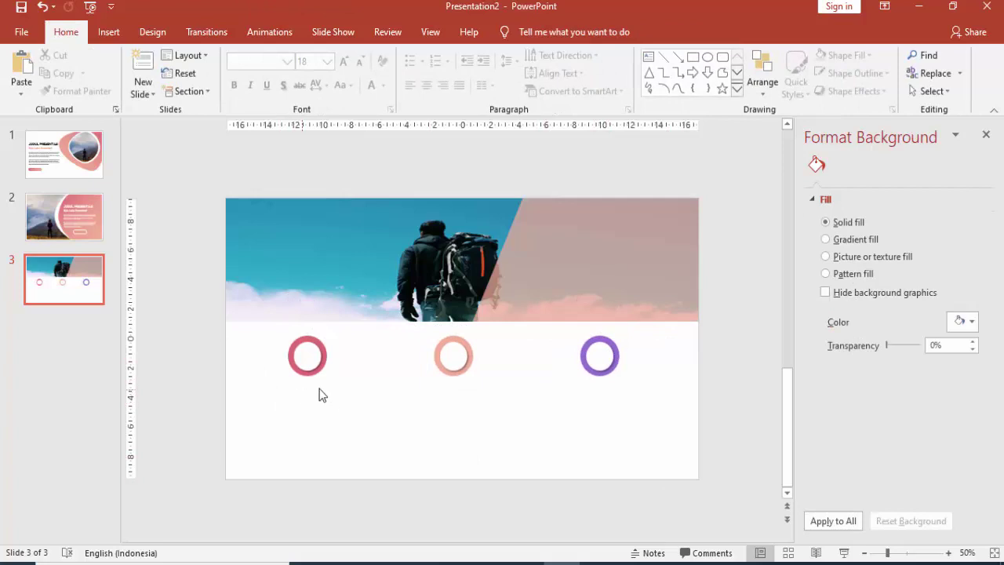
- Add a '01. SUB JUDUL' label under the red ring in Lato bold 18
left_click(109, 31)
left_click(566, 68)
left_click(261, 392)
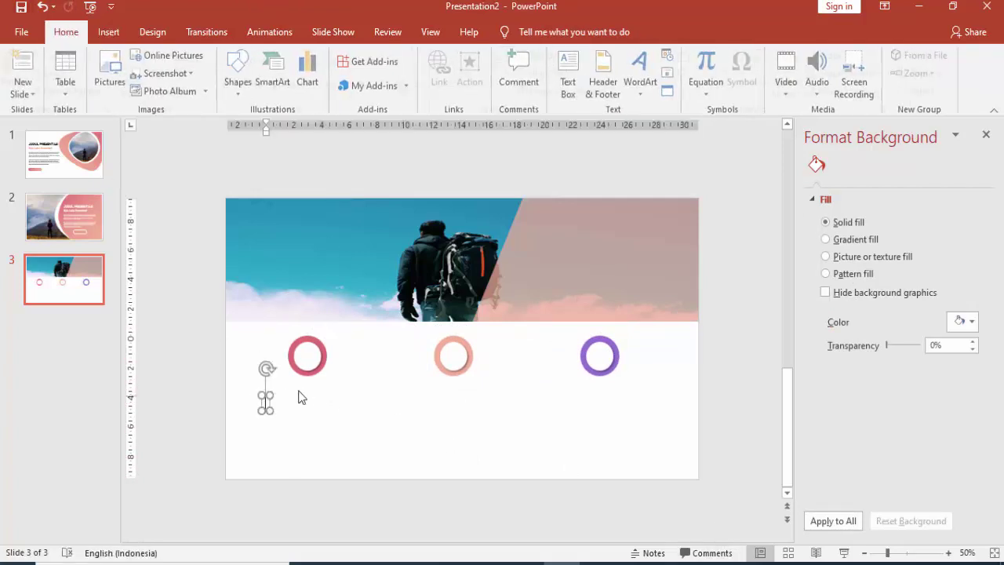
type("01.")
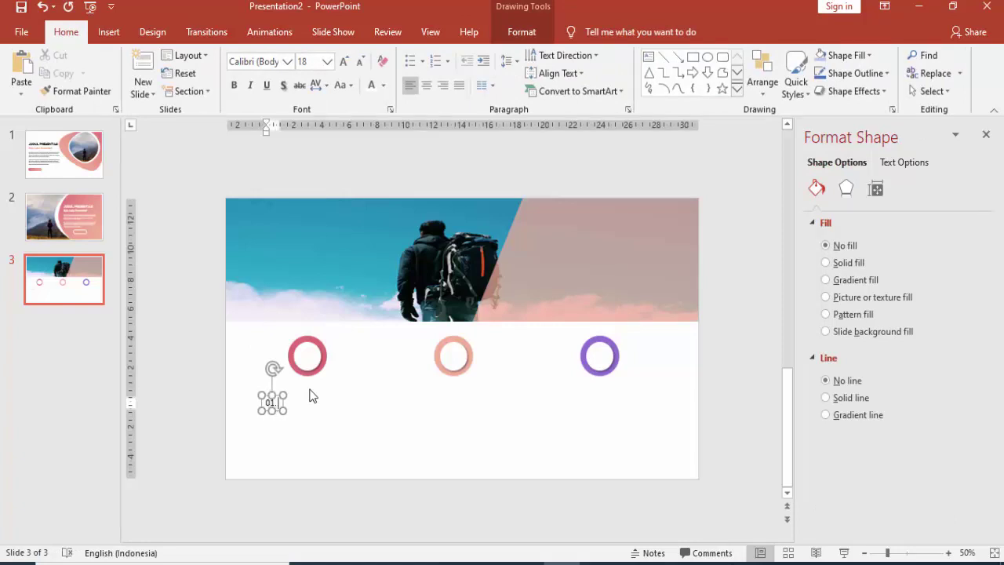
type(" SUB ")
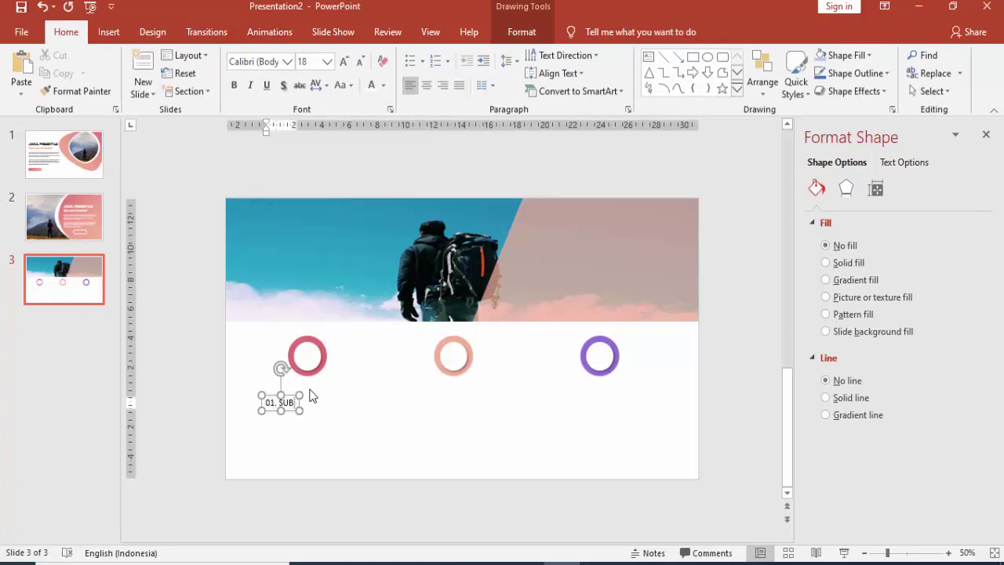
type("JUDUL")
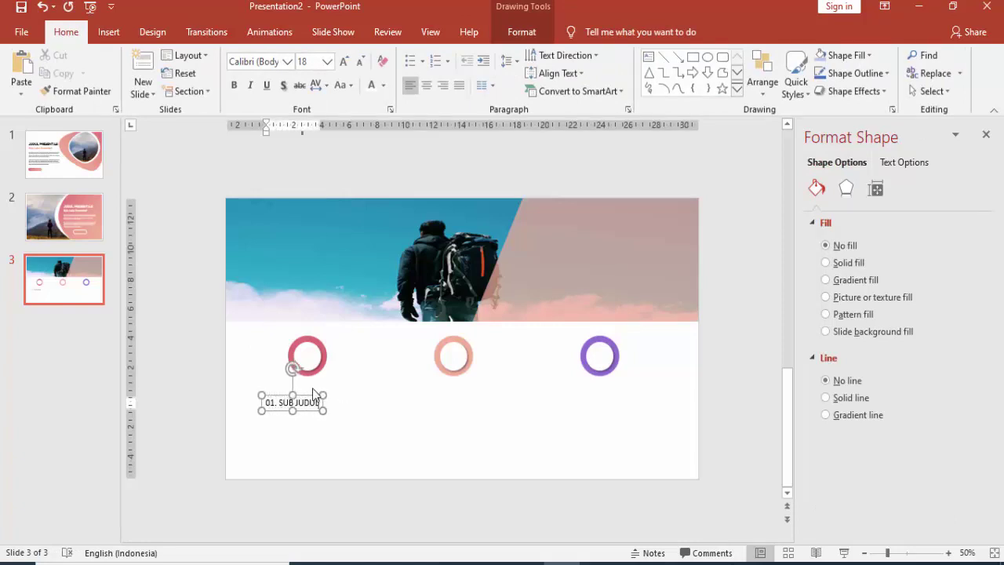
left_click_drag(318, 395, 312, 372)
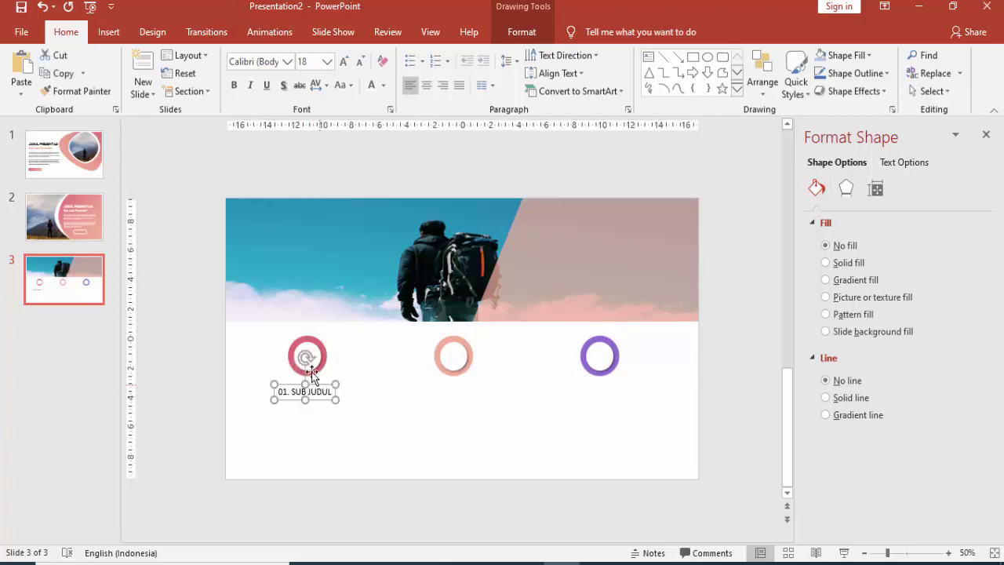
left_click(287, 61)
left_click(267, 153)
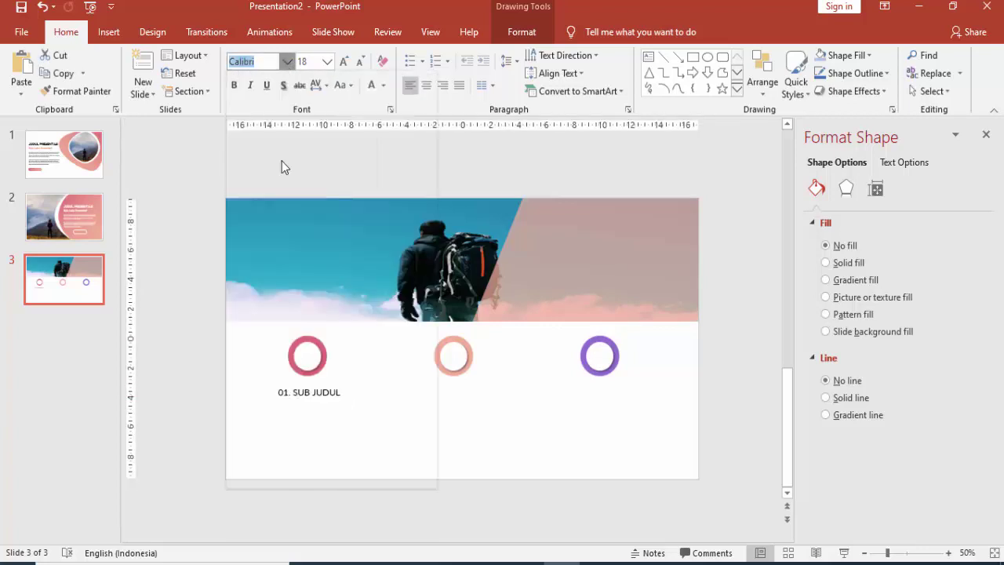
left_click(234, 85)
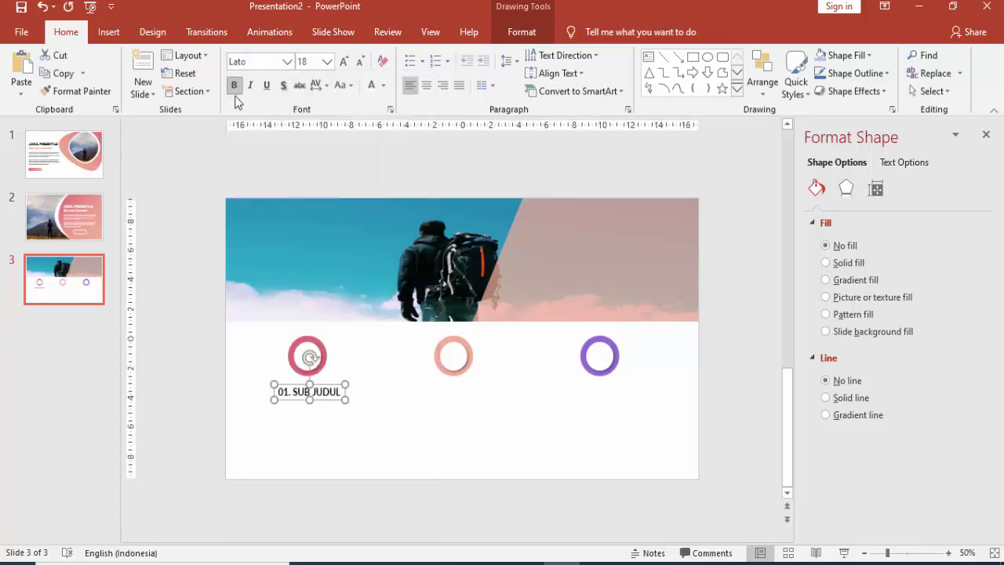
left_click(327, 61)
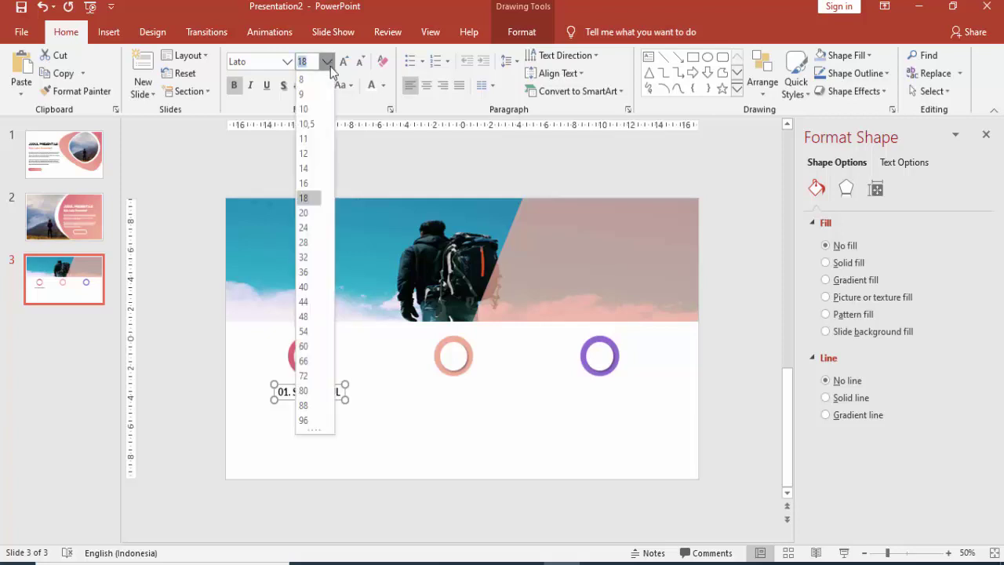
left_click(309, 197)
left_click(275, 423)
- Copy the label under the other two rings and change both copies' numbers to 02
scroll(275, 423, "up", 3, "ctrl")
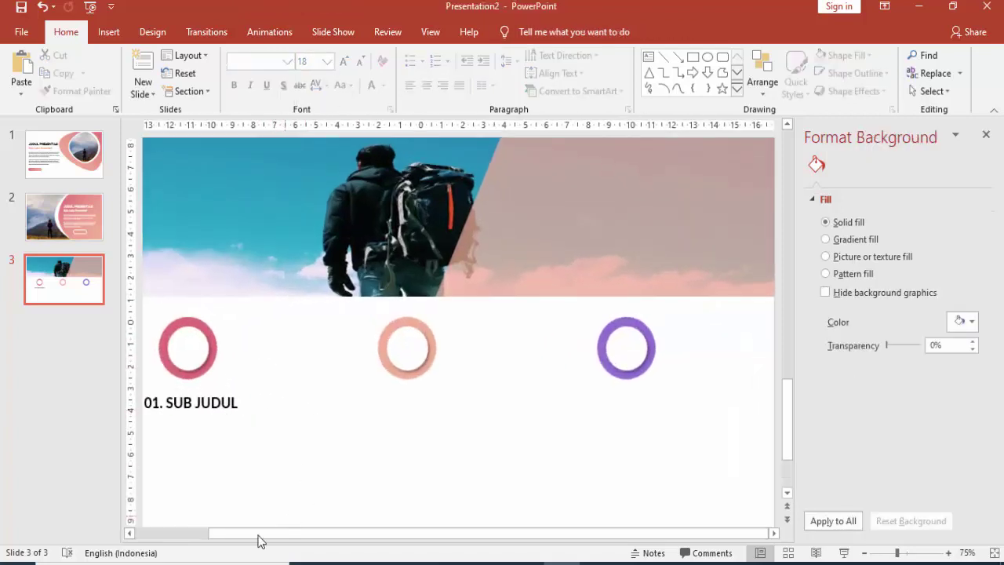
scroll(201, 522, "left", 2)
left_click(259, 402)
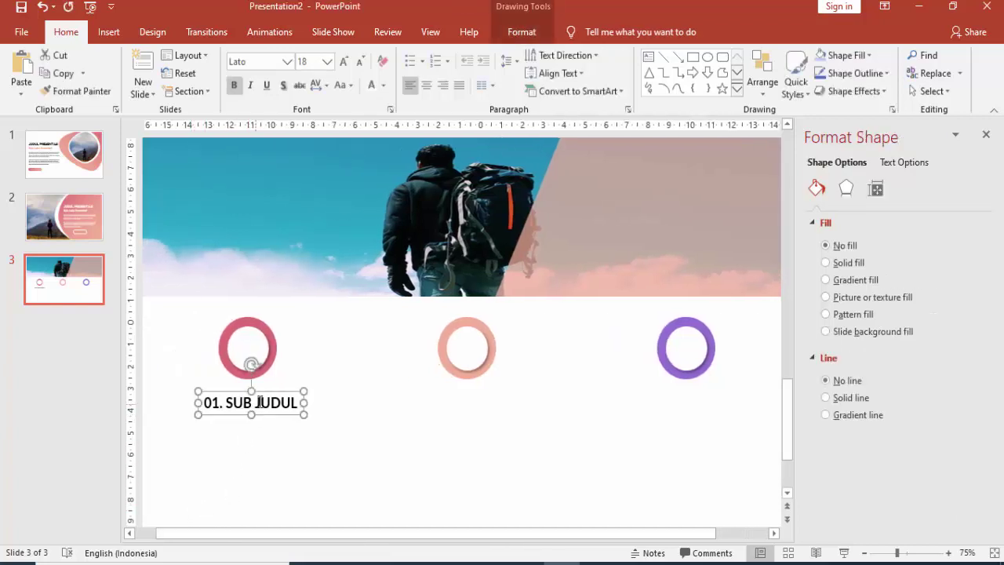
left_click_drag(274, 390, 500, 389)
key("ctrl+d")
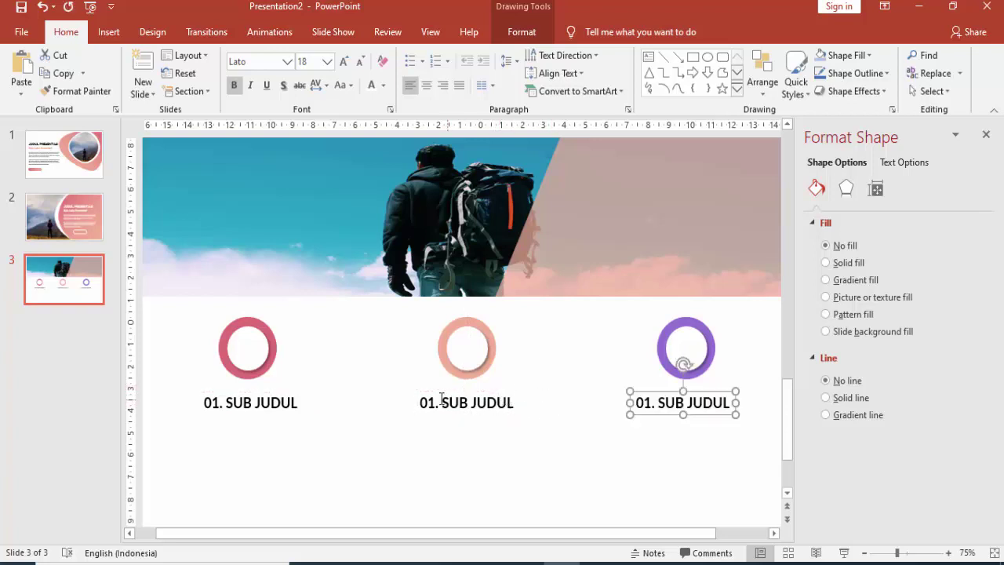
left_click(432, 400)
key("BackSpace")
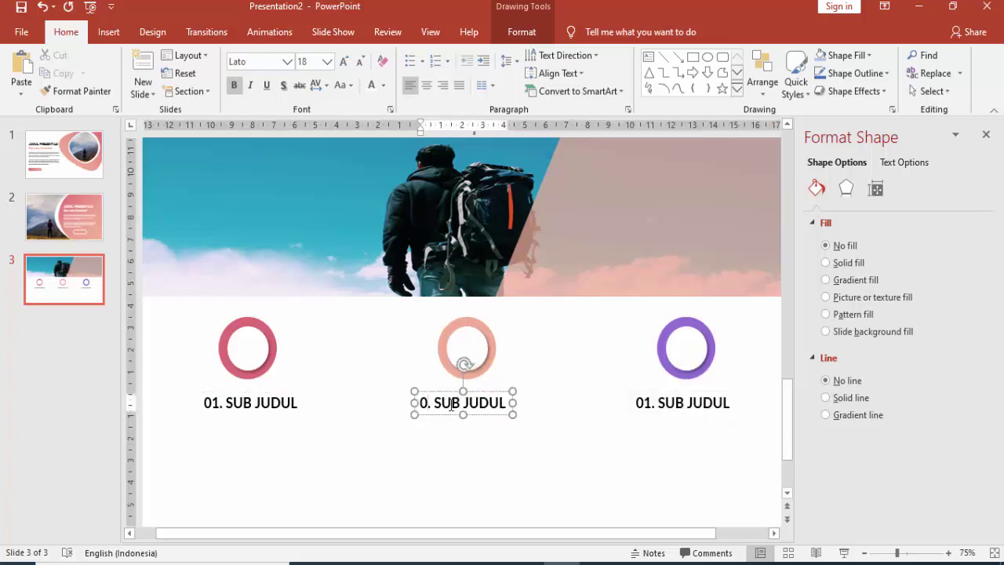
type("2")
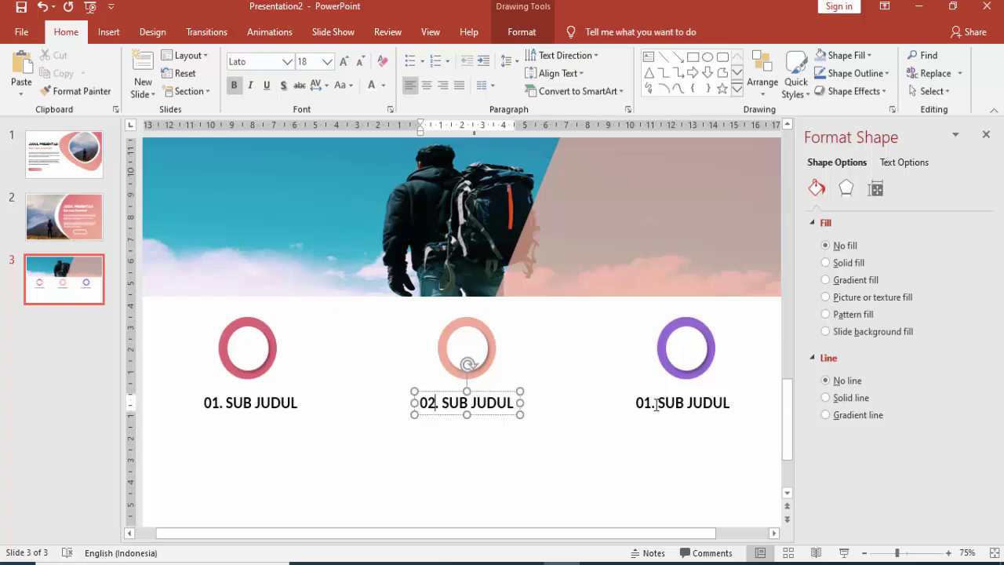
left_click(655, 405)
key("BackSpace")
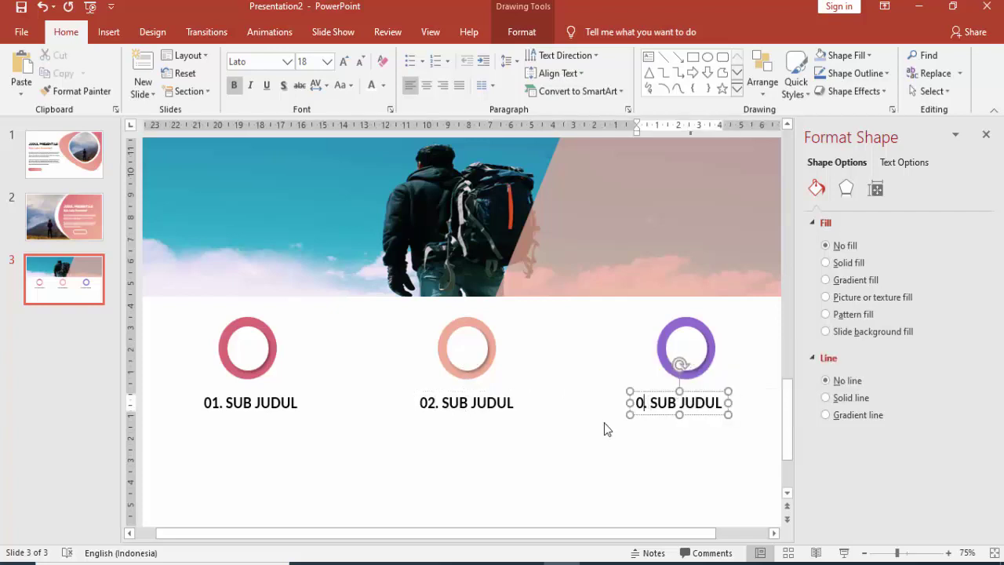
type("2")
left_click(577, 435)
scroll(574, 431, "down", 2, "ctrl")
scroll(573, 431, "down", 1, "ctrl")
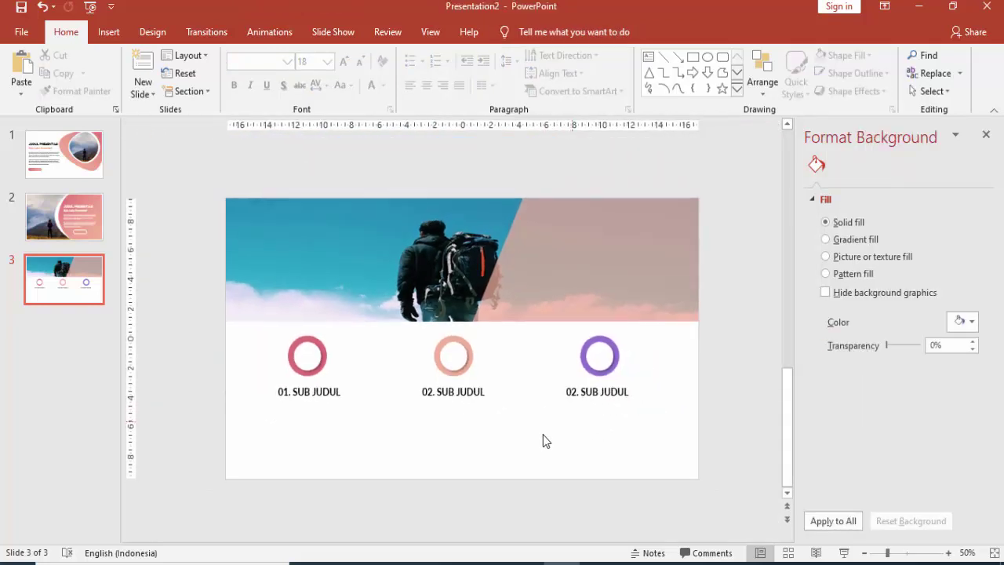
- Draw a body text box under the first heading holding one =RAND() placeholder paragraph
left_click(108, 31)
left_click(567, 82)
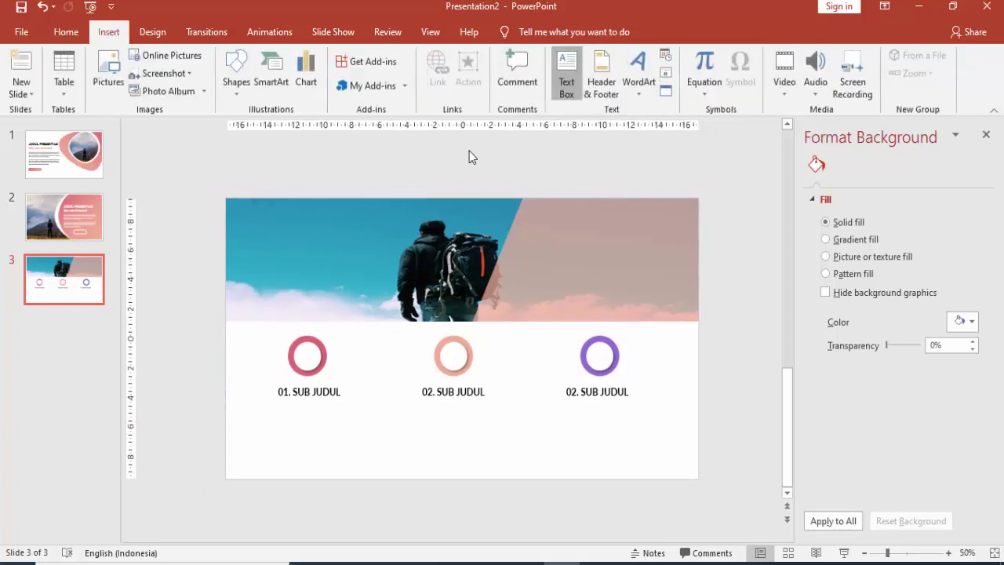
left_click_drag(254, 414, 362, 455)
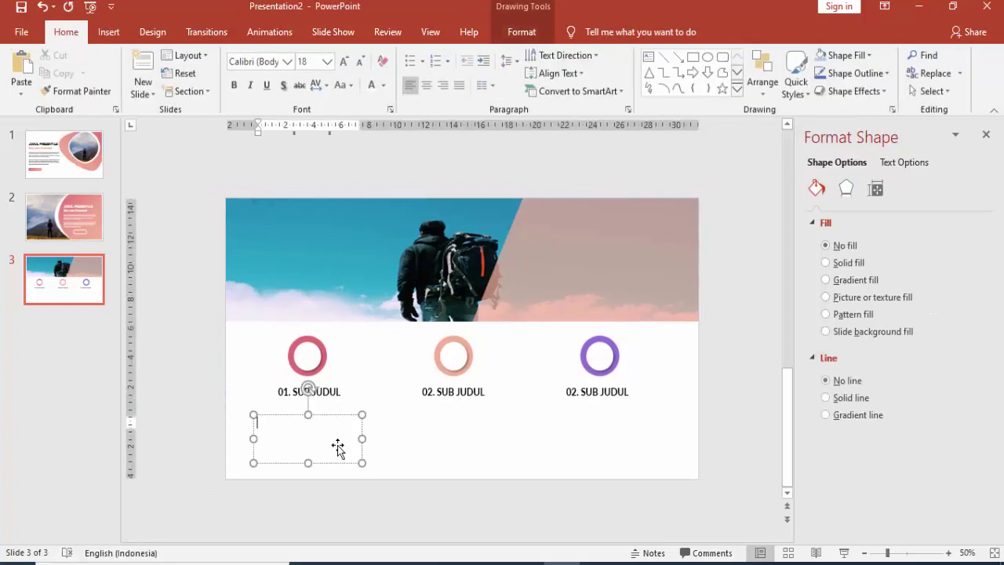
type("=RAND()")
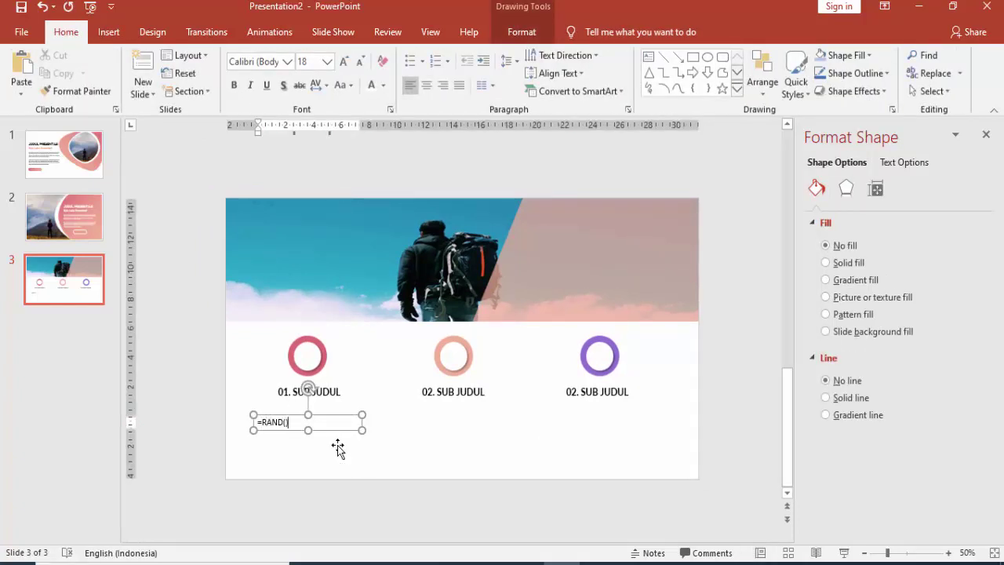
key("Return")
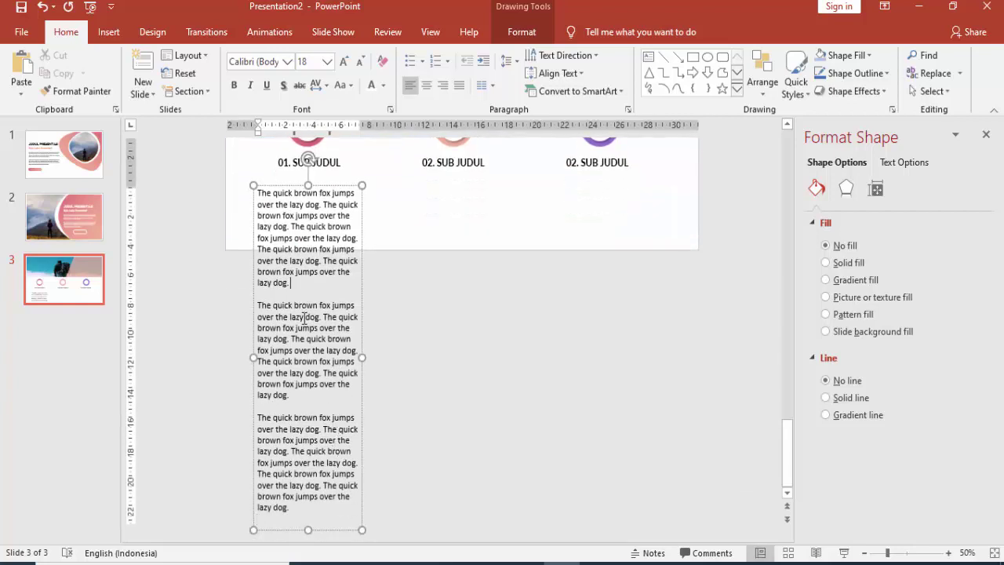
left_click(352, 528, "shift")
key("Delete")
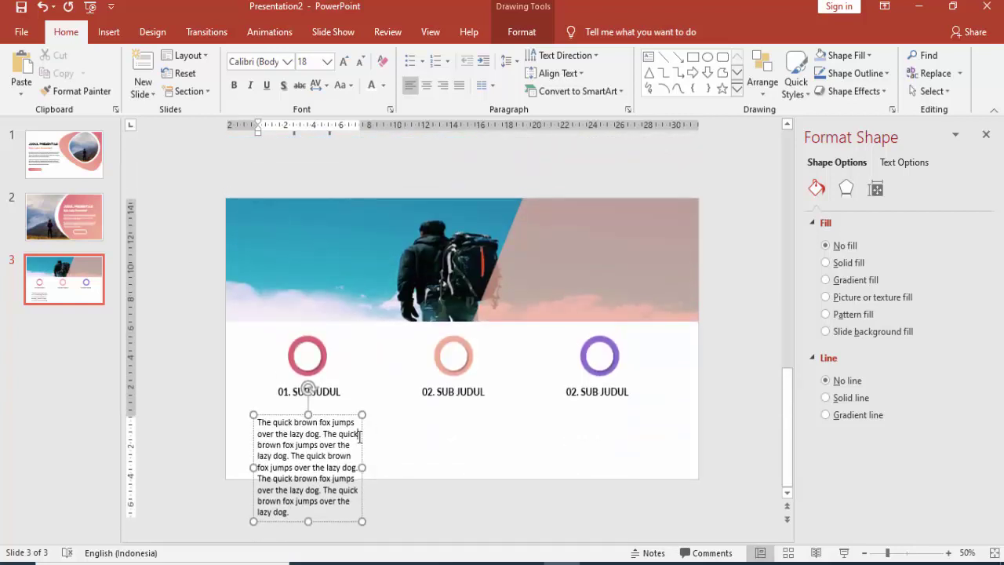
- Format the body paragraph as Lato 12, centred, with a new font colour
left_click(362, 441)
left_click(327, 61)
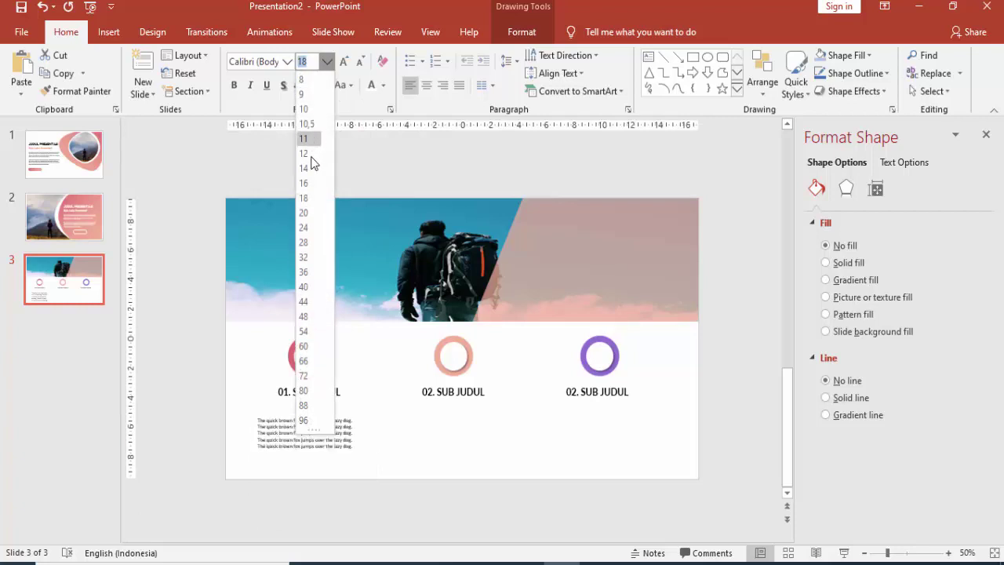
left_click(304, 153)
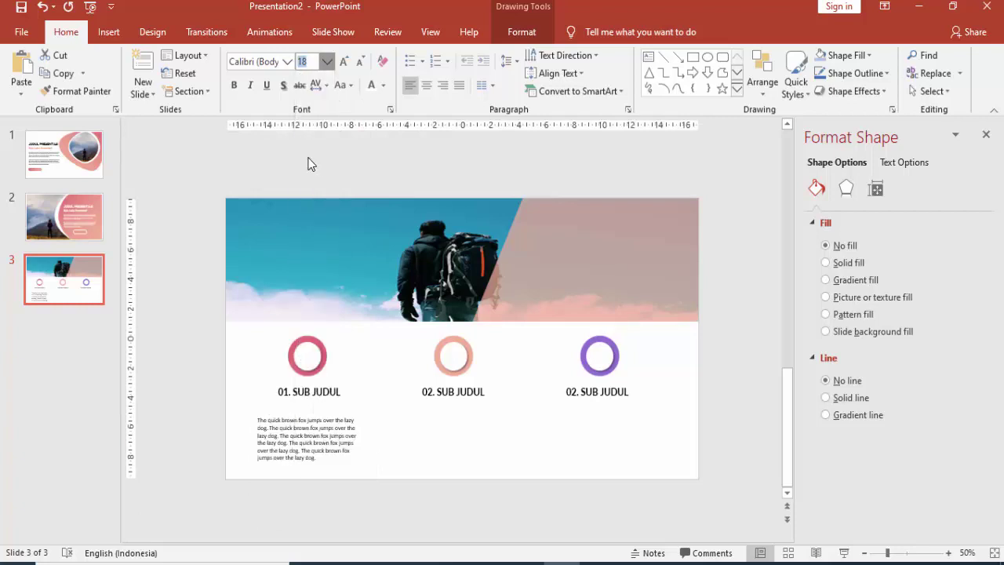
left_click(426, 84)
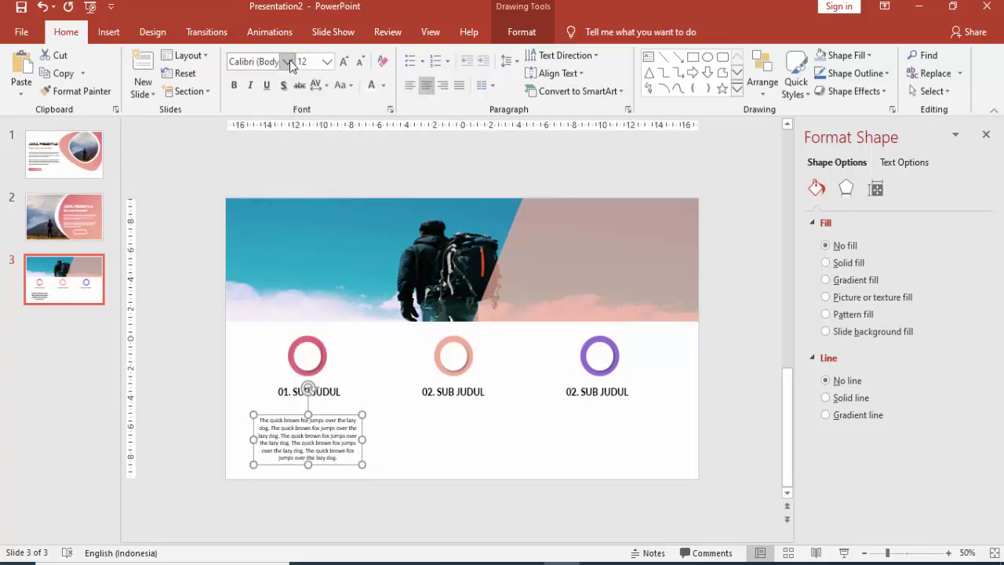
left_click(287, 62)
left_click(266, 152)
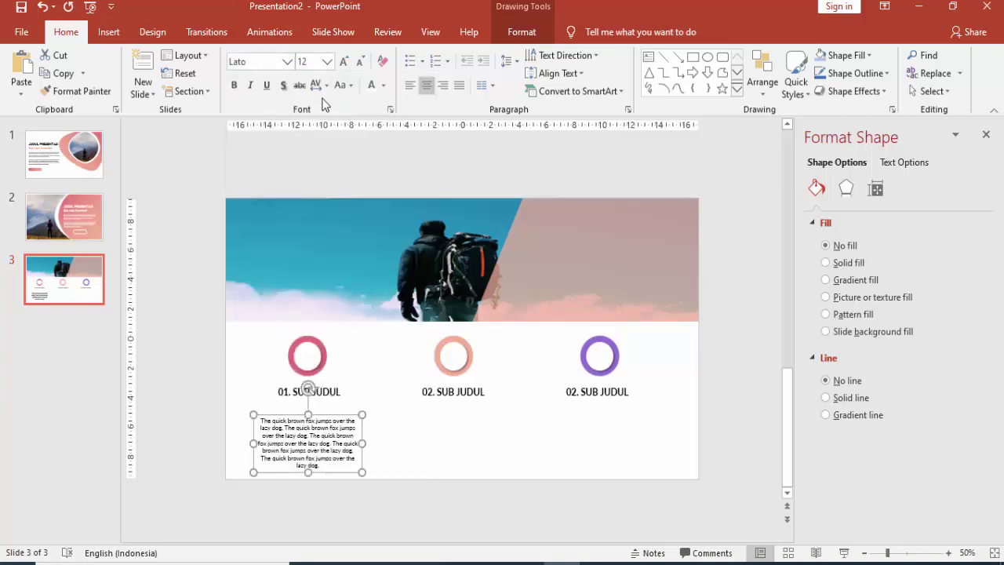
left_click(383, 85)
left_click(394, 155)
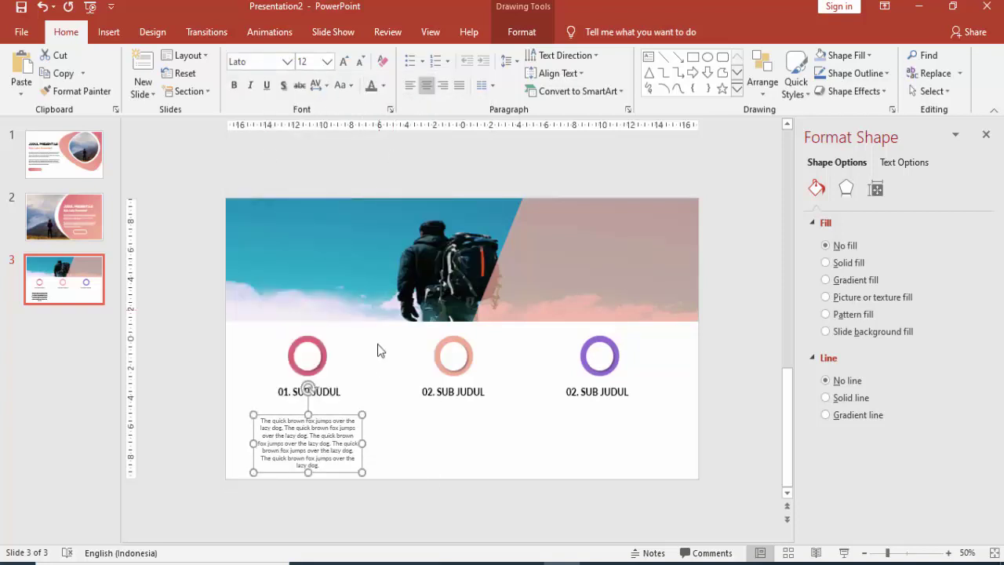
- Move the paragraph up under its heading and copy it under the other two headings
mouse_move(343, 414)
left_mouse_down()
mouse_move(343, 402)
mouse_move(481, 398)
left_mouse_up()
left_click_drag(420, 400, 567, 401)
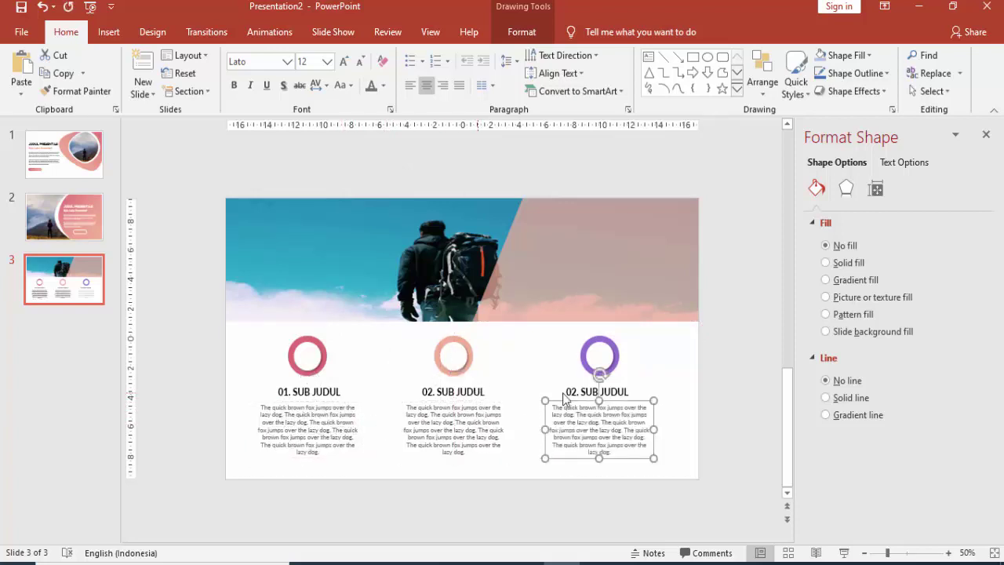
left_click(678, 366)
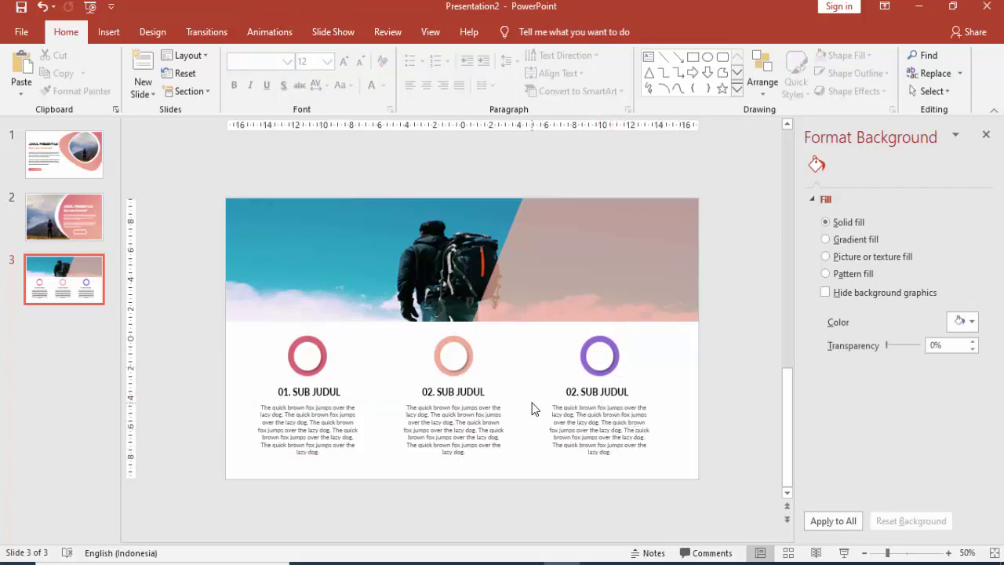
- Preview slide 3 as a slide show, then return to Normal view
scroll(462, 376, "up", 2, "ctrl")
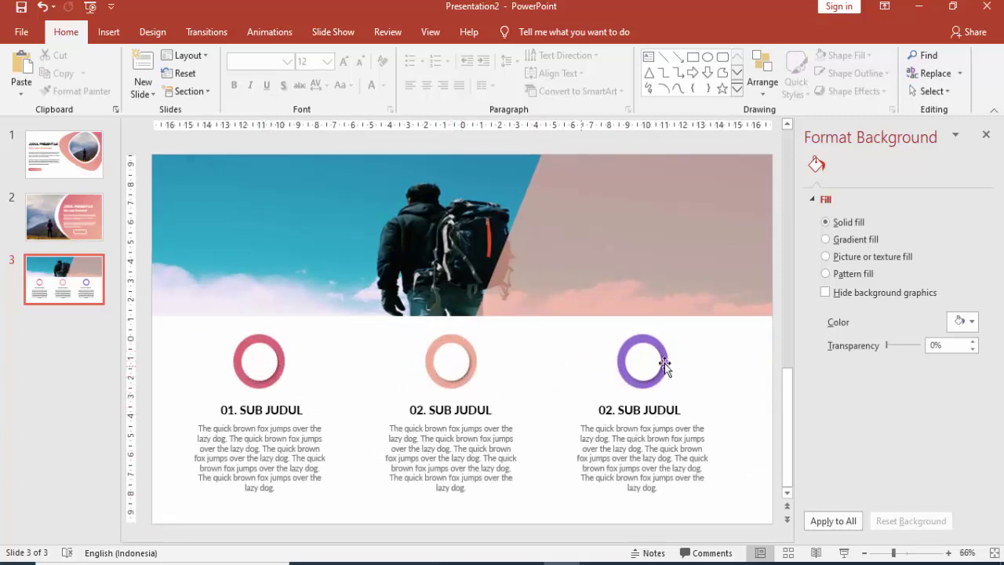
scroll(628, 377, "down", 2, "ctrl")
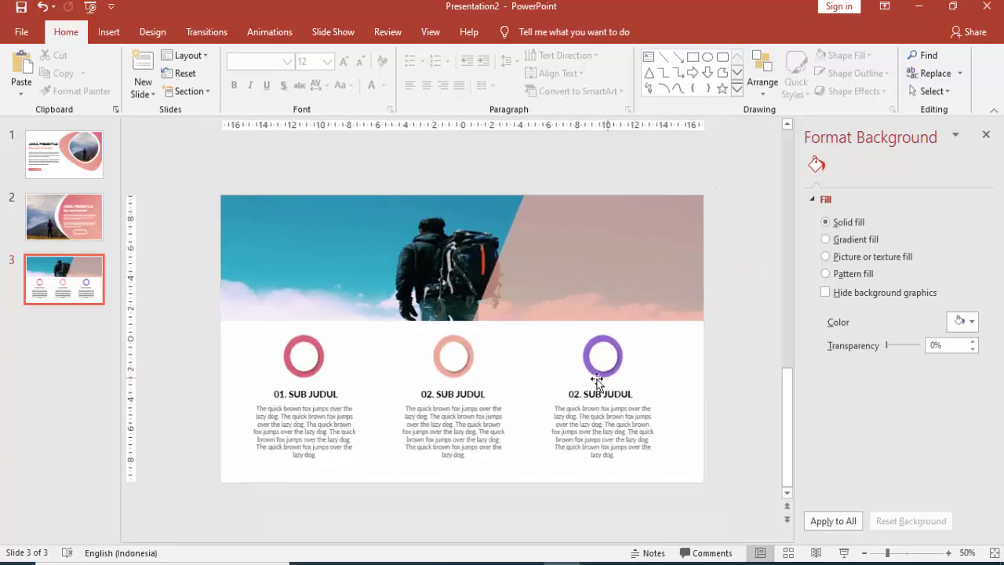
left_click(844, 553)
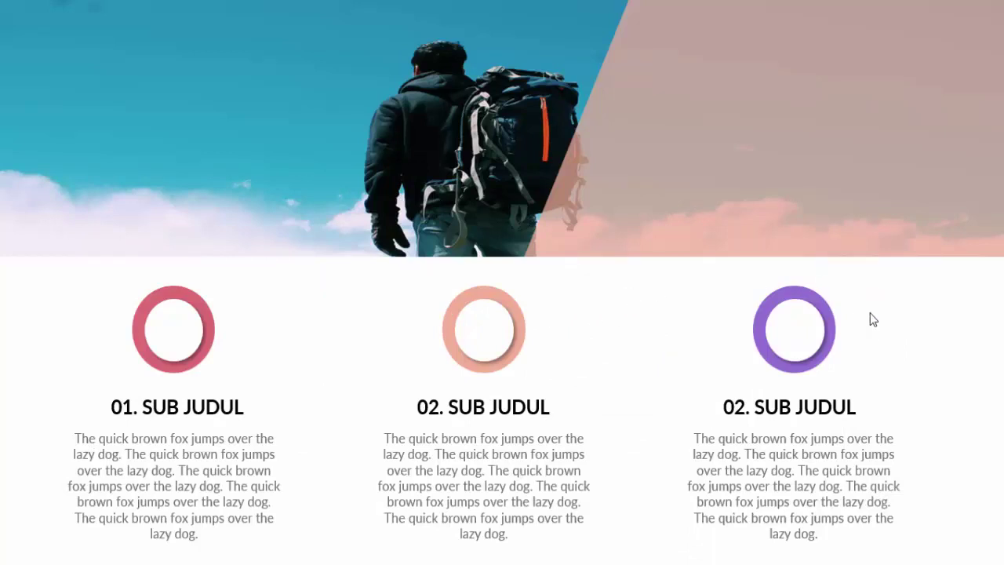
key("Escape")
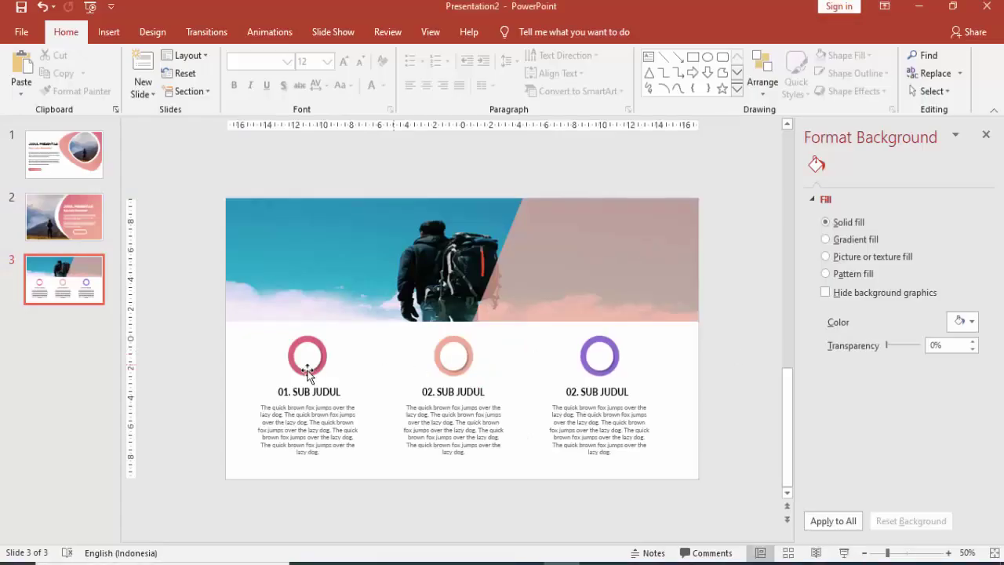
- Add a fourth slide and delete its title and body placeholders
right_click(91, 324)
left_click(125, 376)
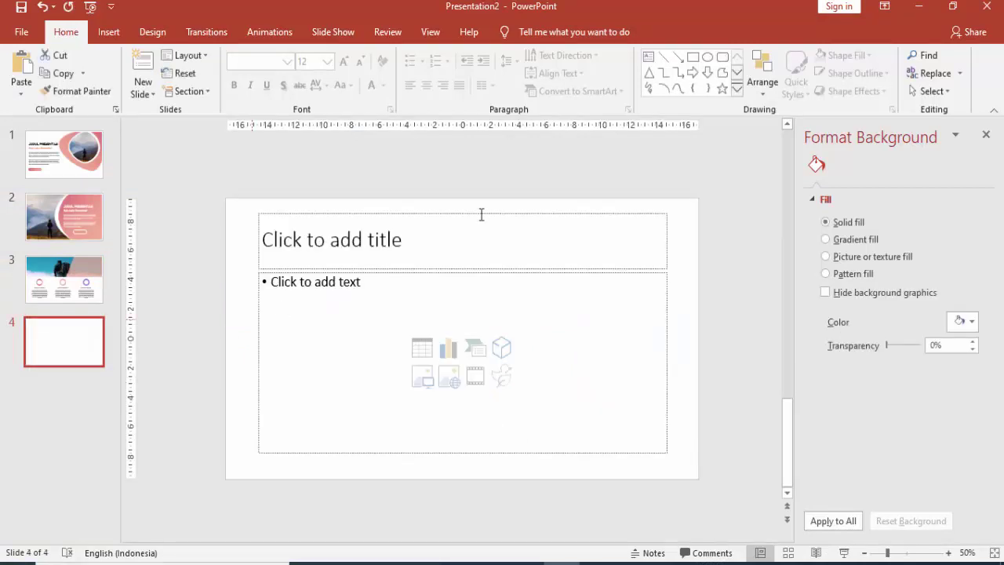
left_click(426, 213)
key("Delete")
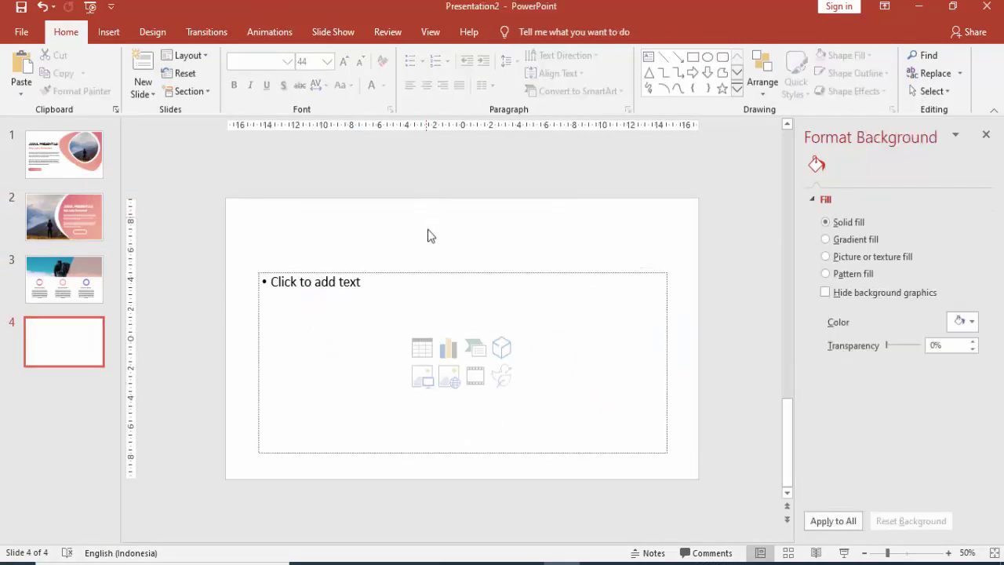
left_click(438, 272)
key("Delete")
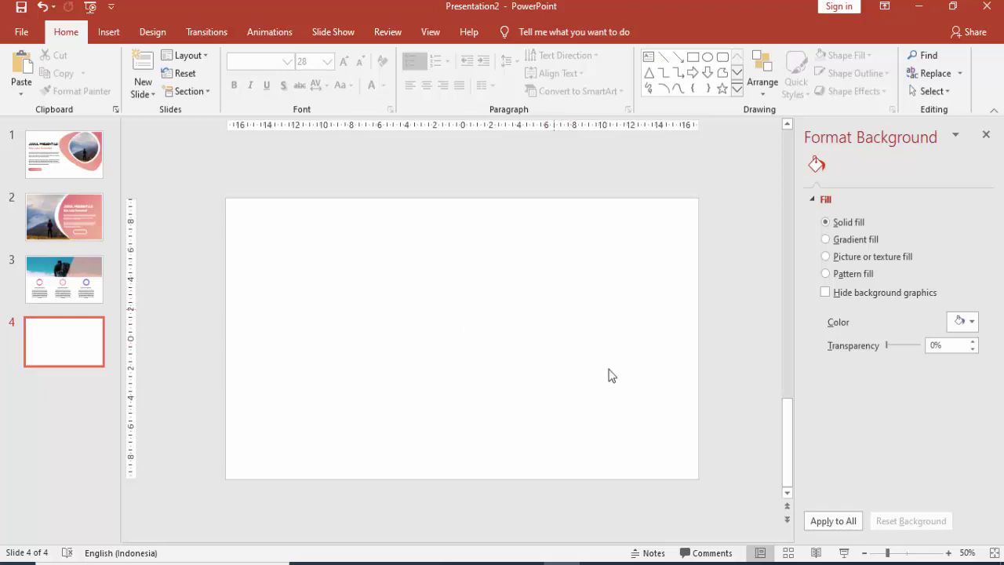
scroll(610, 211, "up", 2)
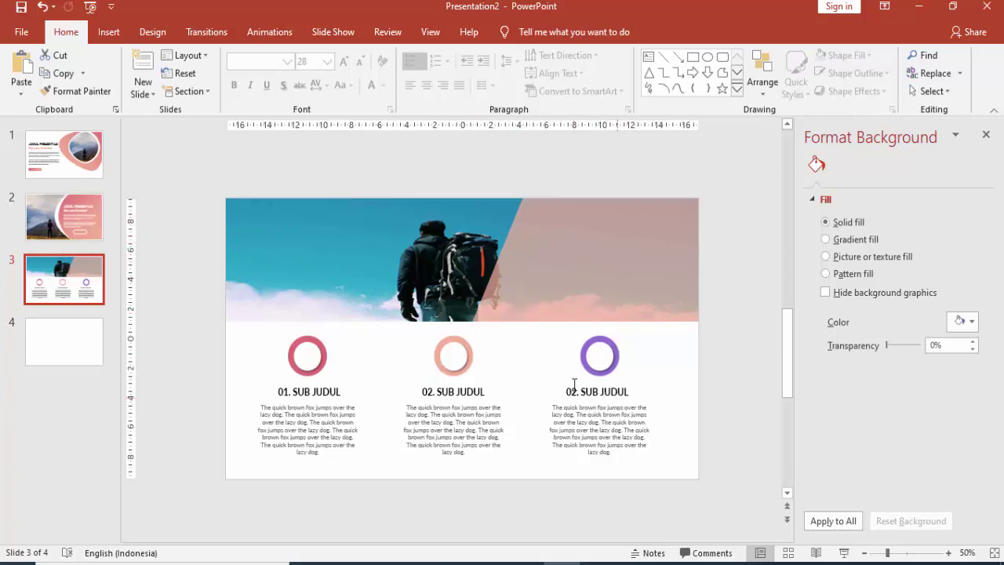
- Paste slide 2's JUDUL PRESENTASI title onto slide 3, breaking it after JUDUL
left_click(78, 217)
left_click(575, 259)
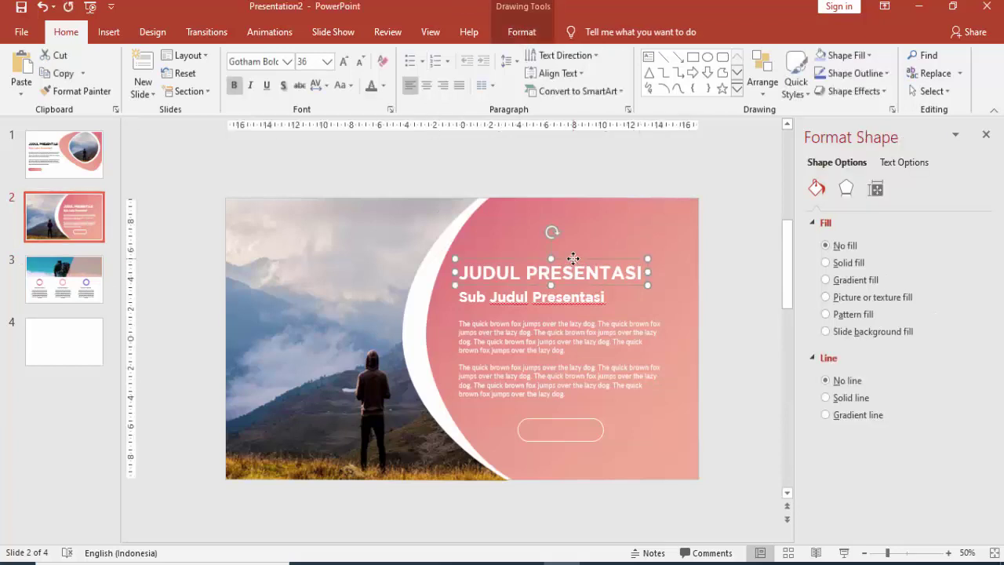
left_click(100, 273)
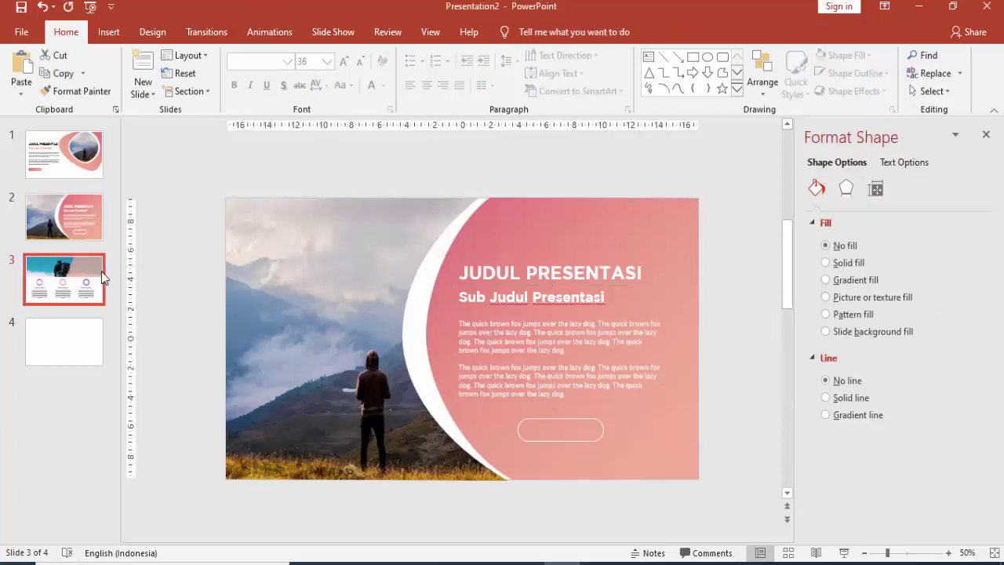
key("ctrl+v")
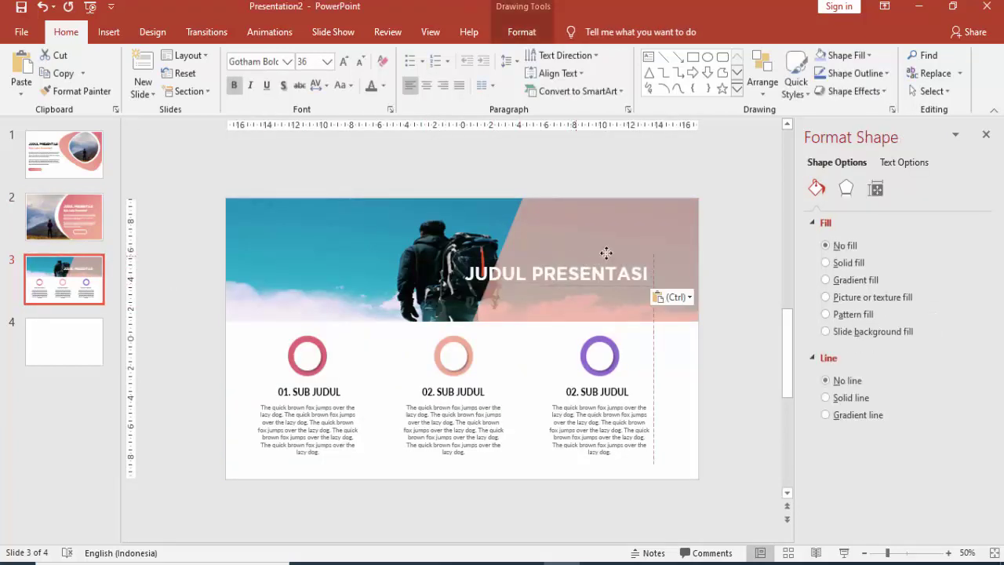
left_click_drag(570, 259, 617, 248)
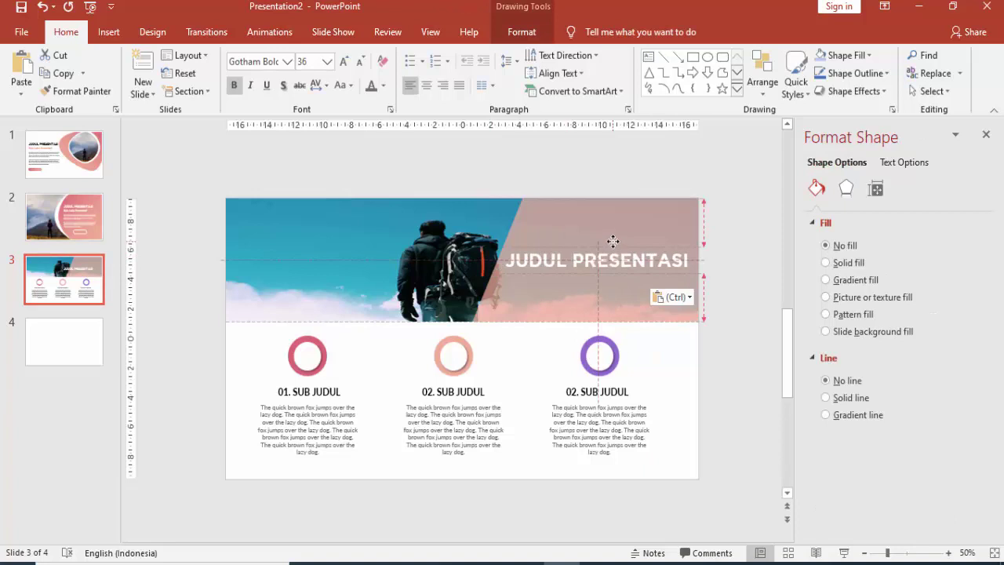
left_click(574, 255)
key("Return")
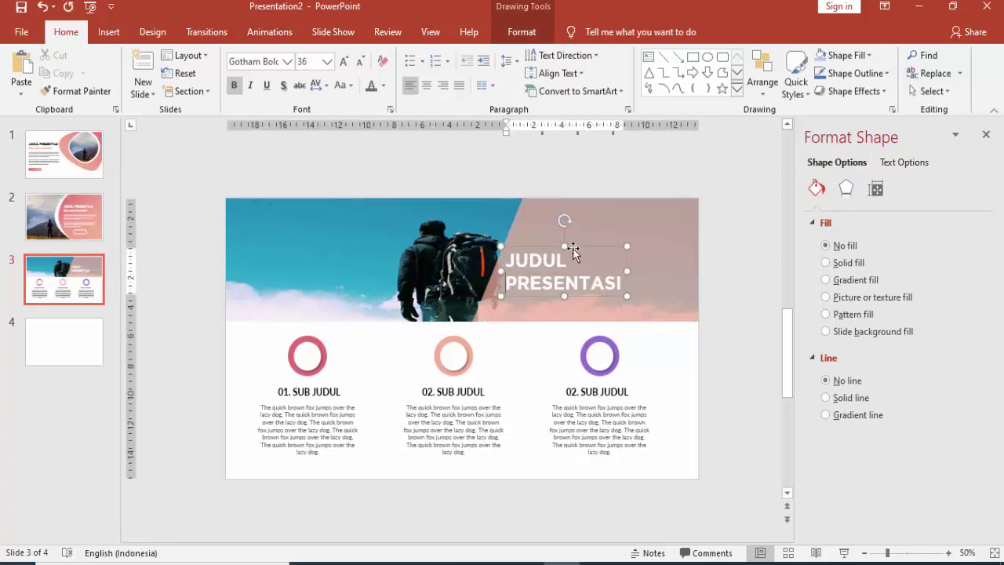
- Right-align the two-line title and position it in the top-right pink area
left_click(574, 250)
left_click(444, 85)
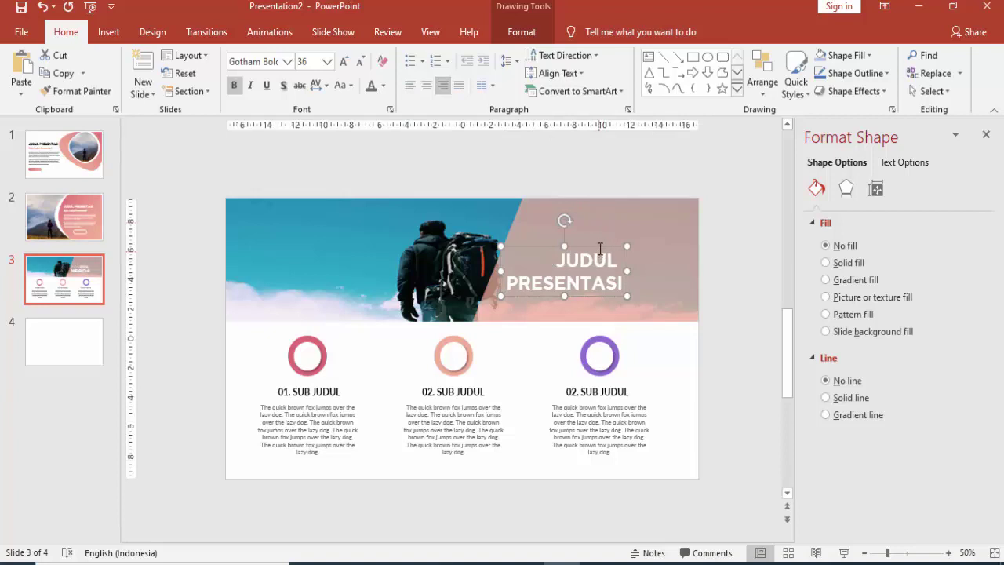
mouse_move(600, 248)
left_mouse_down()
mouse_move(649, 244)
mouse_move(651, 235)
left_mouse_up()
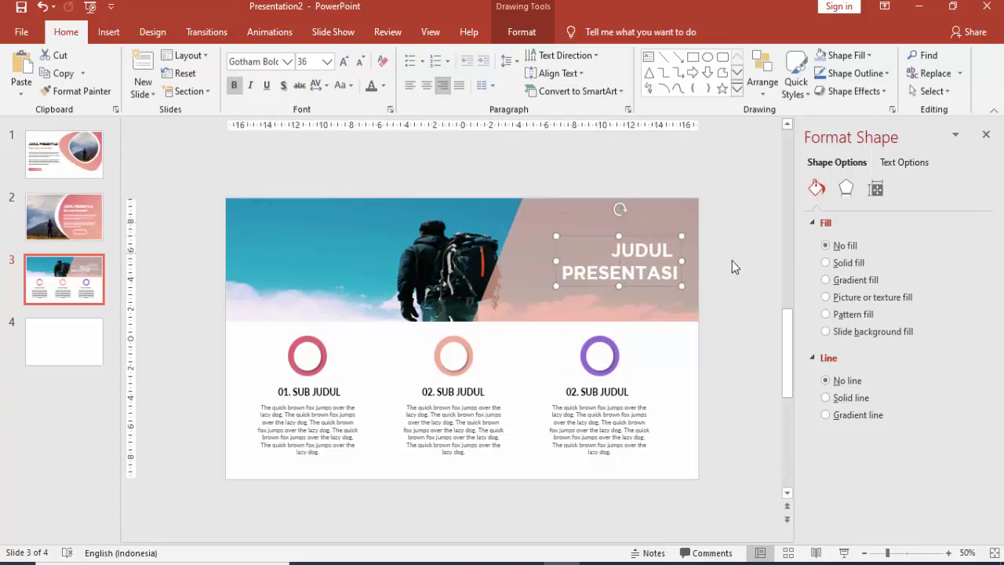
left_click(673, 251)
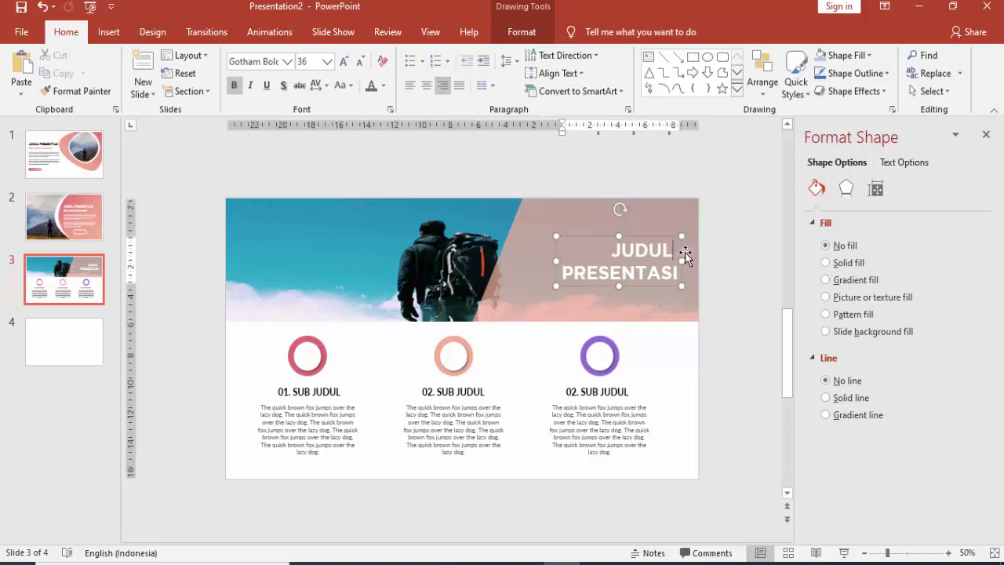
left_click(749, 265)
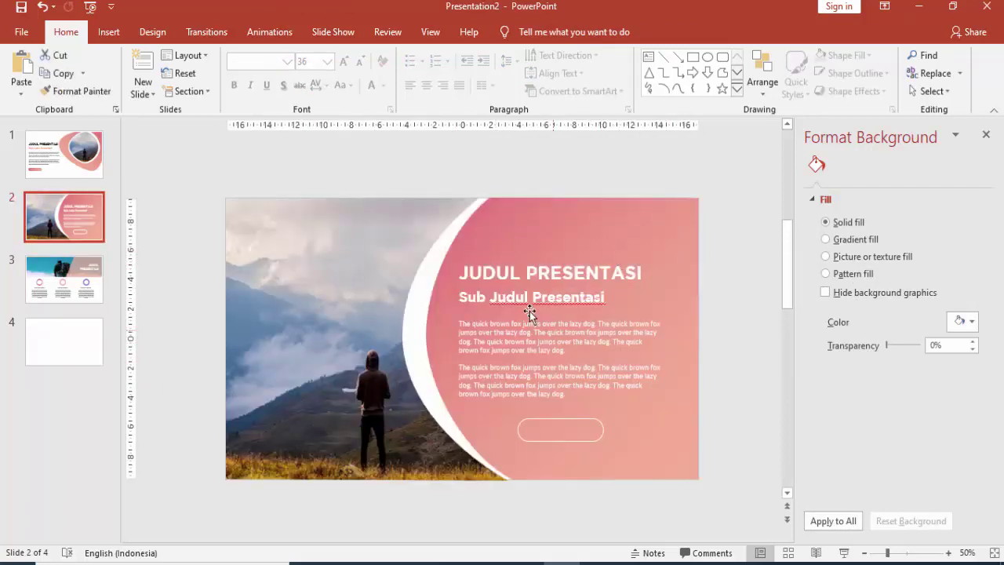
key("Down")
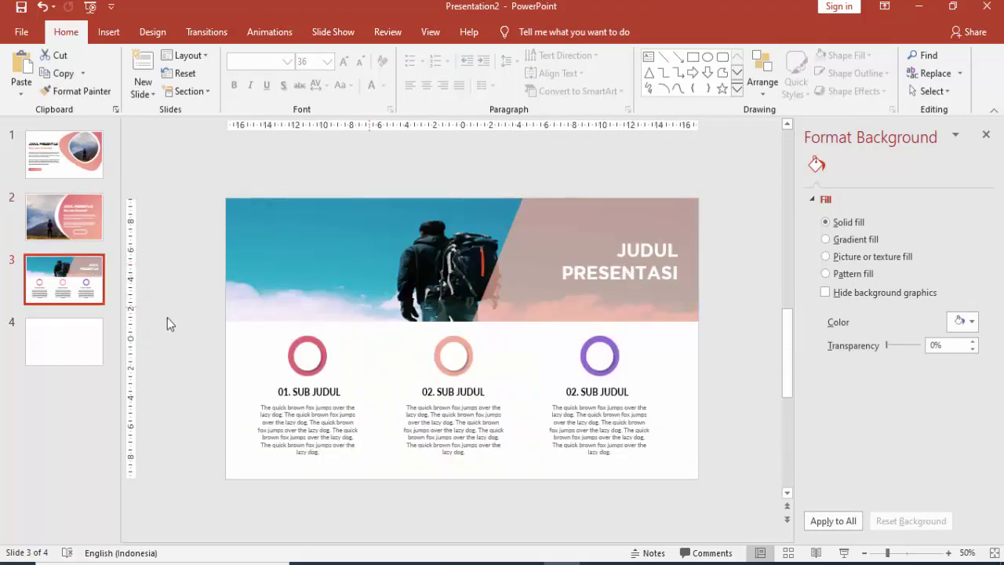
key("Down")
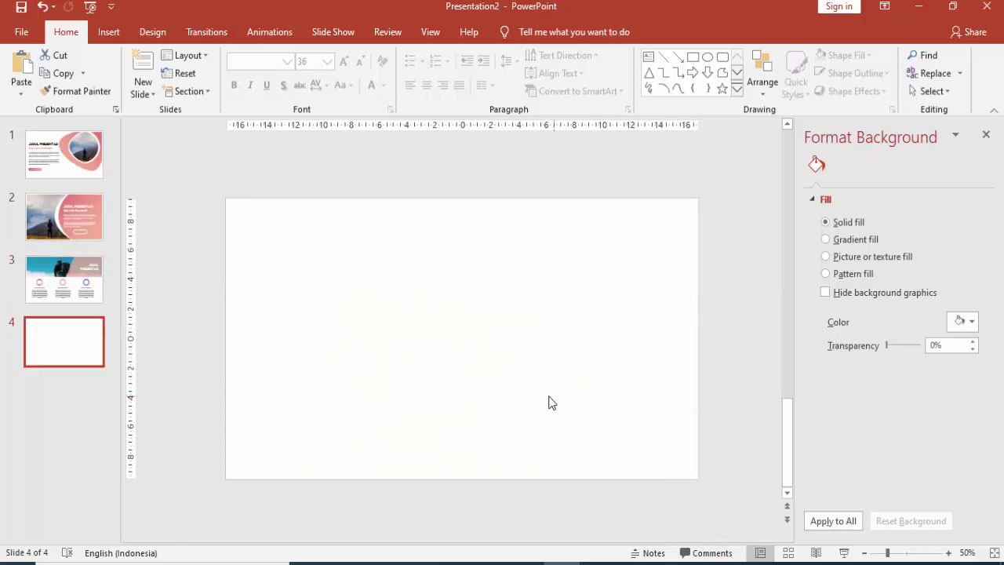
- Draw a tall pill-shaped rounded rectangle on slide 4 with no outline
left_click(108, 31)
left_click(234, 69)
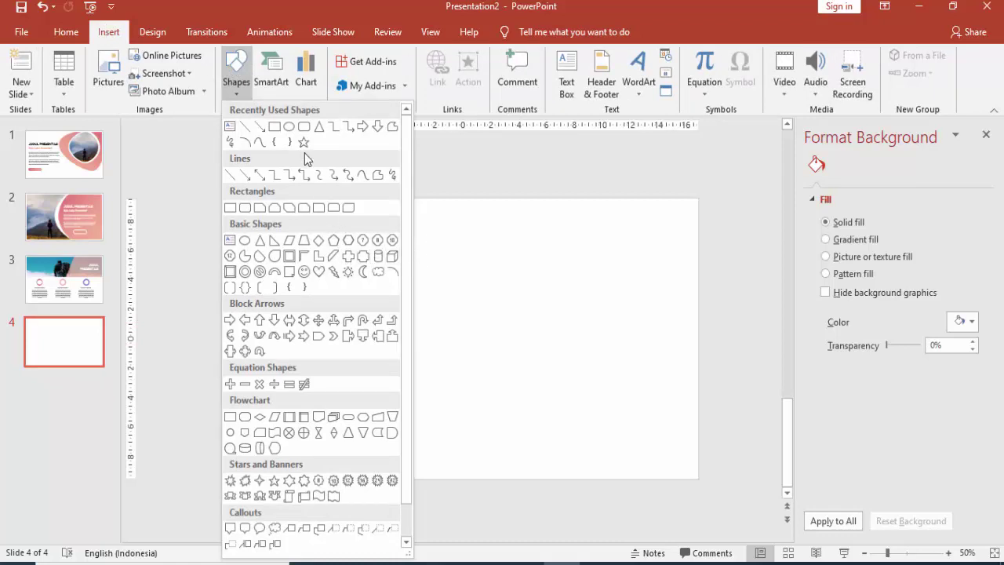
left_click(304, 127)
left_click_drag(379, 198, 442, 452)
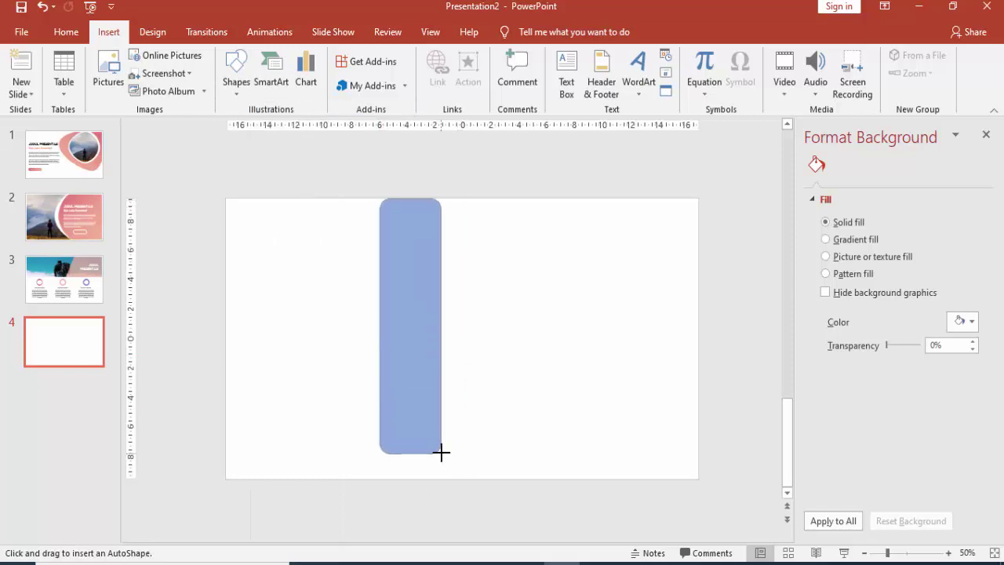
left_click_drag(390, 199, 431, 188)
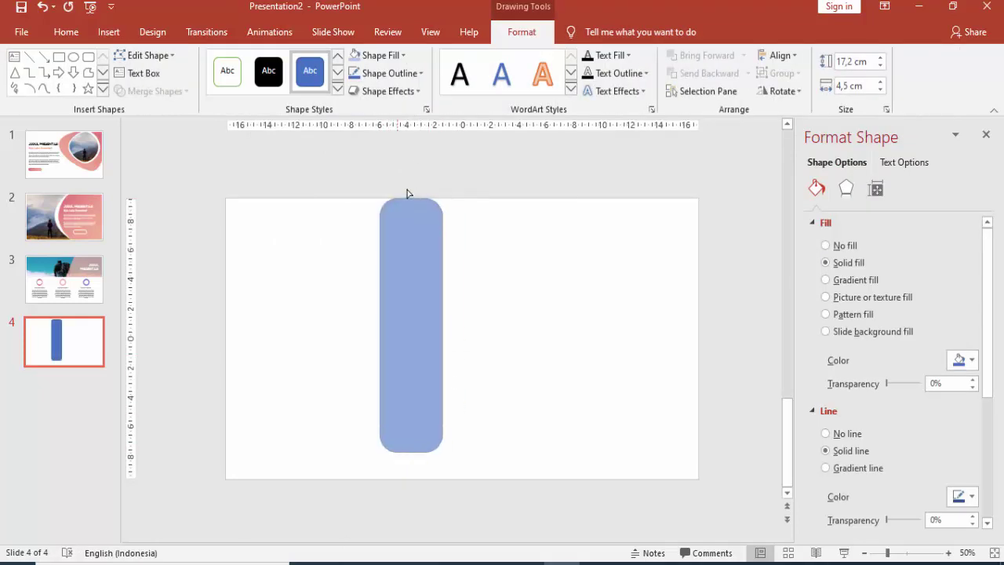
mouse_move(440, 324)
left_mouse_down()
mouse_move(422, 325)
mouse_move(382, 289)
left_mouse_up()
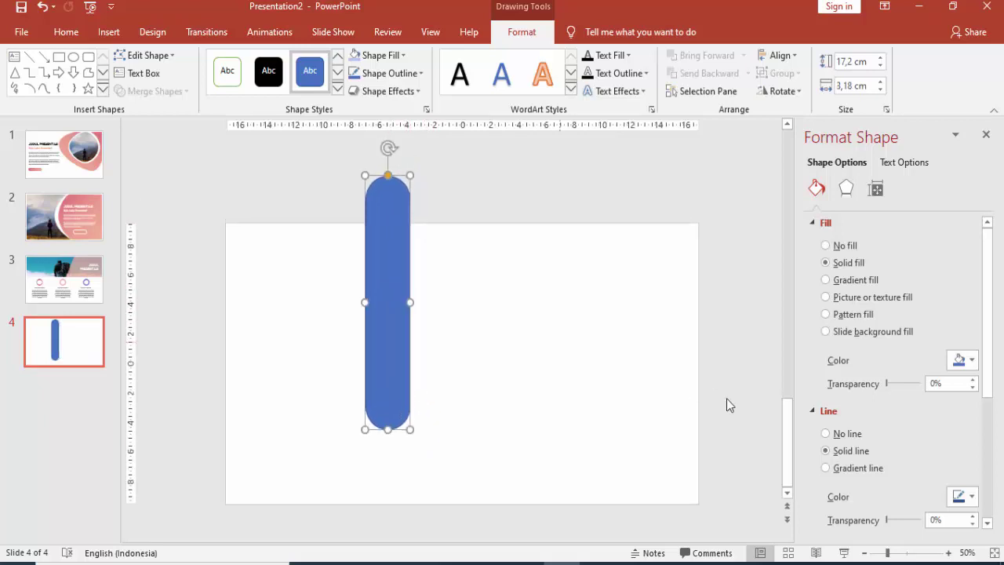
left_click(825, 433)
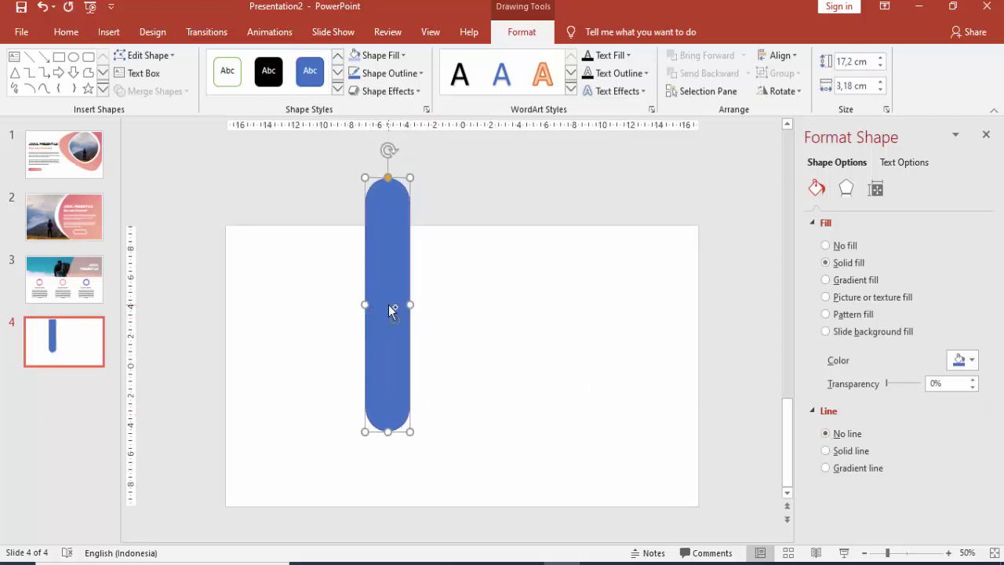
- Duplicate the bar into seven side-by-side bars with staggered lengths
mouse_move(394, 304)
left_mouse_down()
mouse_move(444, 407)
mouse_move(437, 471)
left_mouse_up()
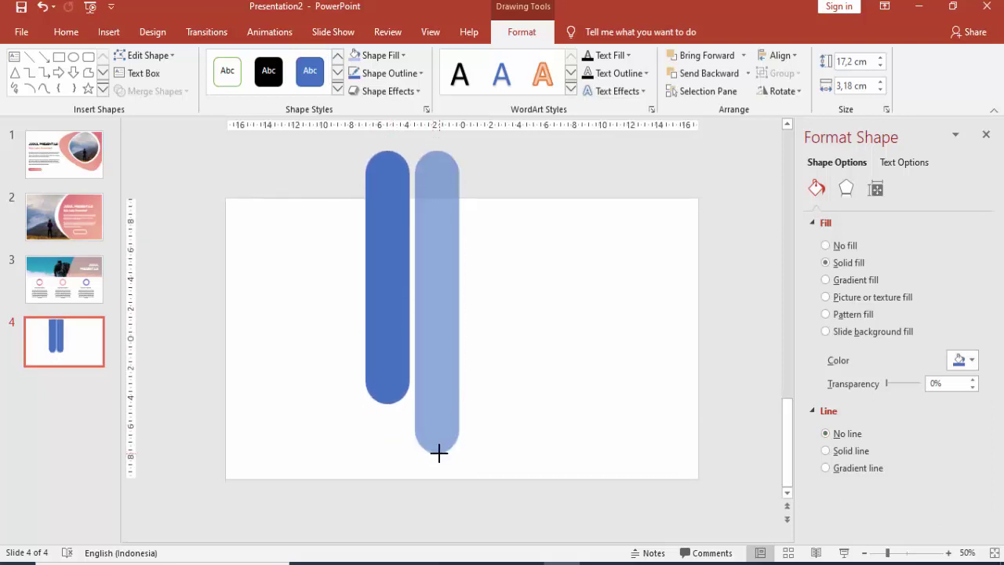
left_click_drag(439, 405, 477, 430)
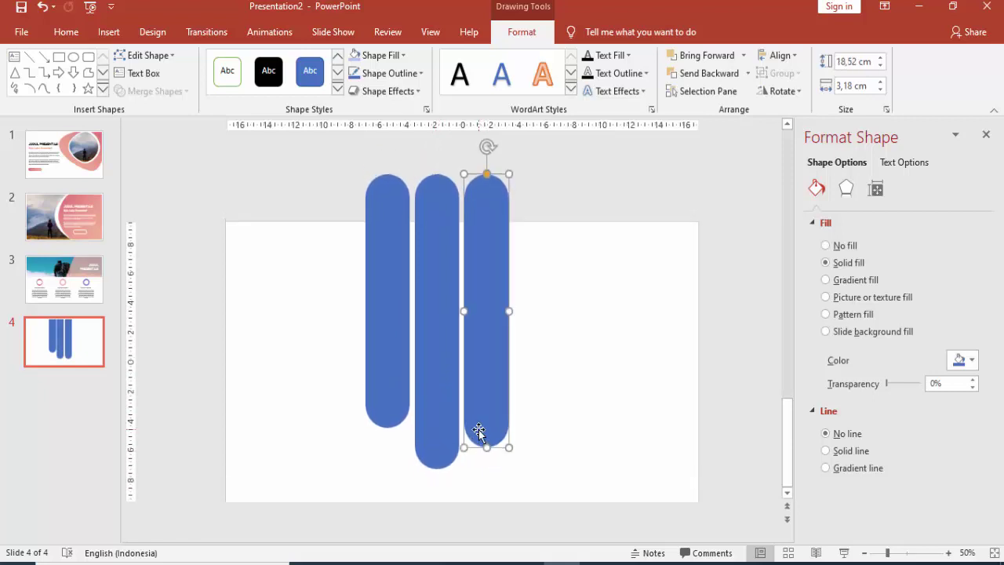
key("ctrl+d")
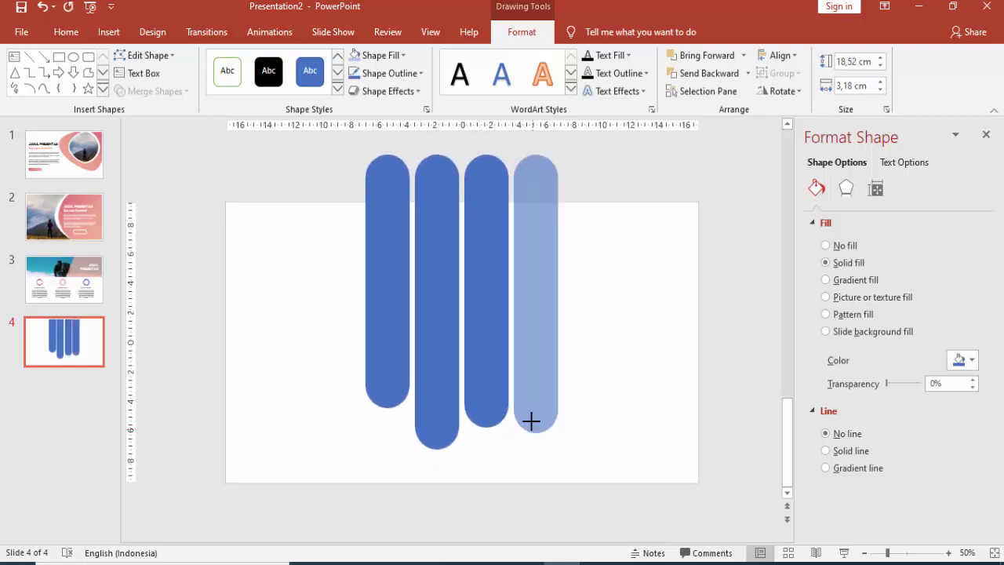
mouse_move(533, 450)
left_mouse_down()
mouse_move(531, 424)
mouse_move(585, 437)
left_mouse_up()
key("ctrl+d")
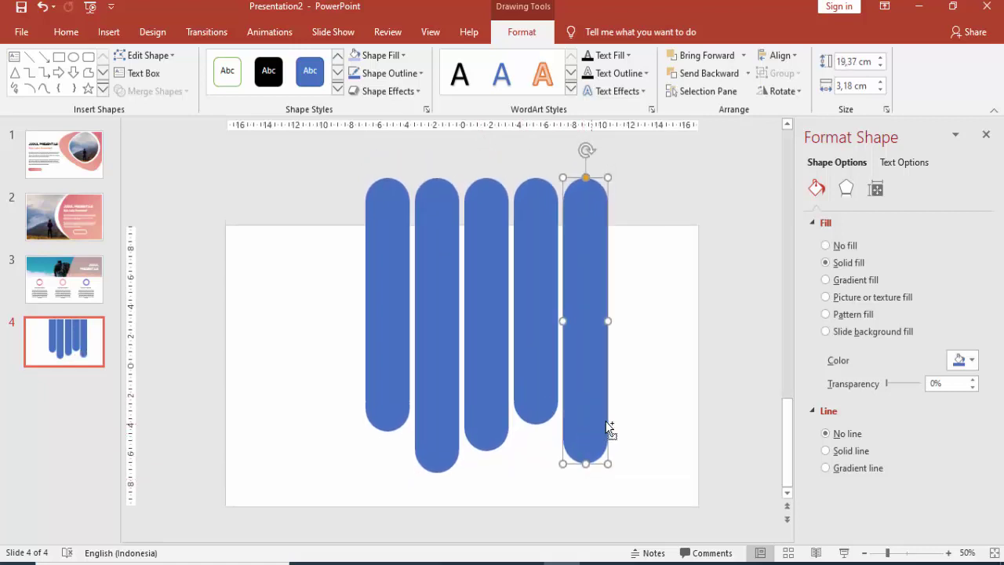
key("ctrl+d")
left_click_drag(631, 463, 627, 403)
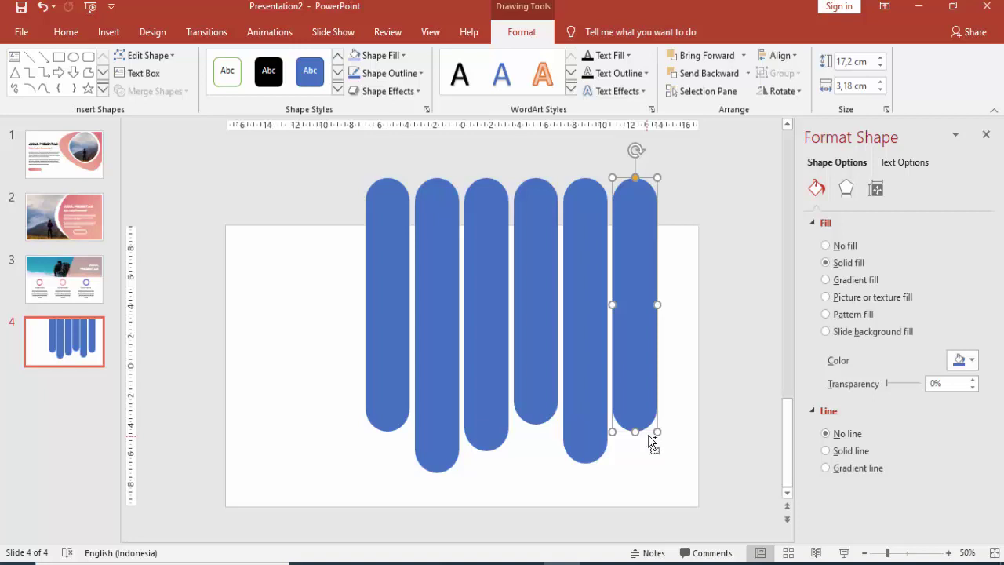
key("ctrl+d")
left_click_drag(679, 433, 684, 445)
- Select all seven bars and group them into one object
left_click(648, 388, "shift")
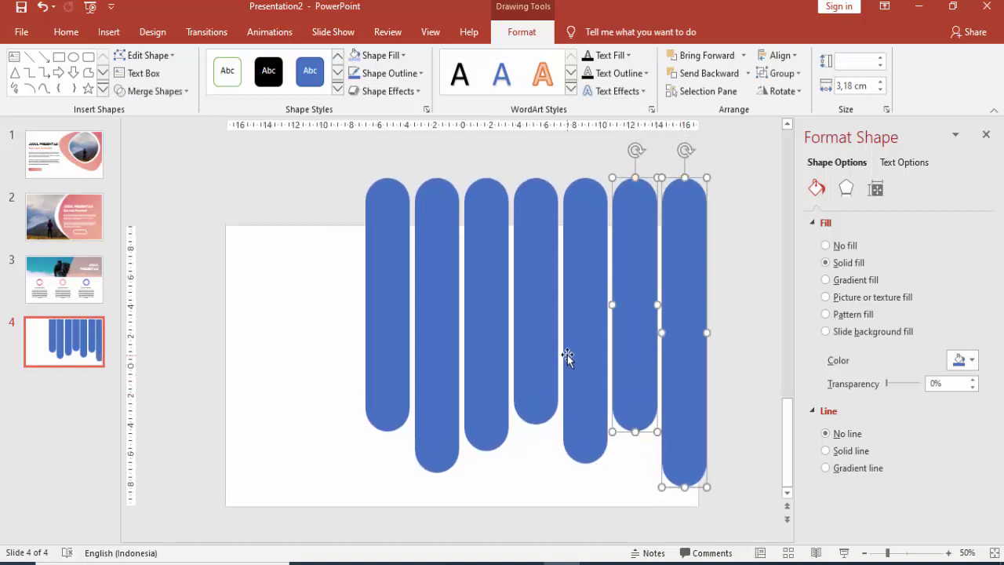
left_click(567, 354, "shift")
left_click(539, 339, "shift")
left_click(480, 316, "shift")
left_click(448, 313, "shift")
left_click(380, 300, "shift")
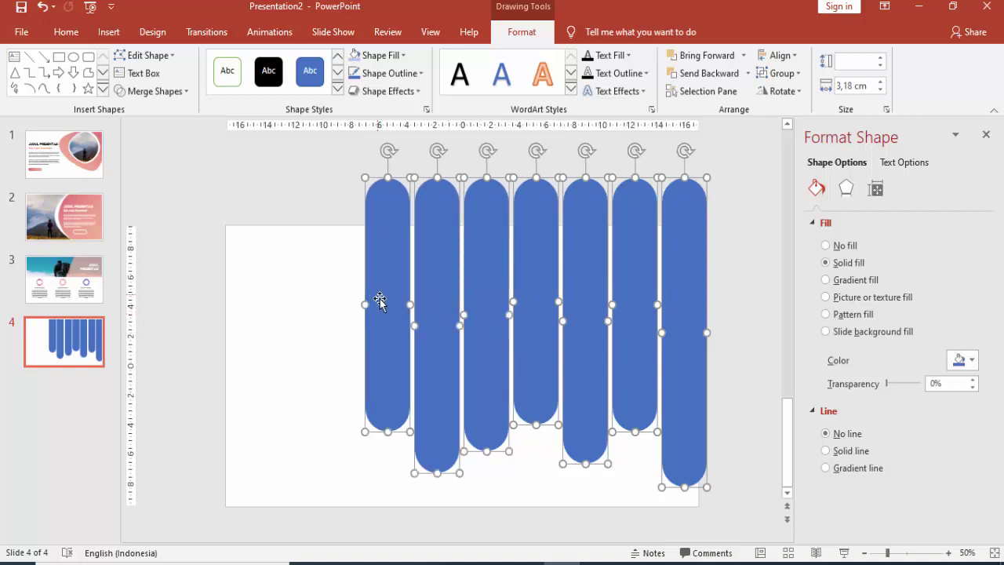
key("ctrl+g")
- Rotate the bar group about 35° clockwise into a diagonal
right_click(437, 293)
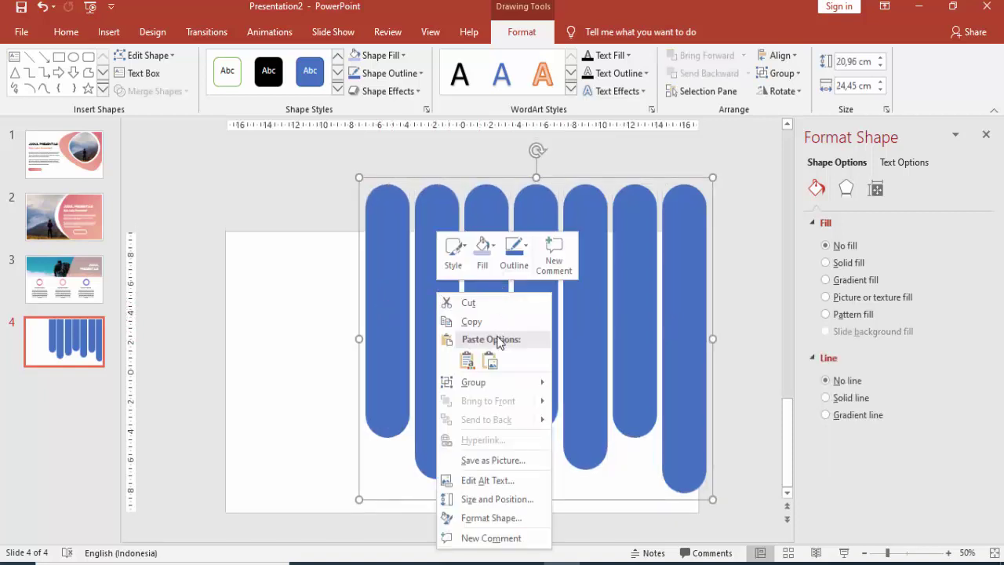
key("Escape")
scroll(581, 271, "down", 1)
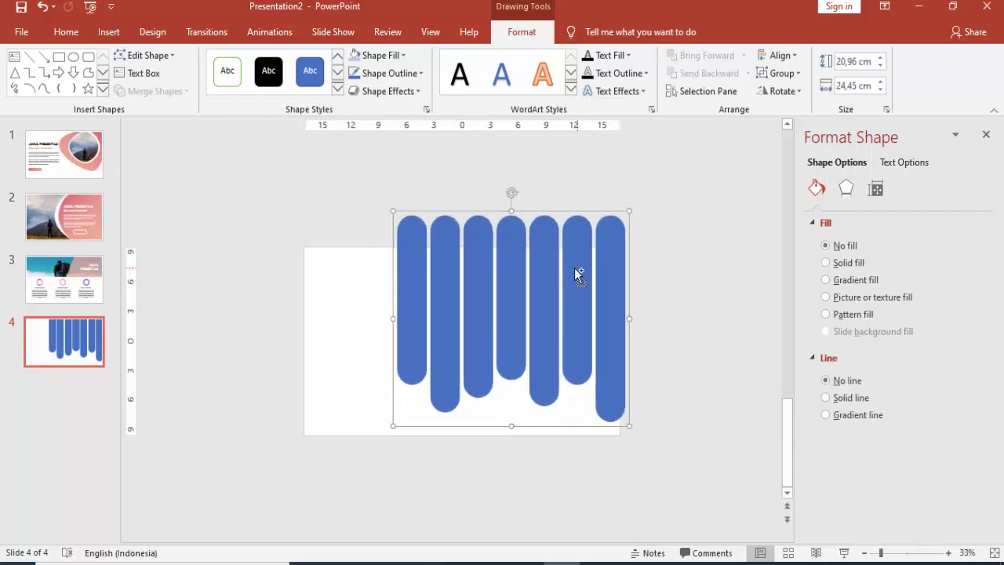
scroll(575, 268, "down", 1)
mouse_move(509, 182)
left_mouse_down()
mouse_move(586, 274)
mouse_move(607, 256)
mouse_move(617, 265)
left_mouse_up()
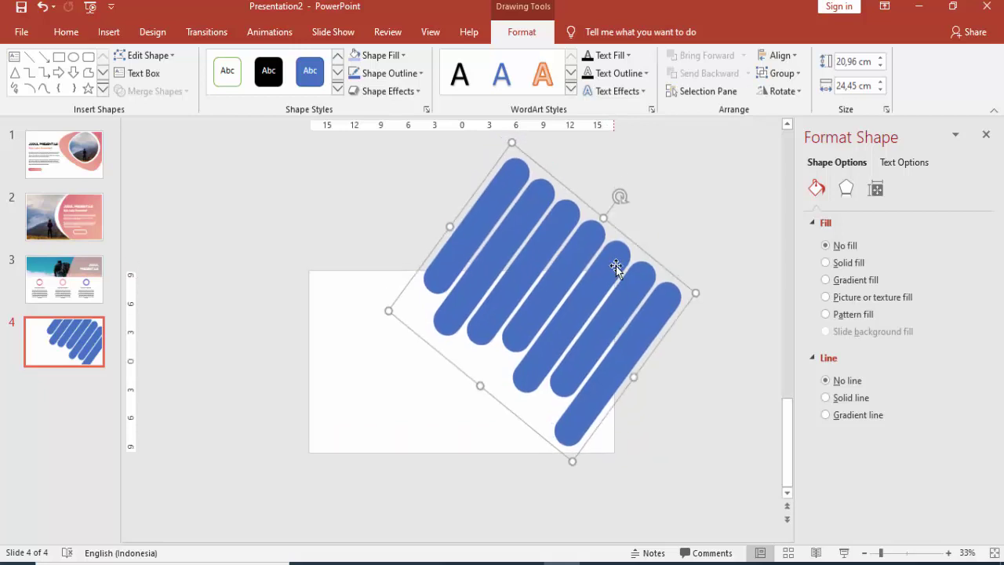
- Picture-fill the bar group with pexels-photo-1482930 from the OUTDOOR folder
left_click(847, 298)
left_click(847, 377)
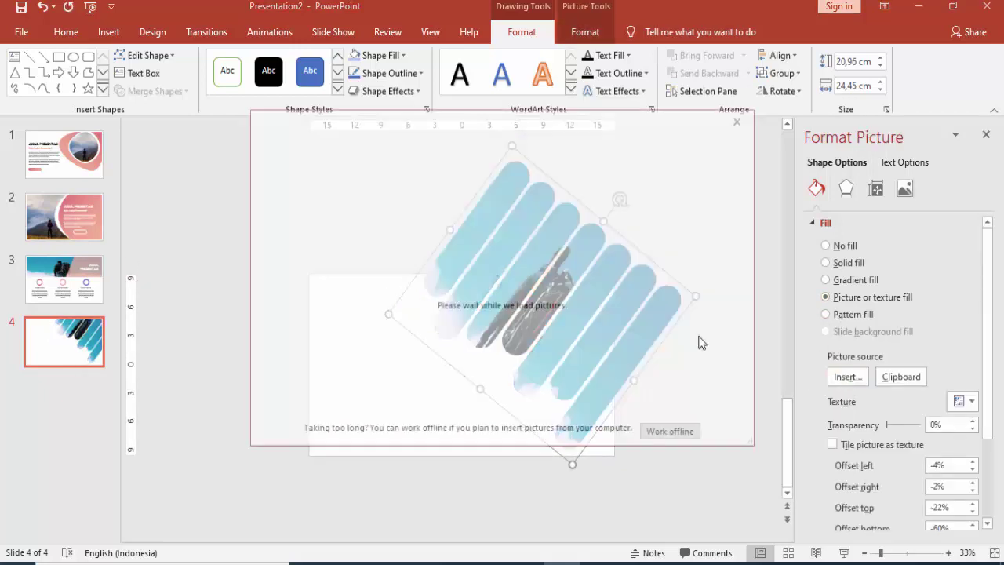
left_click(399, 212)
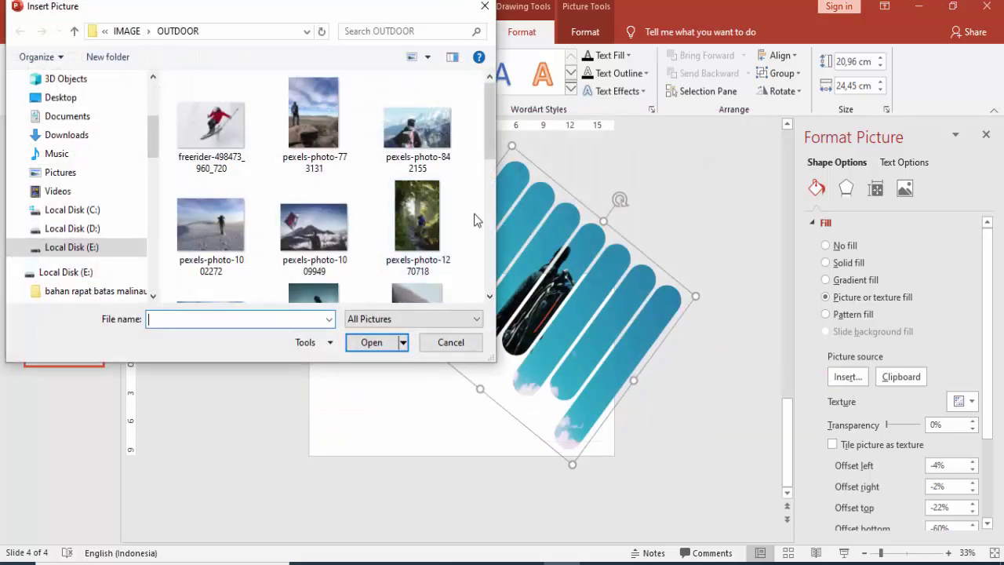
left_click(414, 129)
scroll(392, 208, "down", 1)
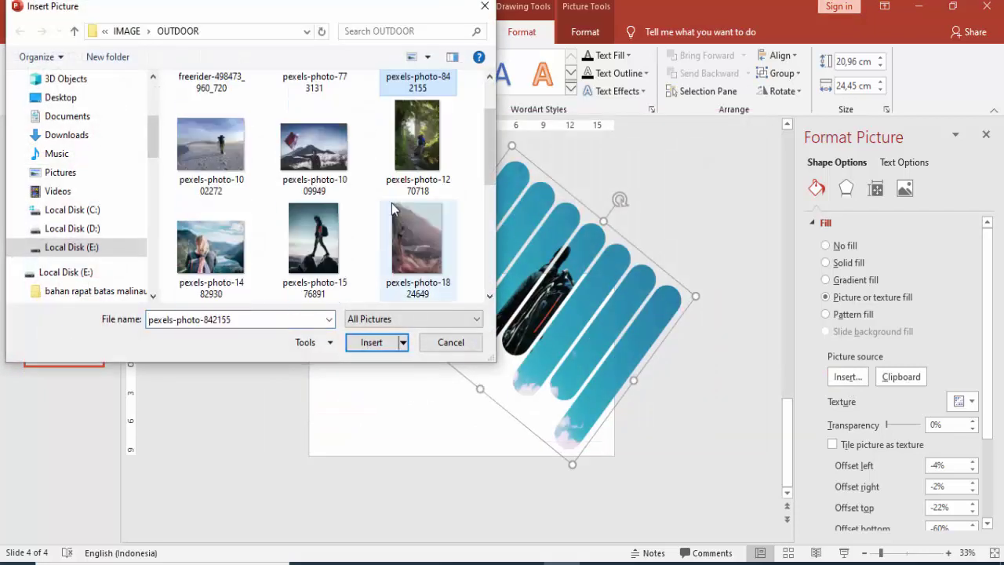
scroll(397, 202, "down", 1)
left_click(236, 168)
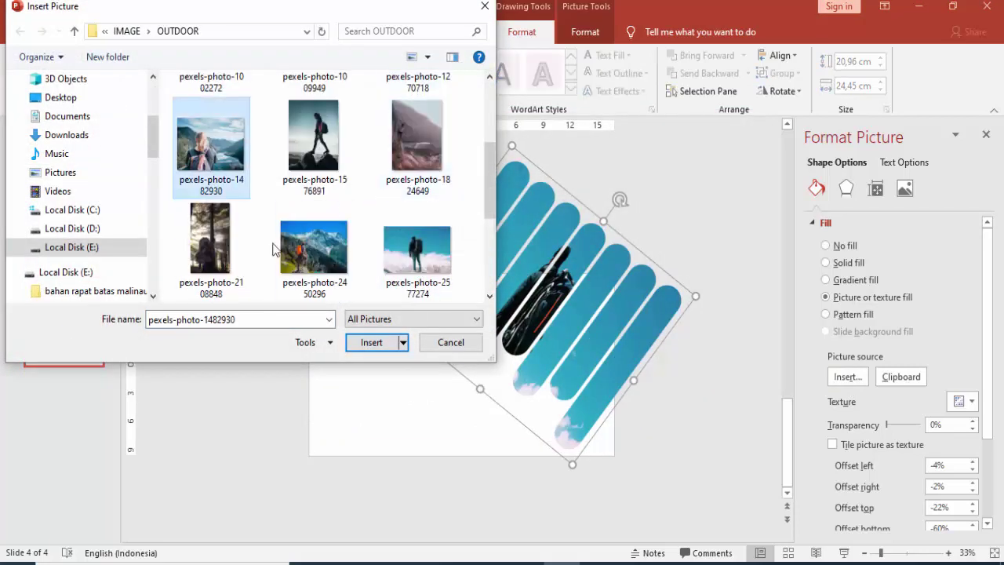
left_click(366, 350)
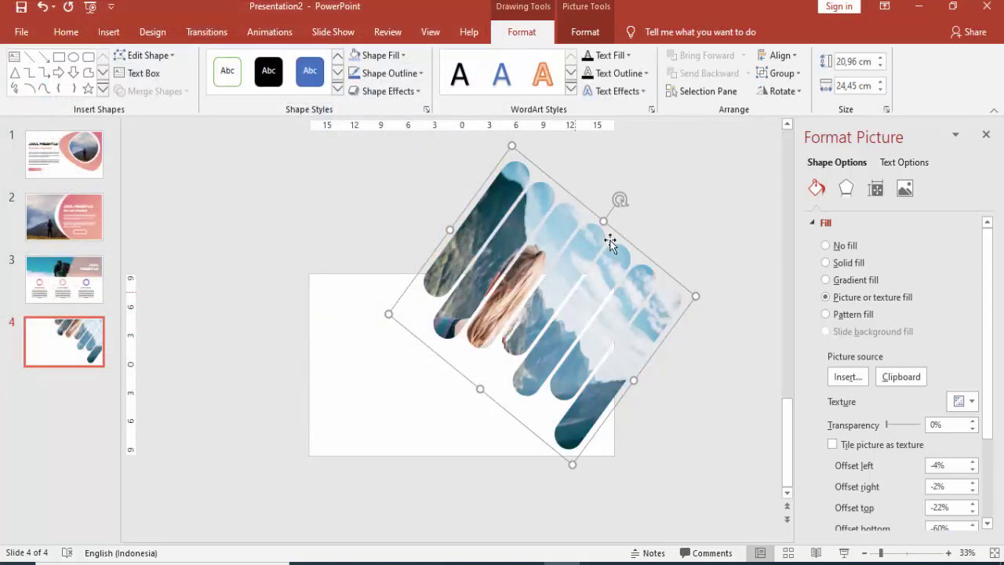
- Rotate the photo-filled bars to about 25° and keep the photo from rotating with the shape
left_click_drag(617, 211, 593, 193)
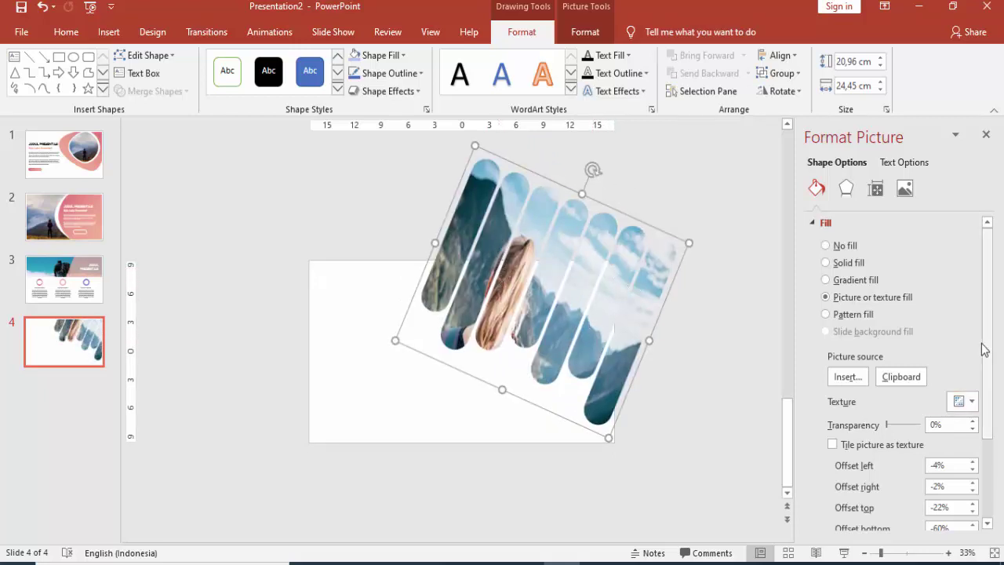
left_click_drag(985, 348, 992, 422)
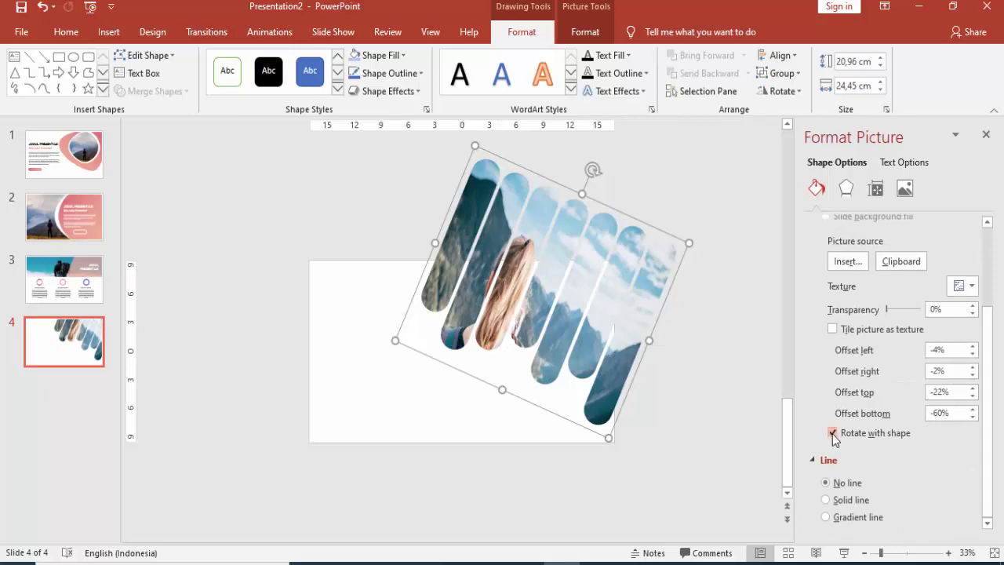
left_click(832, 433)
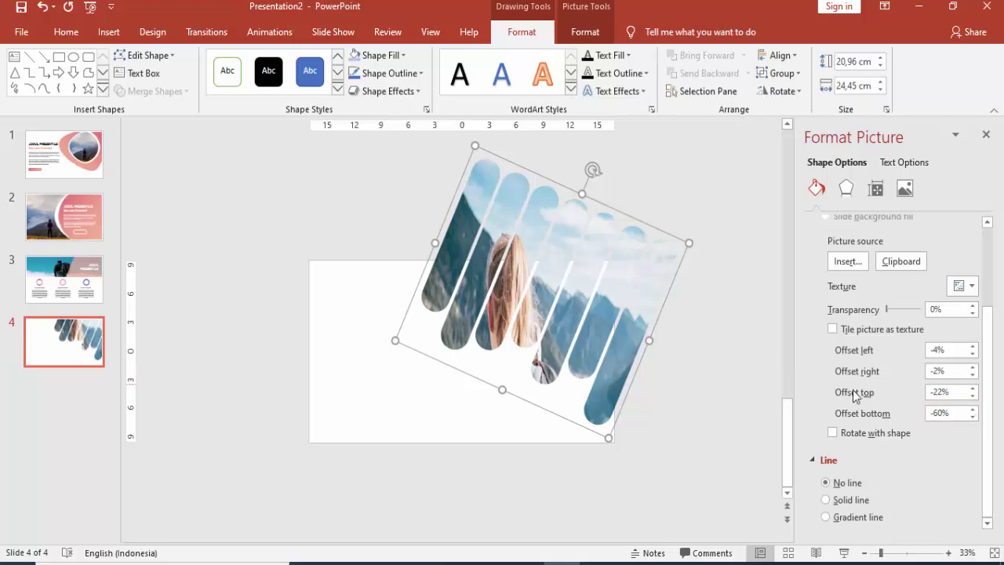
- Adjust the photo's top and bottom fill offsets, bringing the top offset to 17%
left_click(972, 396)
left_click(973, 396)
left_click(973, 396)
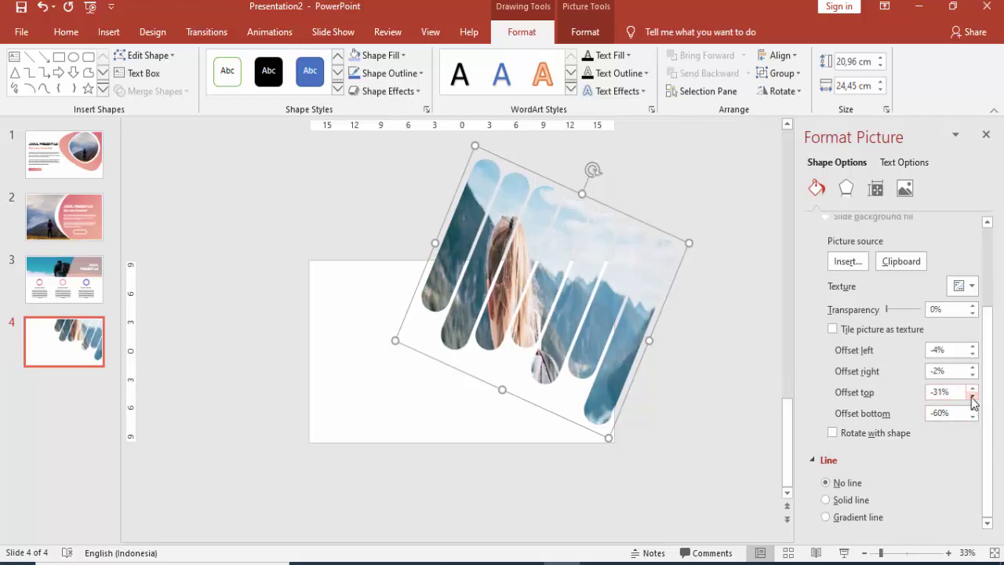
left_click(973, 397)
left_click(972, 397)
left_click(973, 396)
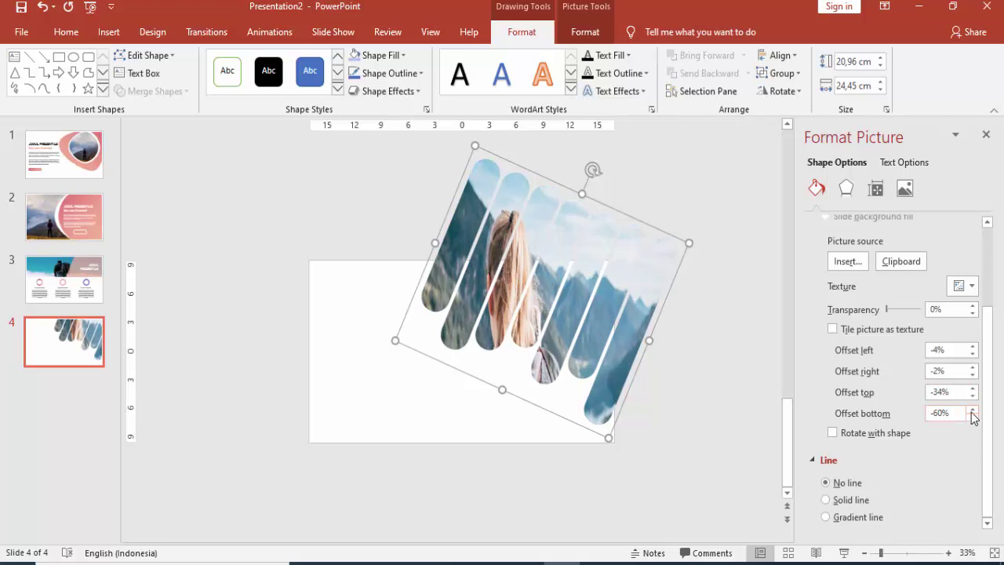
left_click(973, 410)
left_click(973, 410)
left_click(973, 411)
left_click(973, 411)
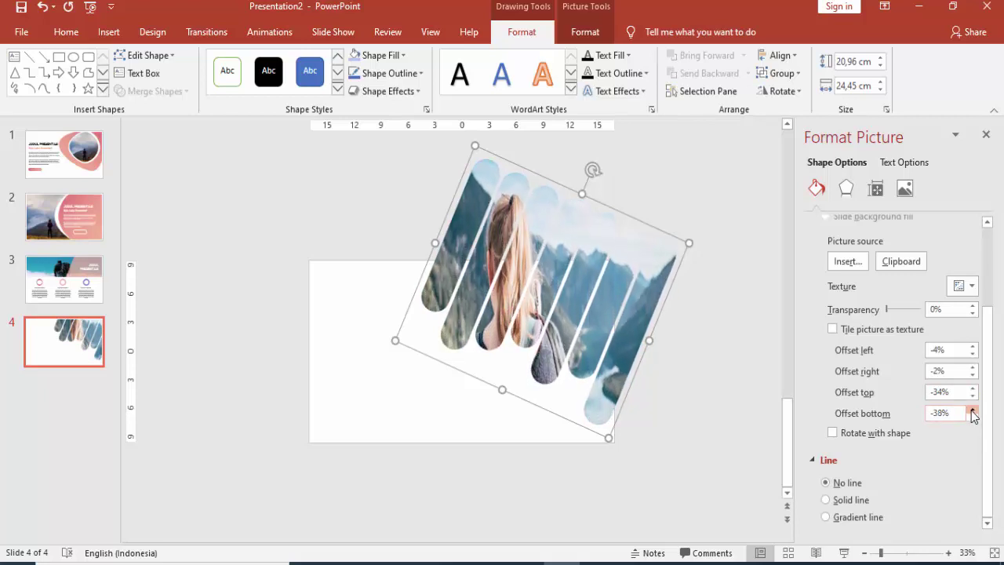
left_click(973, 410)
left_click(973, 411)
left_click(973, 410)
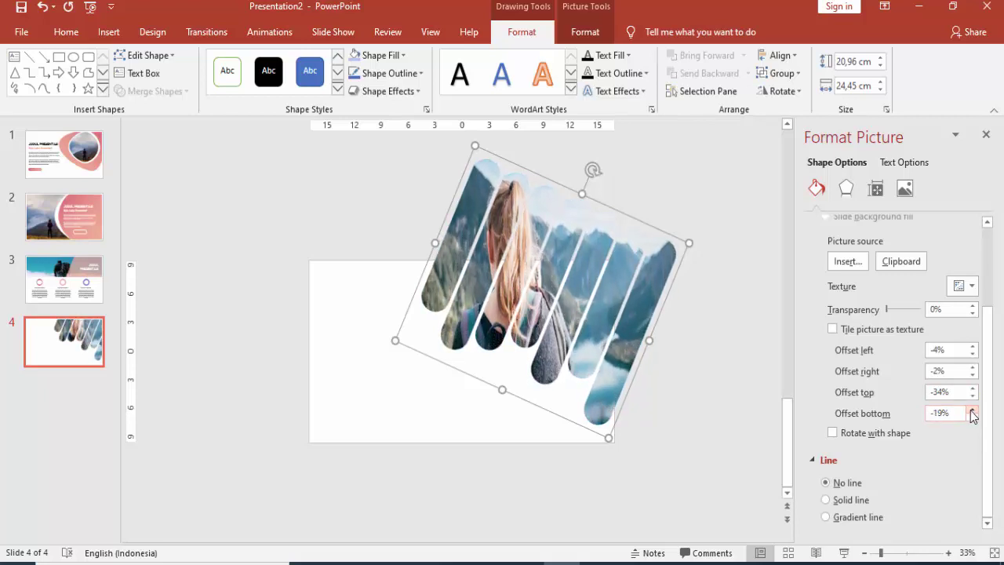
left_click(972, 389)
left_click(972, 389)
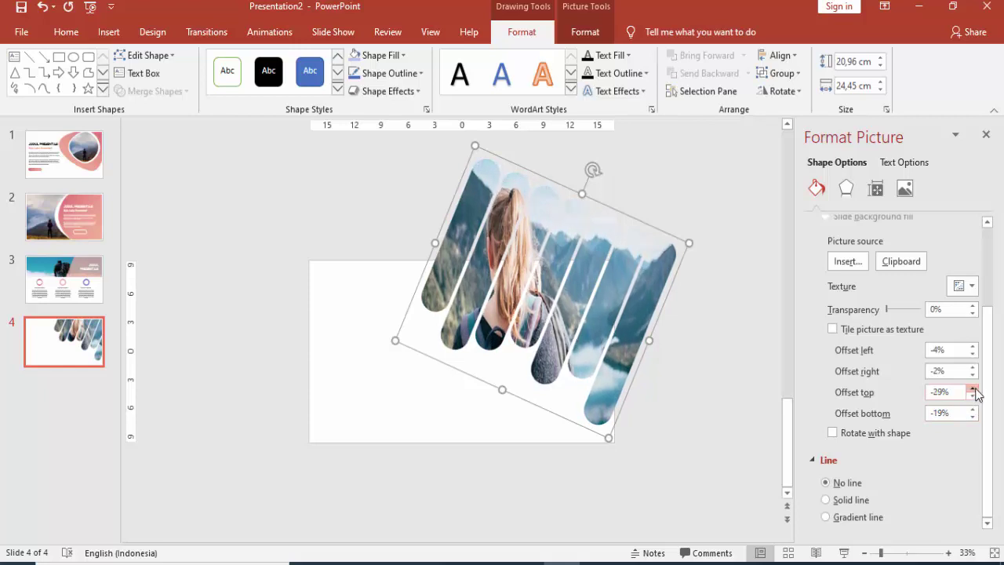
left_click(973, 388)
left_click(973, 388)
left_click(973, 388)
left_click(973, 389)
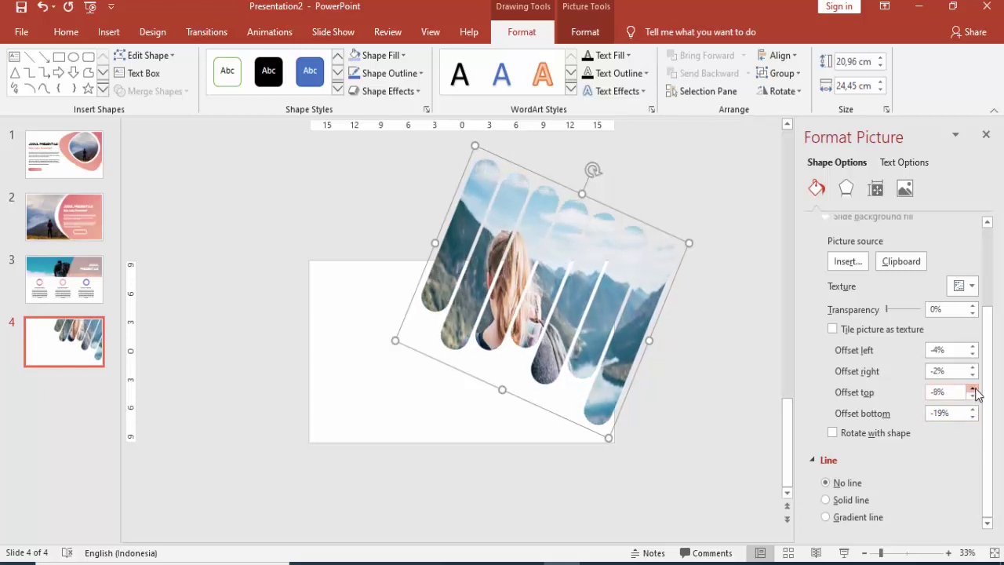
left_click(973, 388)
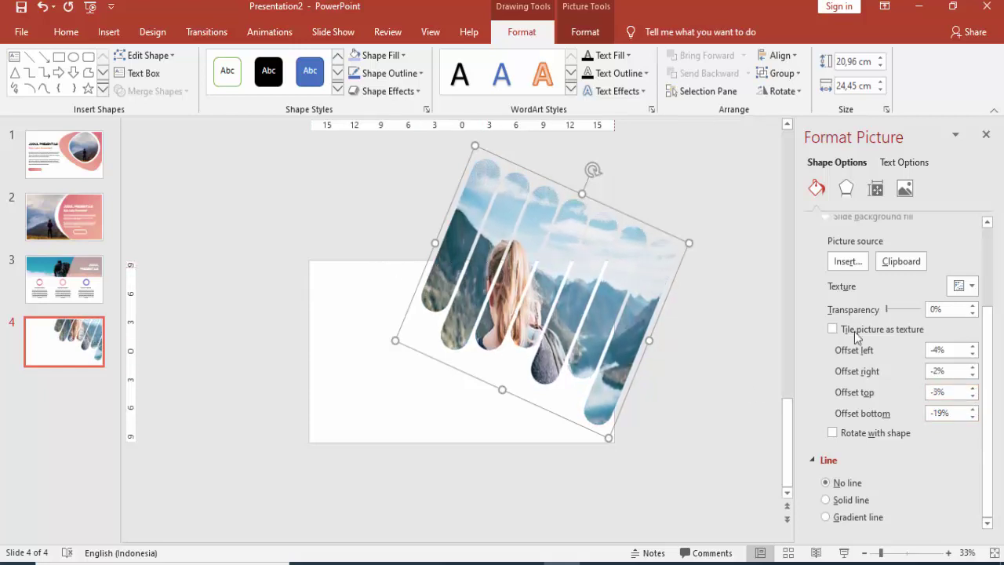
left_click(973, 388)
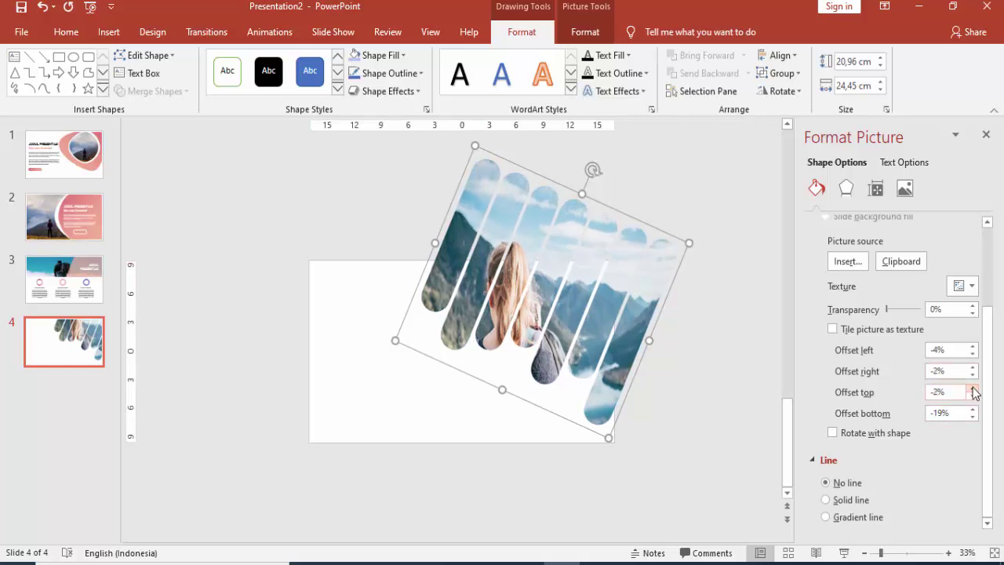
left_click(973, 388)
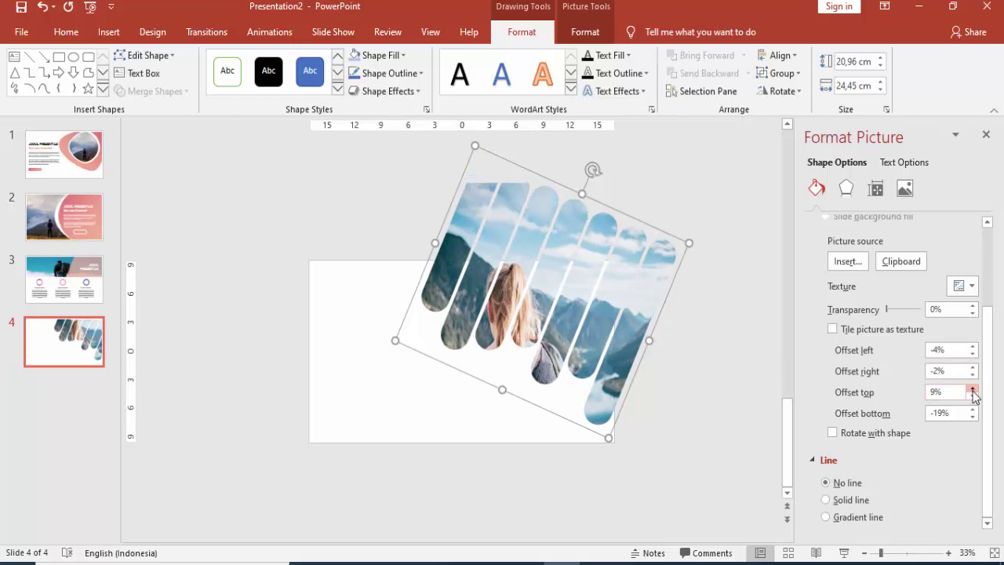
left_click(973, 388)
left_click(973, 388)
left_click(973, 388)
left_click(973, 388)
left_click(972, 389)
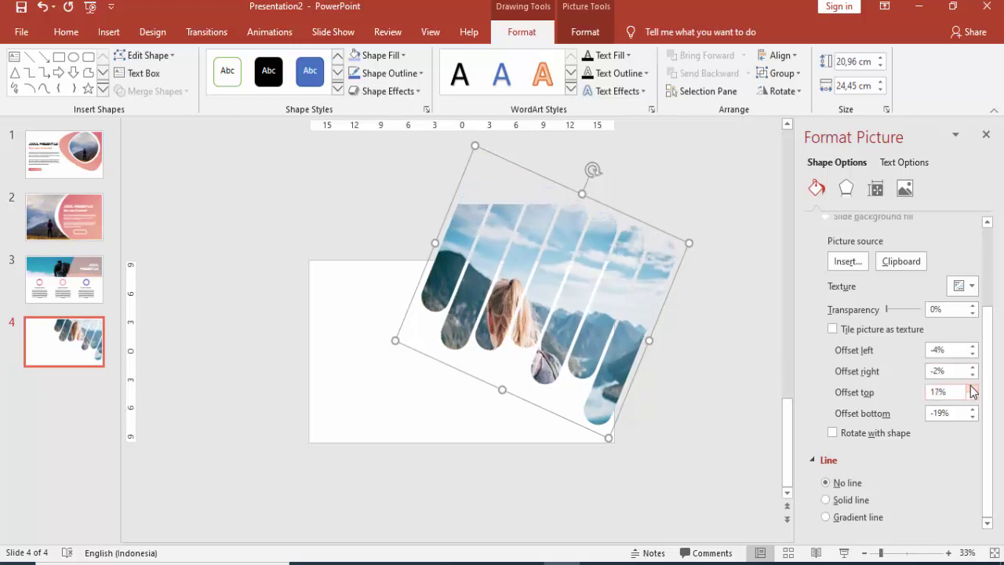
- Set the photo's bottom offset to 4% and right offset to 16%, and adjust the left offset
left_click(972, 410)
left_click(973, 410)
left_click(972, 410)
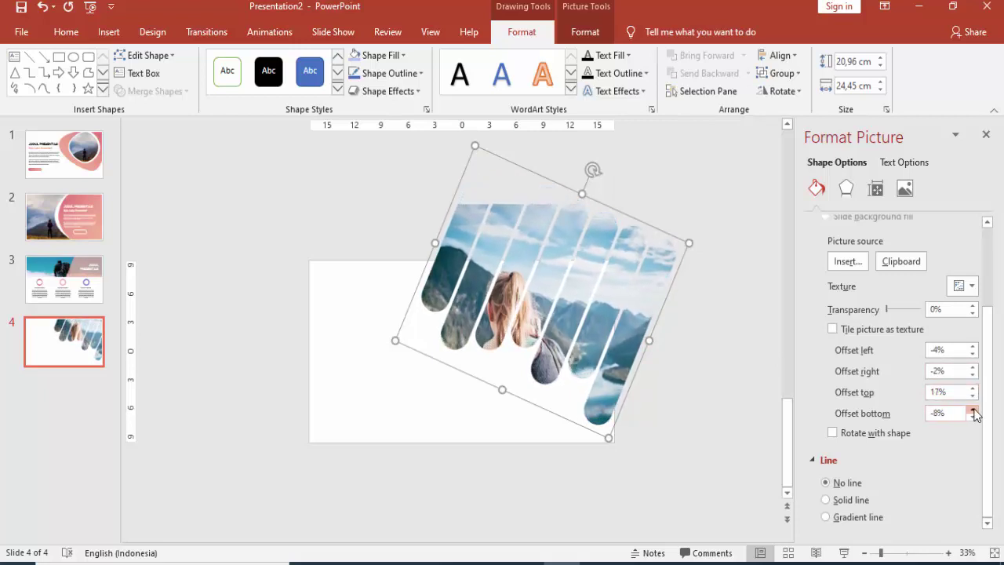
left_click(972, 409)
left_click(973, 409)
left_click(973, 409)
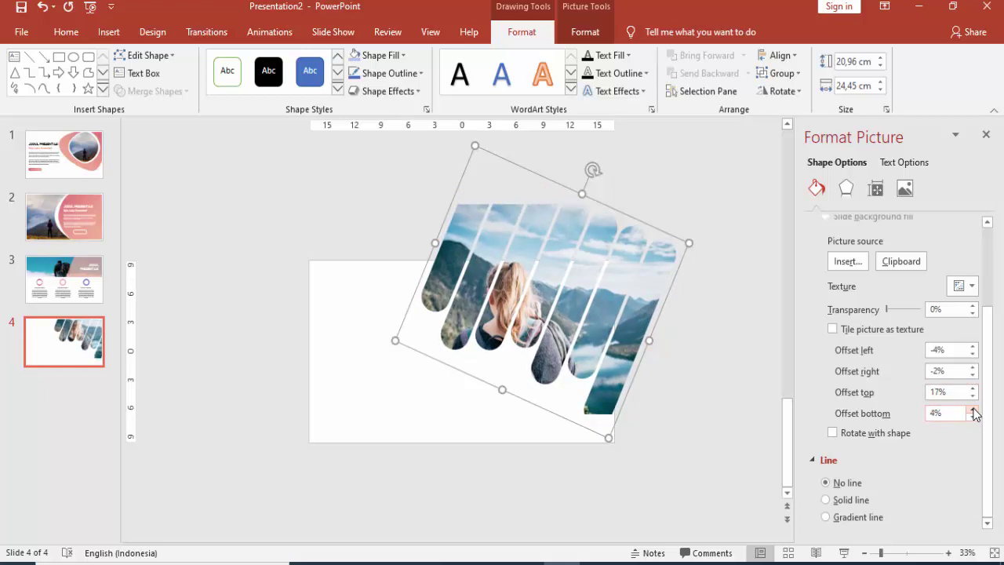
left_click(973, 368)
left_click(973, 368)
left_click(973, 368)
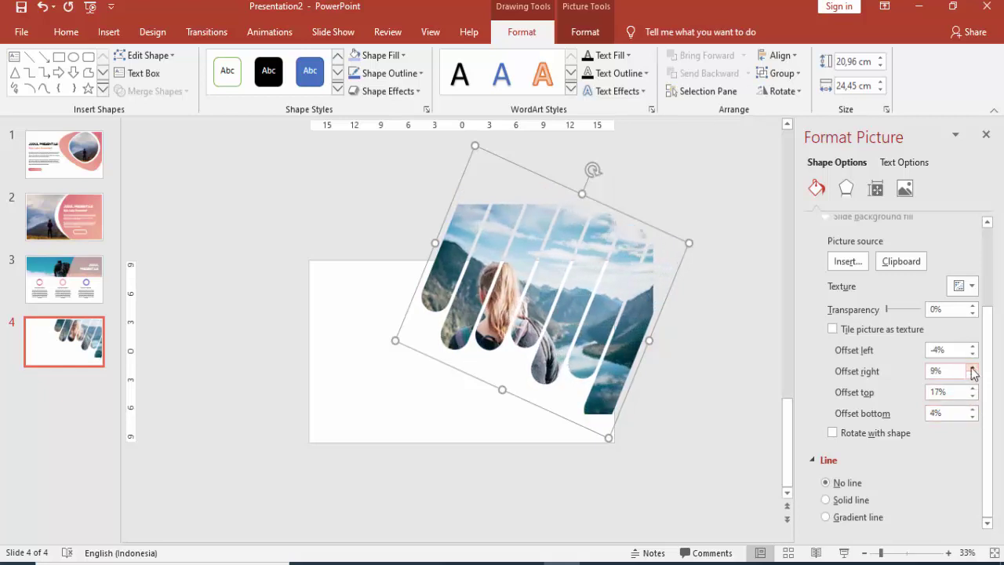
left_click(973, 368)
left_click(973, 368)
left_click(972, 368)
left_click(973, 368)
left_click(973, 368)
left_click(973, 368)
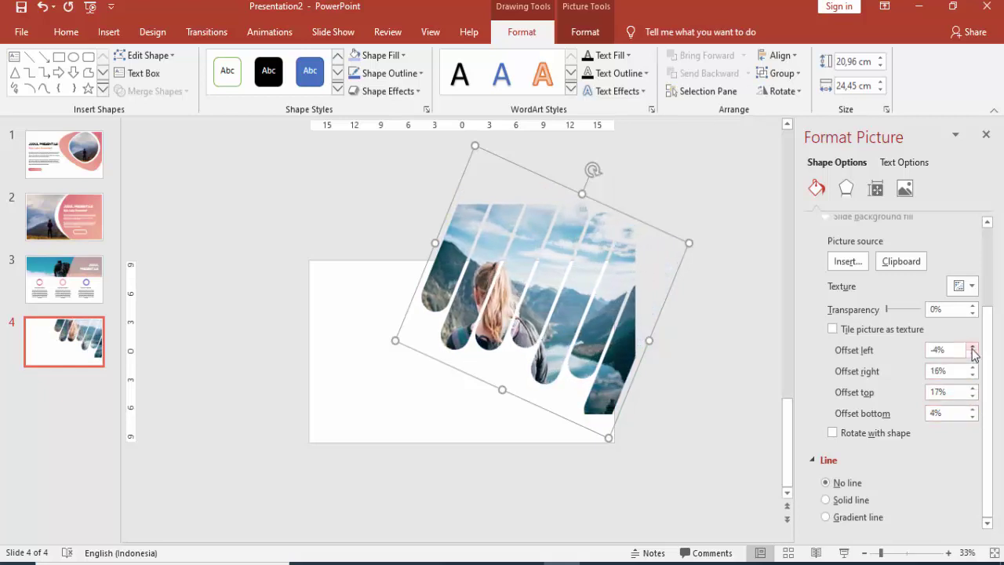
left_click(973, 347)
left_click(973, 347)
left_click(973, 347)
- Preview slide 4 as a full-screen slide show, then return to editing
left_click(704, 337)
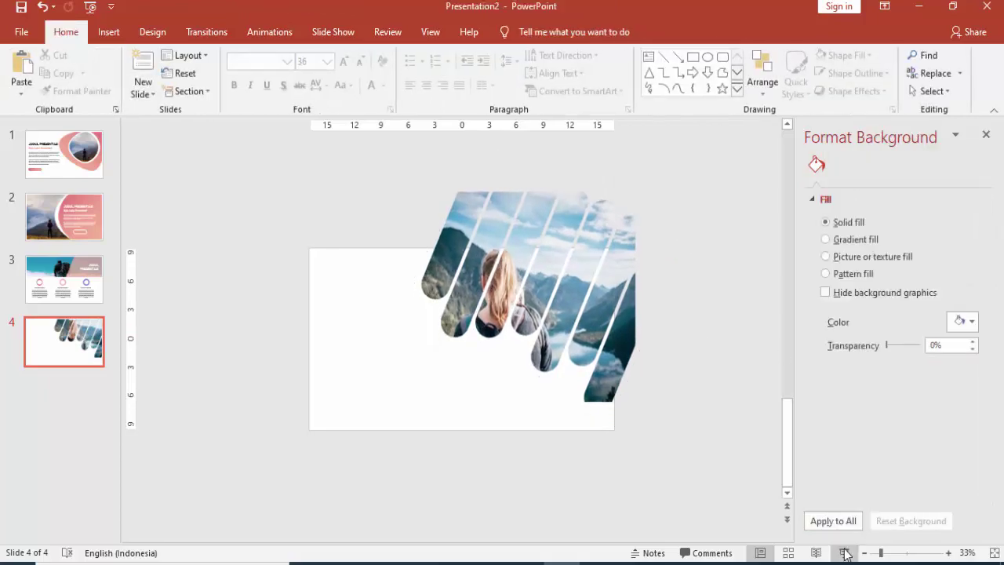
key("shift+F5")
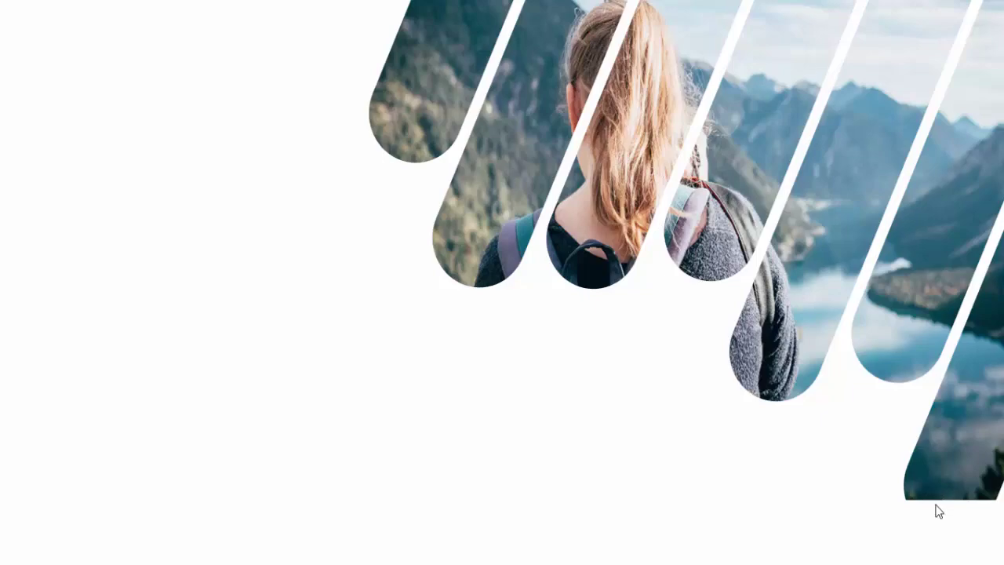
key("Escape")
- Reselect the bars and lower the photo's bottom offset to -3%
left_click(607, 364)
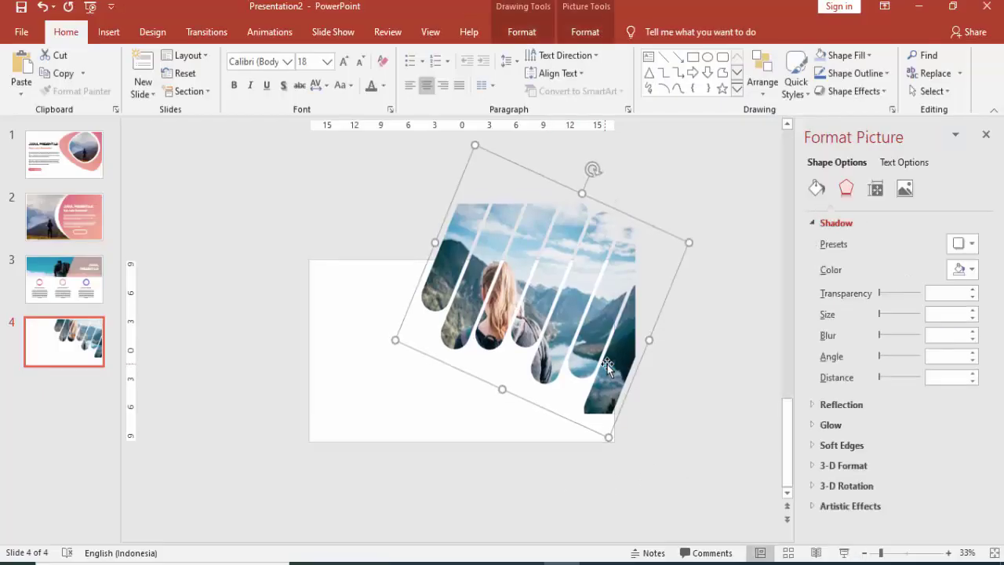
left_click(817, 190)
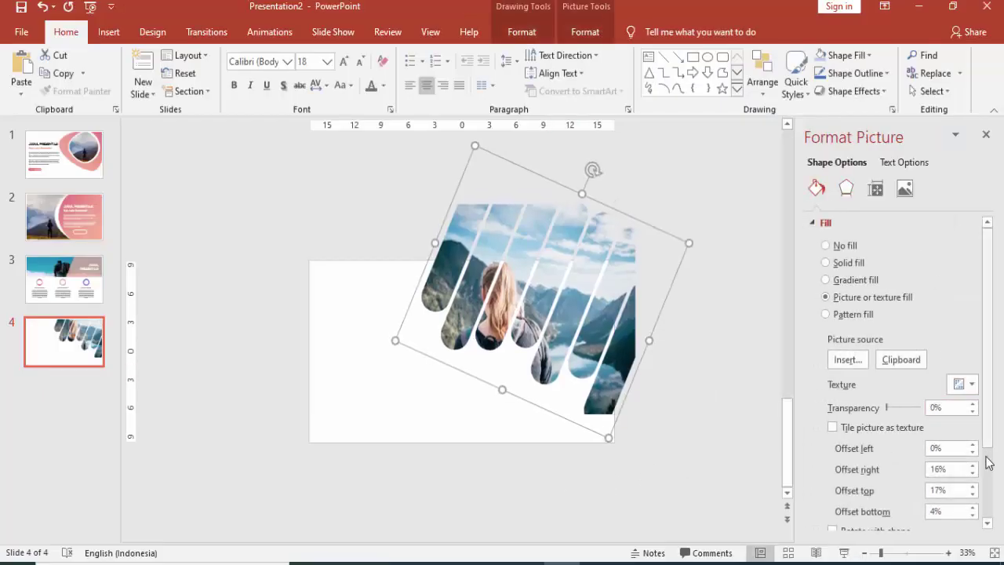
left_click_drag(992, 417, 995, 484)
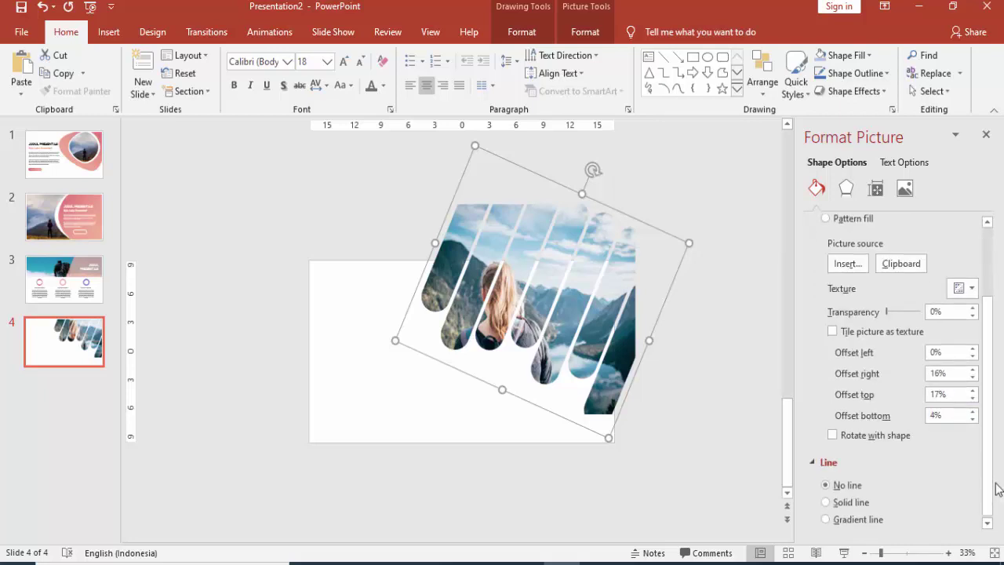
left_click(972, 419)
left_click(973, 420)
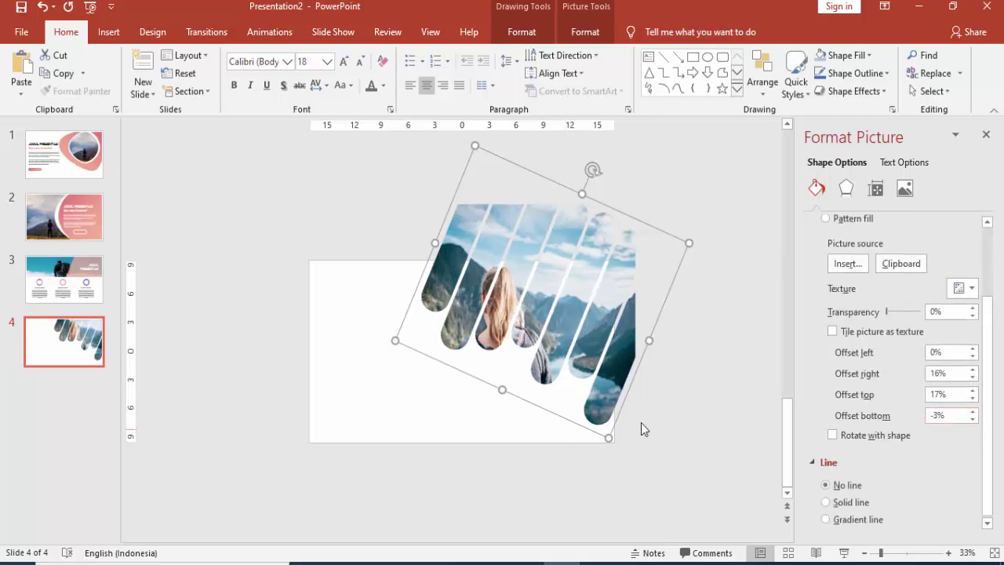
left_click(677, 386)
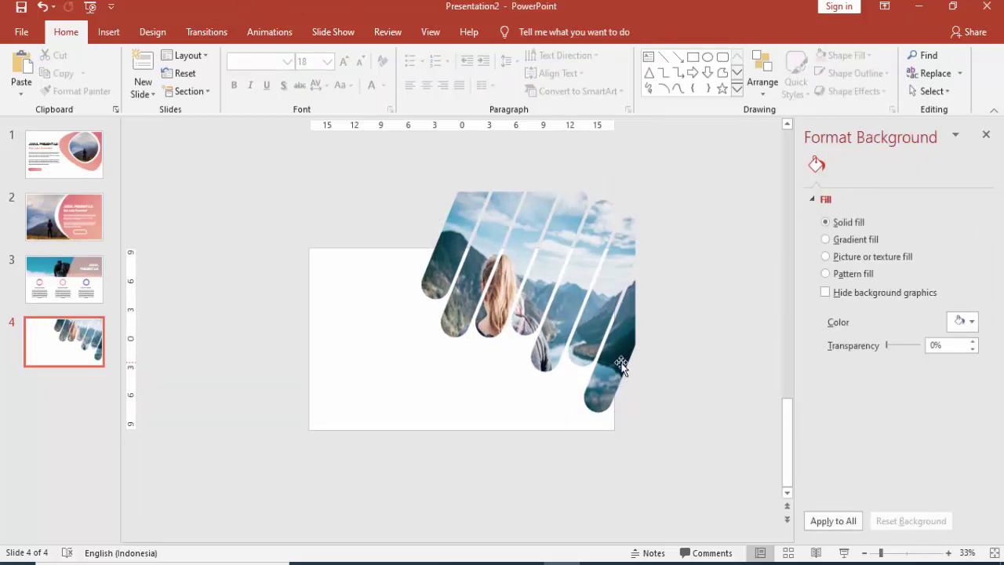
- Copy the JUDUL PRESENTASI title from slide 3 to slide 4, move it left and make it salmon pink
left_click(86, 282)
left_click(571, 283)
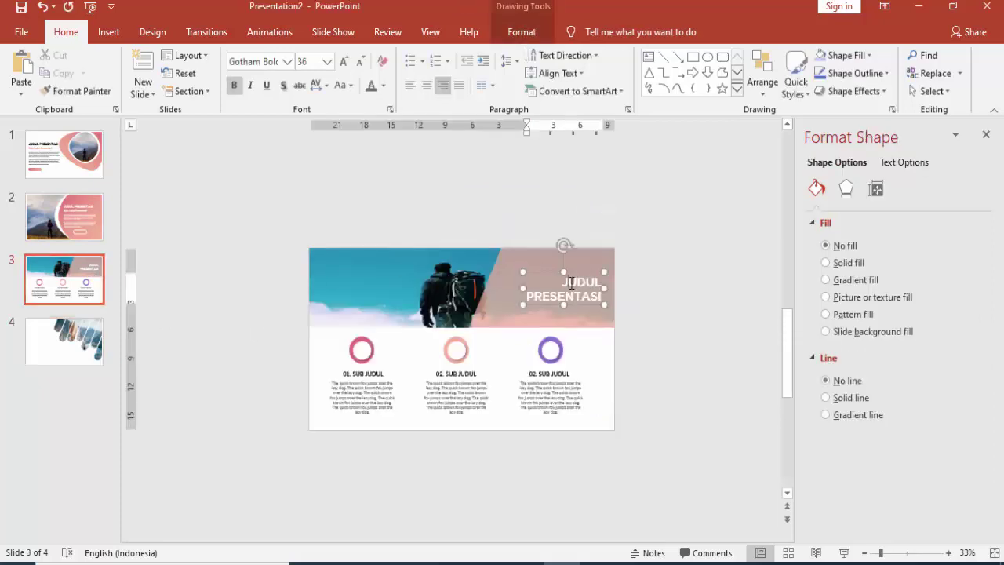
left_click(583, 305)
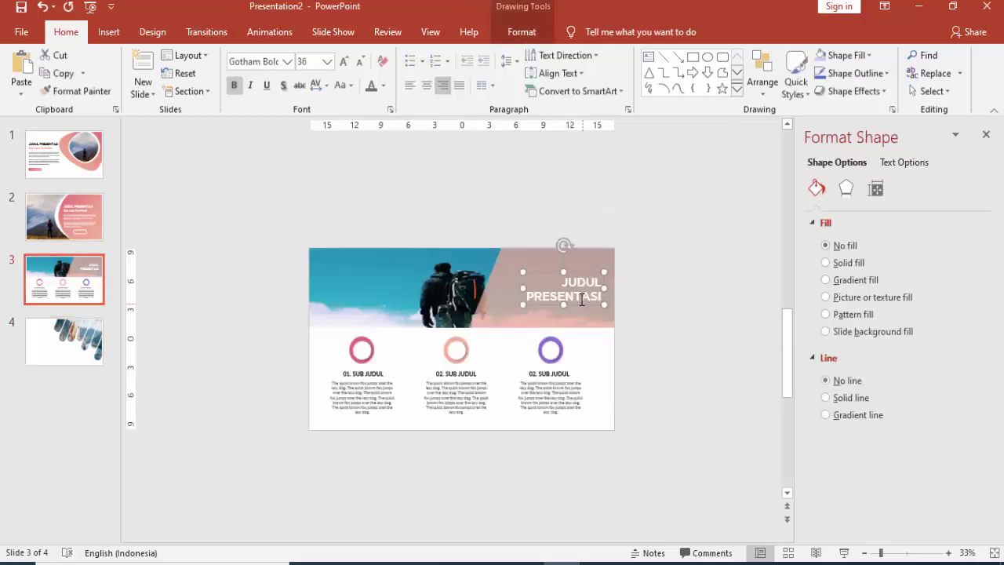
left_click(39, 337)
key("ctrl+v")
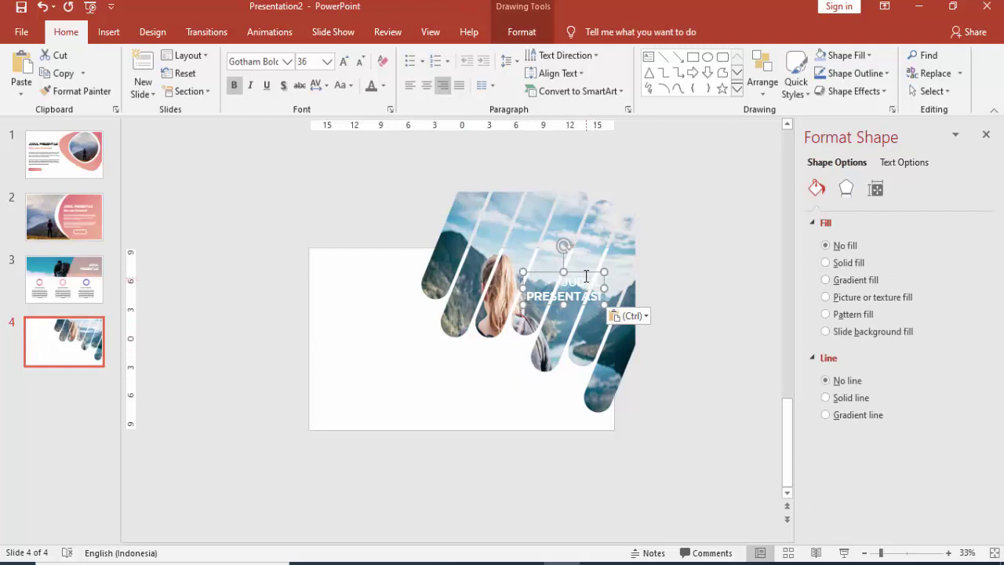
left_click_drag(587, 276, 383, 314)
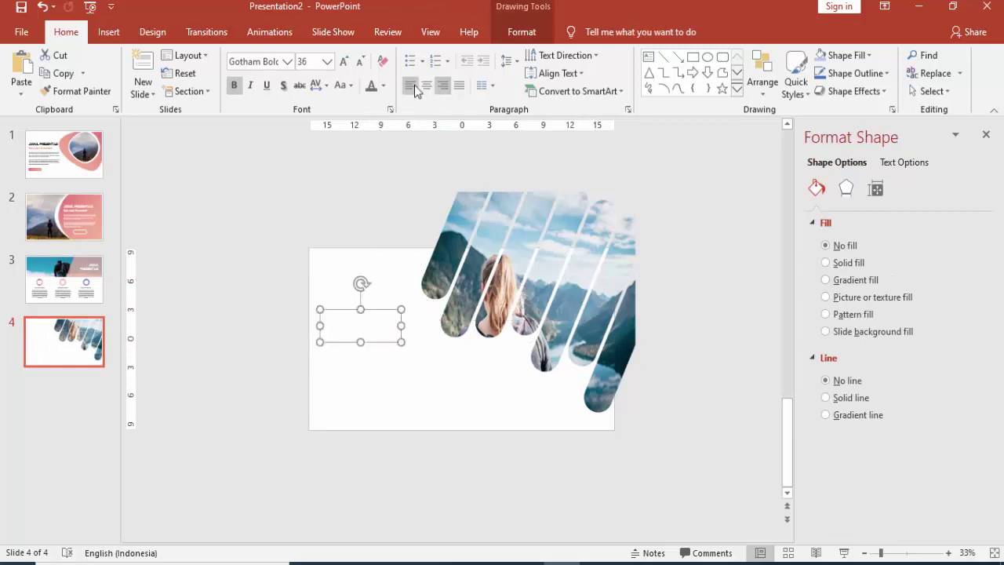
left_click(383, 85)
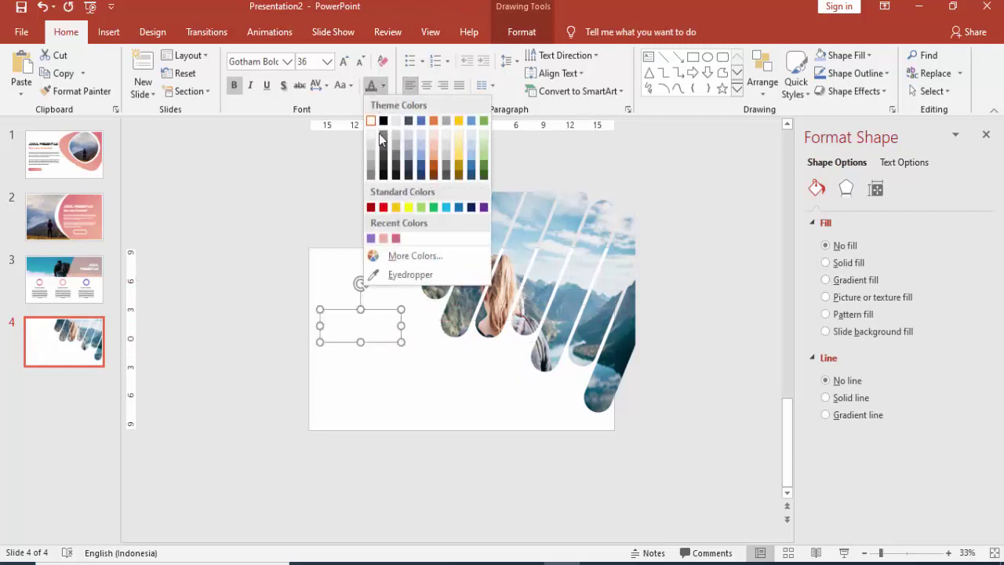
left_click(386, 239)
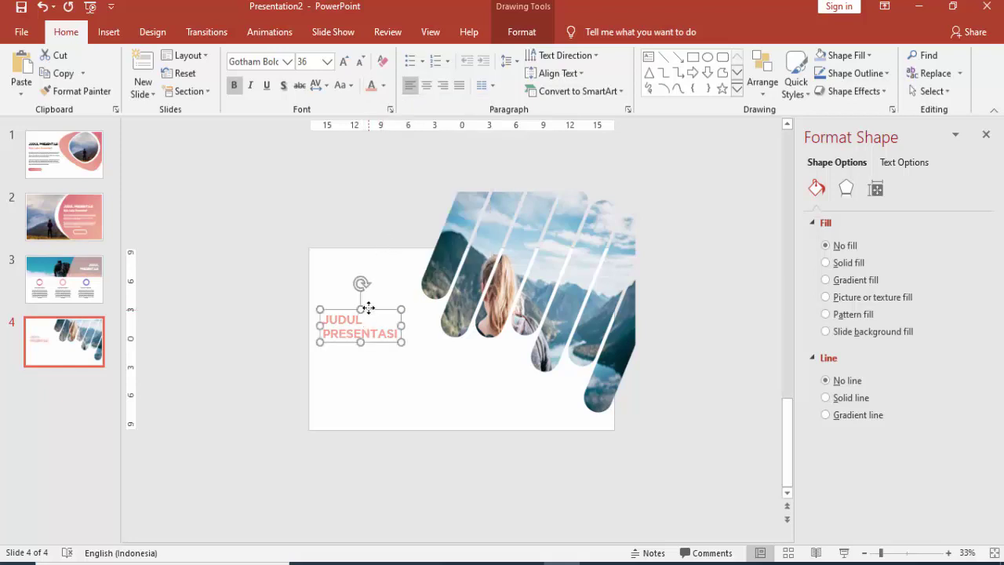
left_click_drag(368, 307, 371, 283)
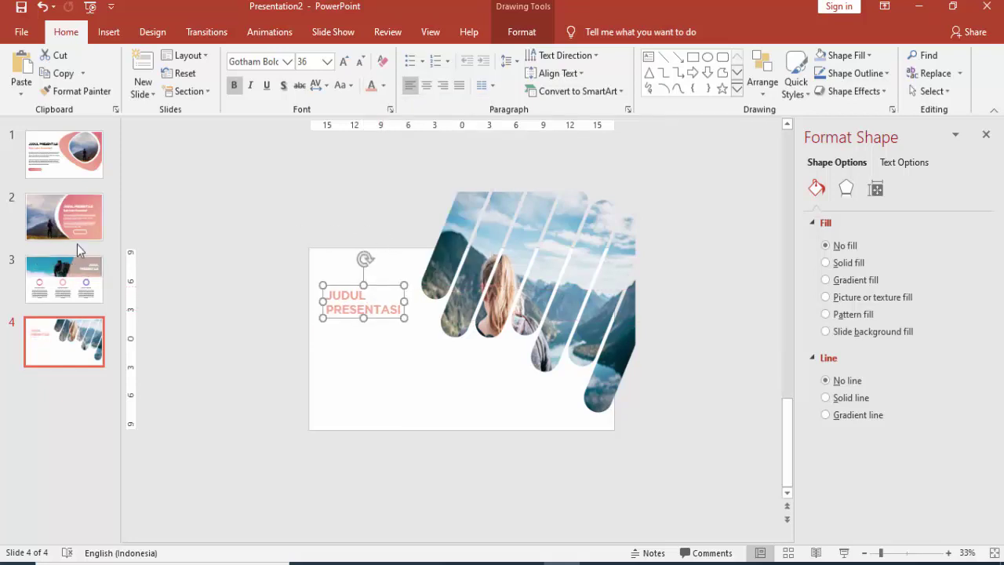
- Paste slide 2's subtitle and body text onto slide 4 in black, placed under the title
left_click(80, 231)
left_click(498, 330)
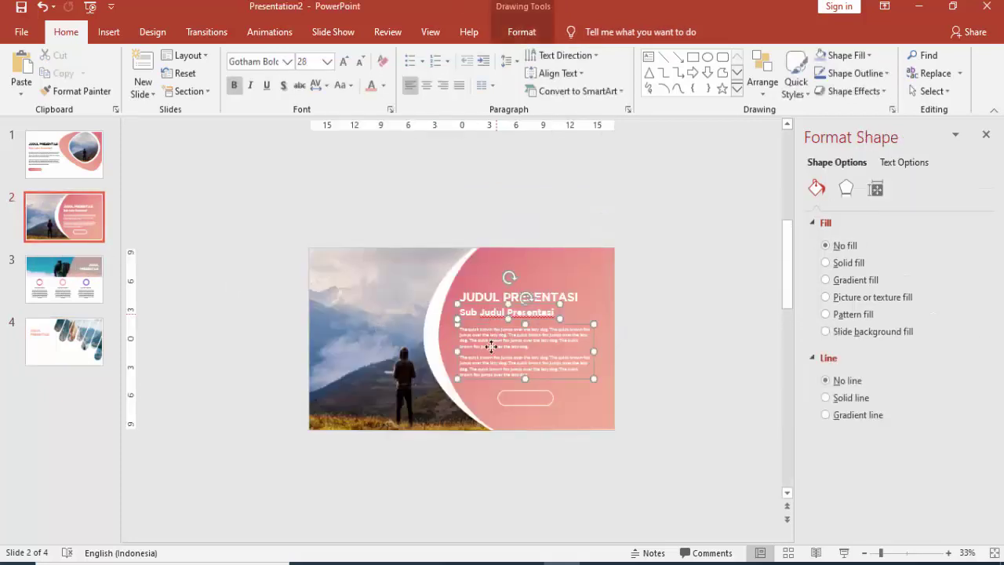
left_click(54, 354)
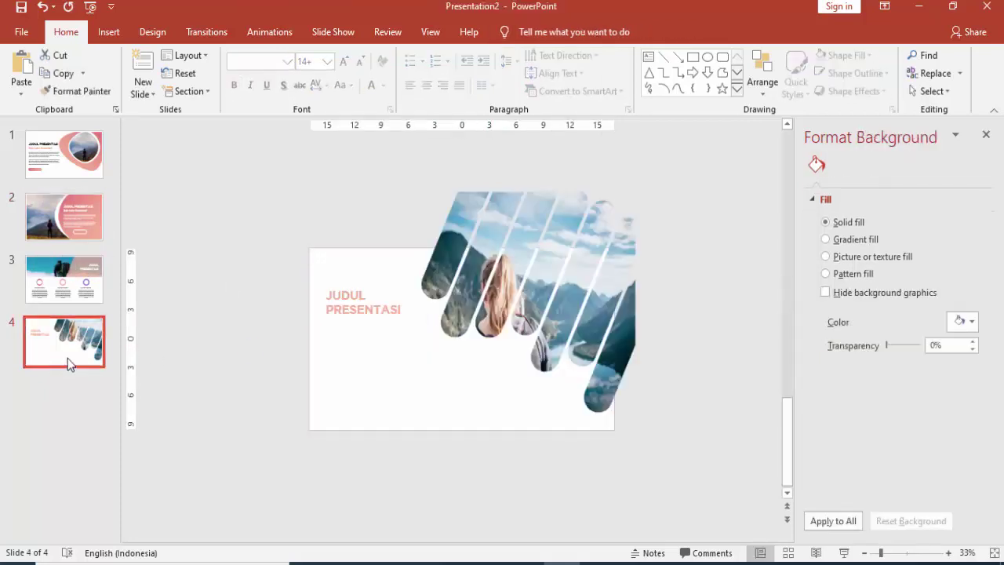
key("ctrl+v")
left_click(383, 86)
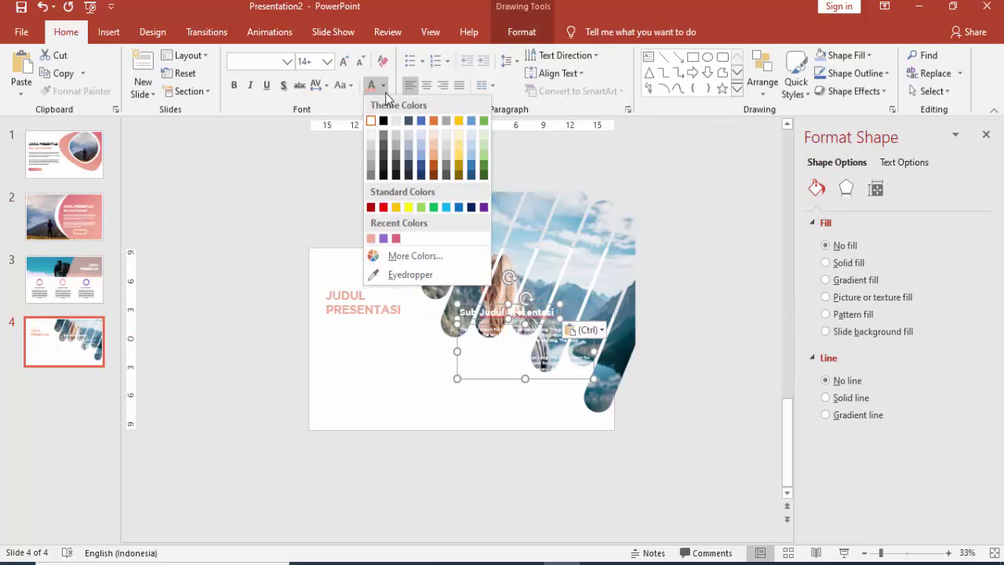
left_click(384, 176)
left_click_drag(475, 304, 341, 323)
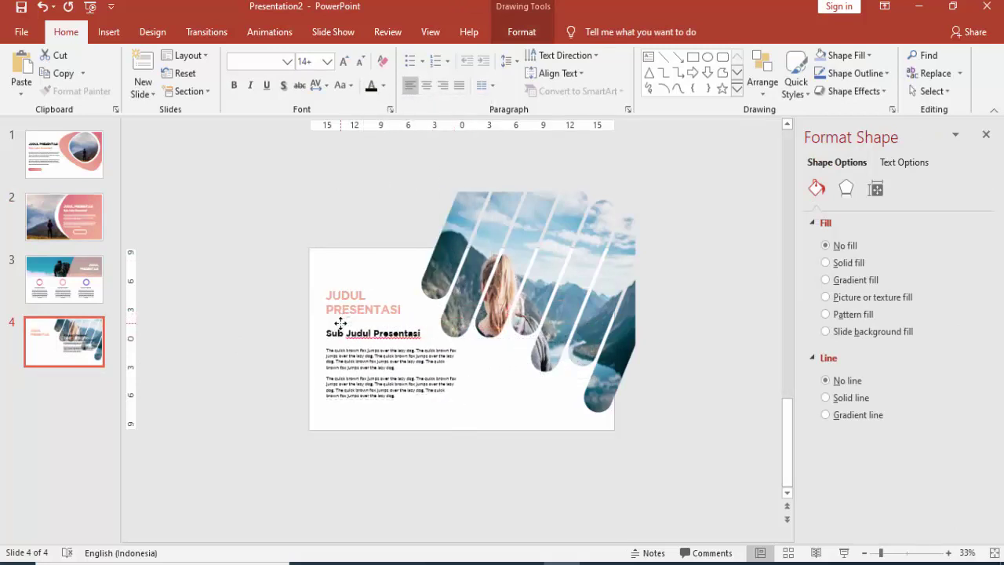
- Make the body paragraphs dark grey
left_click(419, 359)
left_click(434, 347)
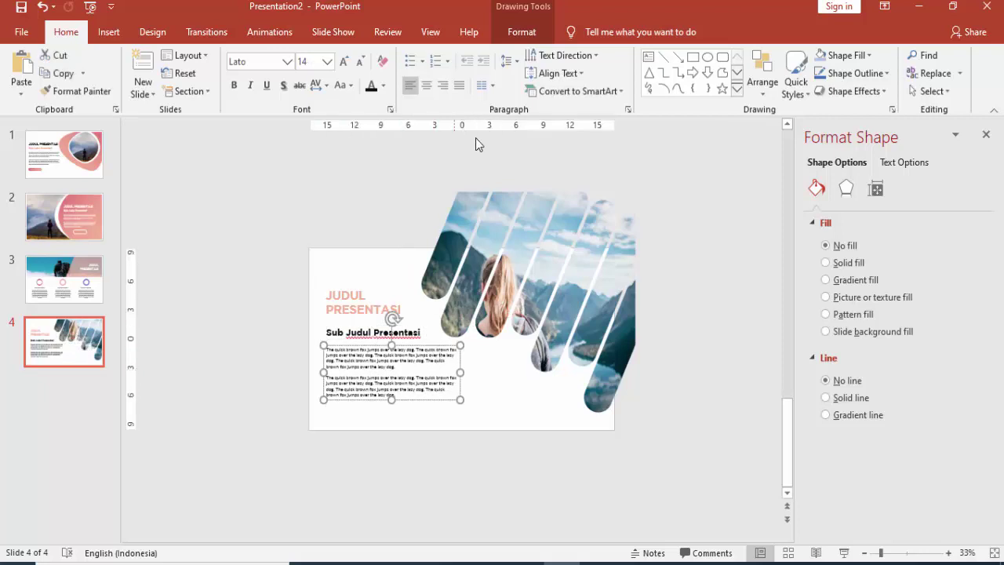
left_click(384, 86)
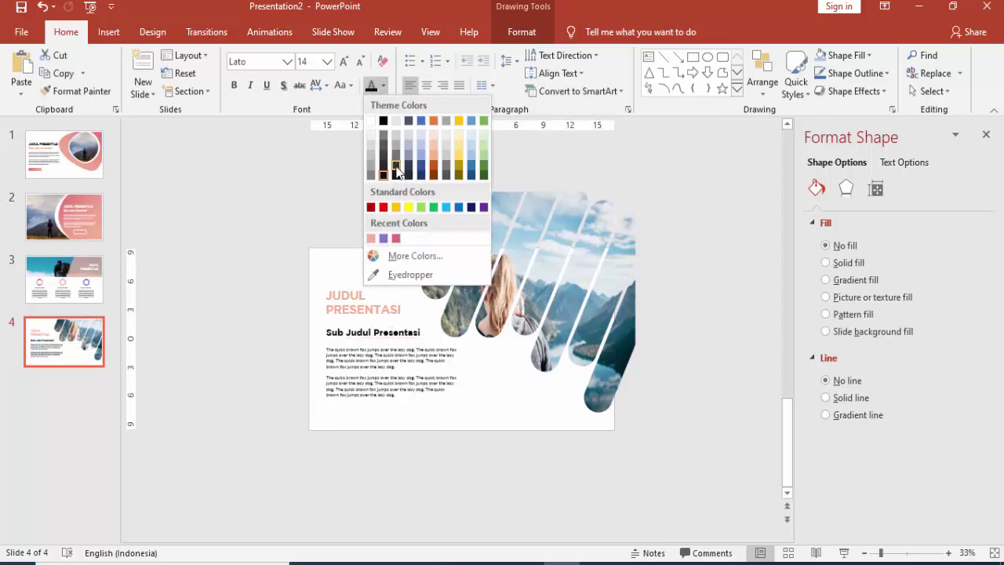
left_click(398, 169)
left_click(466, 342)
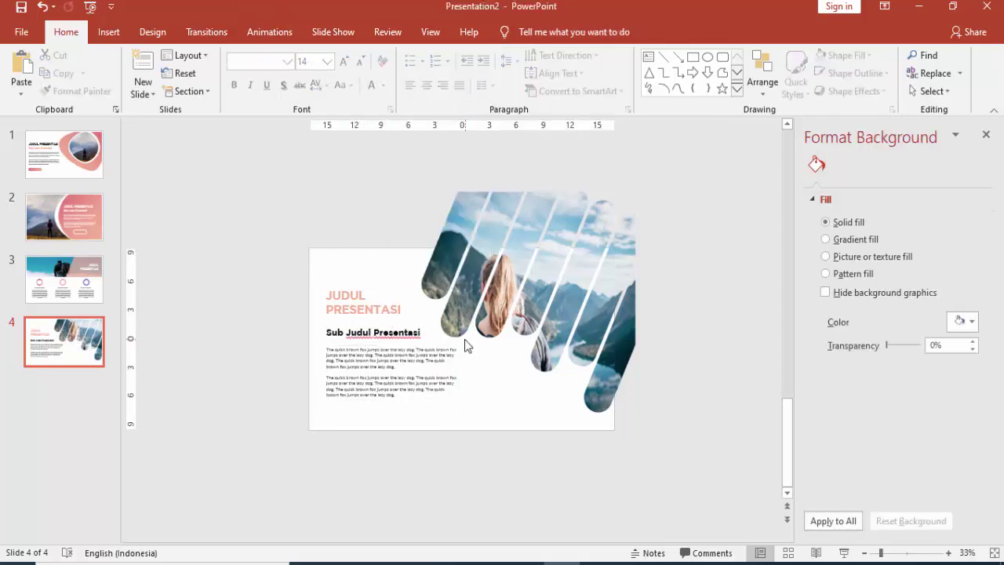
scroll(406, 339, "up", 3)
- Select the title, subtitle and body text boxes together to check their arrangement options
left_click(349, 377)
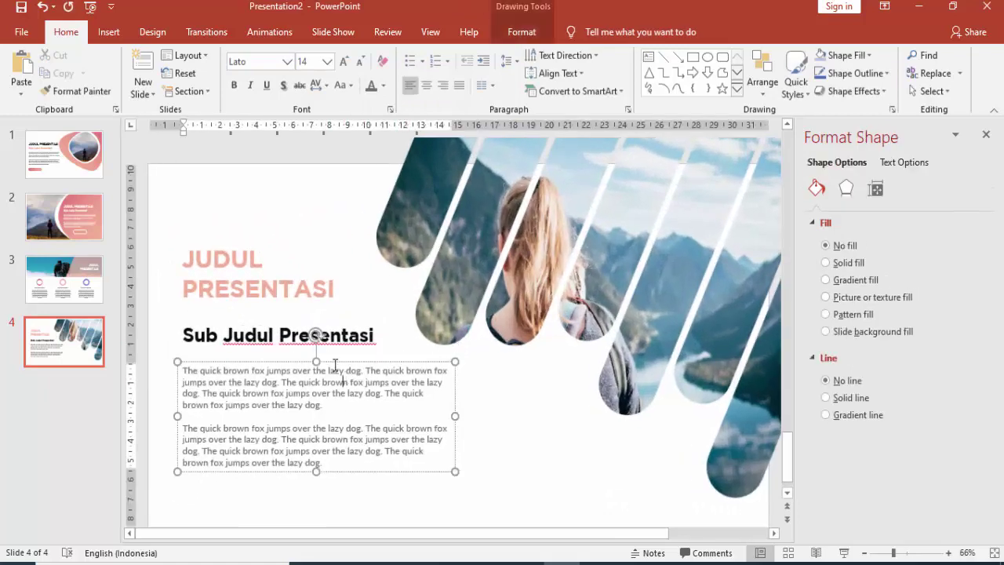
left_click(334, 338, "shift")
left_click(256, 269, "shift")
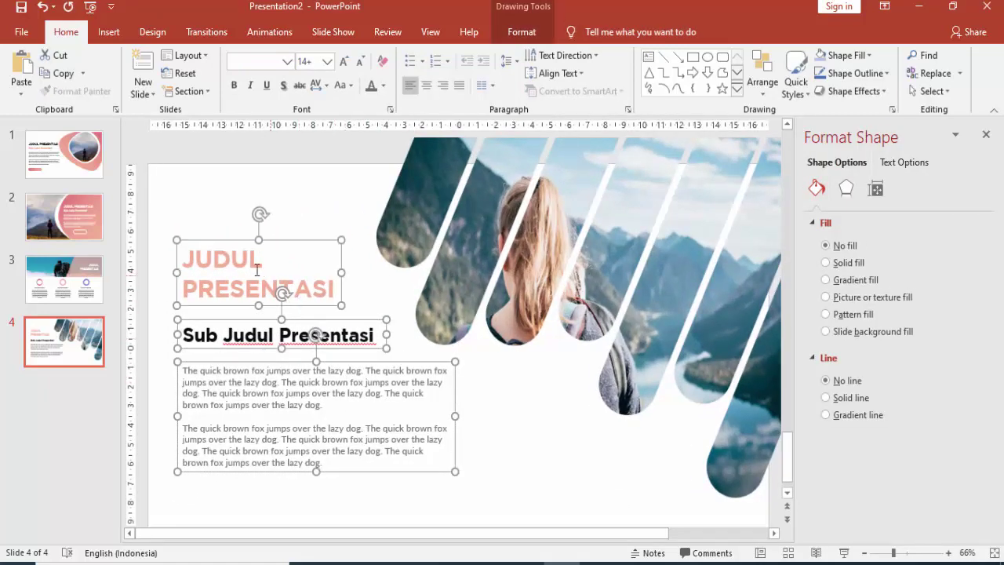
left_click(522, 32)
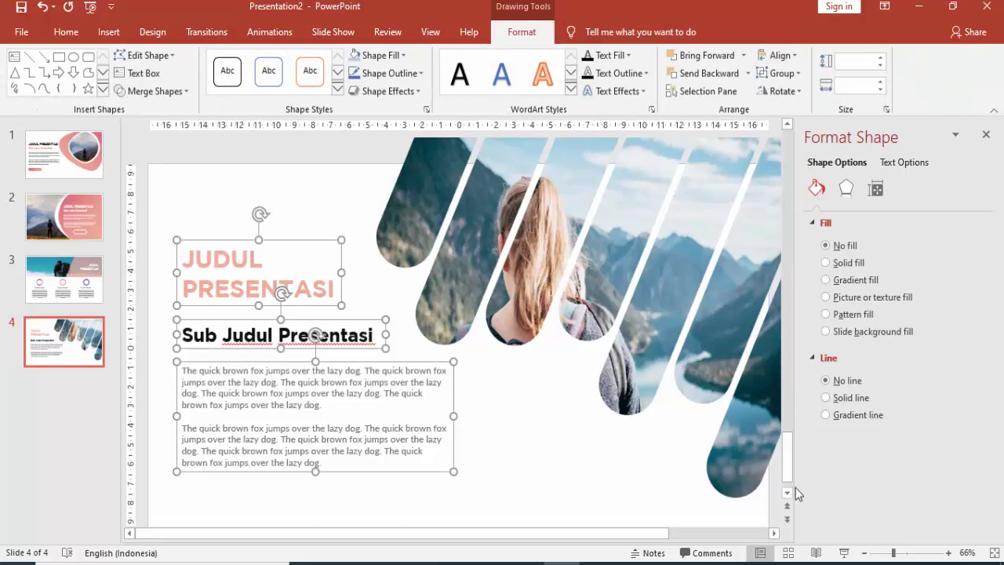
left_click(633, 466)
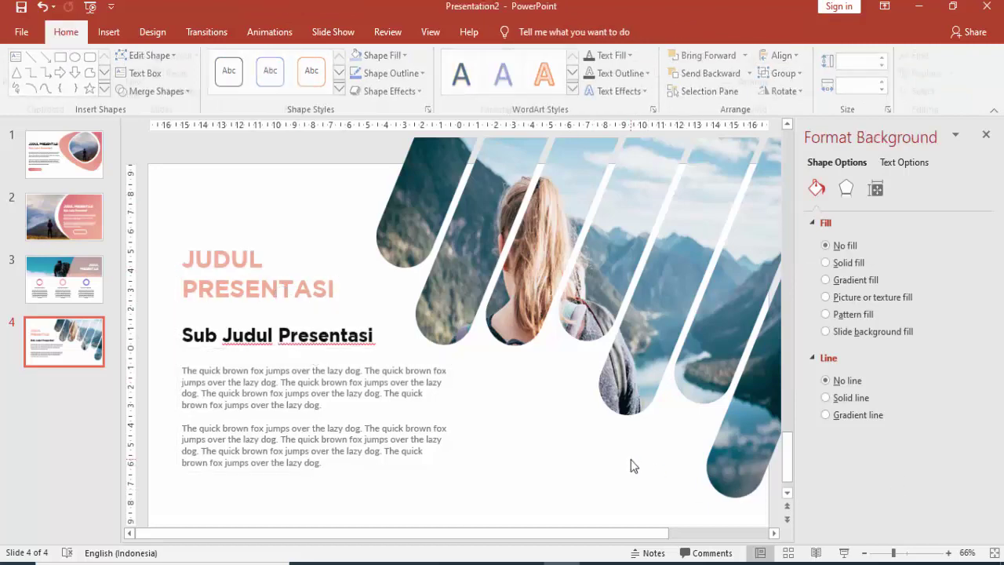
- Copy slide 1's gradient button to slide 4, set a vertical 90° gradient, and place it below the text
left_click(77, 230)
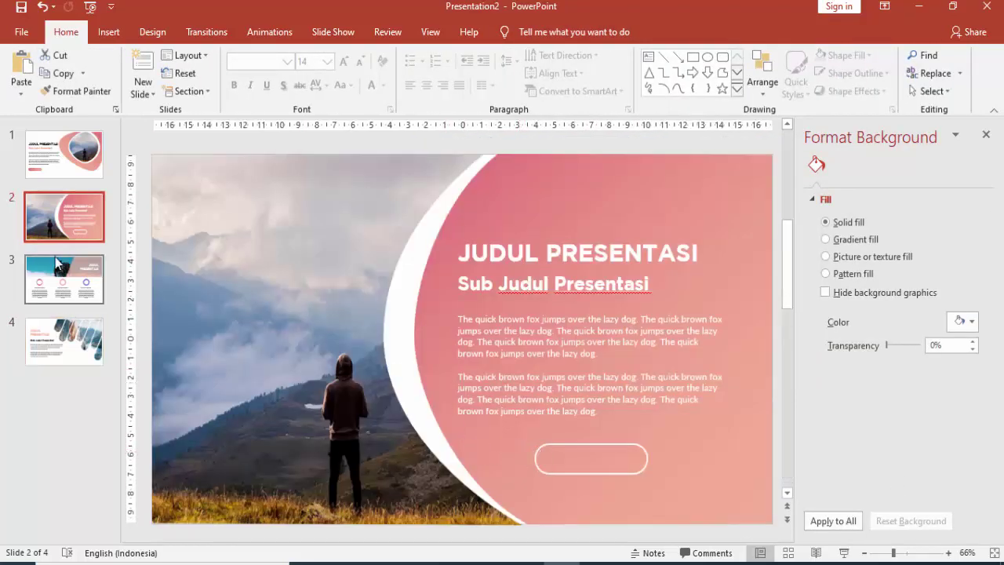
left_click(47, 165)
left_click(245, 469)
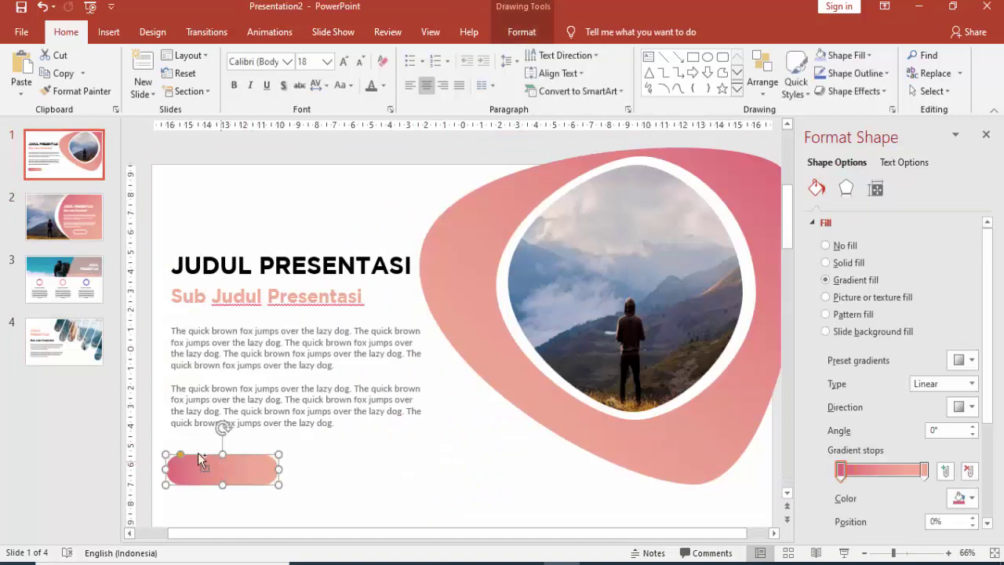
left_click(73, 356)
key("ctrl+v")
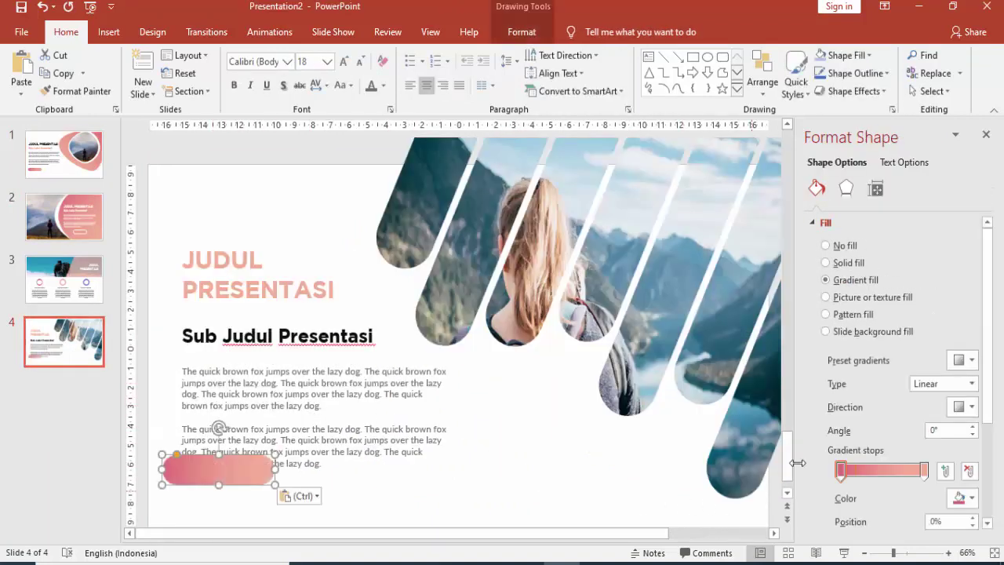
left_click(965, 406)
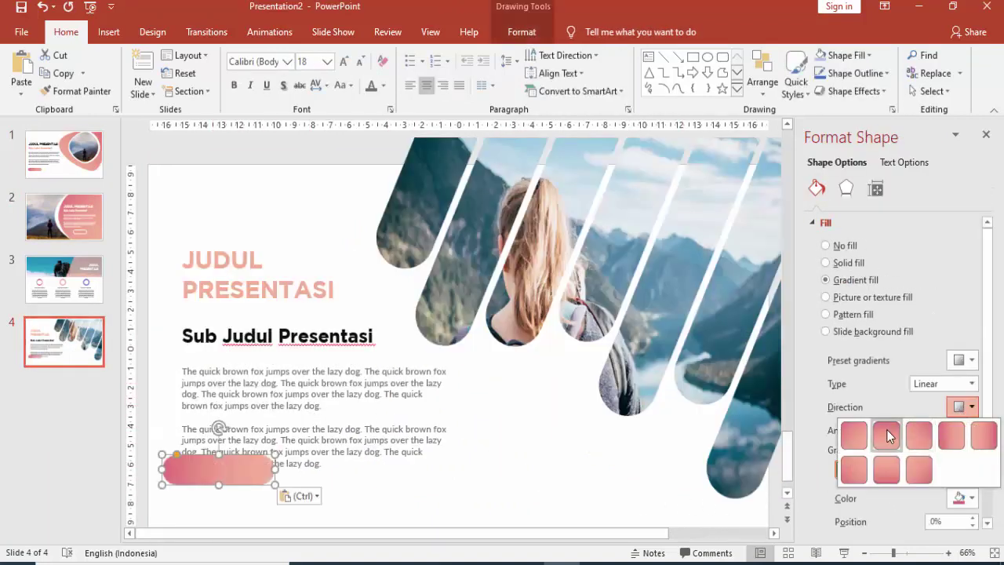
left_click(887, 433)
left_click_drag(233, 465, 255, 488)
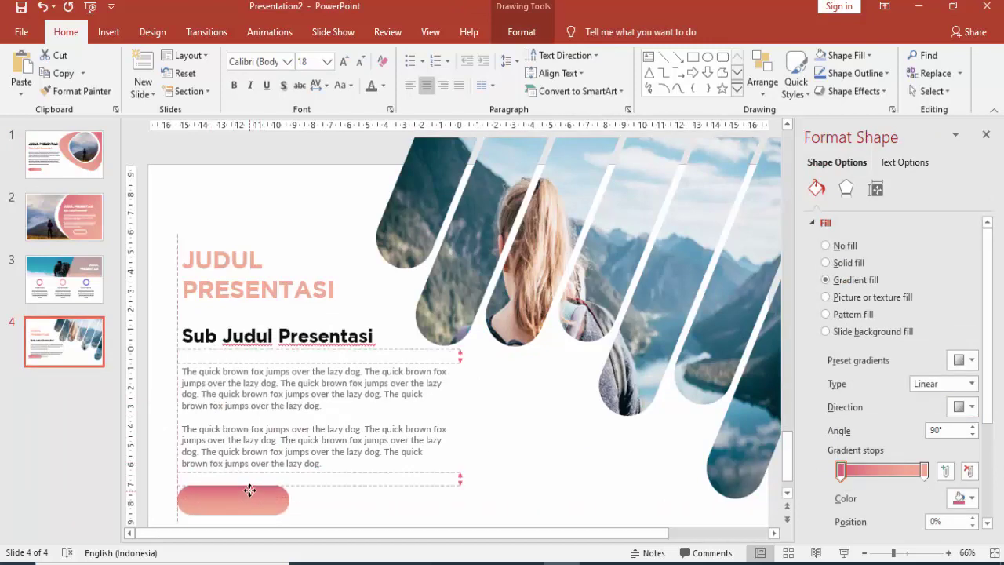
left_click(456, 489)
scroll(456, 488, "down", 2, "ctrl")
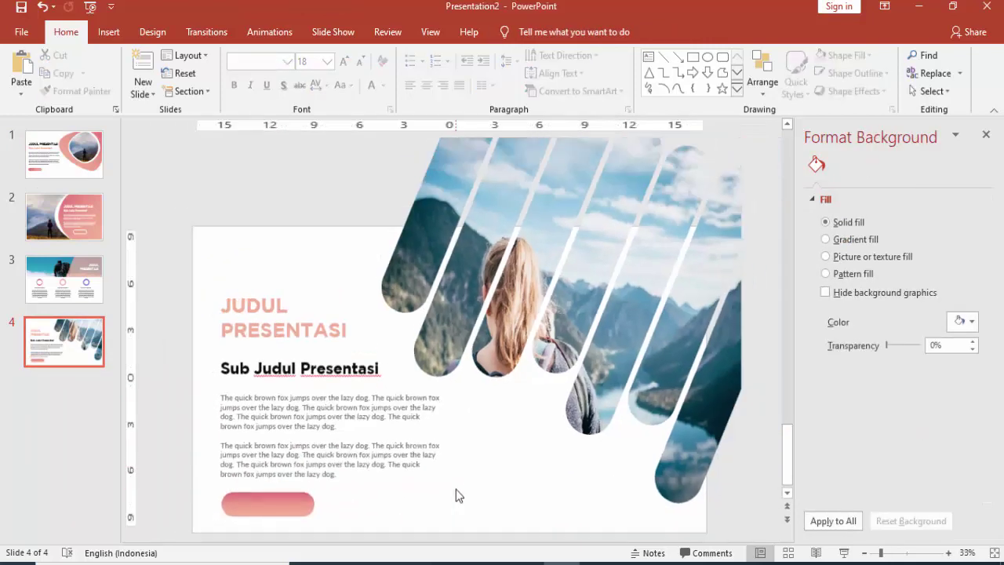
scroll(456, 489, "down", 2, "ctrl")
- Preview slide 4 full screen, exit the show with Esc, and return to slide 1
left_click(844, 553)
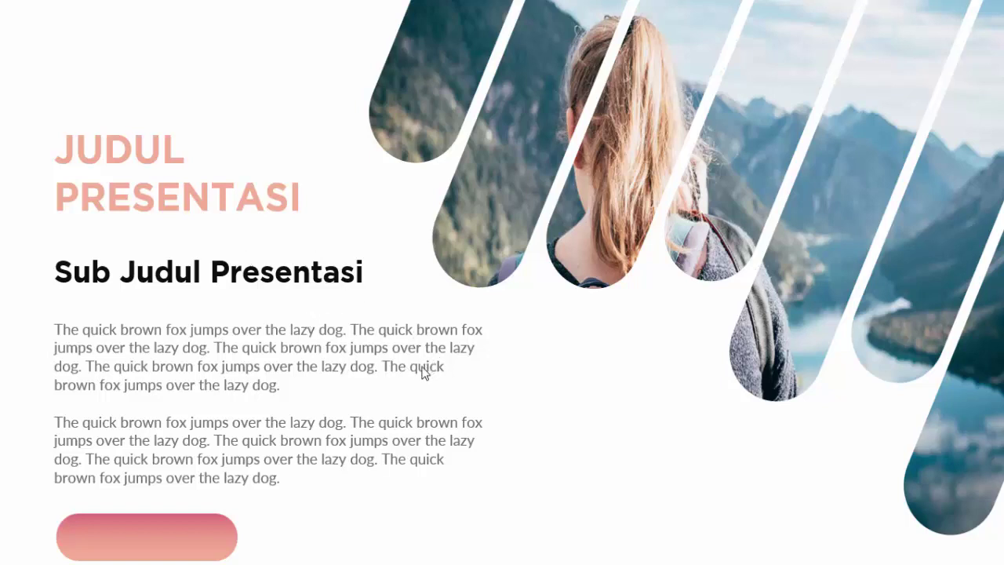
key("Escape")
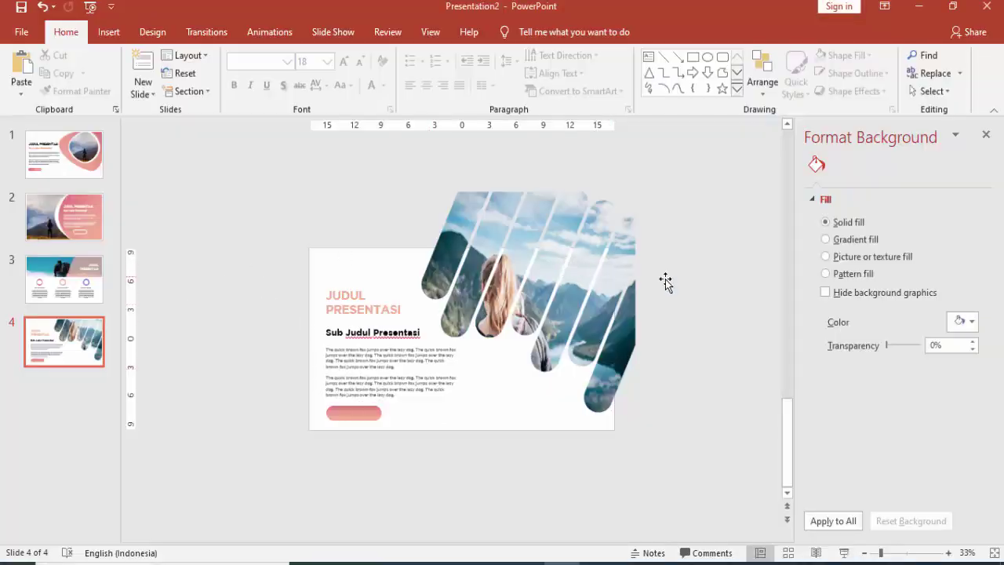
left_click(63, 153)
- Step through slides 2 and 3, then return to the finished slide 4
left_click(74, 224)
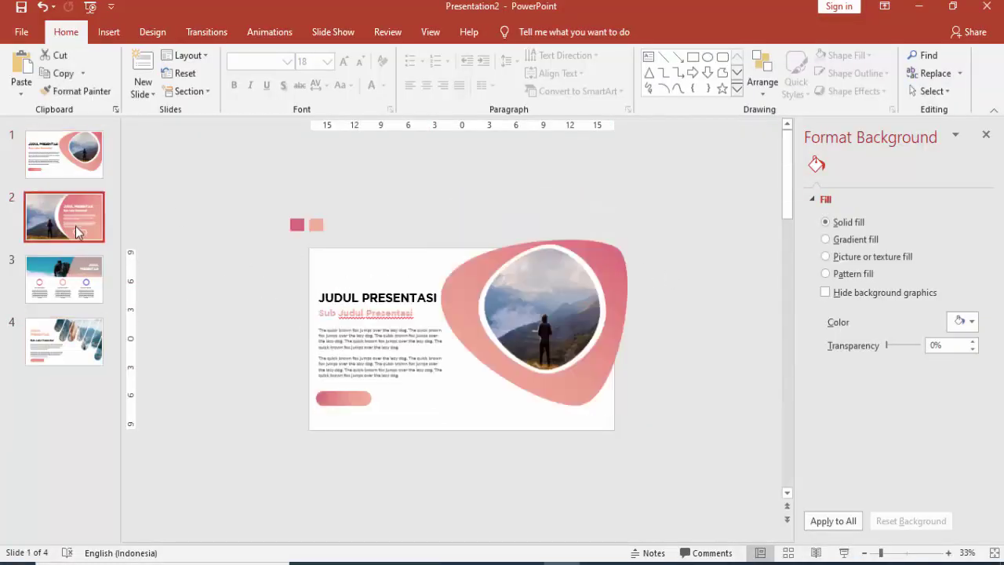
left_click(86, 271)
left_click(97, 339)
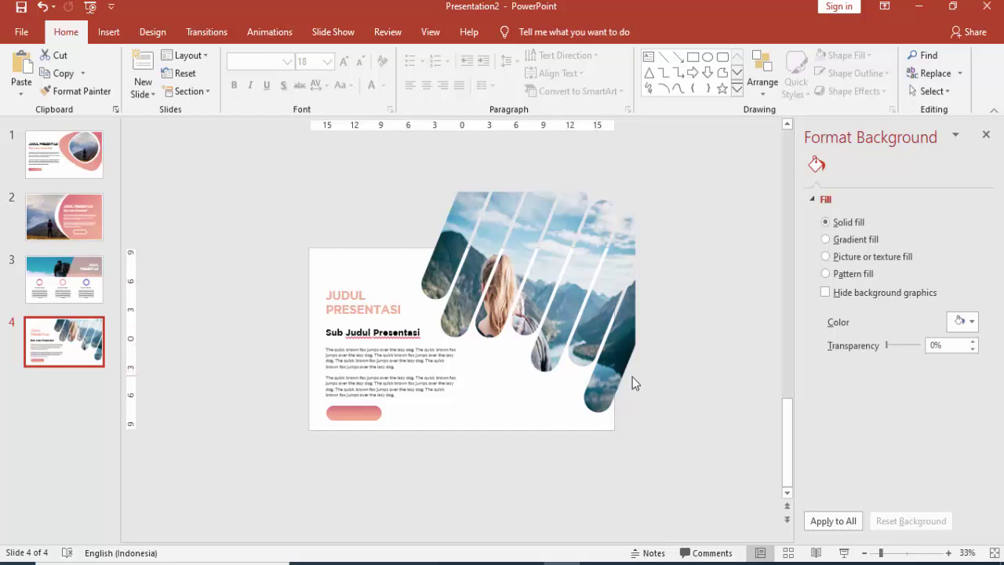
scroll(632, 377, "up", 2, "ctrl")
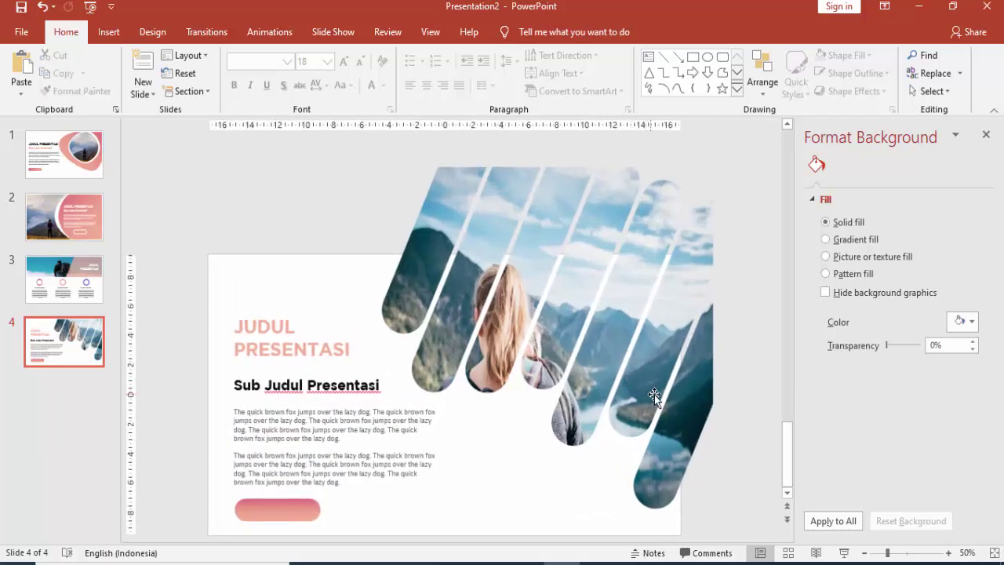